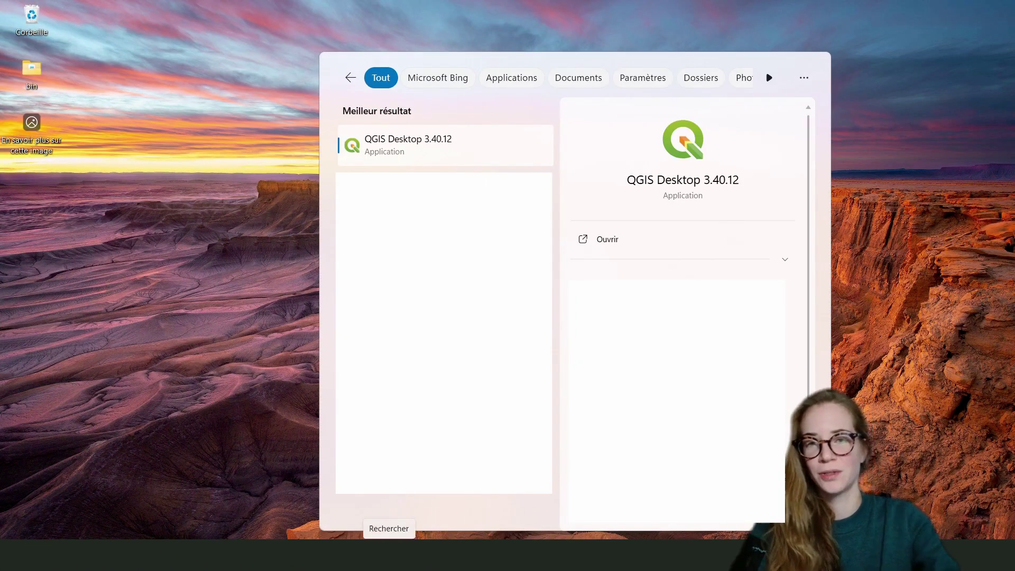
- Launch QGIS Desktop 3.40.12 and create a new empty project
{"action": "left_click", "coordinate": [443, 141]}
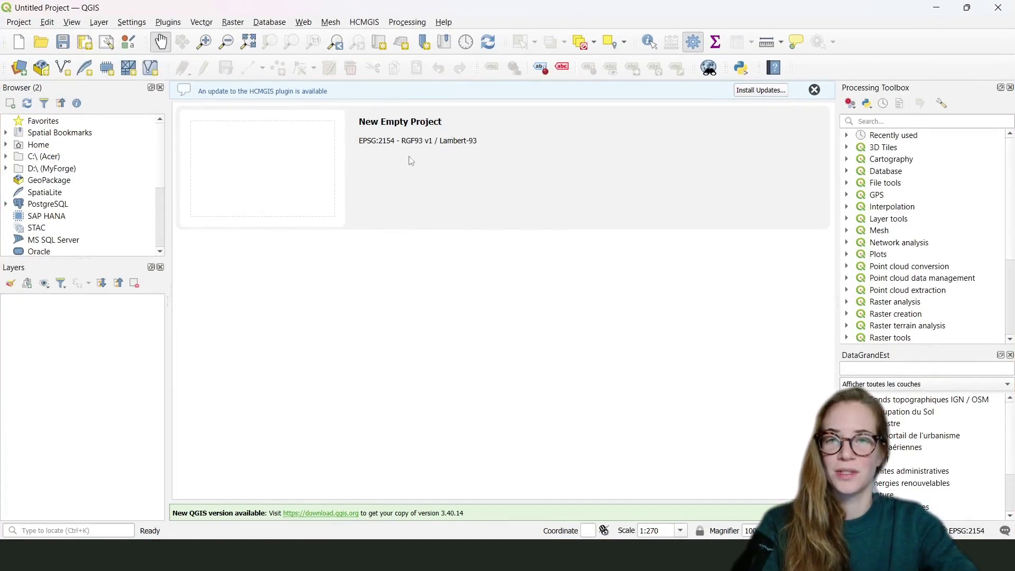
{"action": "left_click", "coordinate": [287, 161]}
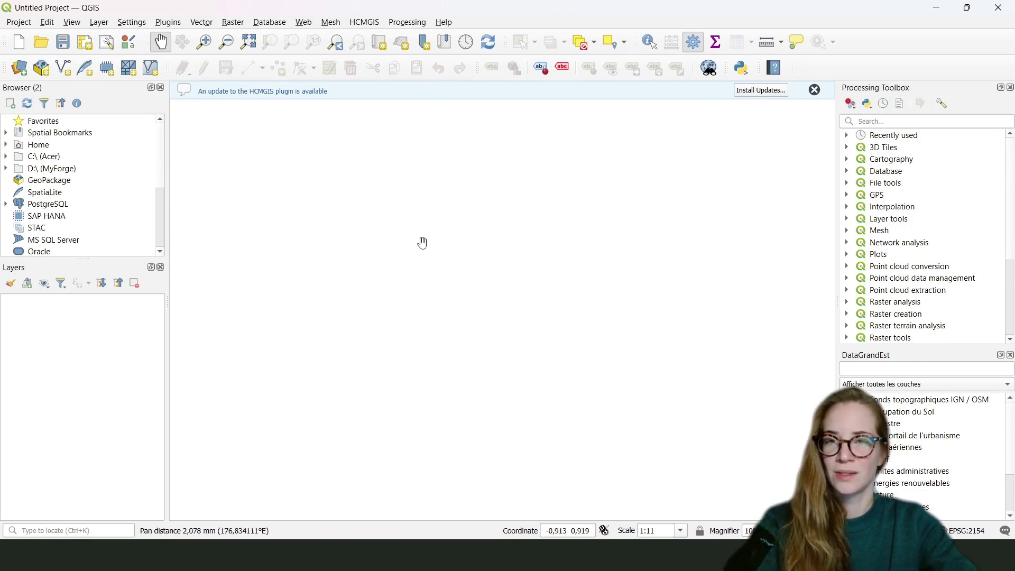
- Examine which interface panels are available and enabled
{"action": "left_click", "coordinate": [72, 22]}
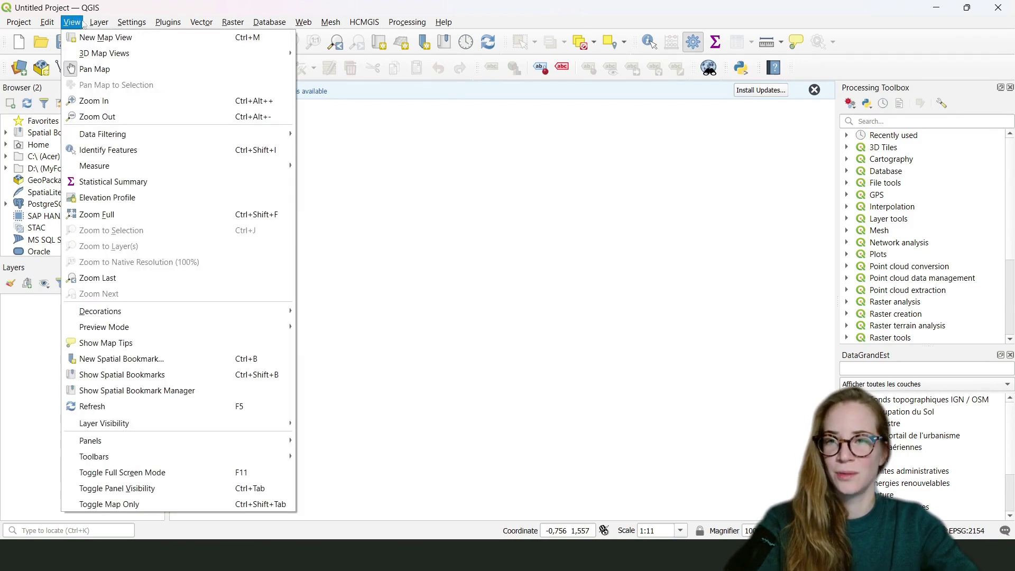
{"action": "mouse_move", "coordinate": [125, 448]}
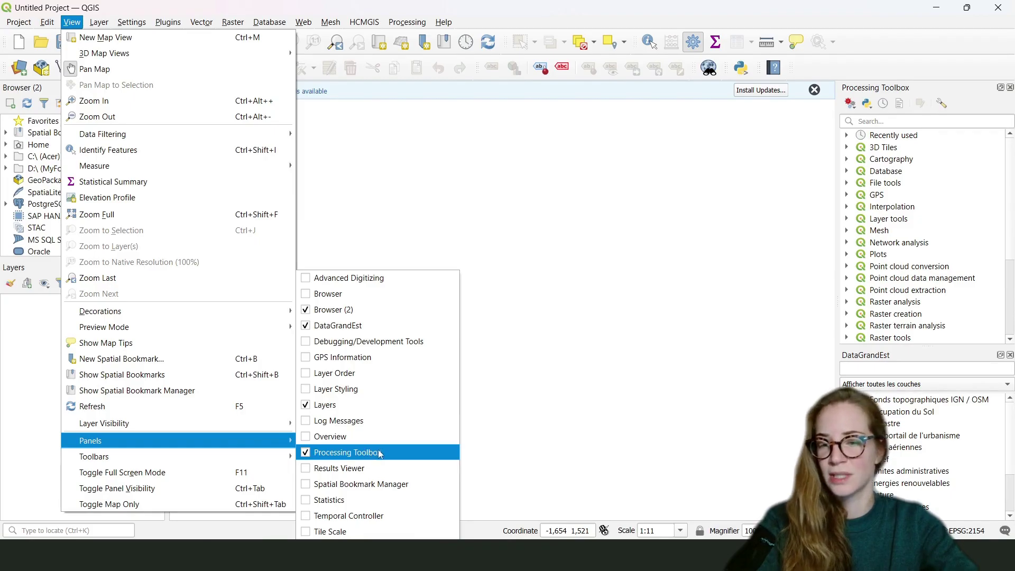
{"action": "left_click", "coordinate": [336, 311]}
- Open the project's coordinate reference system properties and select EPSG:2154 - RGF93 v1 / Lambert-93
{"action": "left_click", "coordinate": [19, 22]}
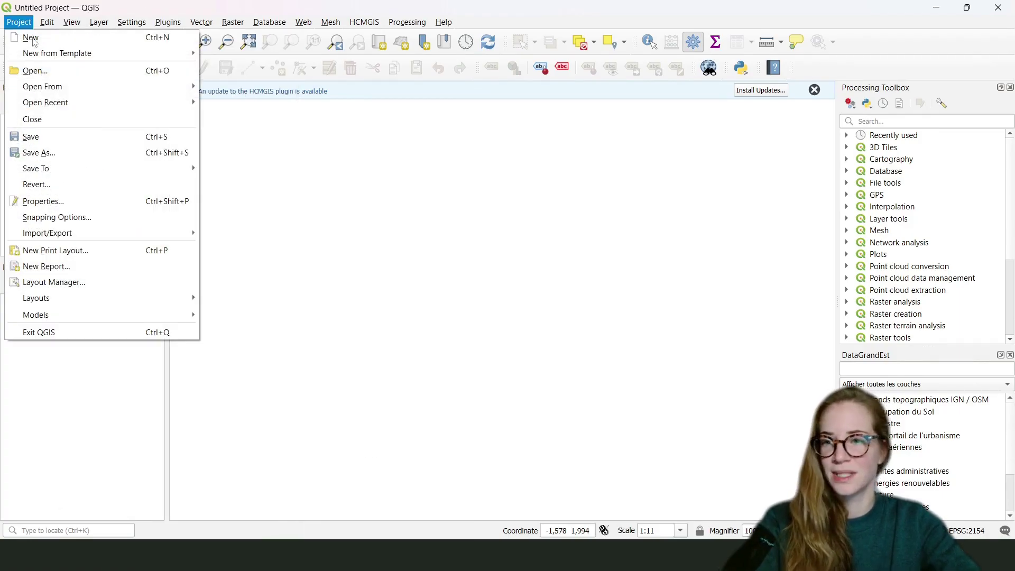
{"action": "left_click", "coordinate": [43, 202]}
{"action": "left_click", "coordinate": [205, 165]}
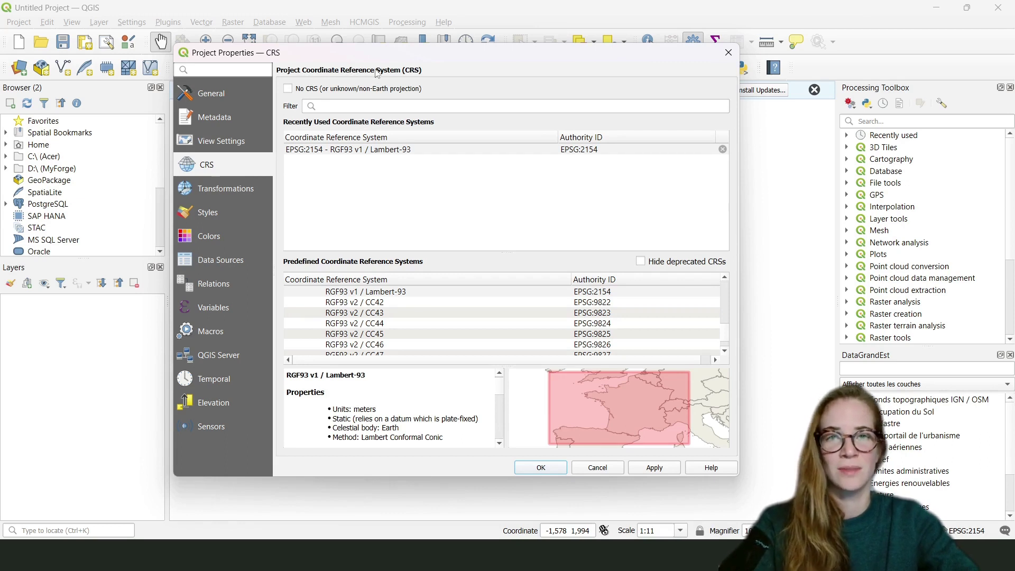
{"action": "left_click", "coordinate": [336, 151]}
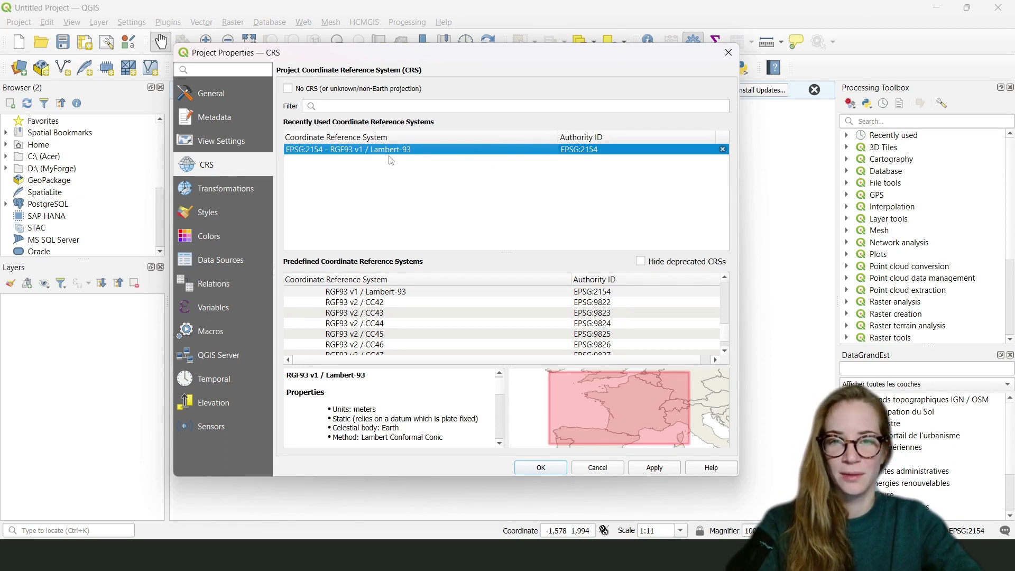
- Filter the project's coordinate reference systems by 4326, then clear the filter
{"action": "left_click", "coordinate": [372, 102]}
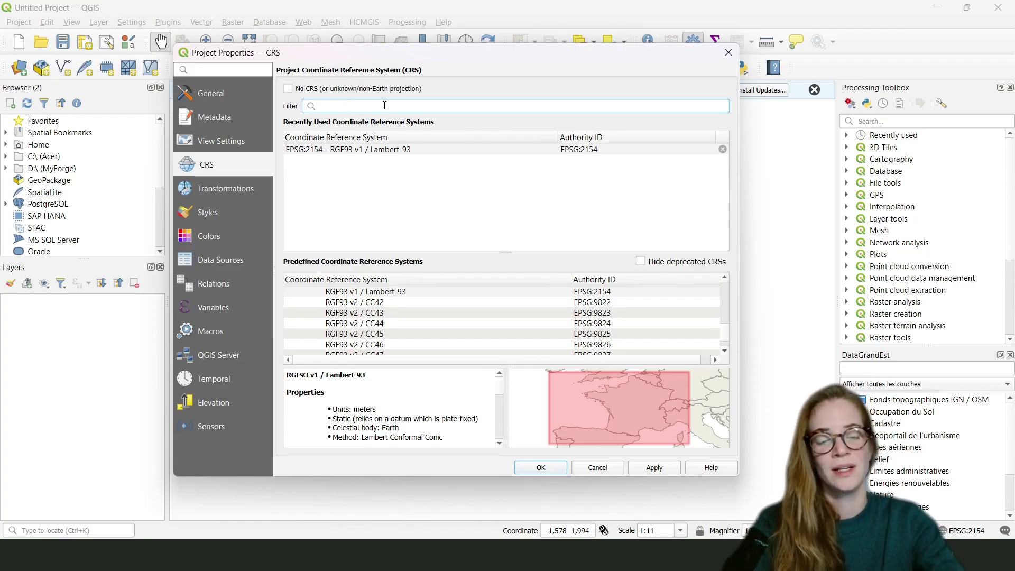
{"action": "type", "text": "4326"}
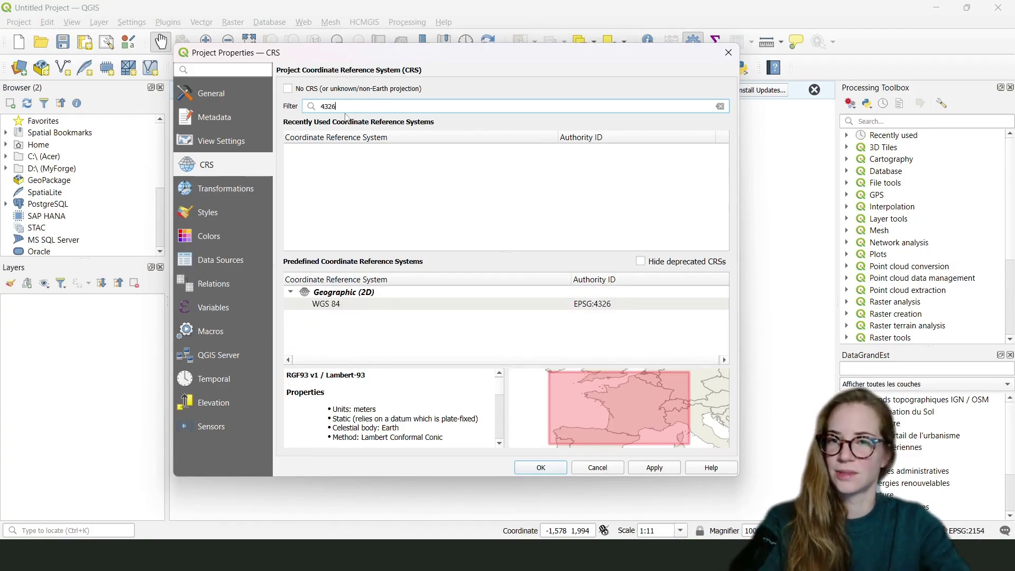
{"action": "key", "text": "BackSpace"}
{"action": "key", "text": "BackSpace"}
{"action": "key", "text": "BackSpace"}
{"action": "key", "text": "BackSpace"}
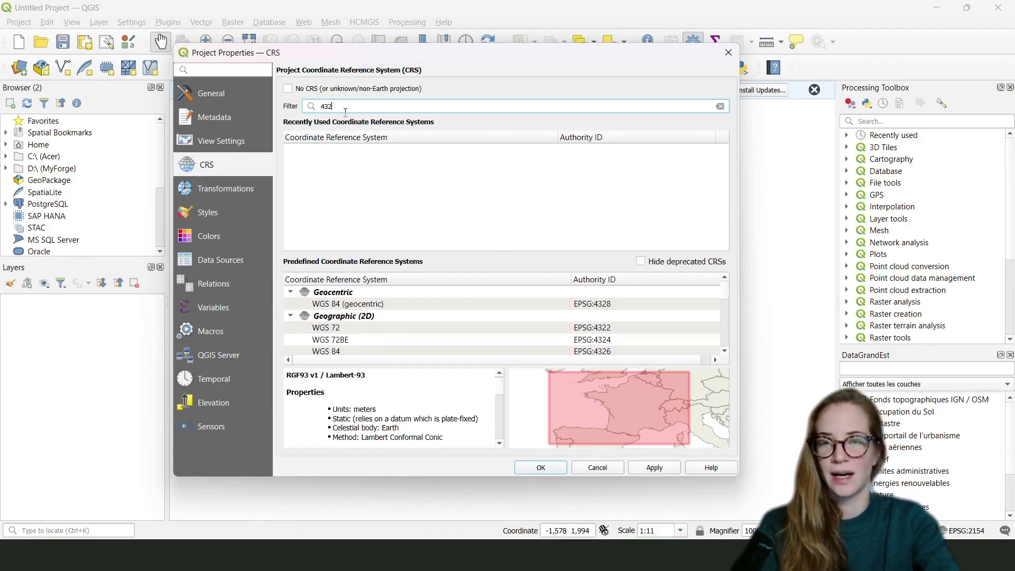
- Set the project CRS to EPSG:2154 - RGF93 v1 / Lambert-93 and accept the project properties
{"action": "left_click", "coordinate": [358, 150]}
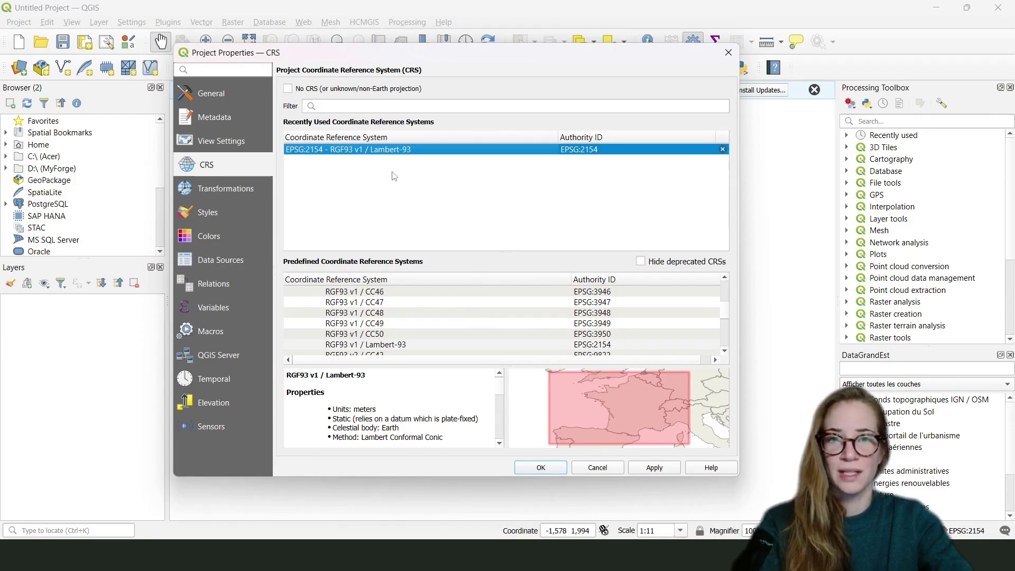
{"action": "left_click", "coordinate": [671, 467]}
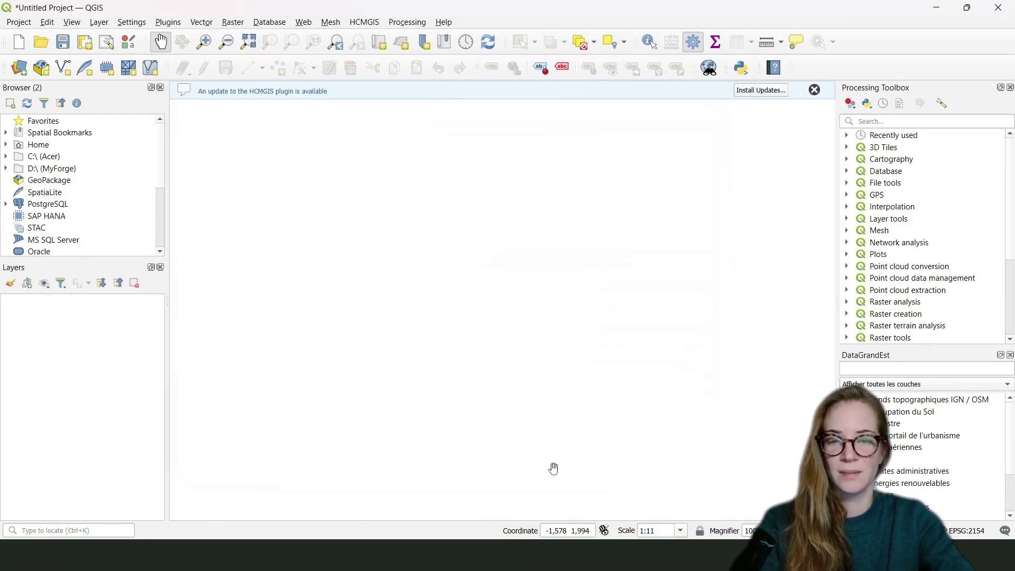
{"action": "left_click", "coordinate": [545, 467]}
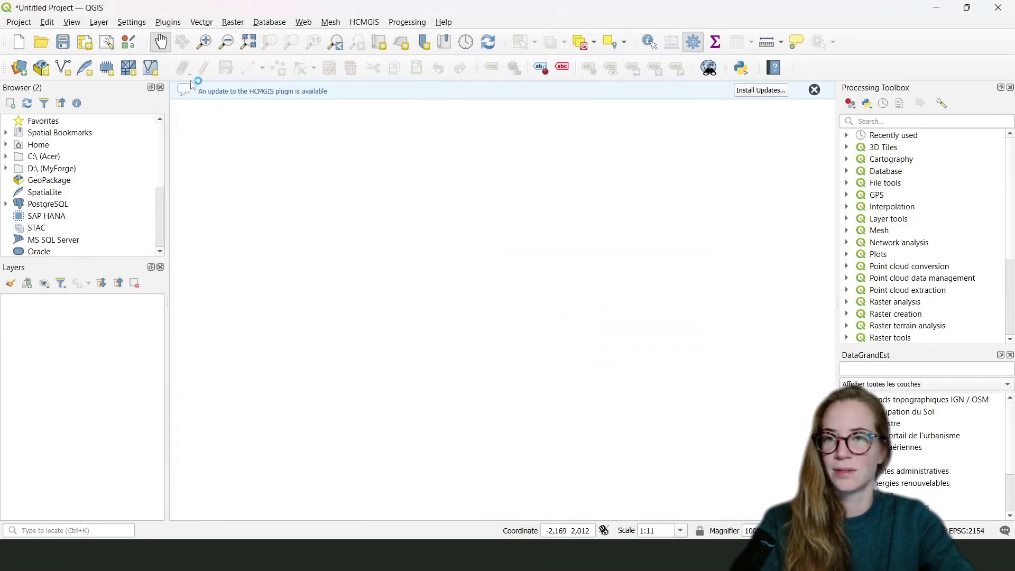
- Open the CRS Handling options and bring up the CRS selector for the default projection of new projects
{"action": "left_click", "coordinate": [132, 22]}
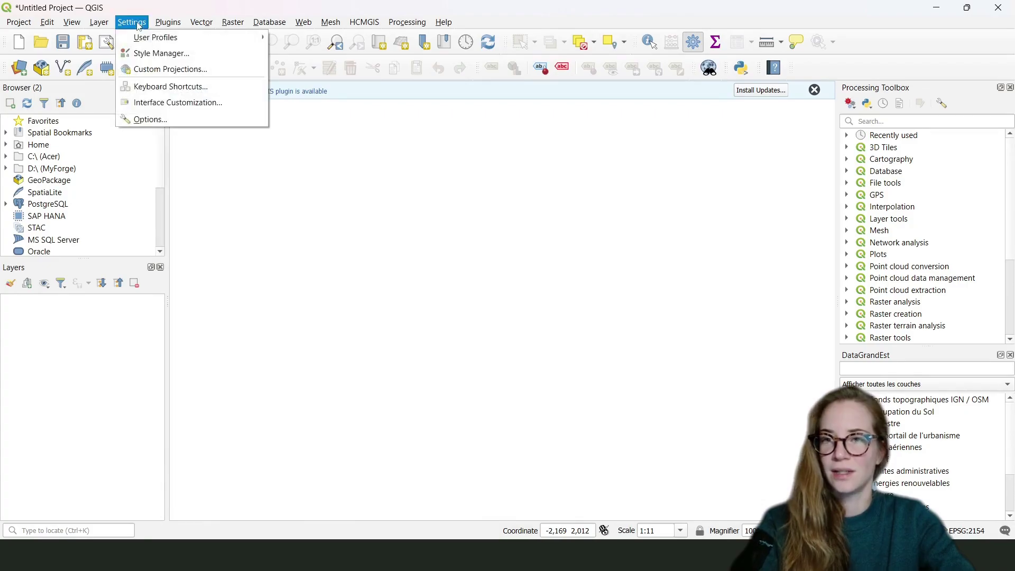
{"action": "left_click", "coordinate": [147, 121]}
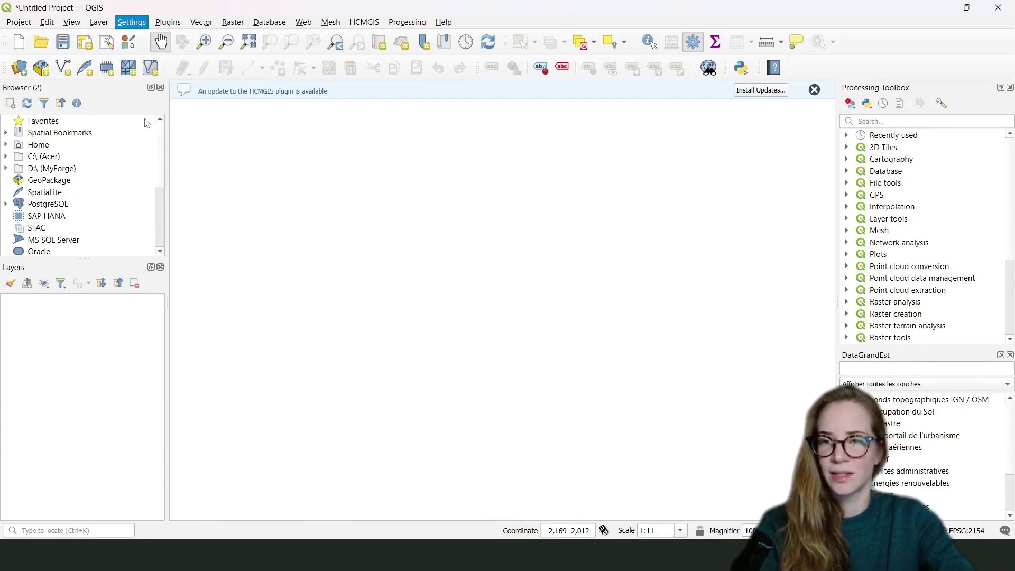
{"action": "left_click", "coordinate": [205, 111]}
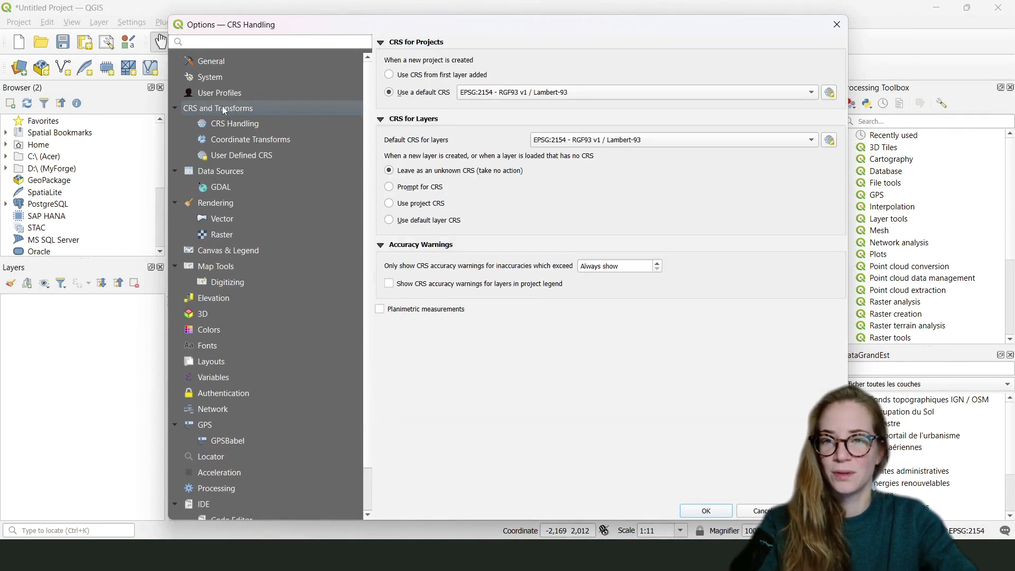
{"action": "left_click", "coordinate": [229, 128]}
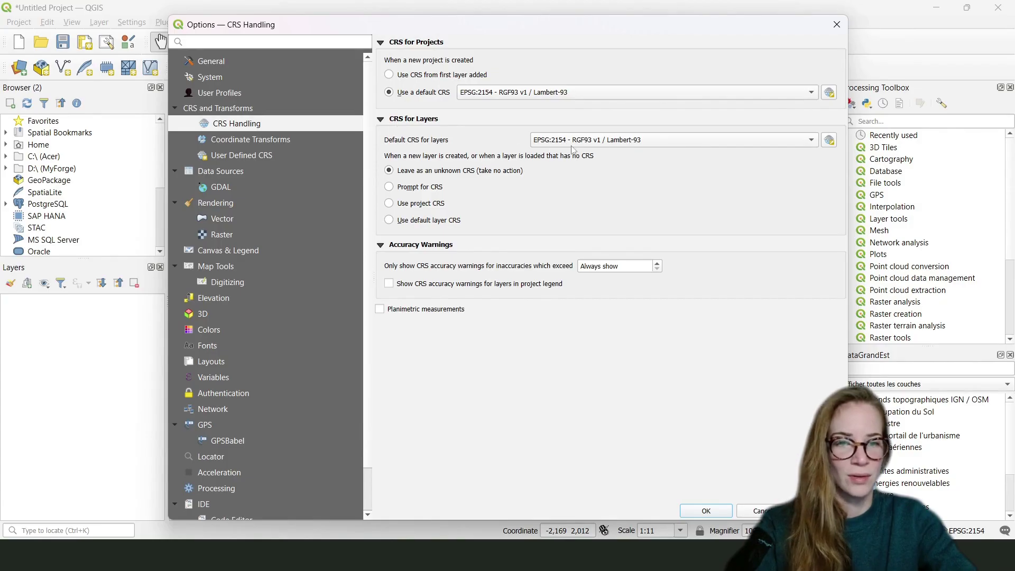
{"action": "left_click", "coordinate": [809, 94]}
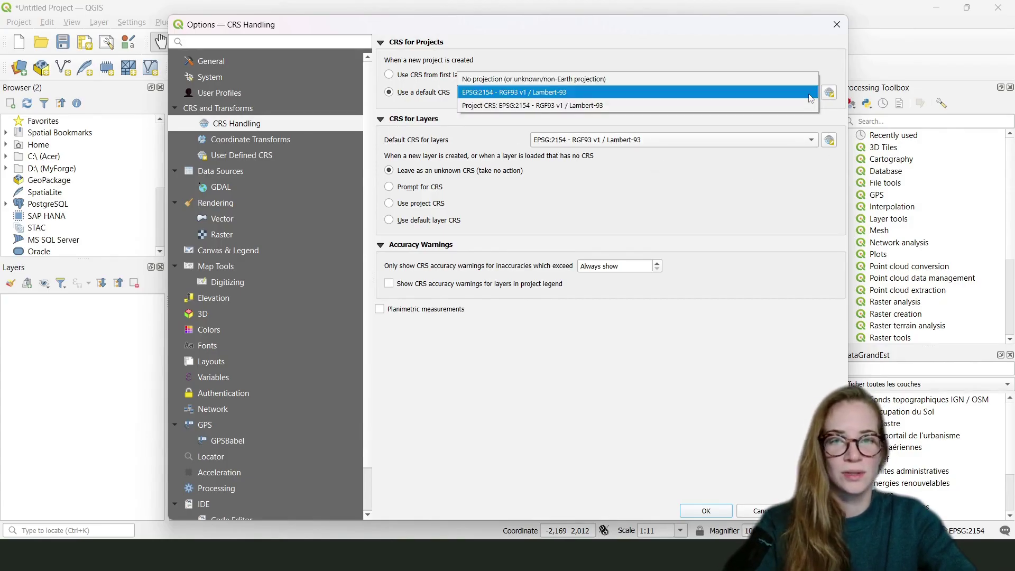
{"action": "left_click", "coordinate": [833, 94]}
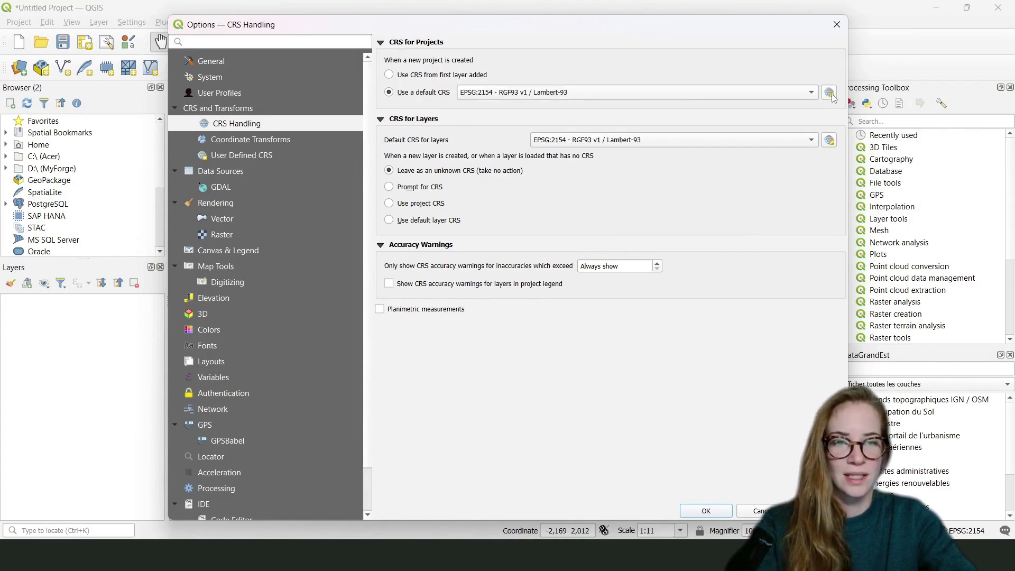
{"action": "left_click", "coordinate": [830, 94]}
{"action": "left_click_drag", "start_coordinate": [523, 80], "coordinate": [626, 80]}
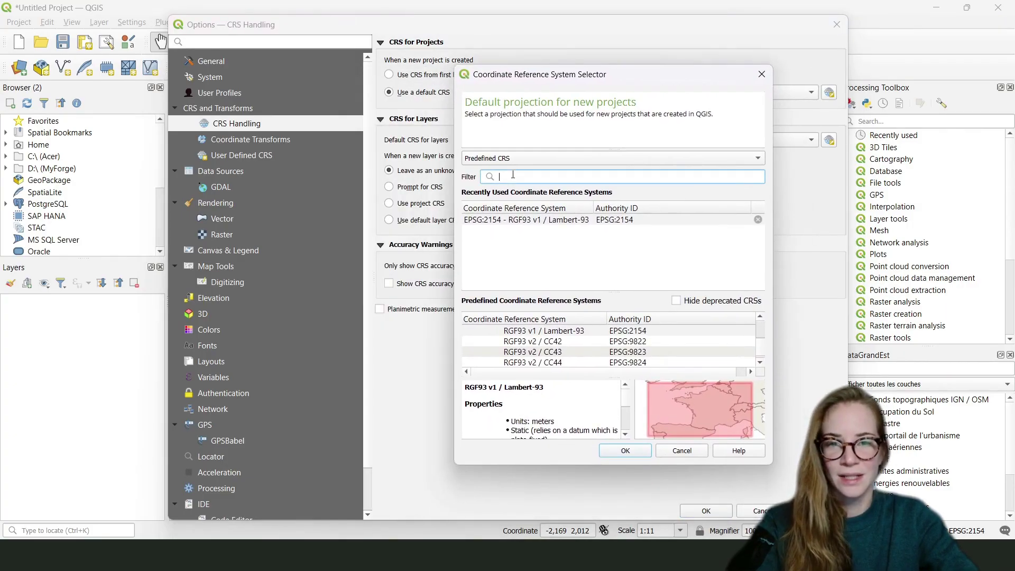
- Search for 4326 among the default projections for new projects and clear the search
{"action": "type", "text": "4326"}
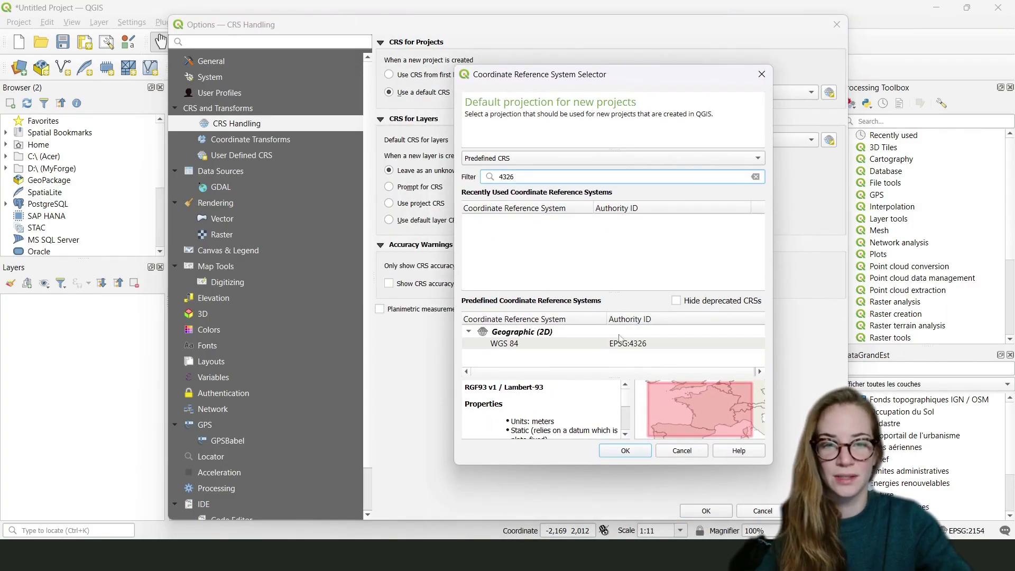
{"action": "key", "text": "BackSpace"}
{"action": "key", "text": "BackSpace"}
{"action": "key", "text": "BackSpace"}
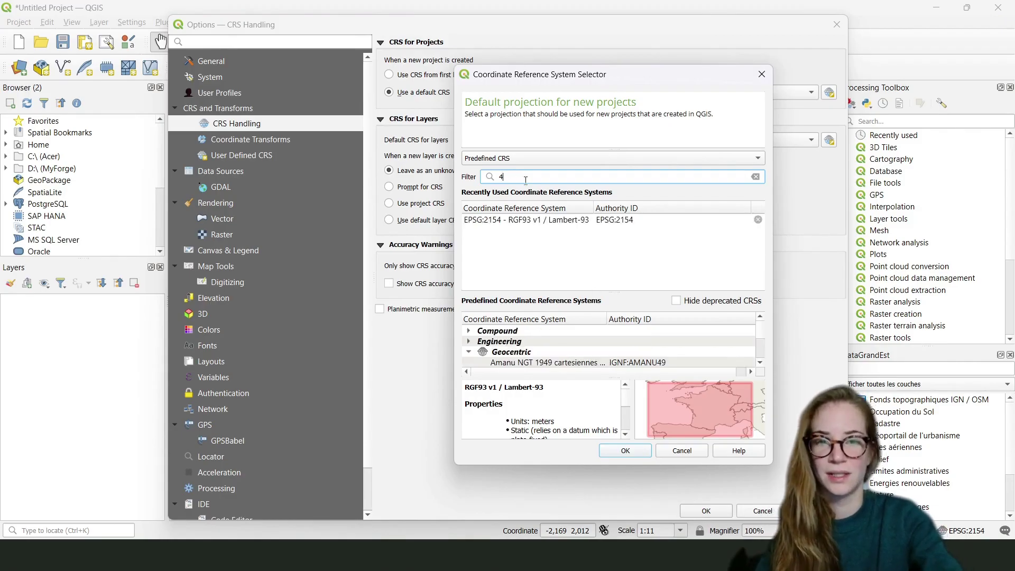
{"action": "key", "text": "BackSpace"}
- Set the default CRS for new projects to EPSG:2154 - RGF93 v1 / Lambert-93 and accept the options
{"action": "left_click", "coordinate": [553, 221]}
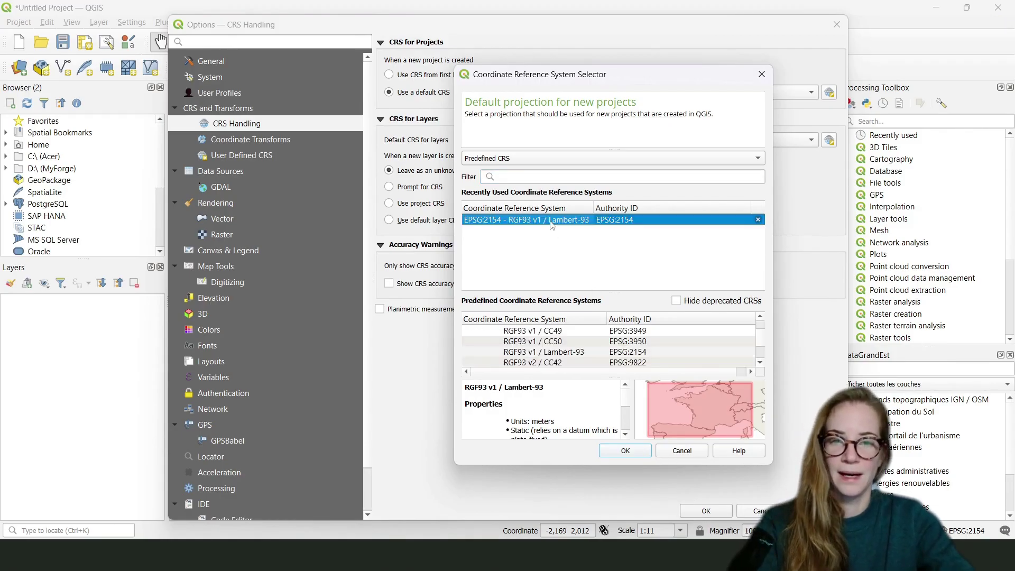
{"action": "left_click", "coordinate": [624, 452]}
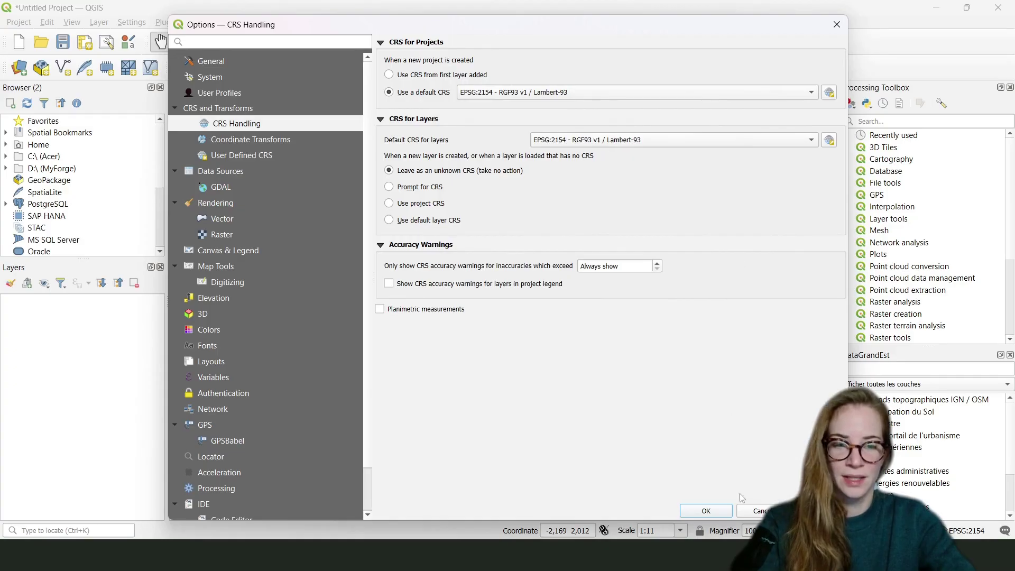
{"action": "left_click", "coordinate": [705, 511]}
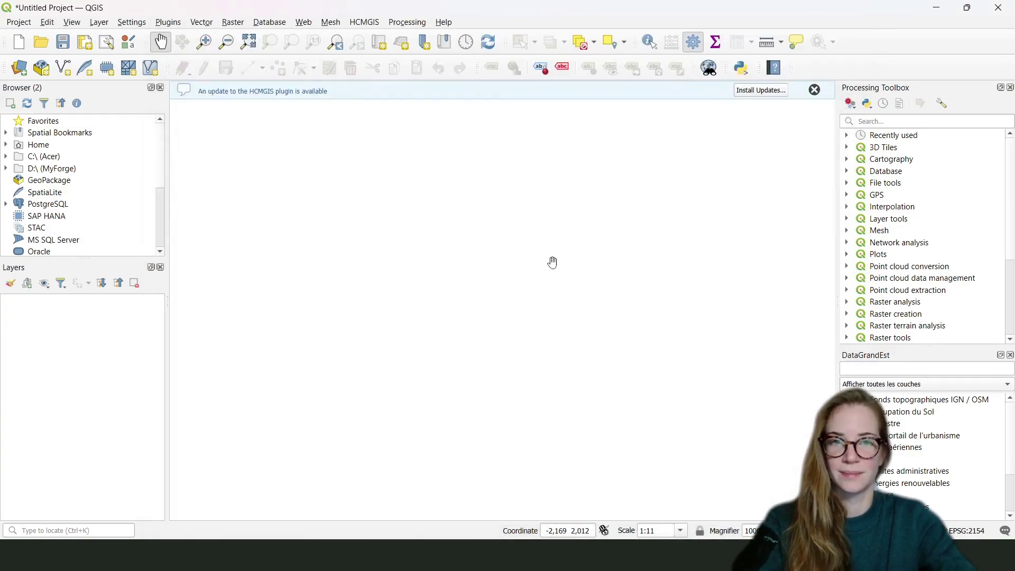
- Save the project as qgis_tutorial in the qgis folder on the desktop
{"action": "left_click", "coordinate": [19, 24]}
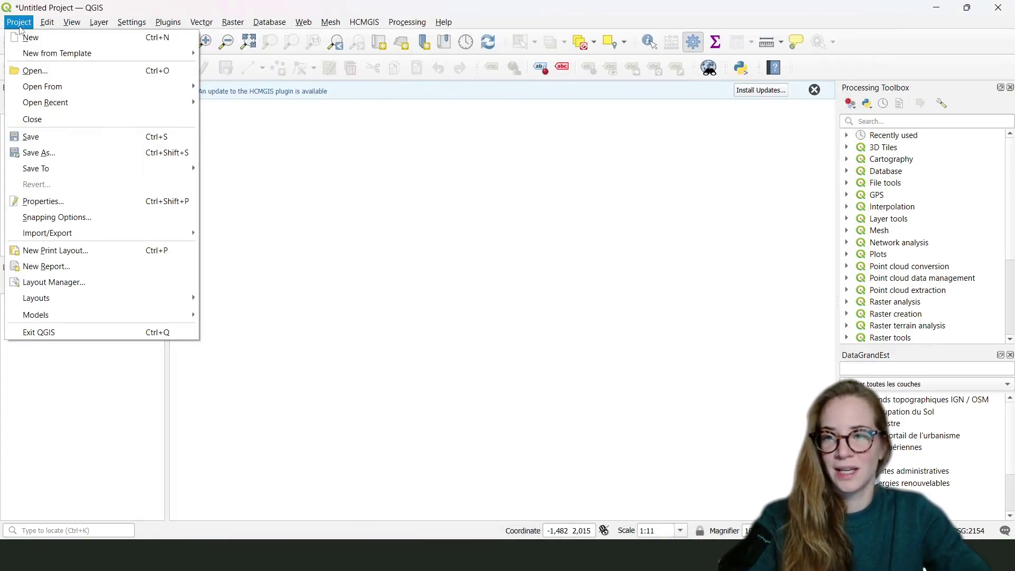
{"action": "left_click", "coordinate": [54, 156]}
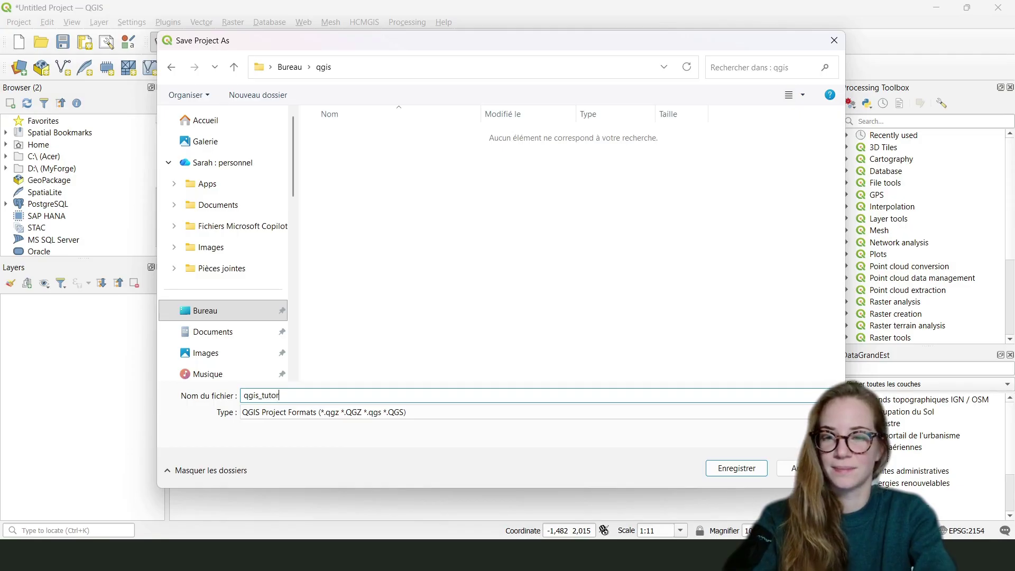
{"action": "type", "text": "ial"}
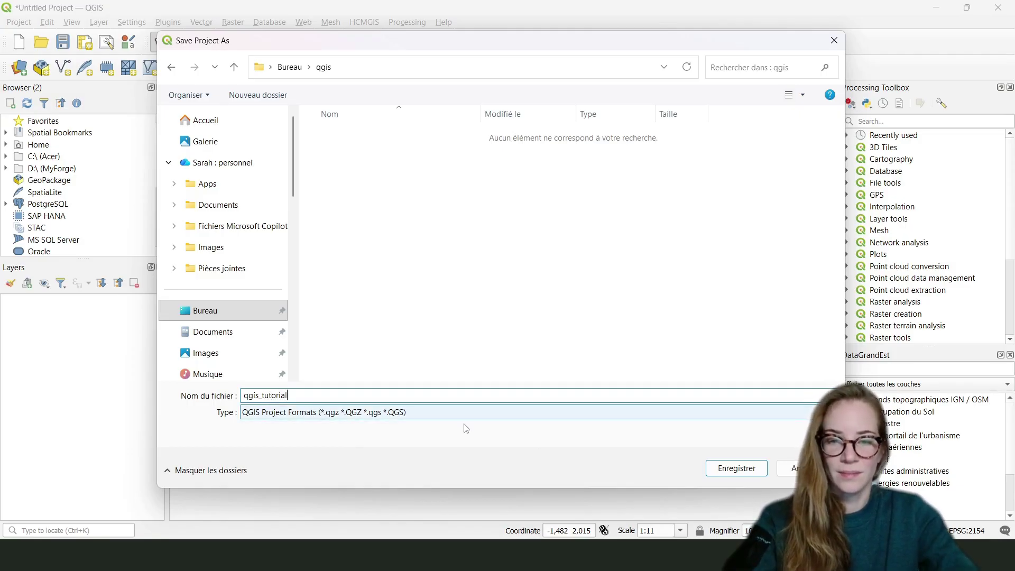
{"action": "left_click", "coordinate": [740, 469]}
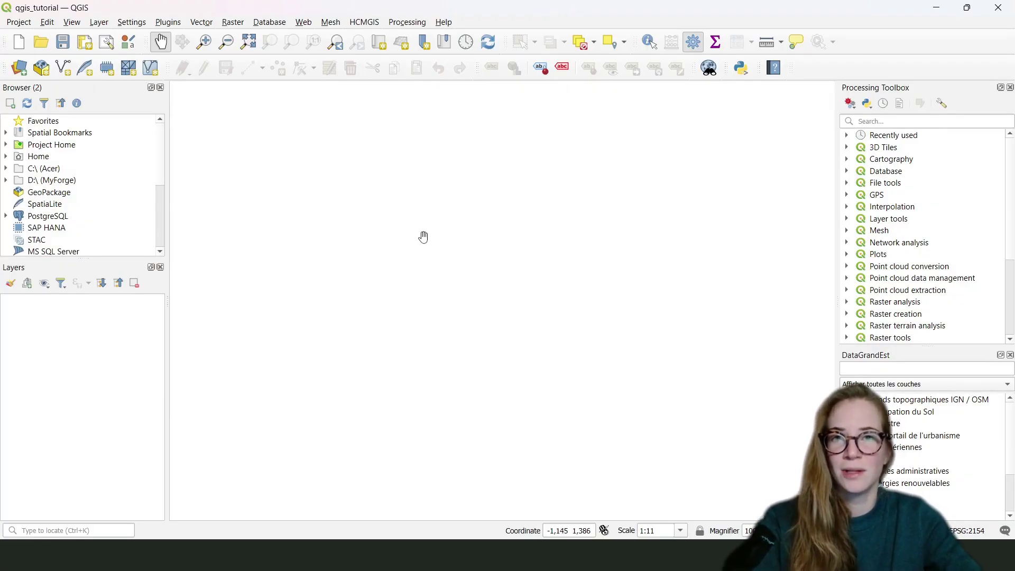
- Open the plugin manager and search all plugins for "hcm"
{"action": "left_click", "coordinate": [167, 23]}
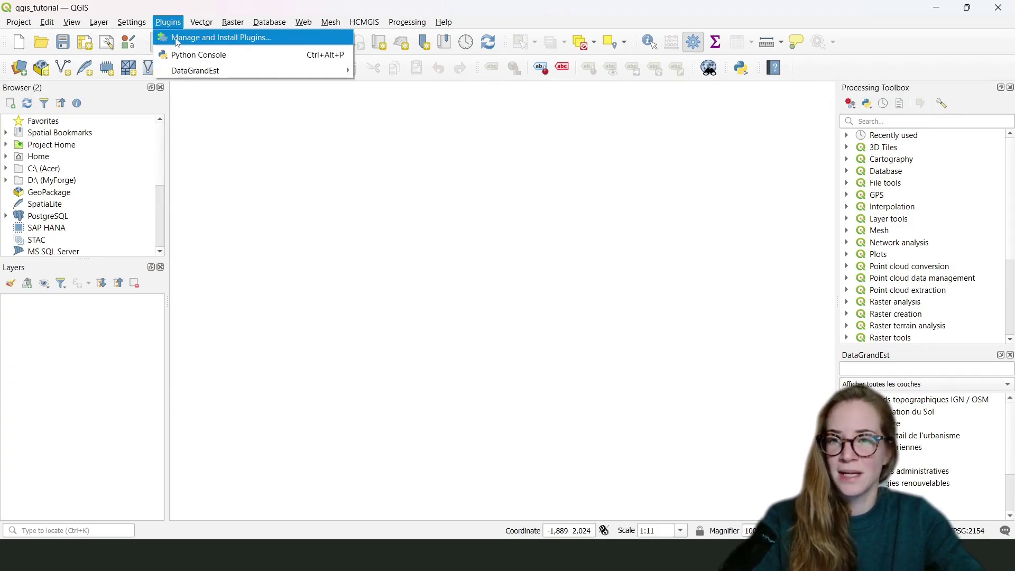
{"action": "left_click", "coordinate": [238, 39]}
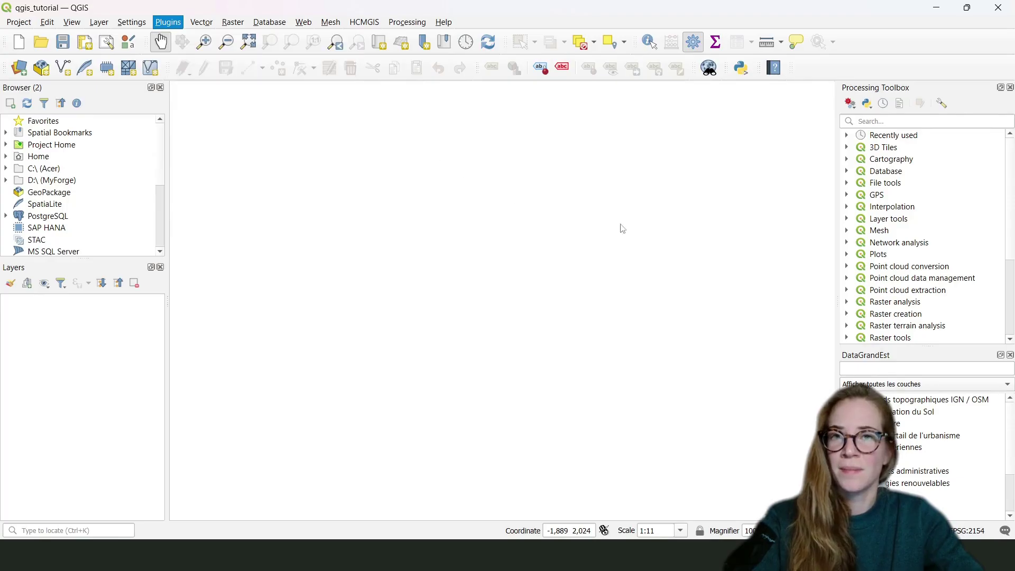
{"action": "left_click", "coordinate": [134, 67]}
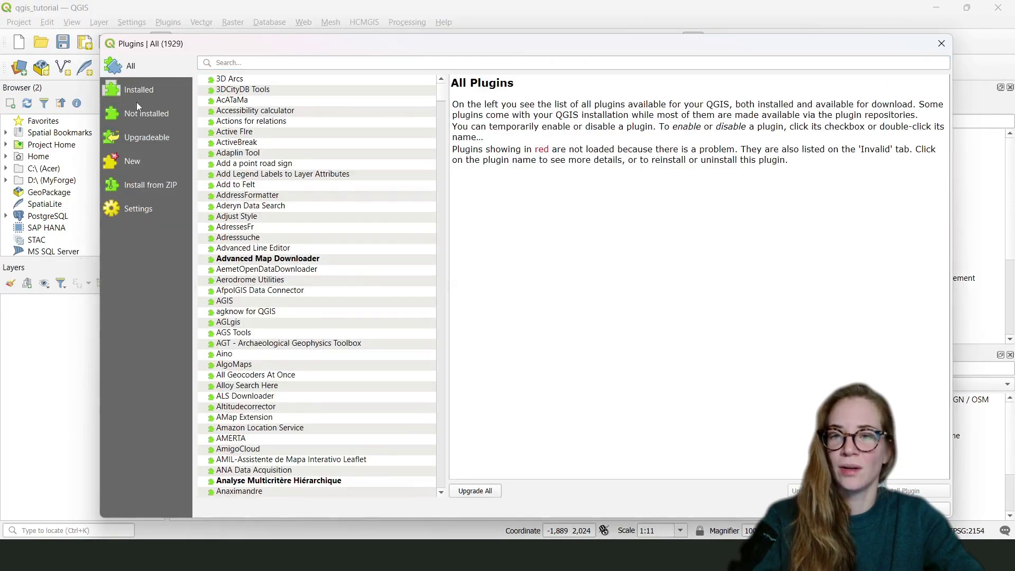
{"action": "left_click", "coordinate": [137, 113]}
{"action": "left_click", "coordinate": [232, 64]}
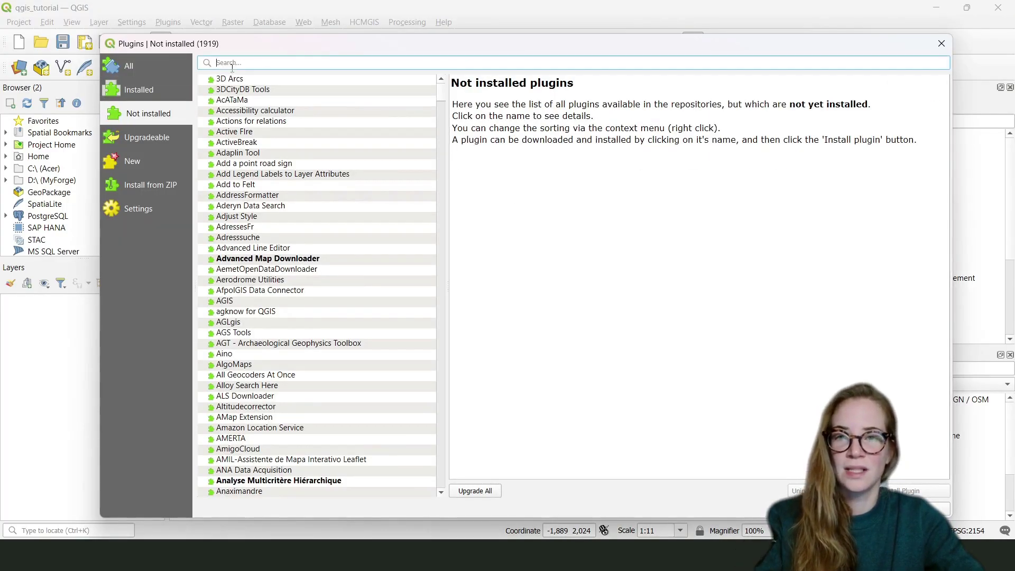
{"action": "left_click", "coordinate": [139, 69]}
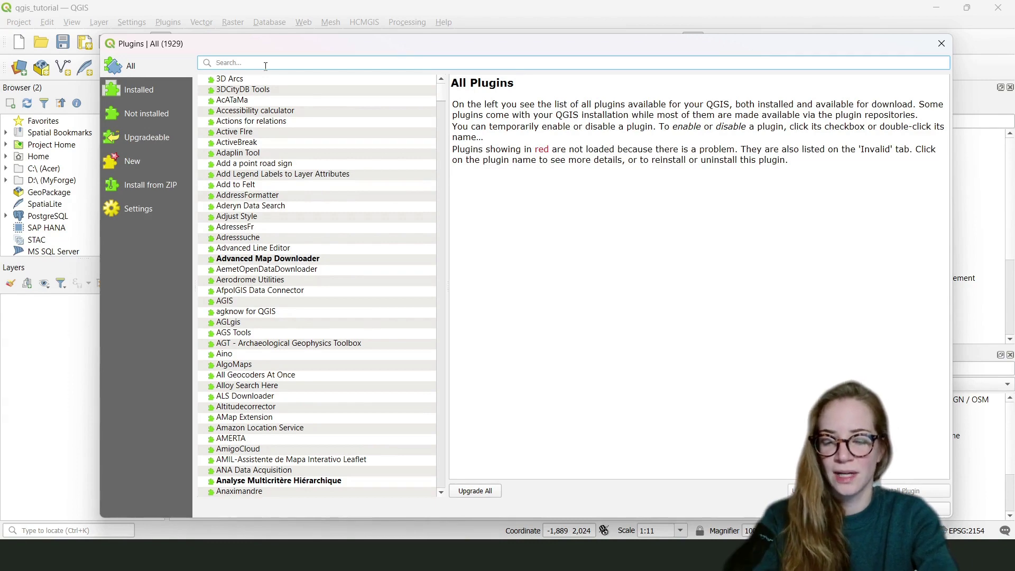
{"action": "type", "text": "hcm"}
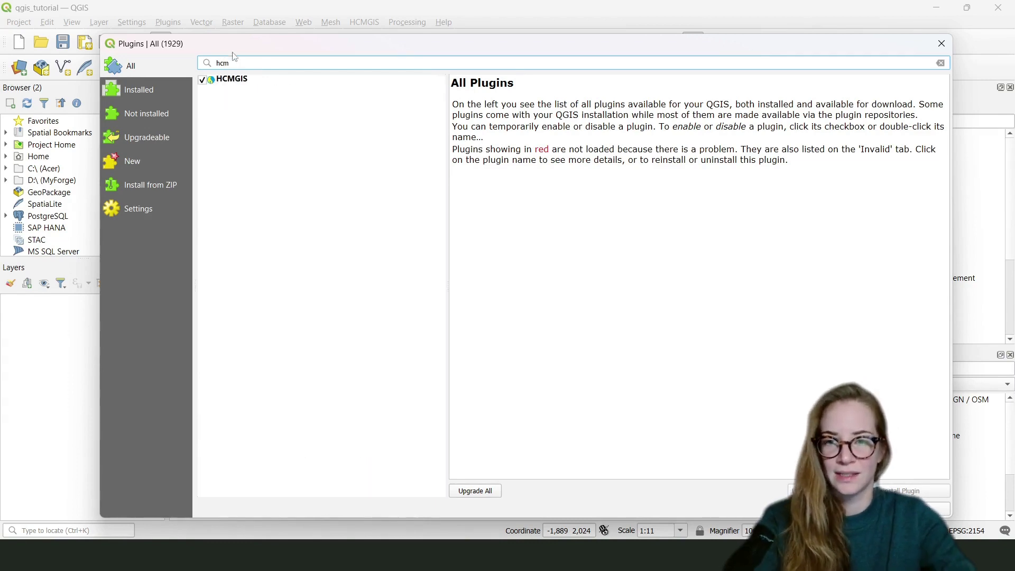
- Review the HCMGIS plugin's details, close the plugin manager, and look over the basemaps the plugin offers
{"action": "left_click", "coordinate": [247, 80]}
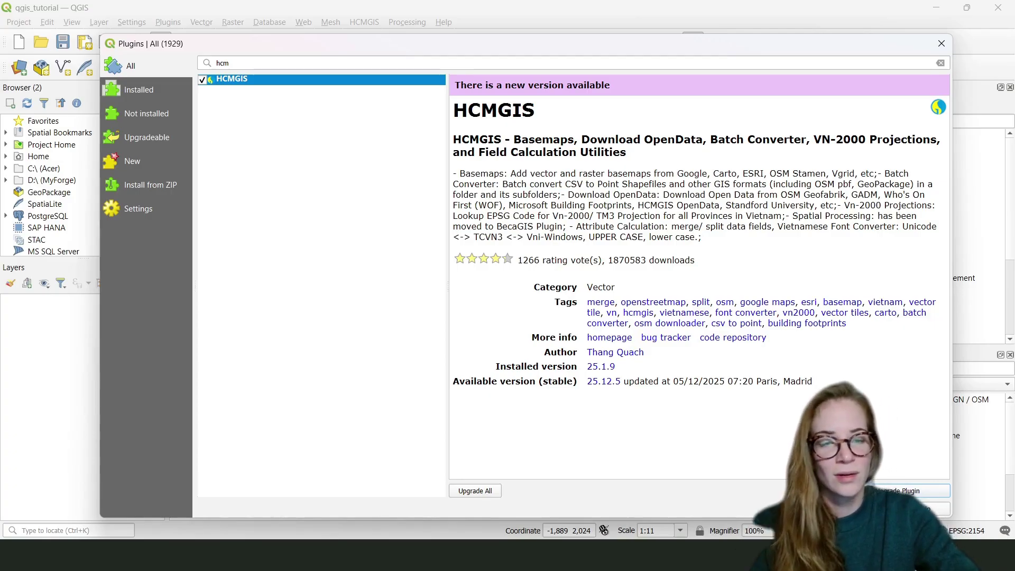
{"action": "left_click", "coordinate": [869, 509]}
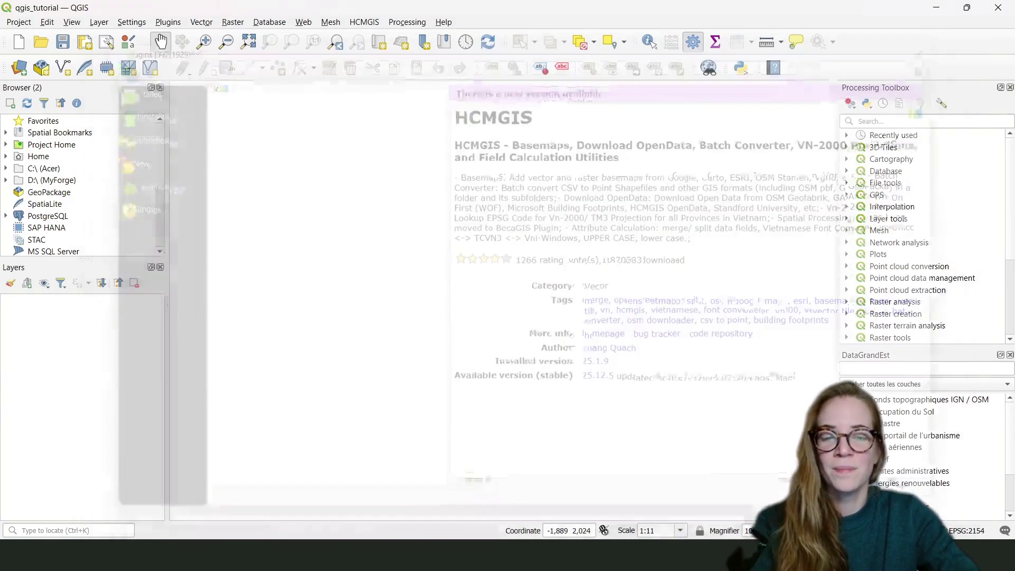
{"action": "left_click", "coordinate": [366, 23]}
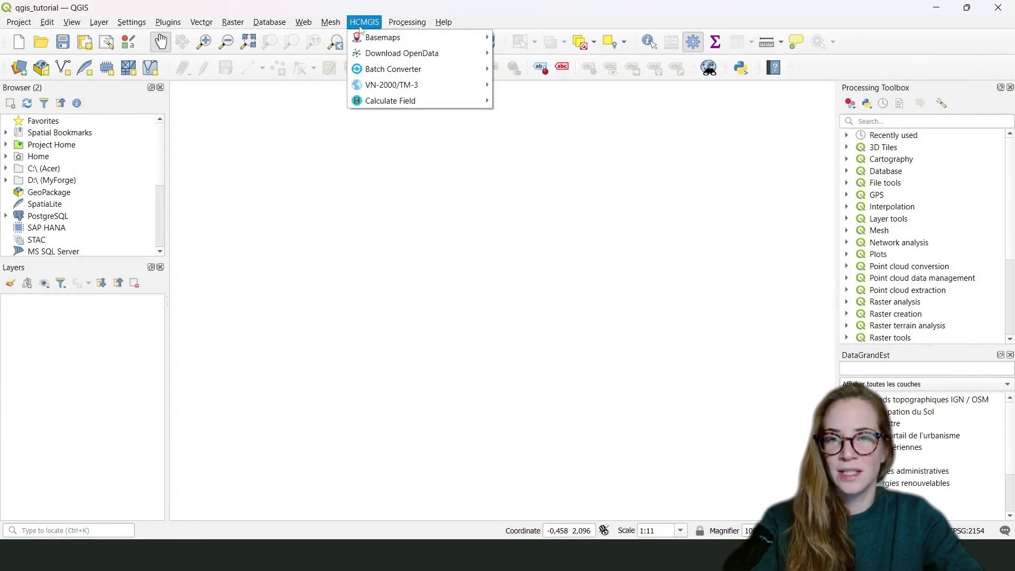
{"action": "mouse_move", "coordinate": [377, 42]}
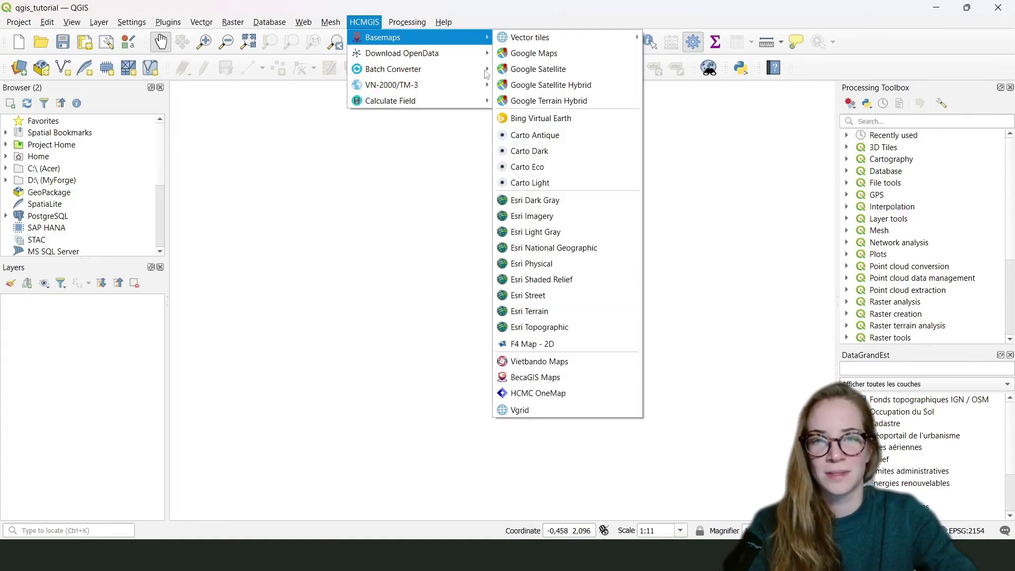
{"action": "left_click", "coordinate": [396, 9]}
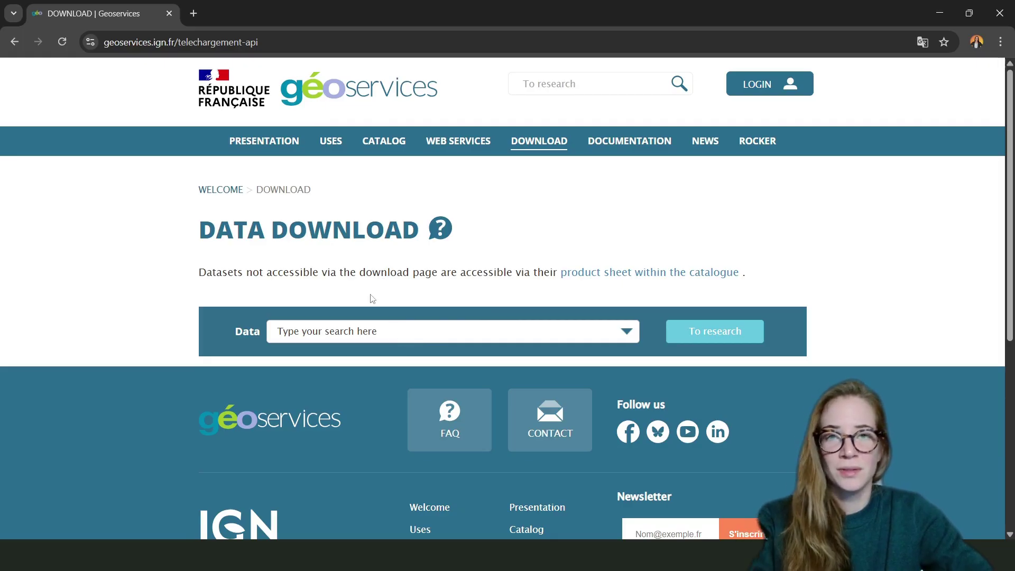
- Switch to the Géoservices data download page in the browser and search for the BD TOPO® dataset
{"action": "left_click", "coordinate": [372, 333]}
{"action": "left_click", "coordinate": [412, 292]}
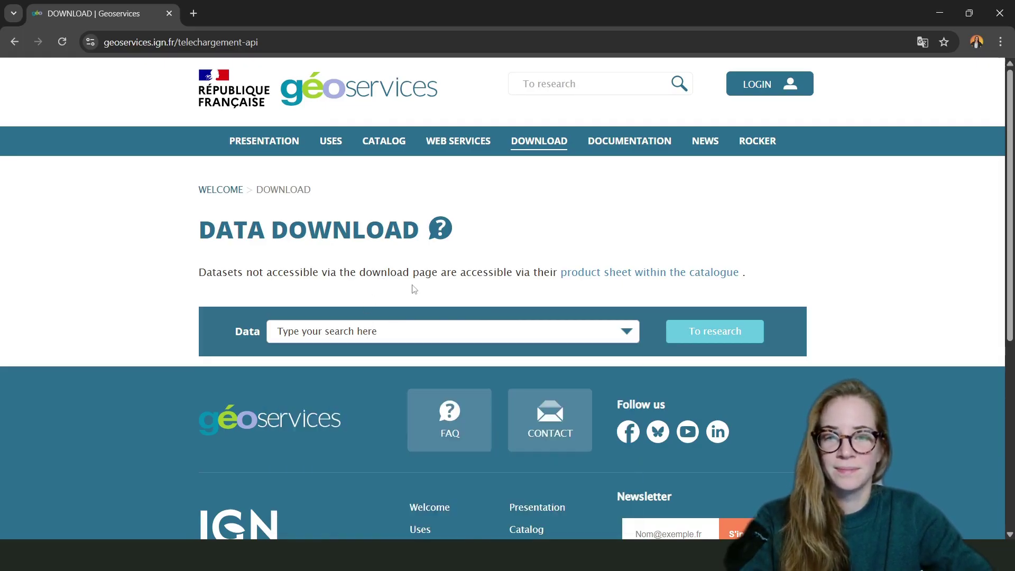
{"action": "left_click", "coordinate": [379, 333]}
{"action": "scroll", "coordinate": [349, 439], "scroll_direction": "down", "scroll_amount": 8}
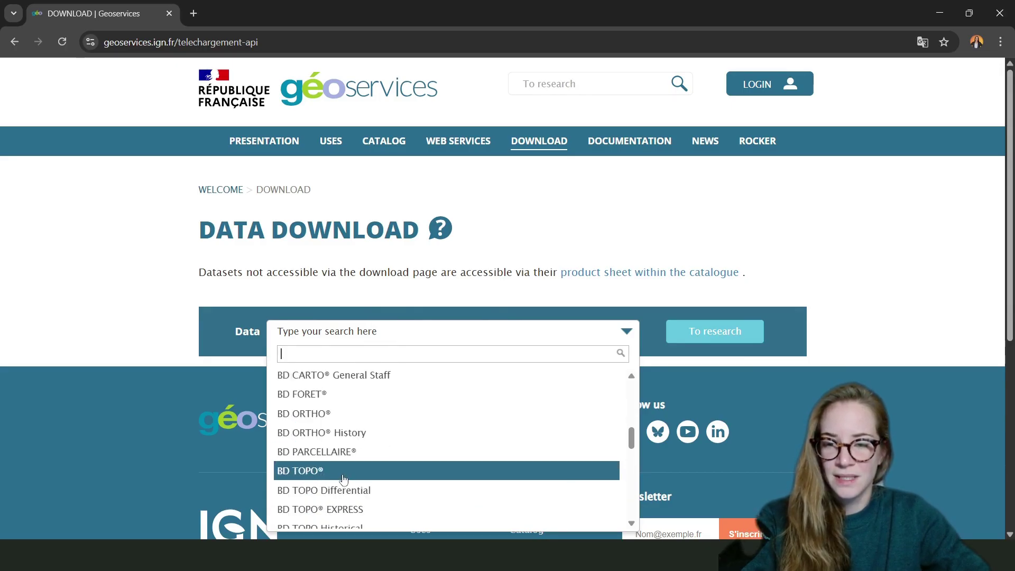
{"action": "left_click", "coordinate": [344, 472]}
{"action": "left_click", "coordinate": [687, 331]}
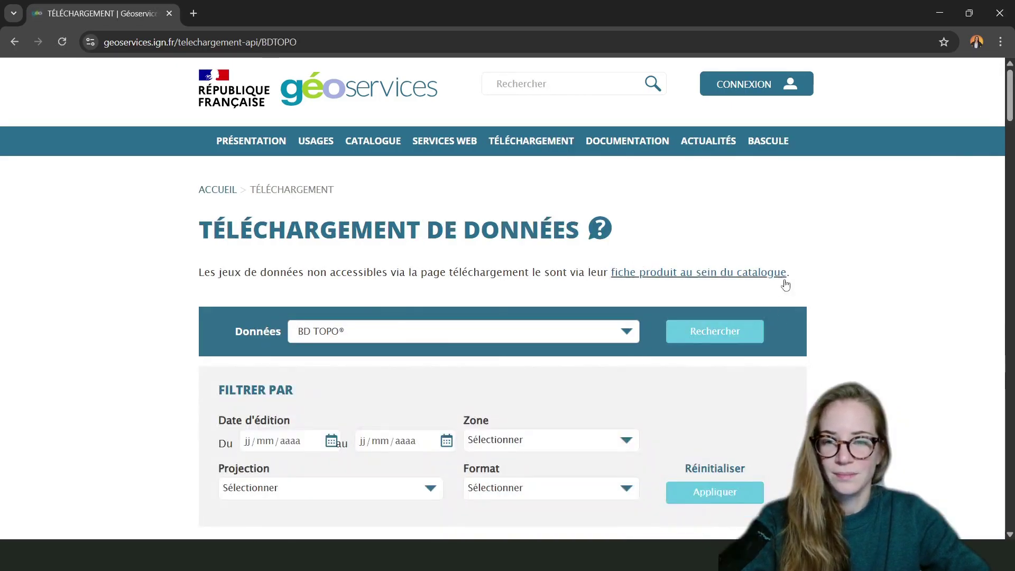
- Set the zone filter of the BD TOPO® downloads to D008 Ardennes
{"action": "scroll", "coordinate": [786, 286], "scroll_direction": "down", "scroll_amount": 4}
{"action": "left_click", "coordinate": [540, 241]}
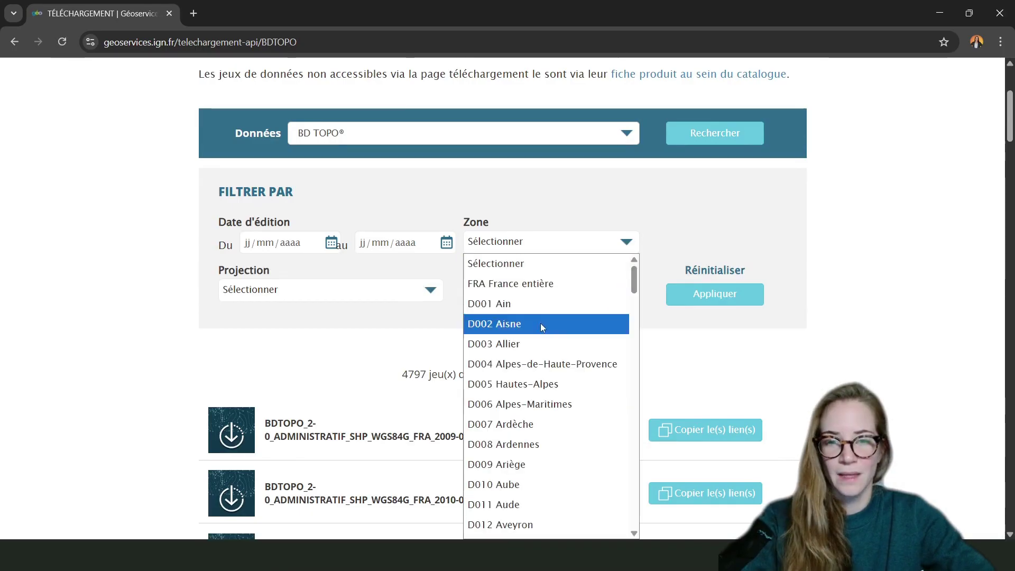
{"action": "scroll", "coordinate": [547, 333], "scroll_direction": "down", "scroll_amount": 9}
{"action": "scroll", "coordinate": [540, 349], "scroll_direction": "up", "scroll_amount": 5}
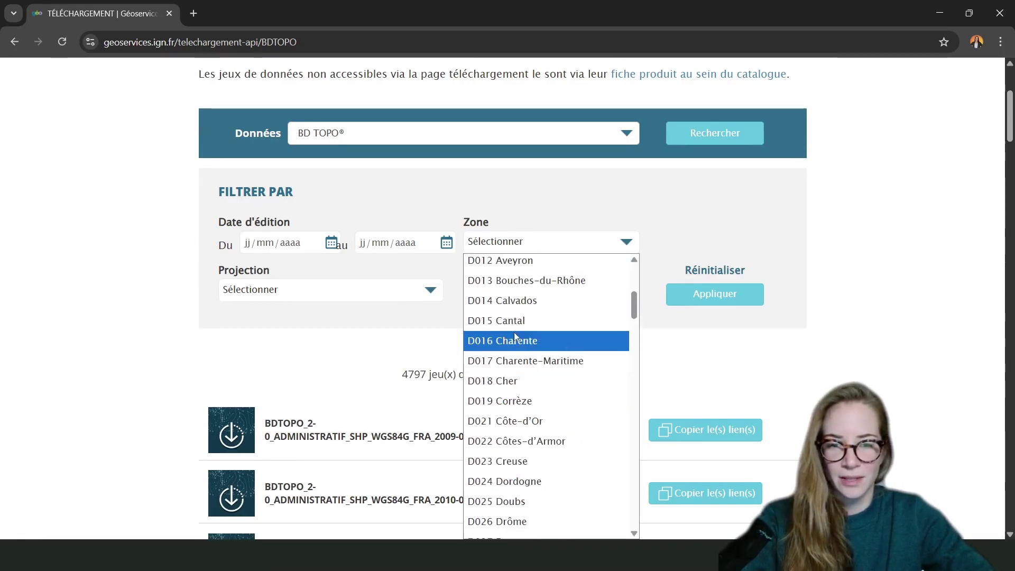
{"action": "scroll", "coordinate": [508, 402], "scroll_direction": "up", "scroll_amount": 5}
{"action": "left_click", "coordinate": [509, 453]}
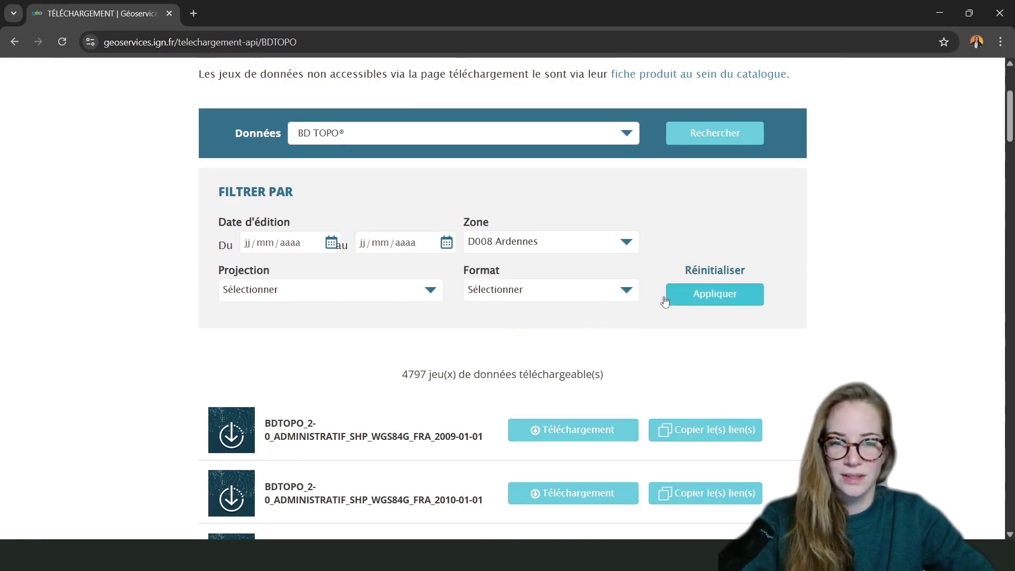
- Set the format filter to SHP (Shapefile) and leave the projection filter unselected
{"action": "left_click", "coordinate": [580, 295]}
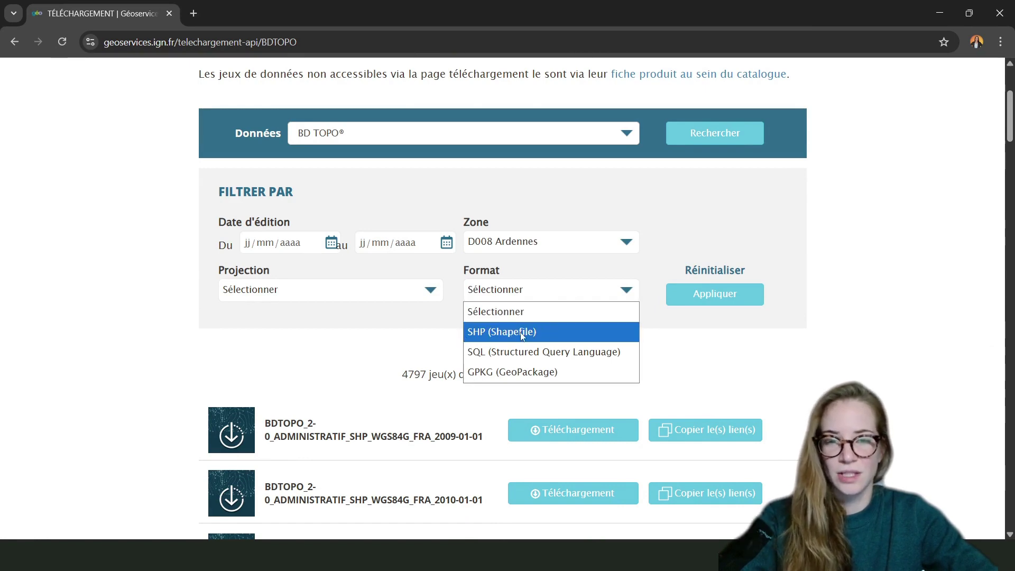
{"action": "left_click", "coordinate": [466, 333]}
{"action": "left_click", "coordinate": [331, 291]}
{"action": "left_click", "coordinate": [300, 313]}
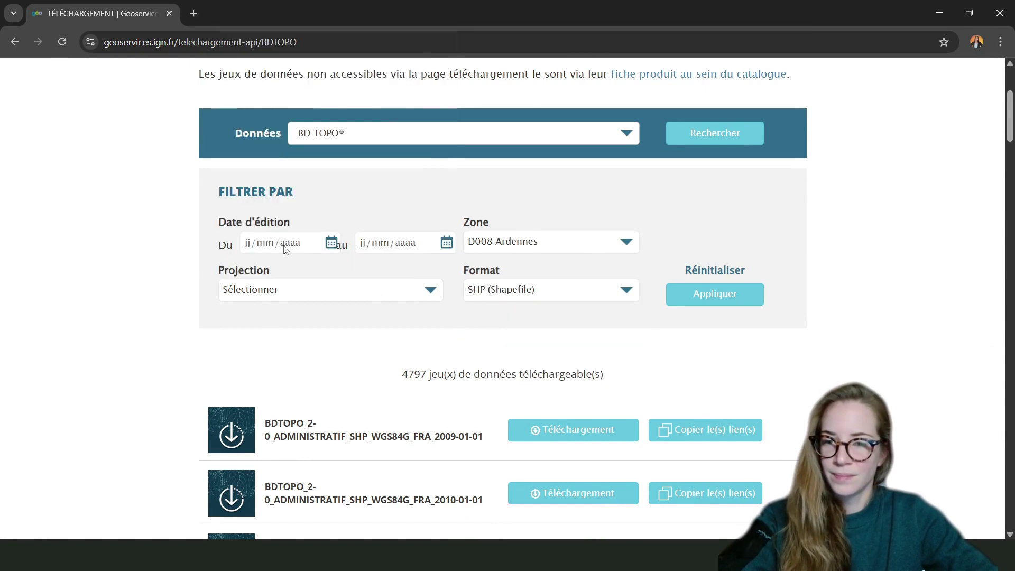
- Set the start of the edition date range to 03/01/2025 and apply the filters
{"action": "left_click", "coordinate": [446, 242]}
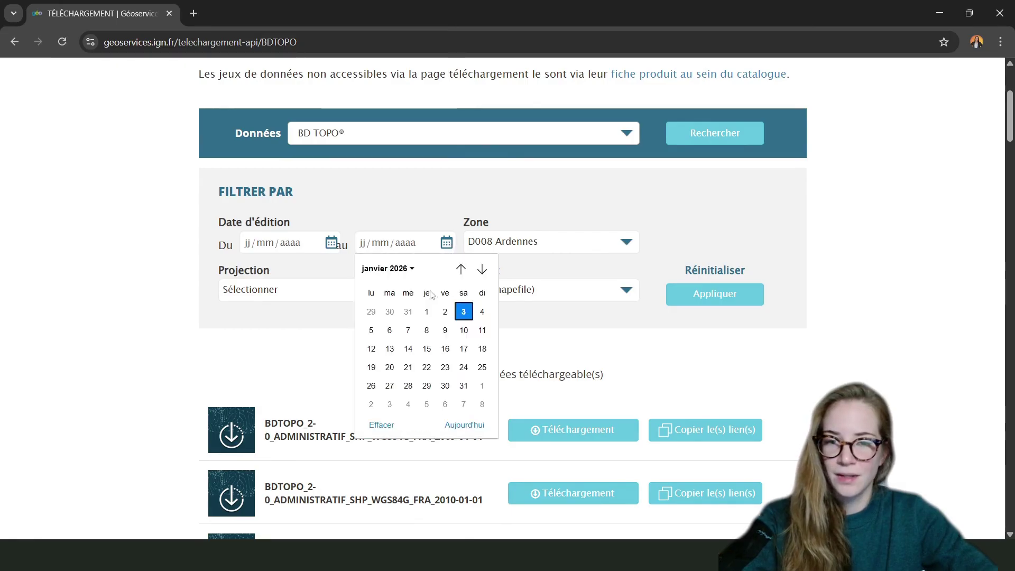
{"action": "double_click", "coordinate": [317, 254]}
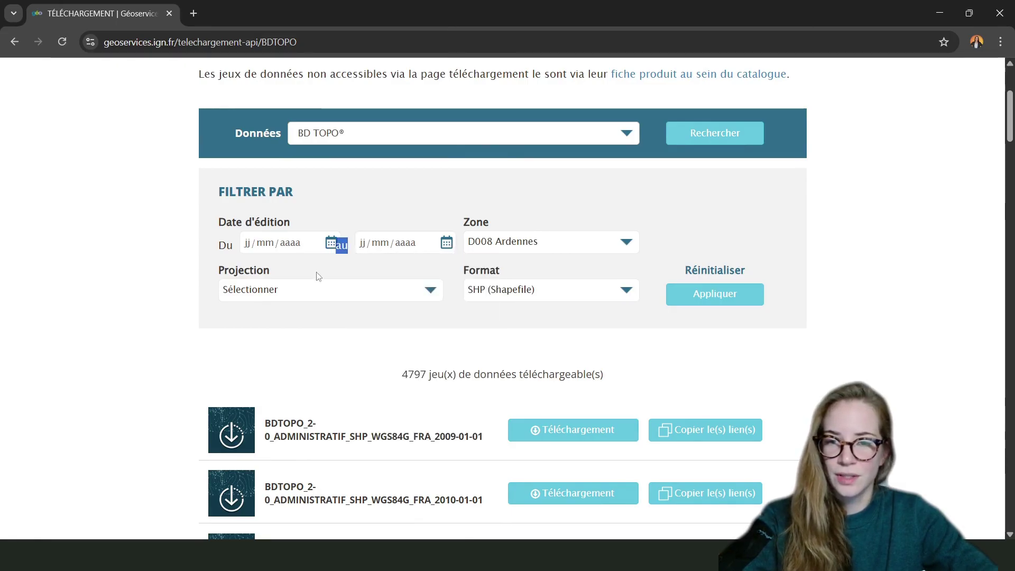
{"action": "left_click", "coordinate": [331, 244]}
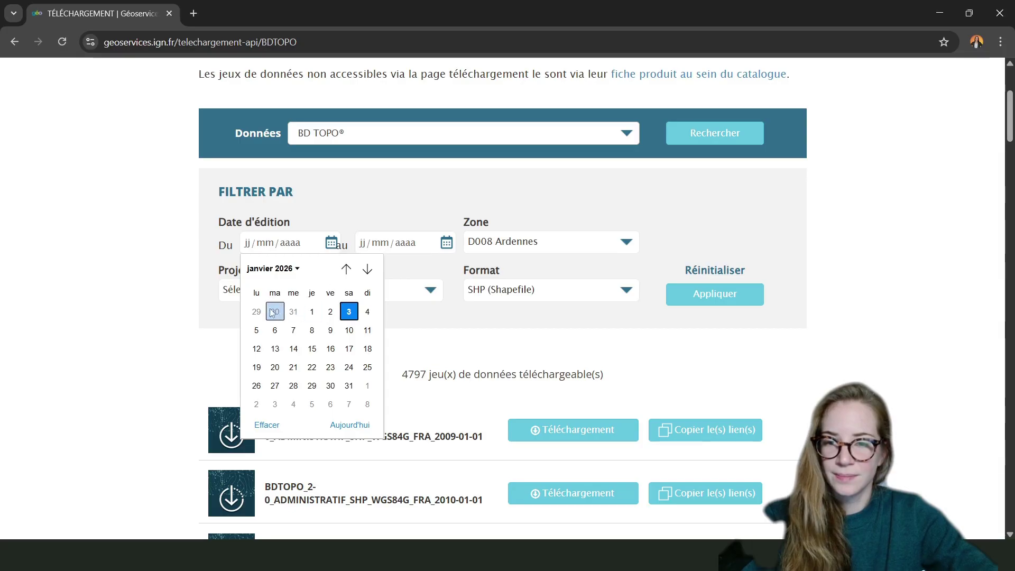
{"action": "left_click", "coordinate": [297, 270]}
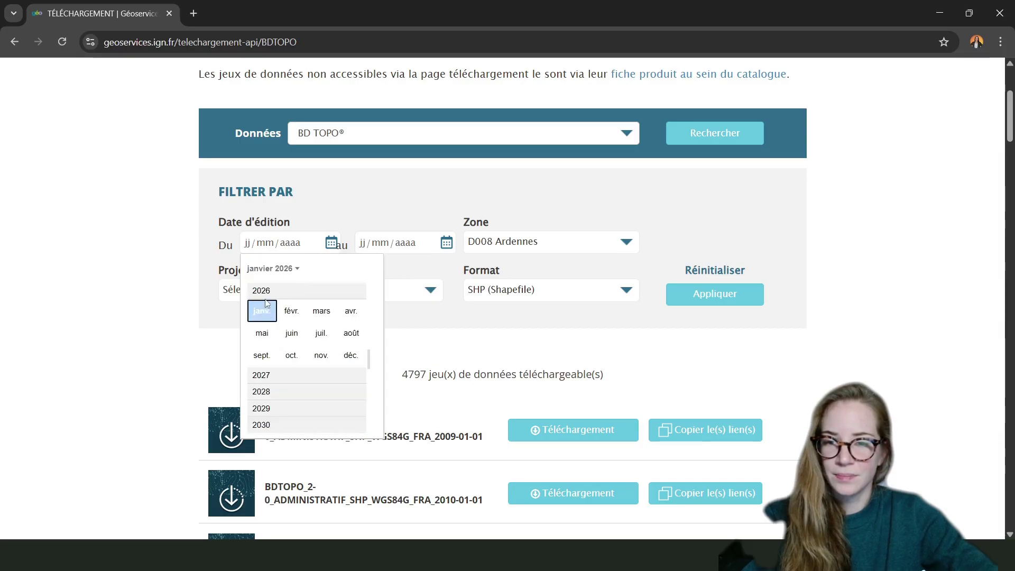
{"action": "scroll", "coordinate": [284, 296], "scroll_direction": "up", "scroll_amount": 1}
{"action": "scroll", "coordinate": [285, 348], "scroll_direction": "up", "scroll_amount": 1}
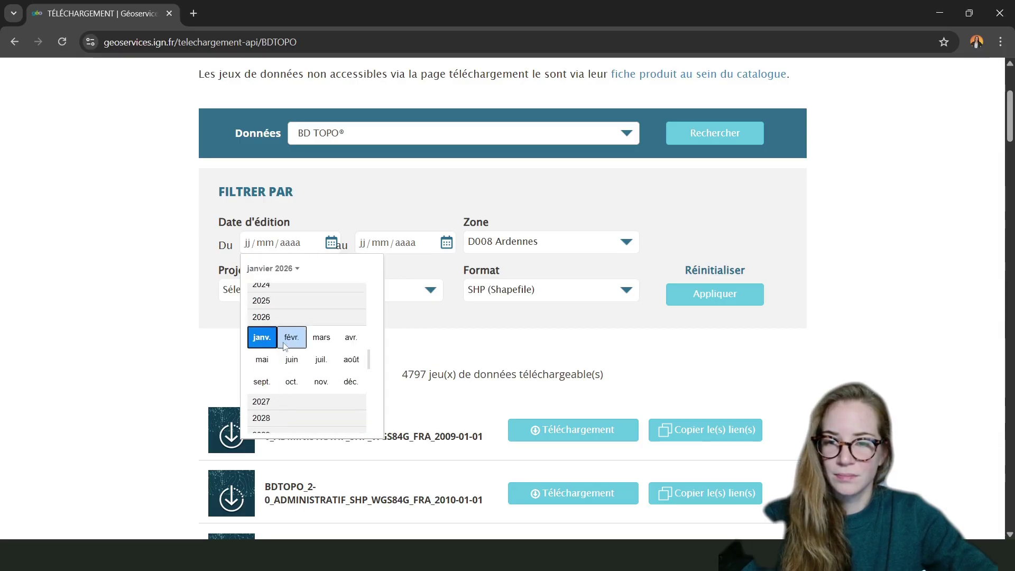
{"action": "left_click", "coordinate": [277, 302]}
{"action": "left_click", "coordinate": [263, 312]}
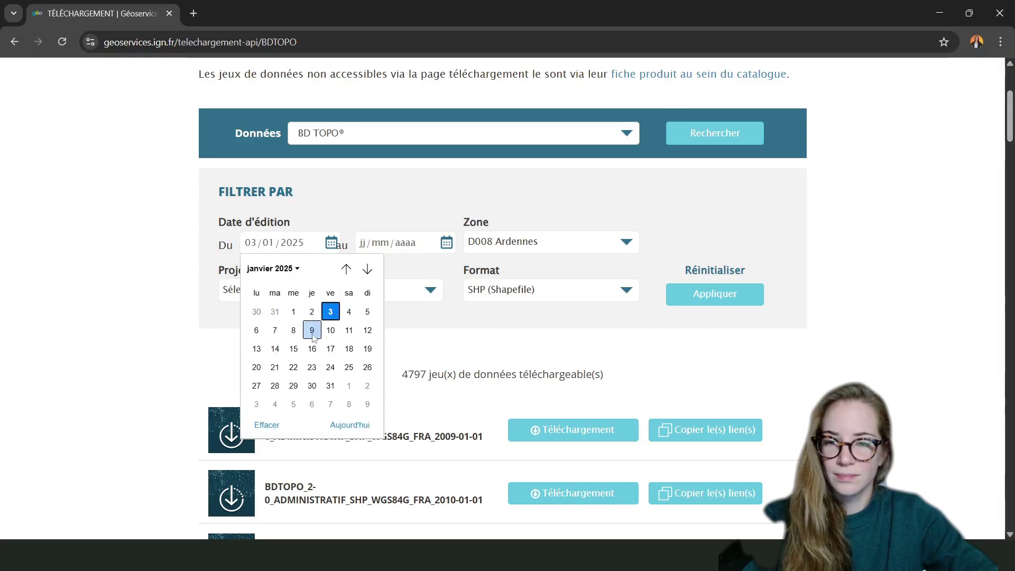
{"action": "left_click", "coordinate": [332, 310]}
{"action": "left_click", "coordinate": [697, 300]}
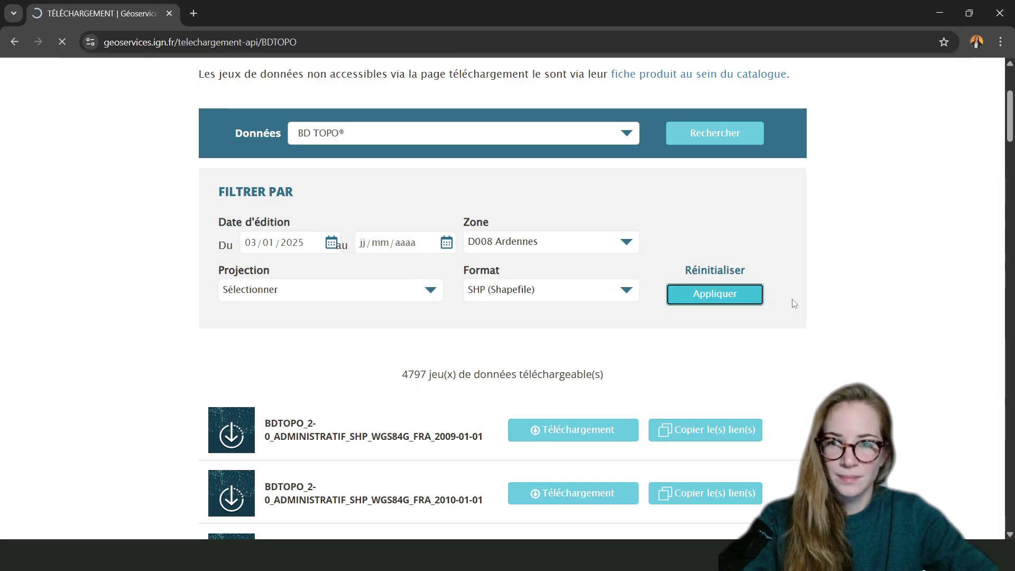
- Download both files of the dataset BDTOPO_3-5_TOUSTHEMES_SHP_LAMB93_D008_2025-09-15
{"action": "scroll", "coordinate": [415, 415], "scroll_direction": "down", "scroll_amount": 4}
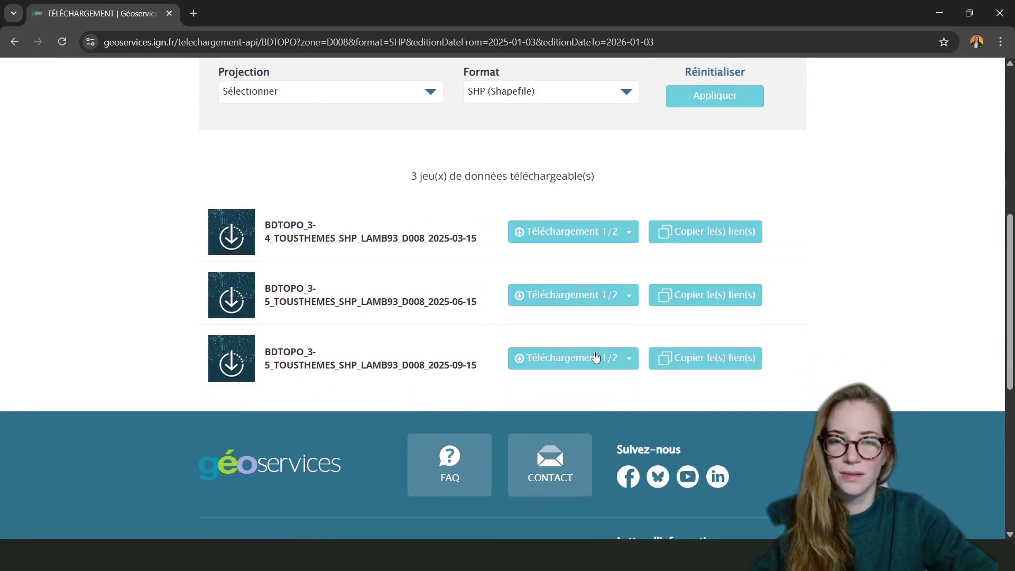
{"action": "left_click", "coordinate": [630, 362]}
{"action": "left_click", "coordinate": [630, 362]}
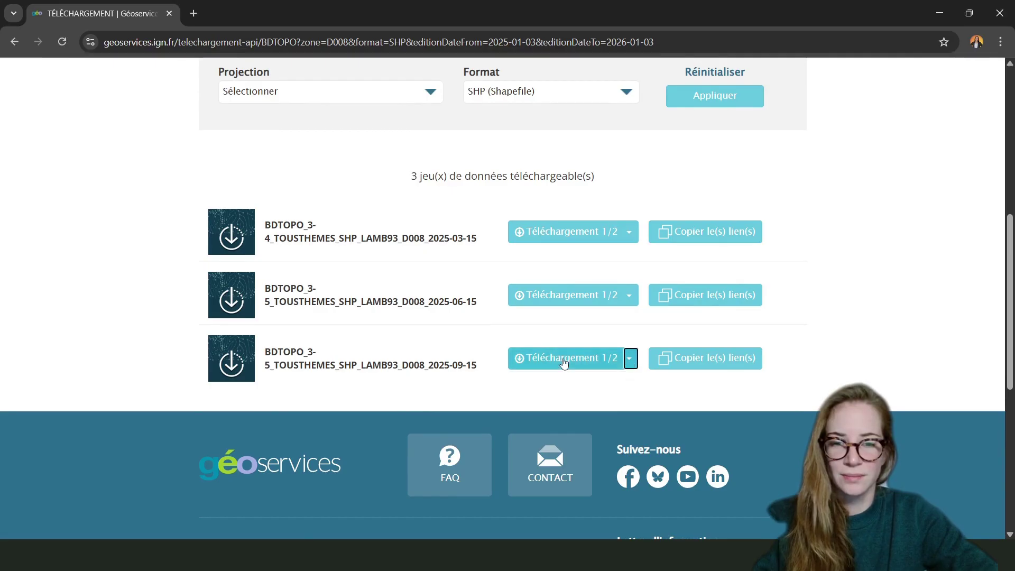
{"action": "left_click", "coordinate": [564, 363]}
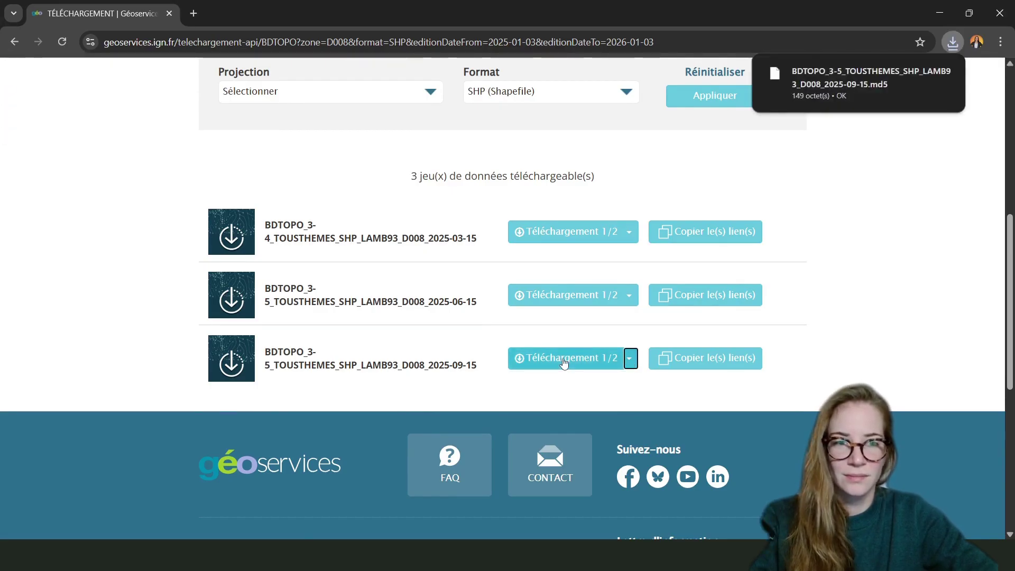
{"action": "left_click", "coordinate": [630, 359]}
{"action": "left_click", "coordinate": [574, 385]}
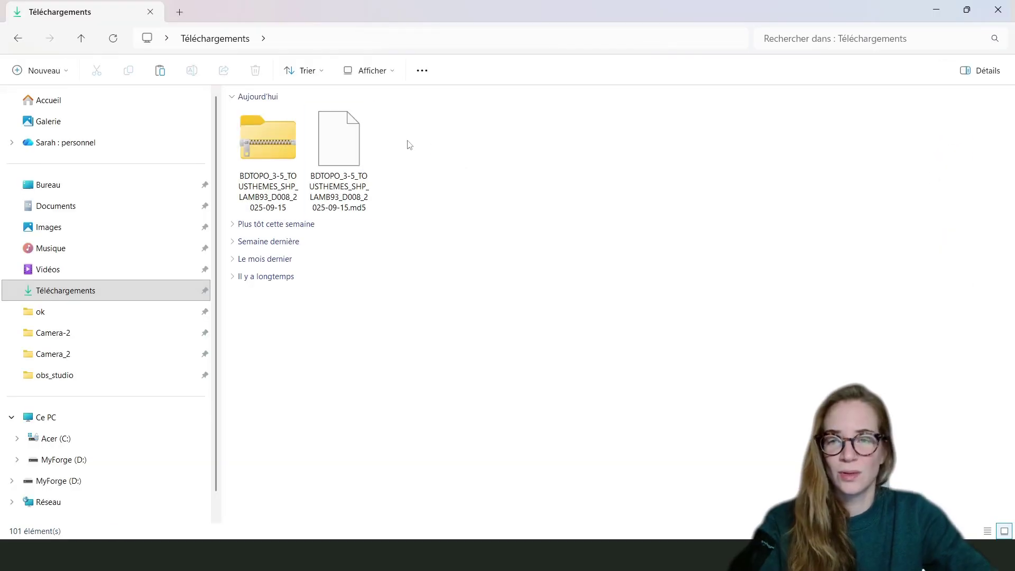
- Put both downloaded BDTOPO files from the Téléchargements folder into the qgis folder on the desktop
{"action": "left_click_drag", "start_coordinate": [428, 106], "coordinate": [234, 170]}
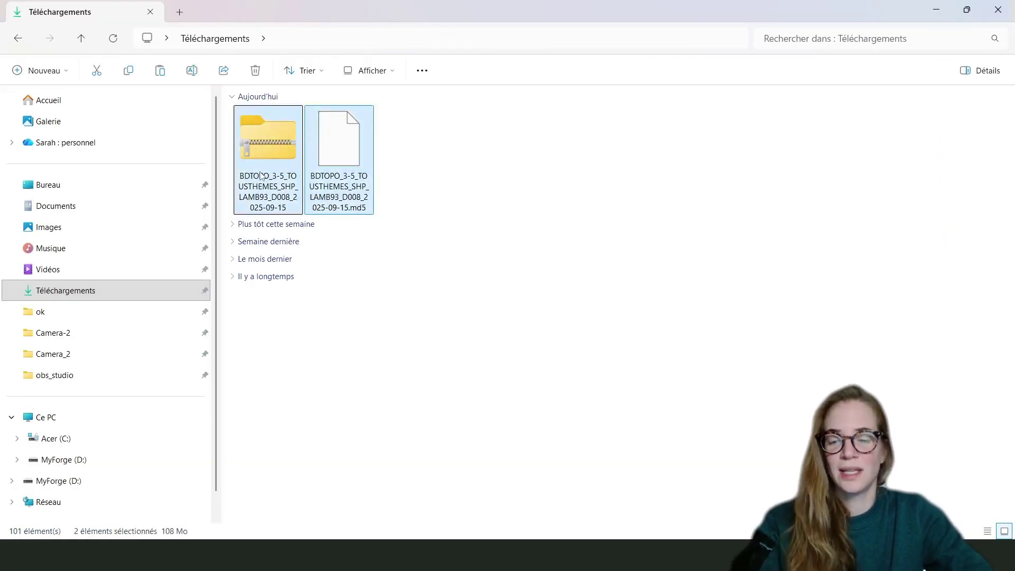
{"action": "left_click", "coordinate": [84, 185]}
{"action": "double_click", "coordinate": [352, 123]}
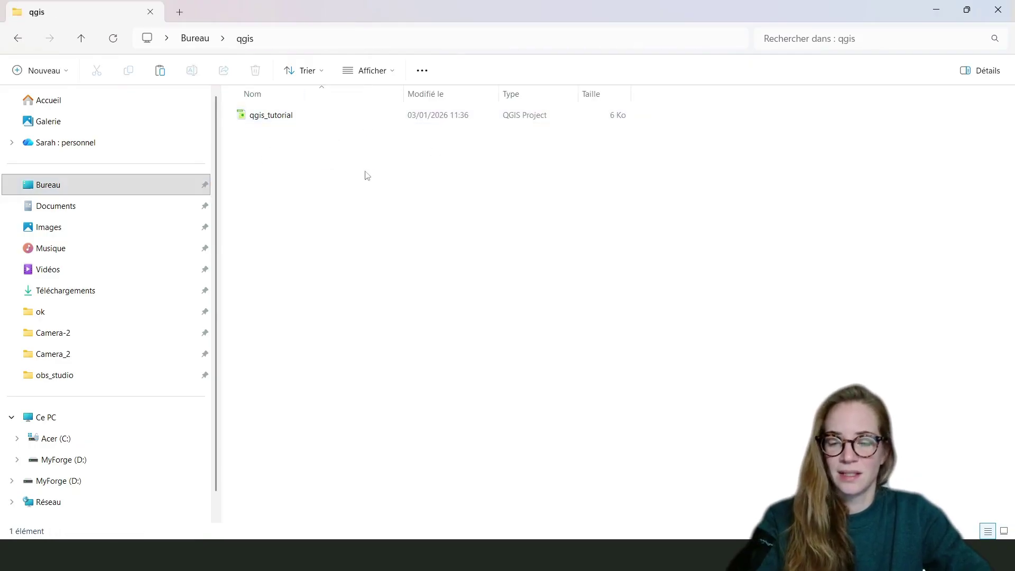
{"action": "key", "text": "ctrl+v"}
{"action": "left_click", "coordinate": [308, 206]}
- Extract the BDTOPO zip archive into its proposed folder inside qgis and close the window of extracted files
{"action": "left_click", "coordinate": [289, 139]}
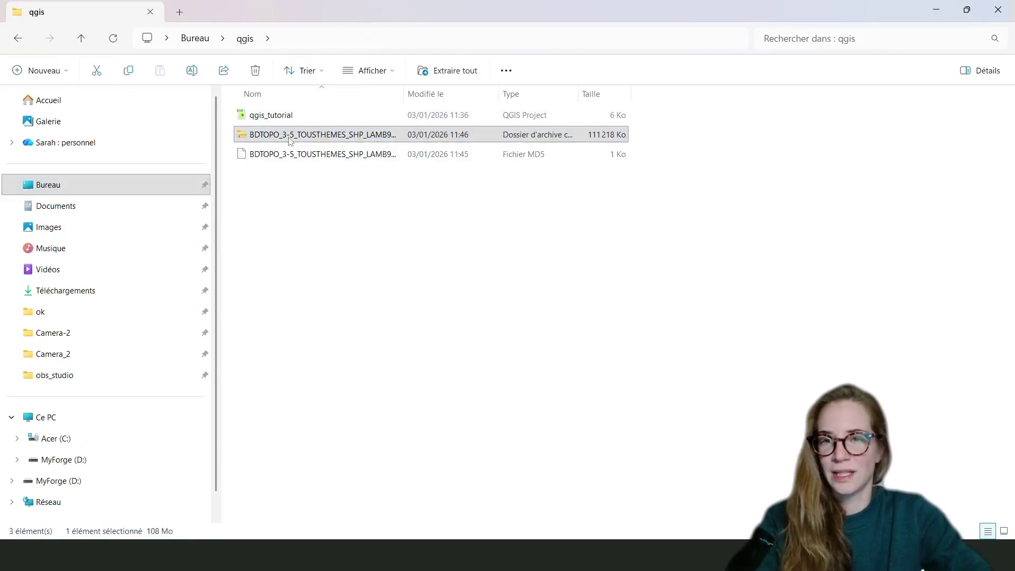
{"action": "right_click", "coordinate": [290, 139]}
{"action": "left_click", "coordinate": [333, 296]}
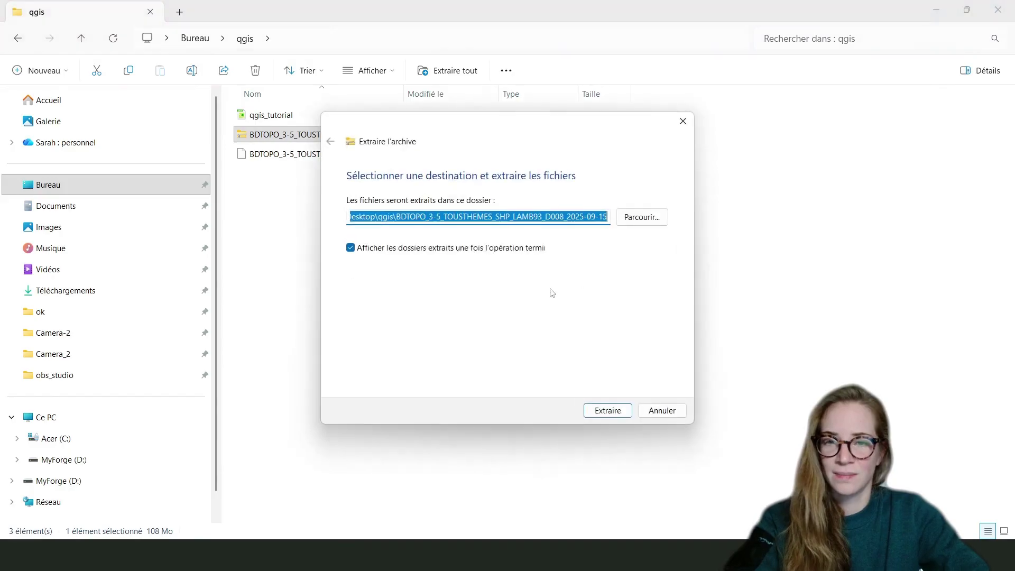
{"action": "key", "text": "Return"}
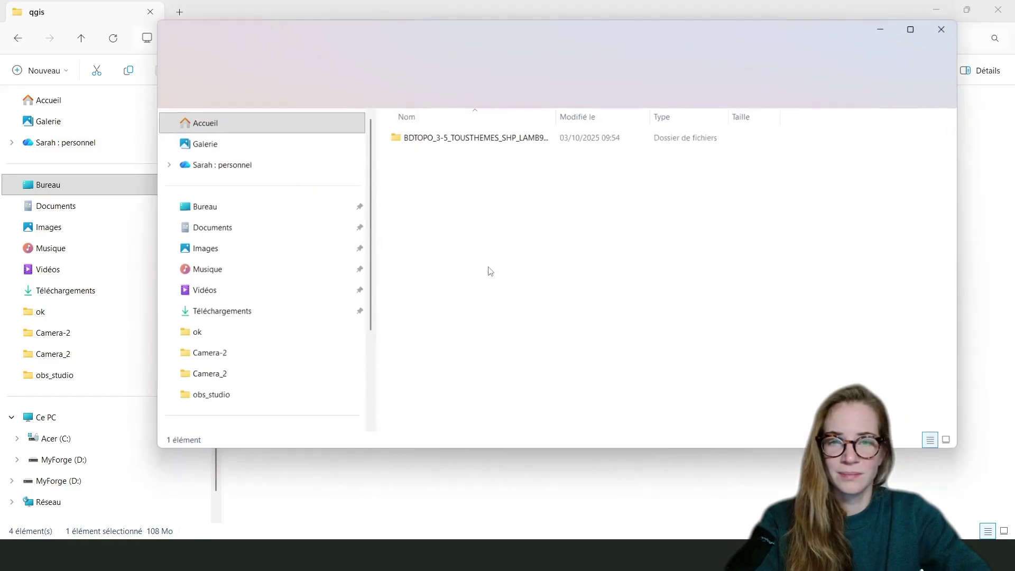
{"action": "left_click", "coordinate": [946, 27]}
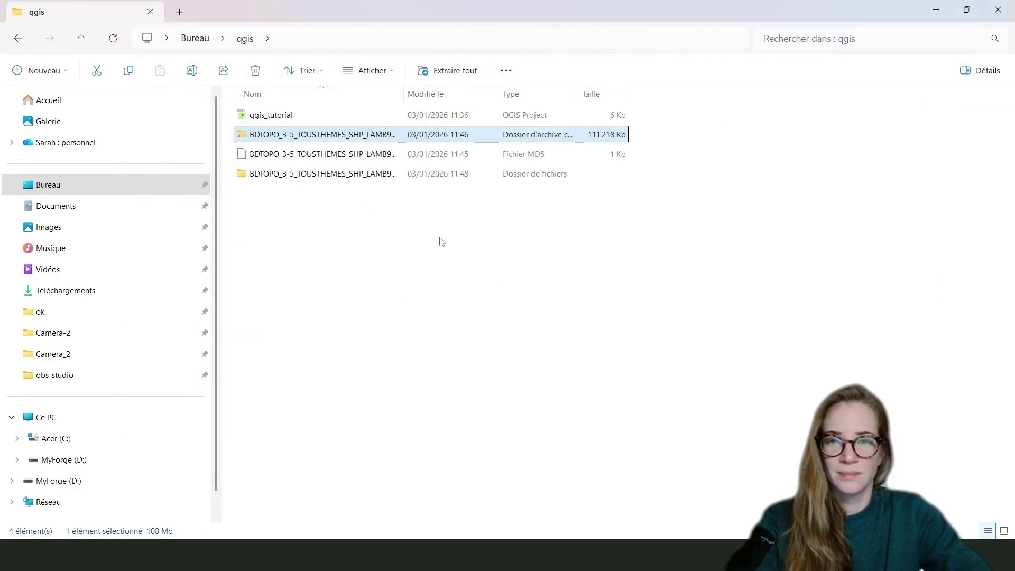
{"action": "left_click", "coordinate": [351, 199]}
{"action": "double_click", "coordinate": [315, 176]}
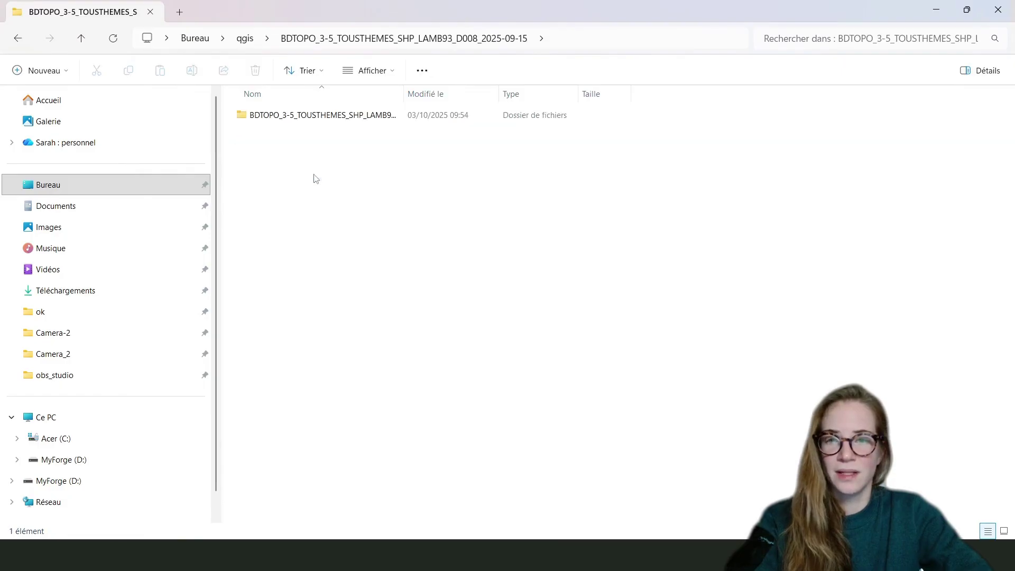
{"action": "double_click", "coordinate": [313, 115]}
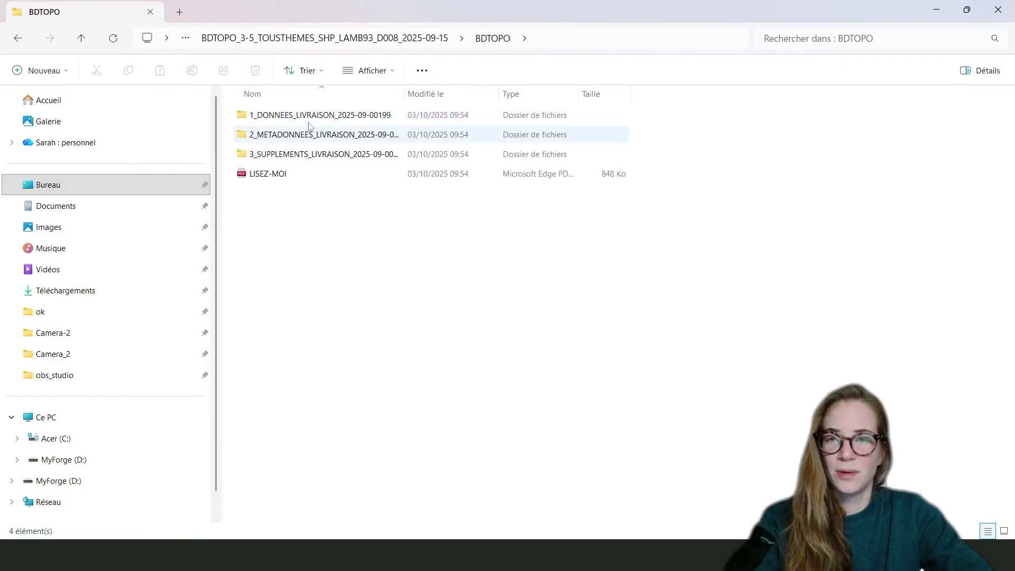
{"action": "double_click", "coordinate": [312, 114]}
{"action": "double_click", "coordinate": [318, 115]}
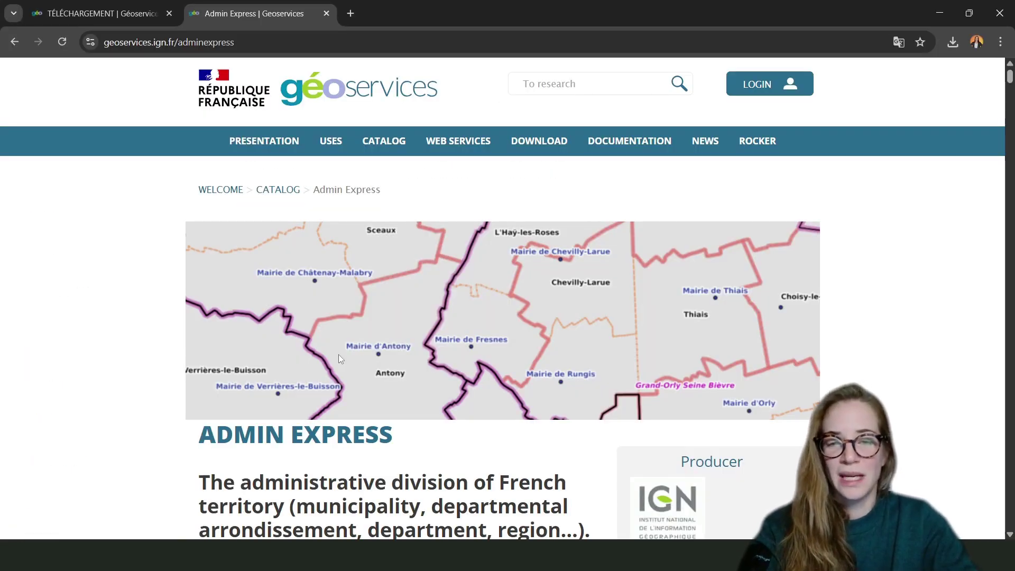
- Read the Admin Express page, examining its description and the list of data layers it contains
{"action": "scroll", "coordinate": [339, 354], "scroll_direction": "down", "scroll_amount": 2}
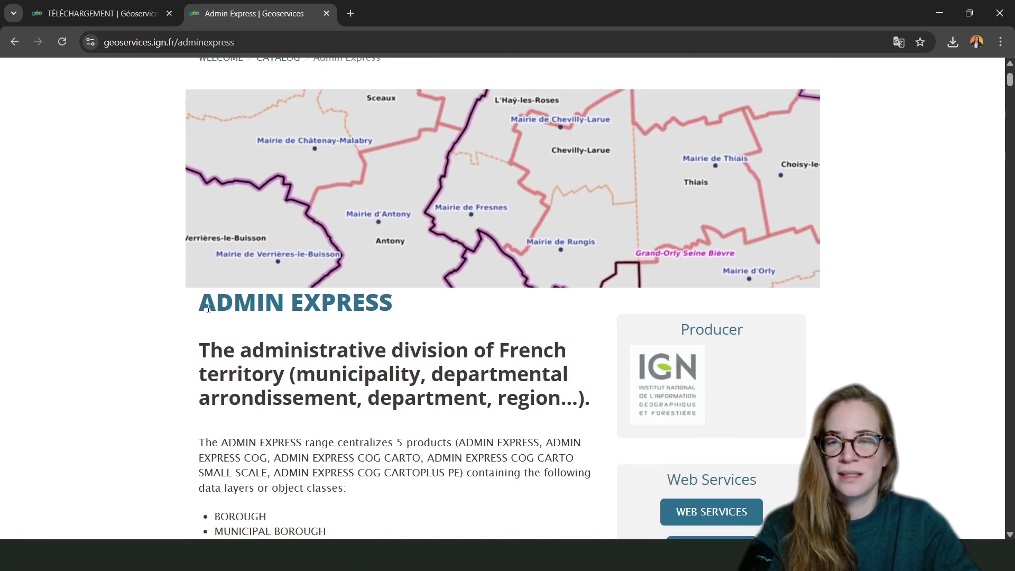
{"action": "left_click_drag", "start_coordinate": [204, 305], "coordinate": [417, 318]}
{"action": "scroll", "coordinate": [243, 324], "scroll_direction": "down", "scroll_amount": 1}
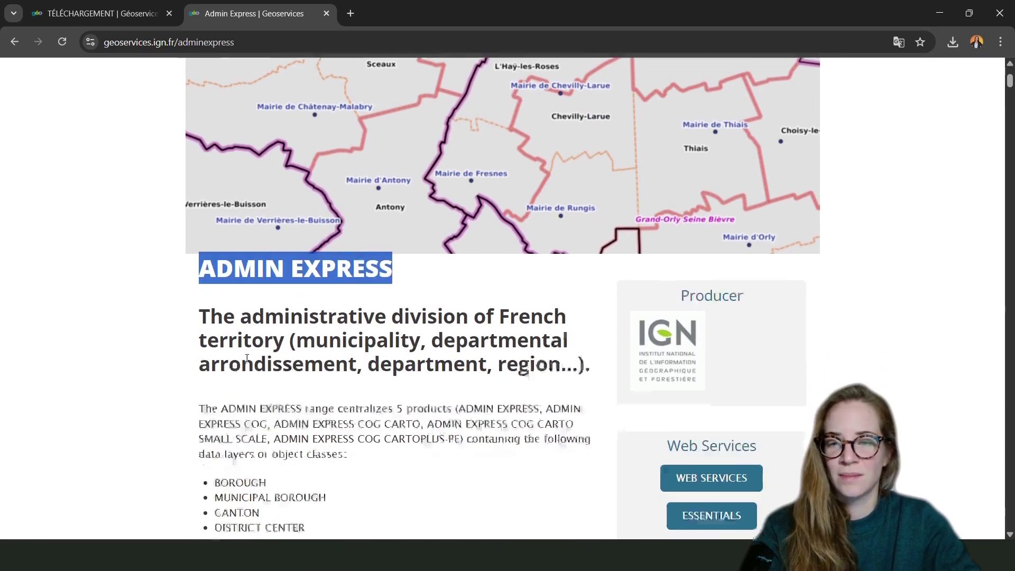
{"action": "left_click", "coordinate": [243, 326]}
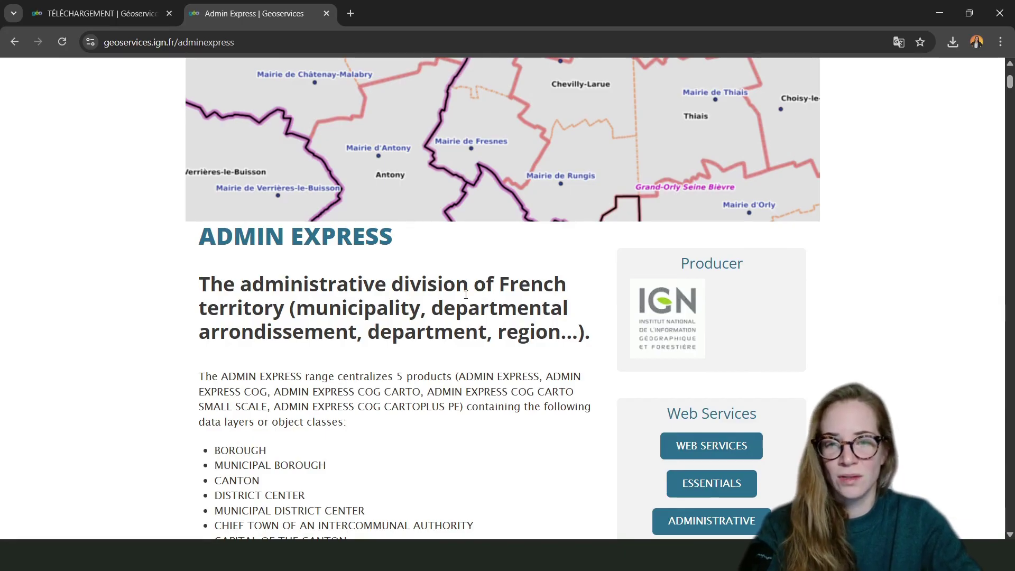
{"action": "scroll", "coordinate": [308, 356], "scroll_direction": "down", "scroll_amount": 4}
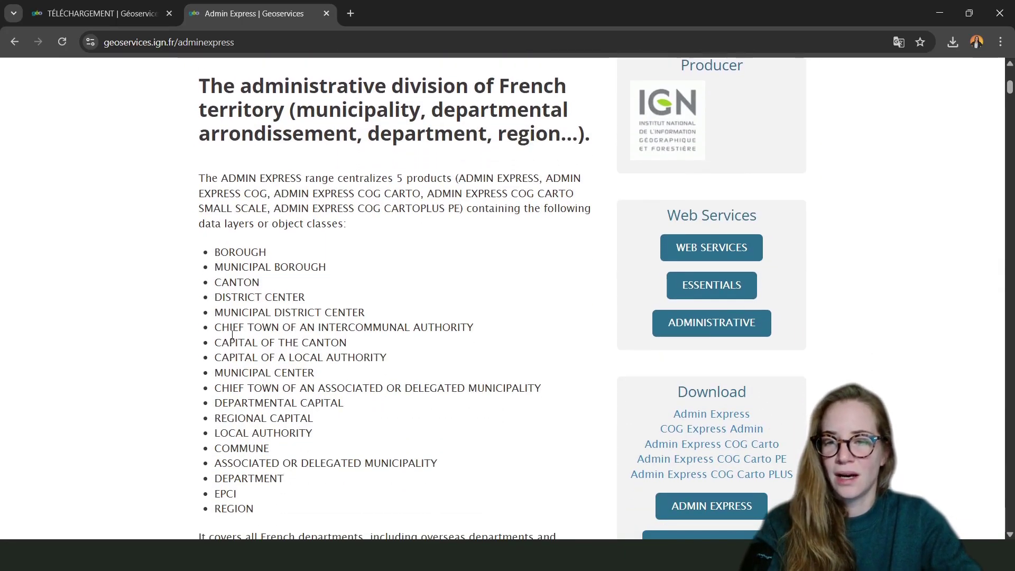
{"action": "left_click_drag", "start_coordinate": [214, 327], "coordinate": [278, 327]}
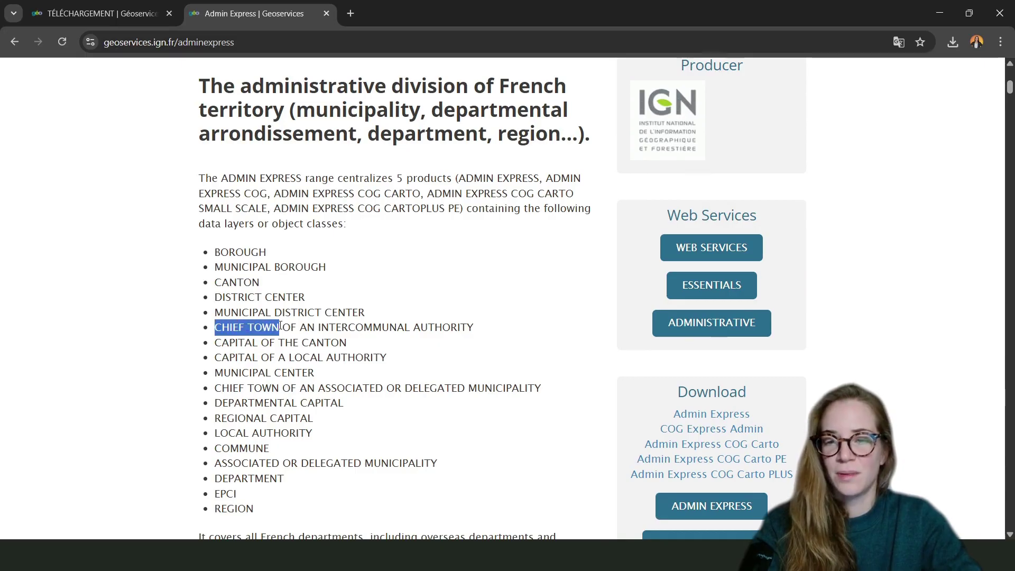
{"action": "left_click", "coordinate": [401, 355]}
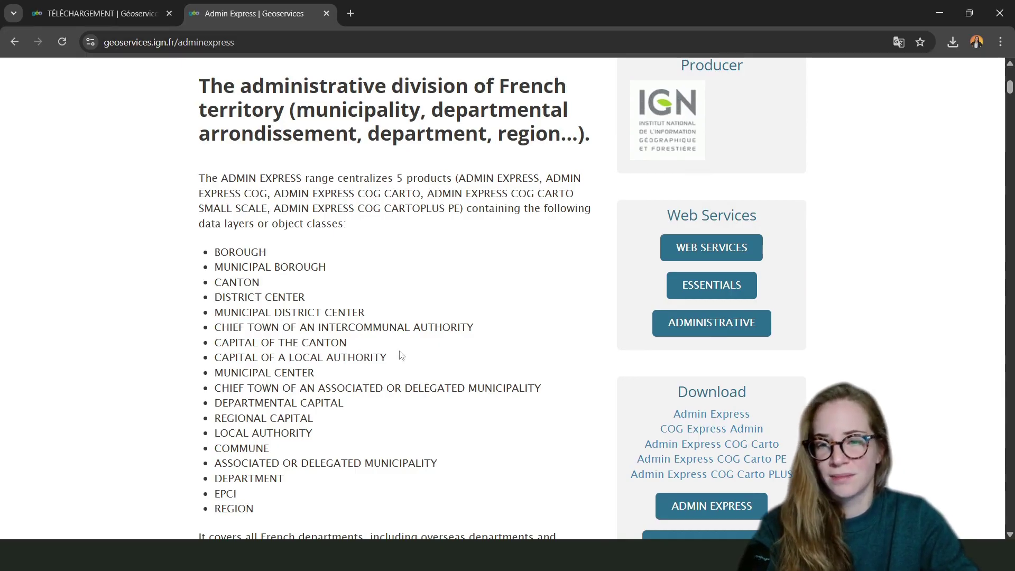
{"action": "scroll", "coordinate": [344, 349], "scroll_direction": "down", "scroll_amount": 1}
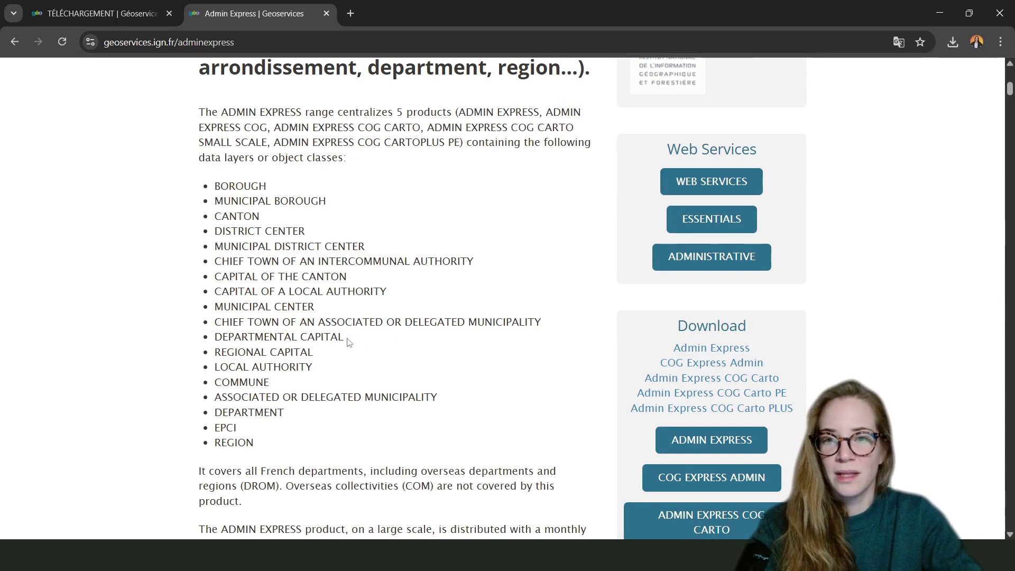
- Download the ADMIN-EXPRESS edition December 2025 archive for Metropolitan France, in GPKG format and Lambert-93
{"action": "scroll", "coordinate": [460, 322], "scroll_direction": "down", "scroll_amount": 13}
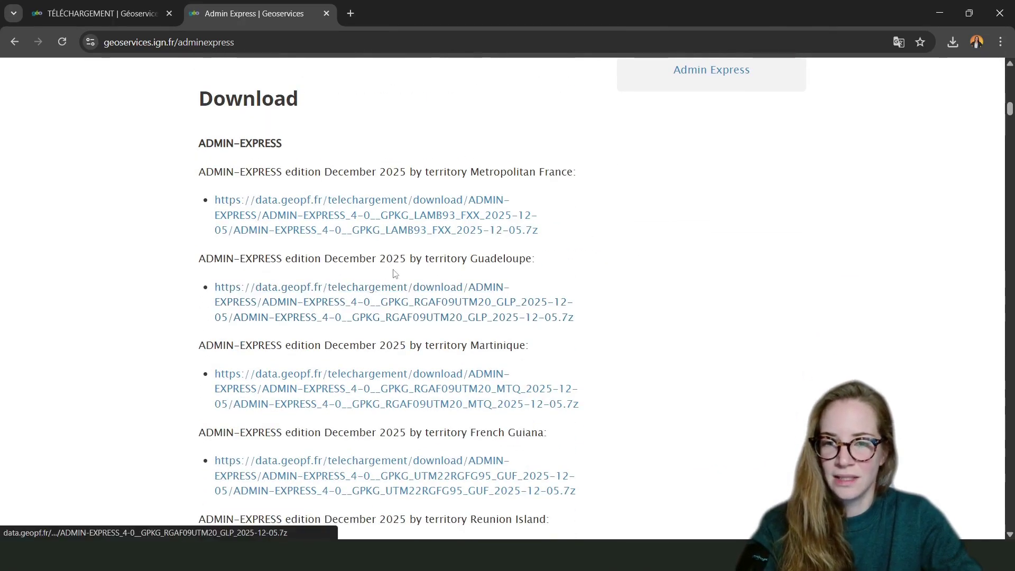
{"action": "left_click_drag", "start_coordinate": [285, 262], "coordinate": [367, 257]}
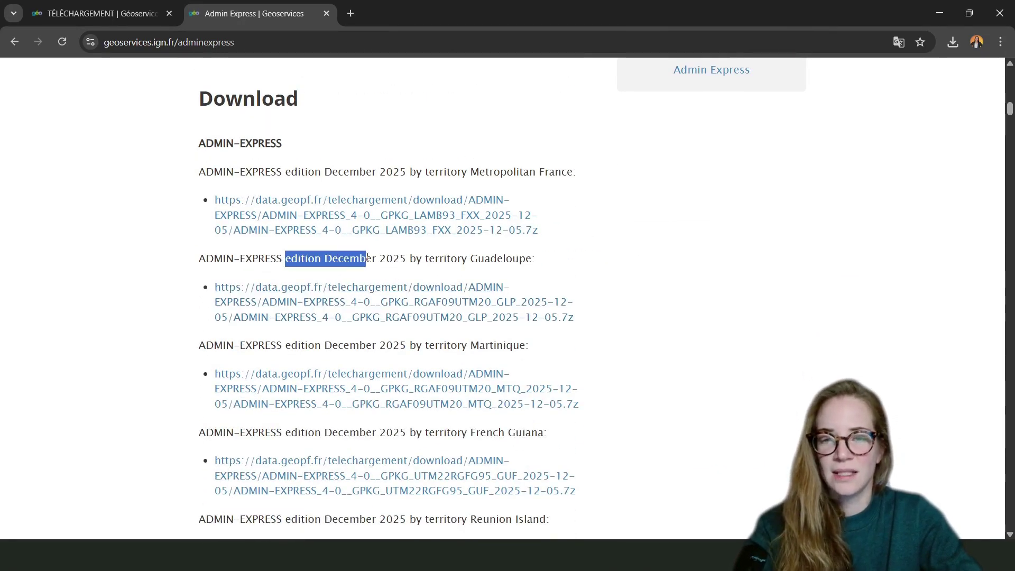
{"action": "left_click", "coordinate": [326, 261]}
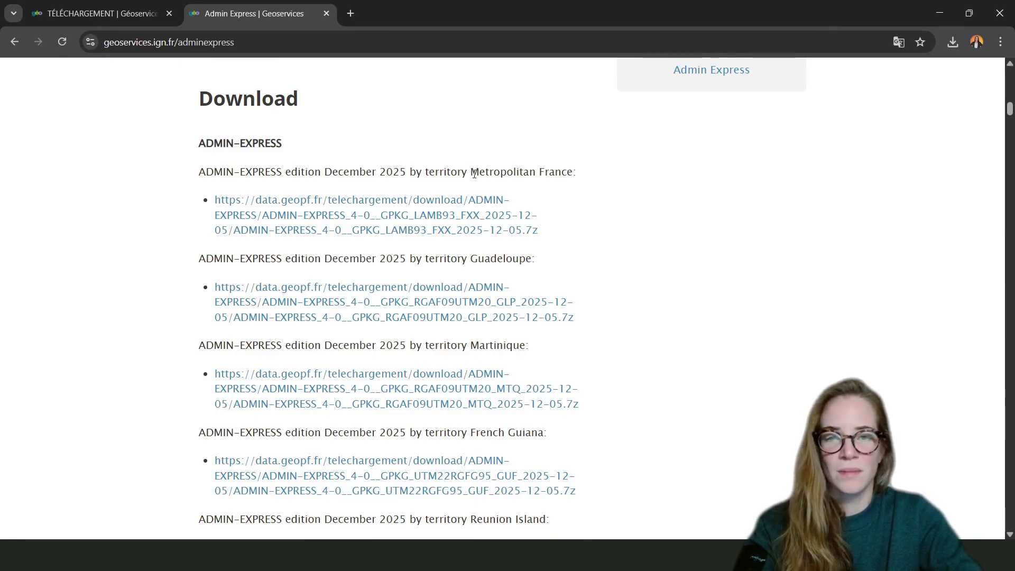
{"action": "left_click", "coordinate": [343, 205]}
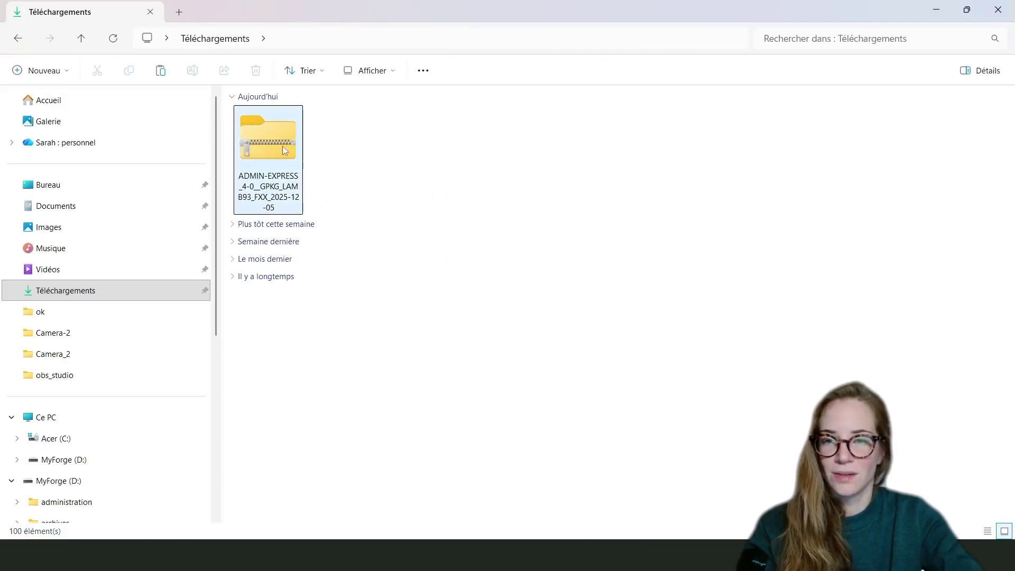
- Put the downloaded ADMIN-EXPRESS archive into the desktop's qgis folder and extract it to the proposed folder, closing the window of extracted files
{"action": "left_click", "coordinate": [280, 146]}
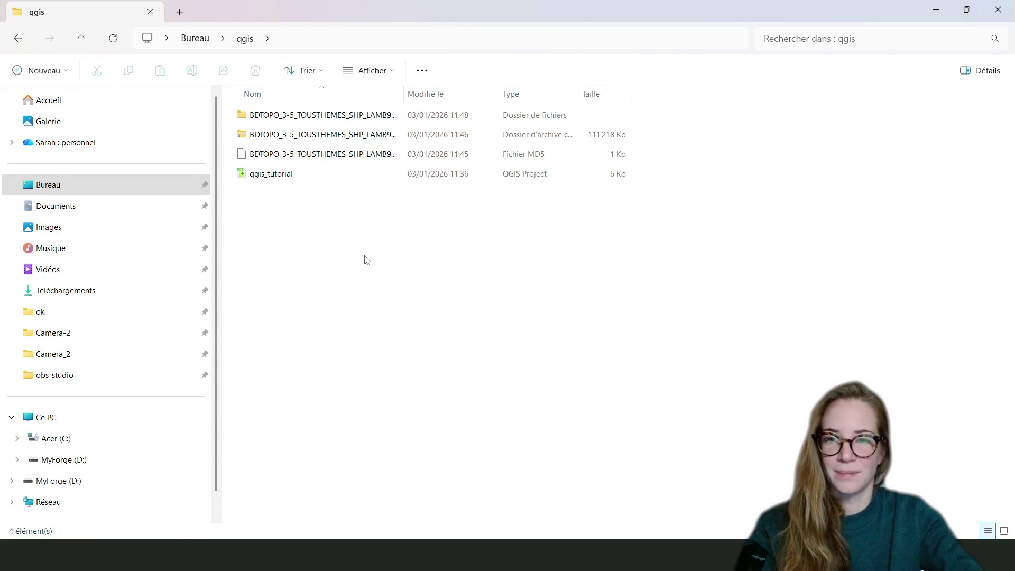
{"action": "key", "text": "ctrl+v"}
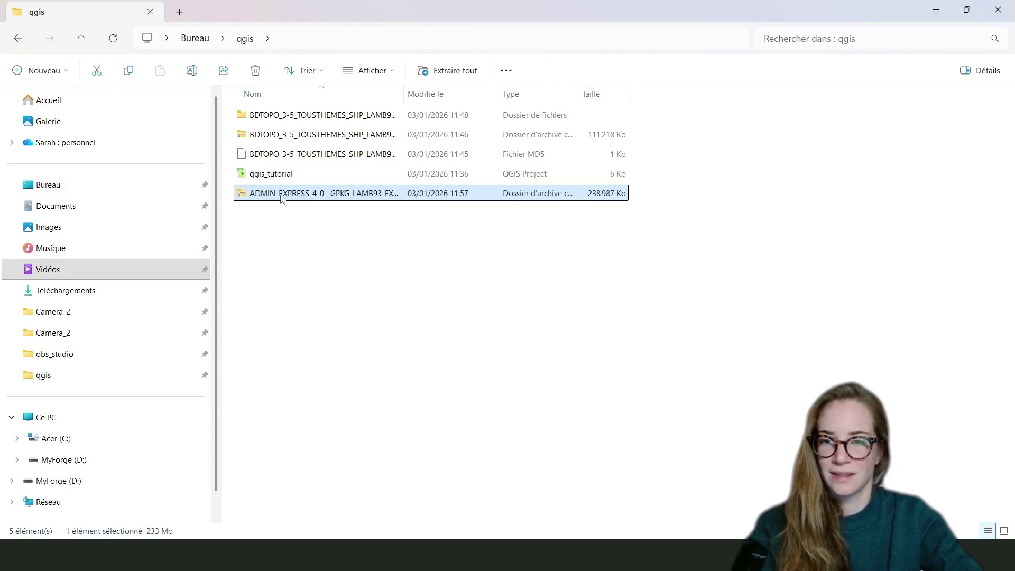
{"action": "right_click", "coordinate": [282, 199]}
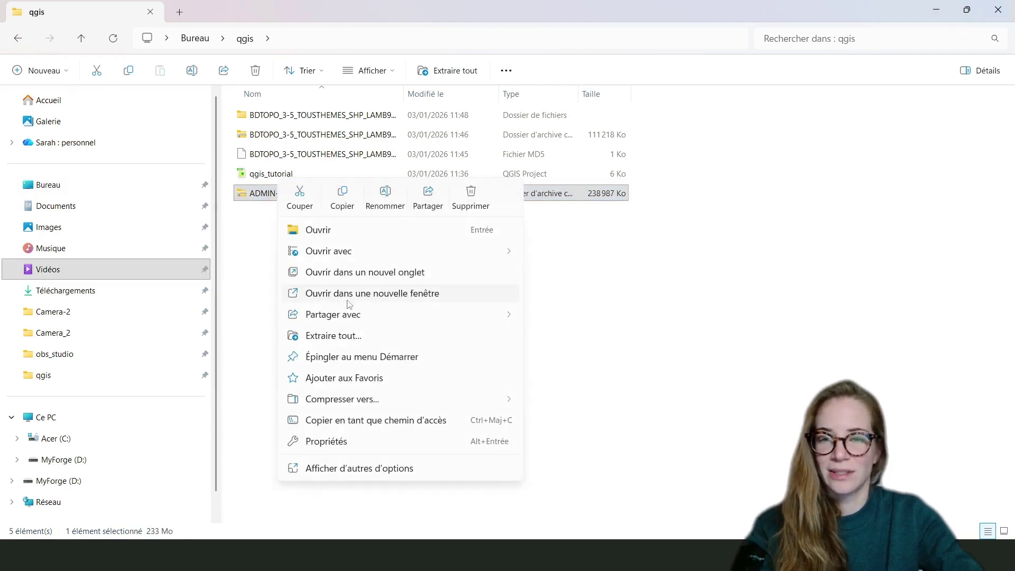
{"action": "left_click", "coordinate": [341, 338]}
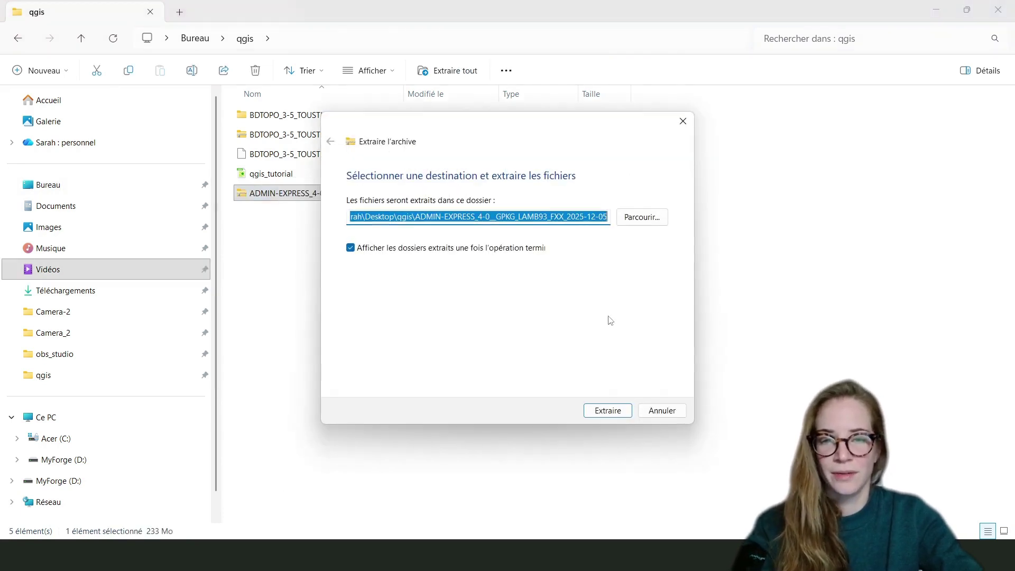
{"action": "left_click", "coordinate": [620, 415]}
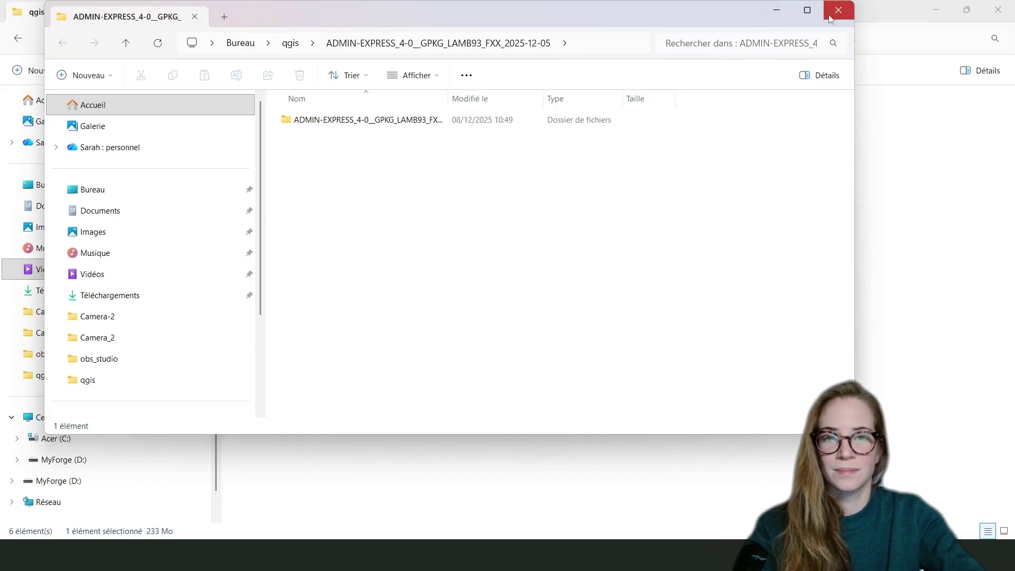
{"action": "key", "text": "ctrl+w"}
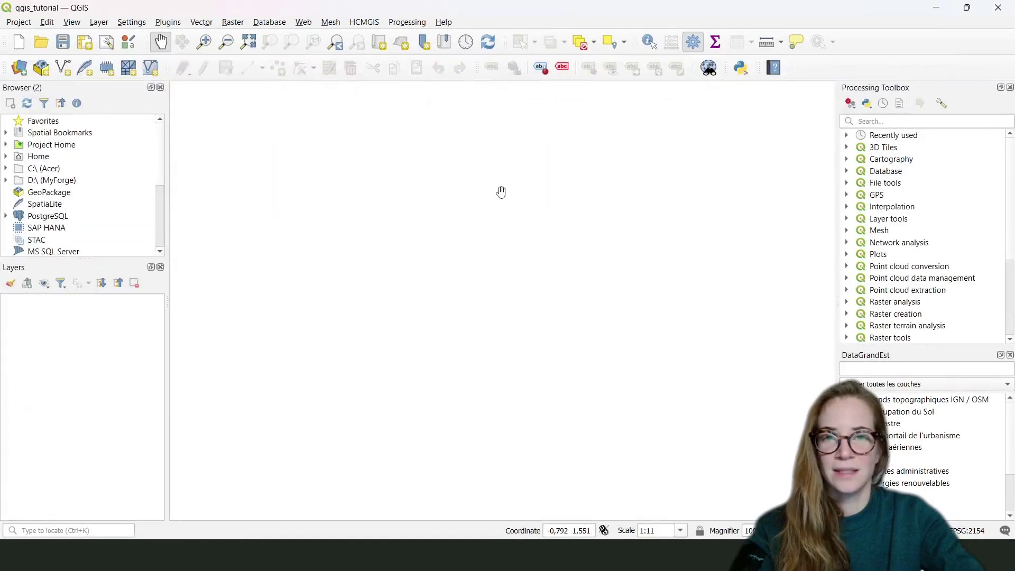
- Start adding a vector layer in QGIS and browse the extracted BDTOPO folders to the ADMINISTRATIF subfolder
{"action": "left_click", "coordinate": [99, 23]}
{"action": "mouse_move", "coordinate": [127, 69]}
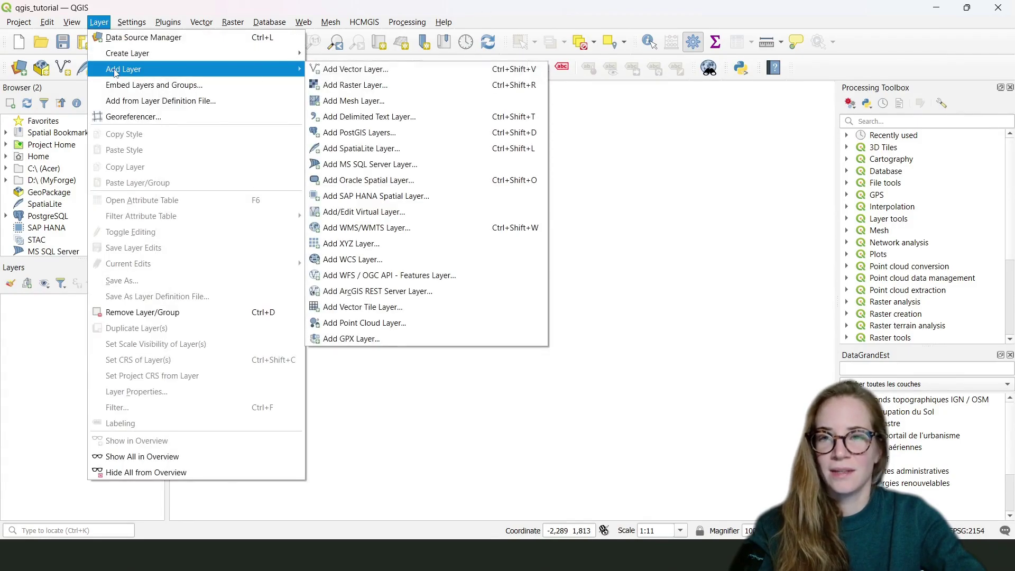
{"action": "left_click", "coordinate": [390, 72]}
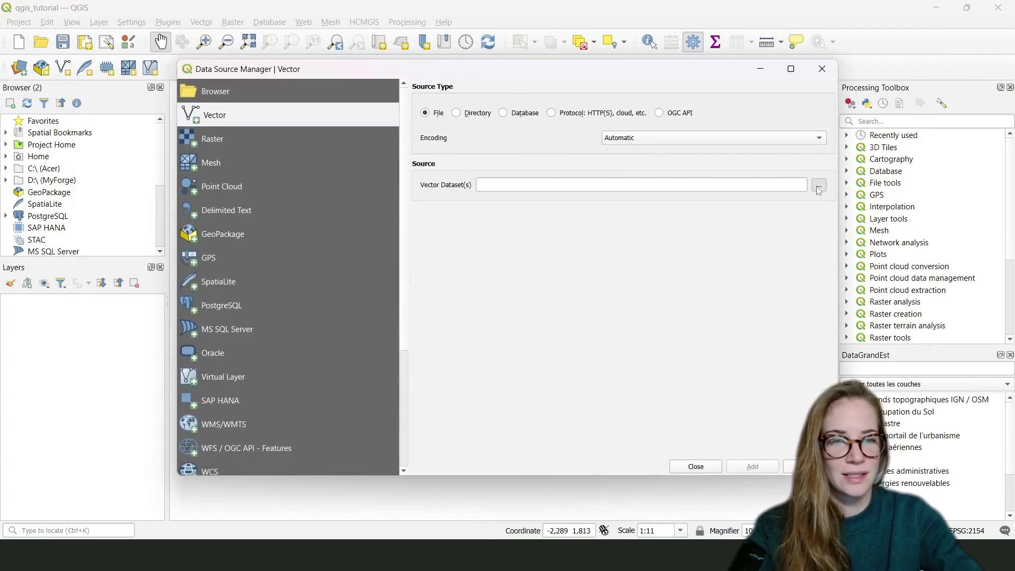
{"action": "left_click", "coordinate": [819, 186]}
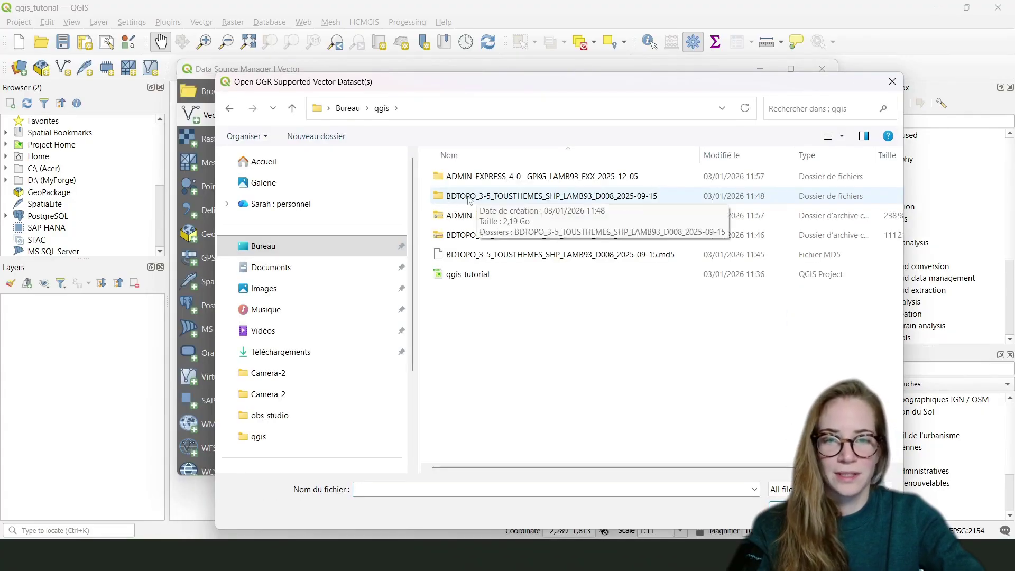
{"action": "double_click", "coordinate": [569, 196]}
{"action": "double_click", "coordinate": [466, 176]}
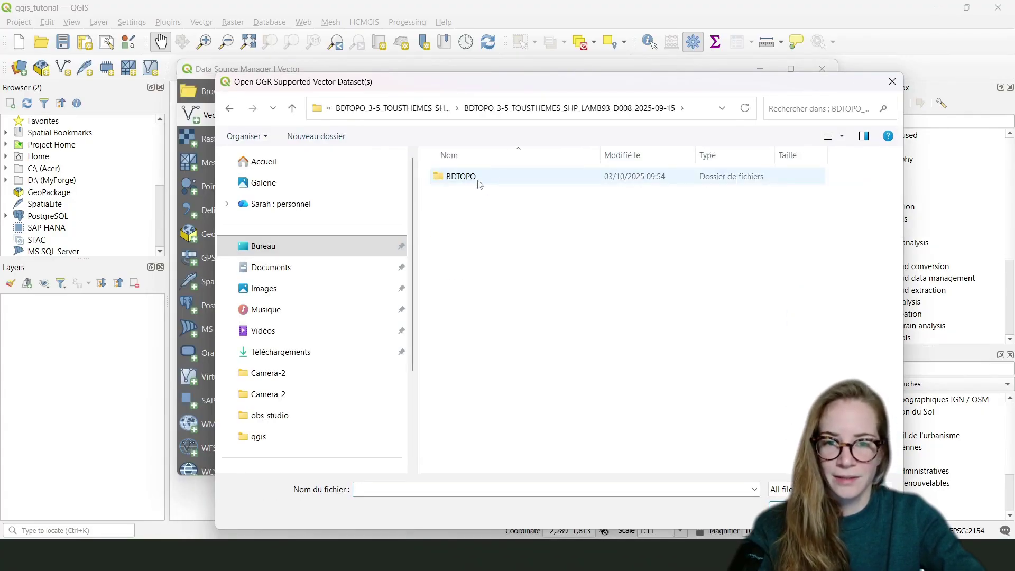
{"action": "double_click", "coordinate": [476, 179]}
{"action": "double_click", "coordinate": [479, 179]}
{"action": "double_click", "coordinate": [478, 178]}
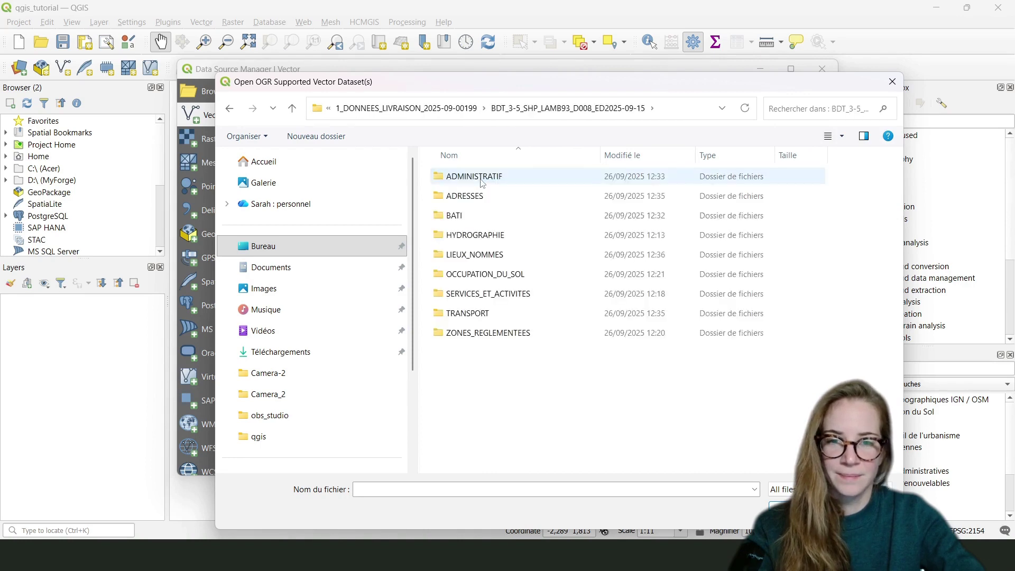
{"action": "double_click", "coordinate": [511, 182]}
- Add COMMUNE.shp from the ADMINISTRATIF folder to the project as a vector layer and close the data source manager
{"action": "scroll", "coordinate": [513, 296], "scroll_direction": "down", "scroll_amount": 7}
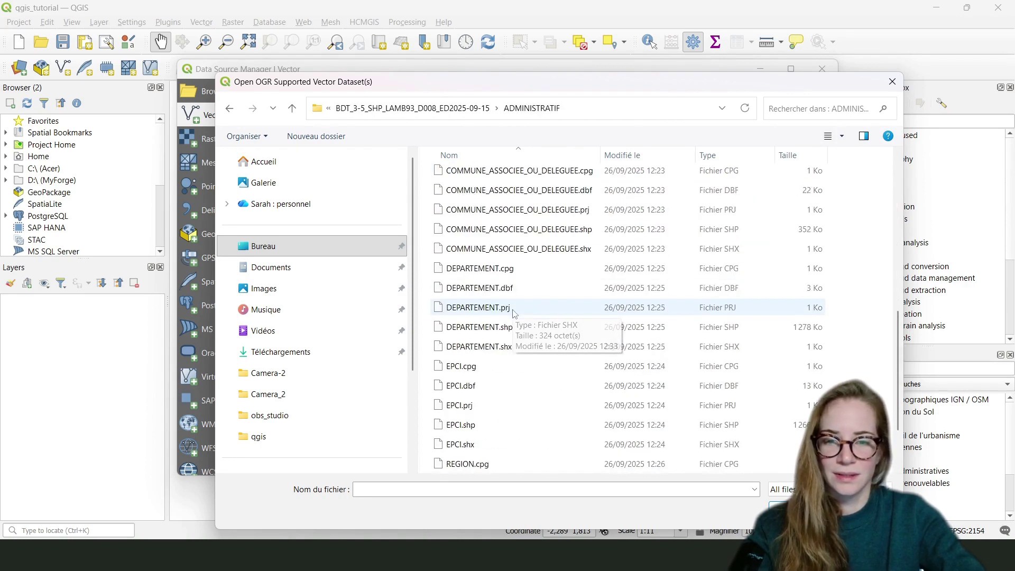
{"action": "scroll", "coordinate": [510, 311], "scroll_direction": "up", "scroll_amount": 3}
{"action": "left_click", "coordinate": [503, 295]}
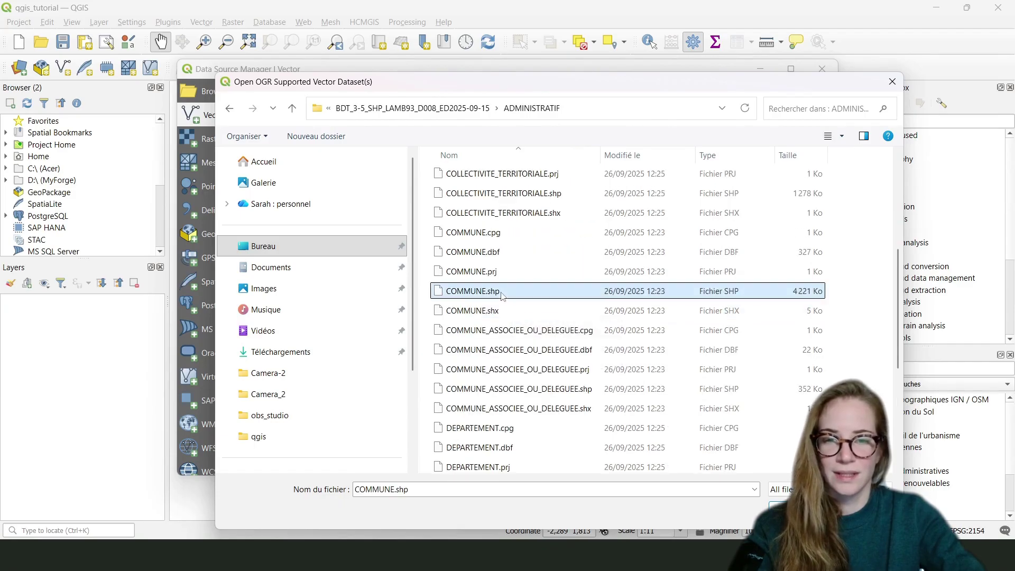
{"action": "double_click", "coordinate": [476, 292]}
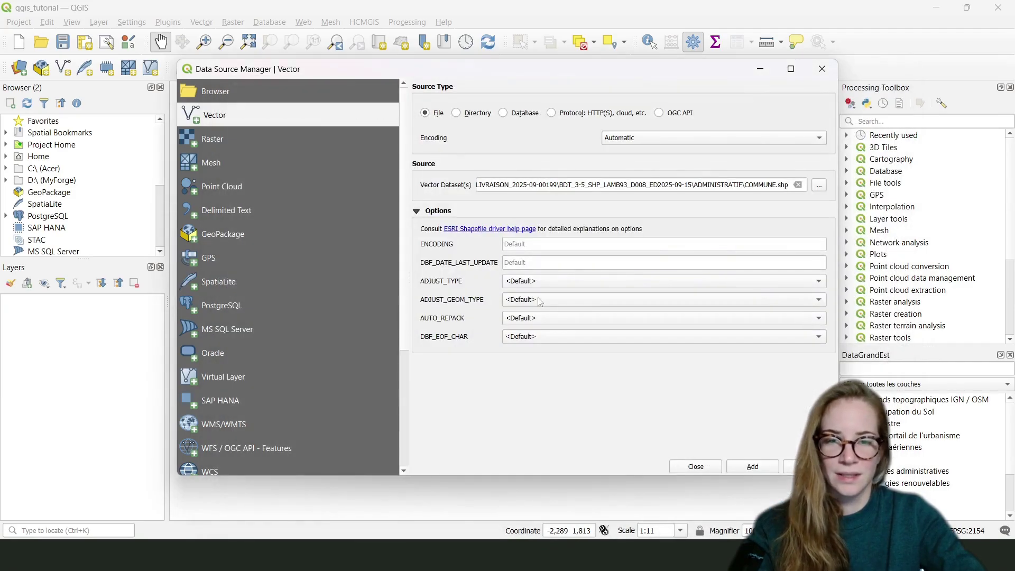
{"action": "left_click", "coordinate": [747, 469]}
{"action": "left_click", "coordinate": [693, 468]}
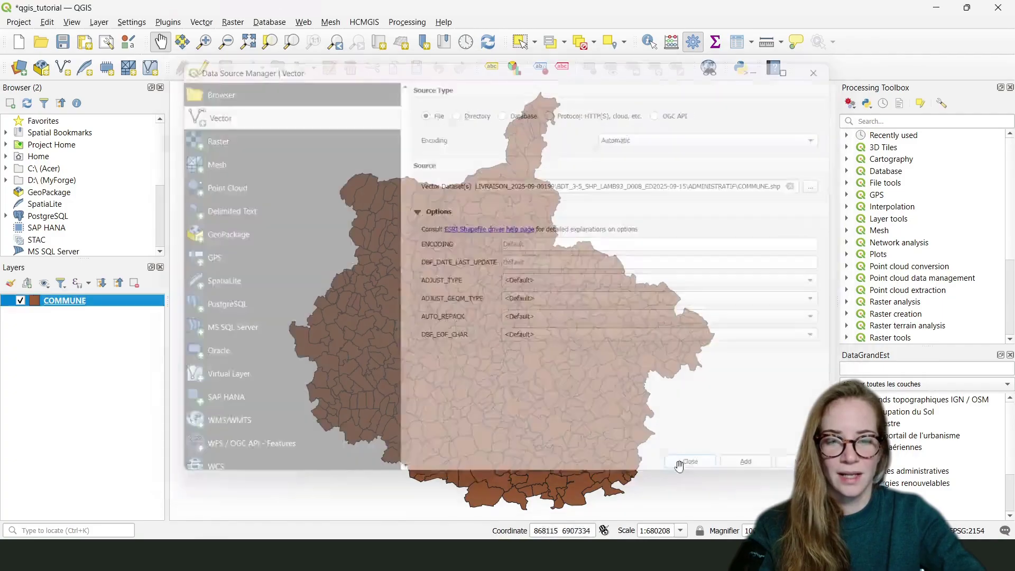
{"action": "left_click_drag", "start_coordinate": [514, 336], "coordinate": [498, 339]}
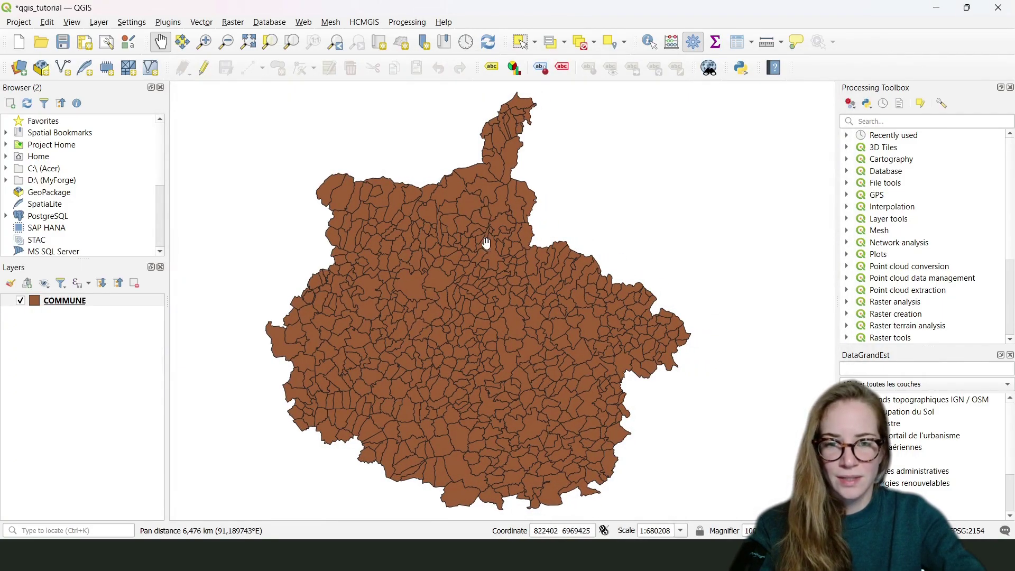
{"action": "left_click_drag", "start_coordinate": [366, 310], "coordinate": [390, 300]}
{"action": "left_click", "coordinate": [60, 300]}
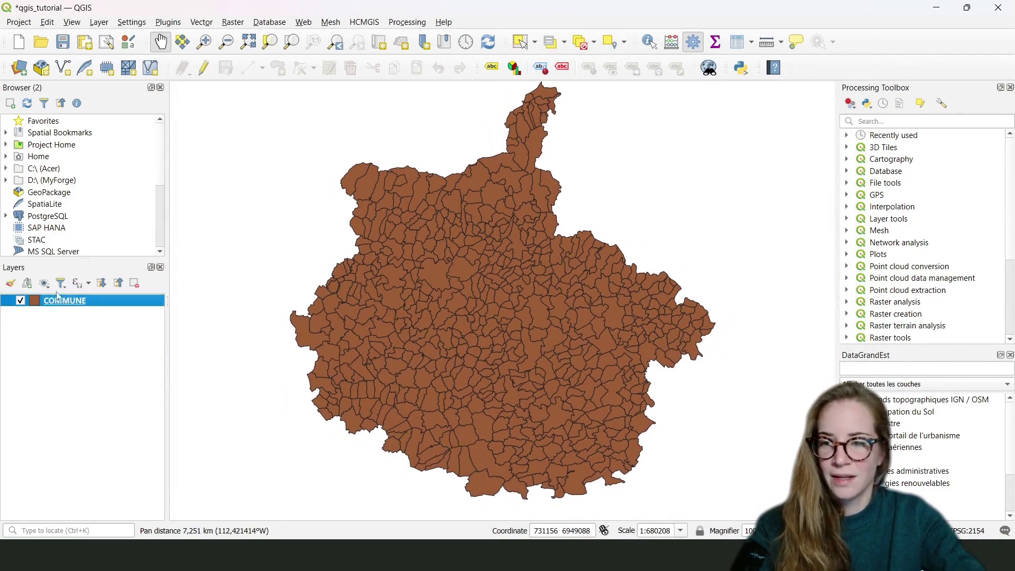
- Start adding another vector layer and browse for its dataset in the desktop's qgis folder
{"action": "left_click", "coordinate": [99, 22]}
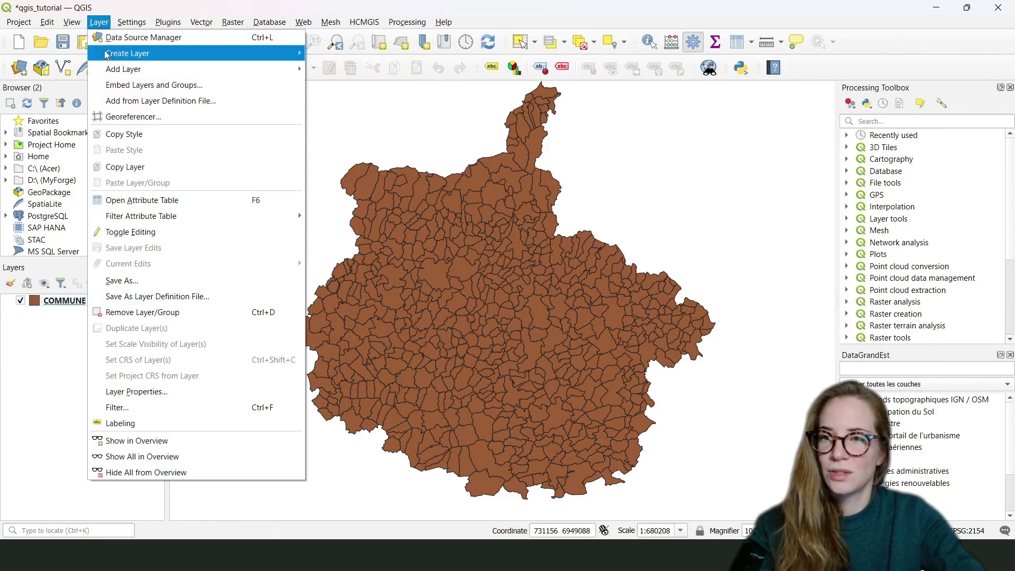
{"action": "mouse_move", "coordinate": [108, 73]}
{"action": "left_click", "coordinate": [355, 69]}
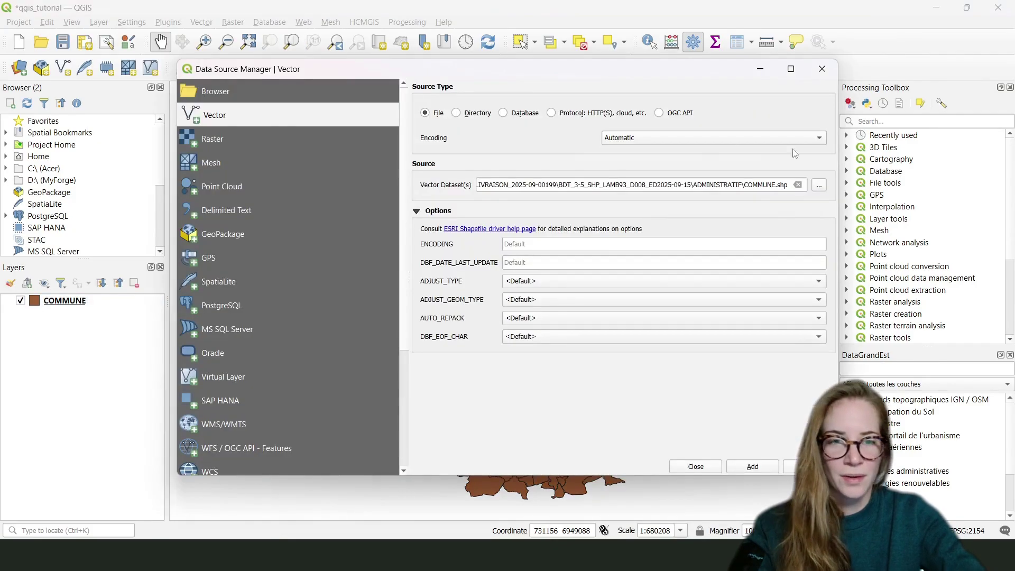
{"action": "left_click", "coordinate": [819, 185]}
{"action": "left_click", "coordinate": [446, 108]}
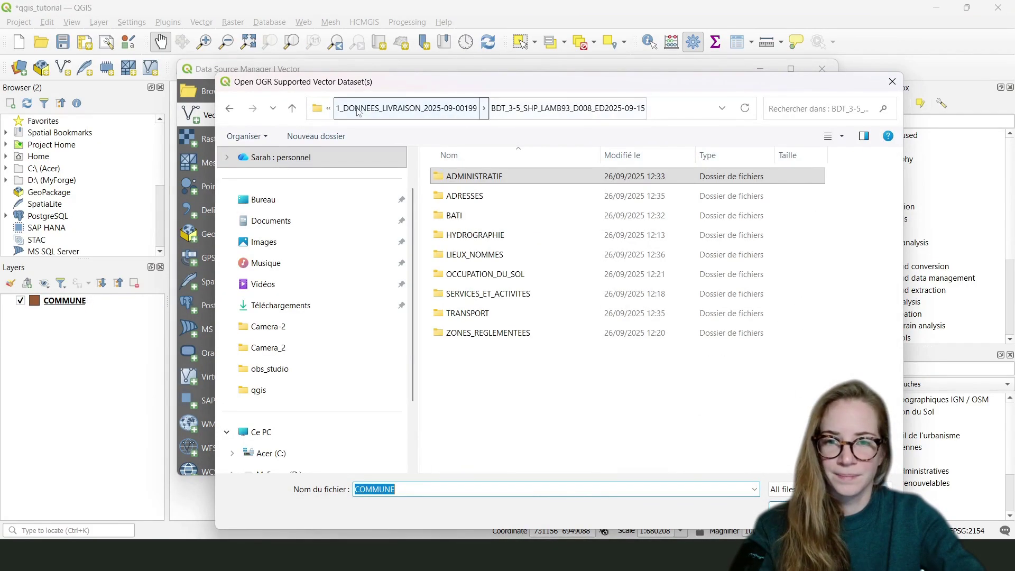
{"action": "left_click", "coordinate": [323, 109]}
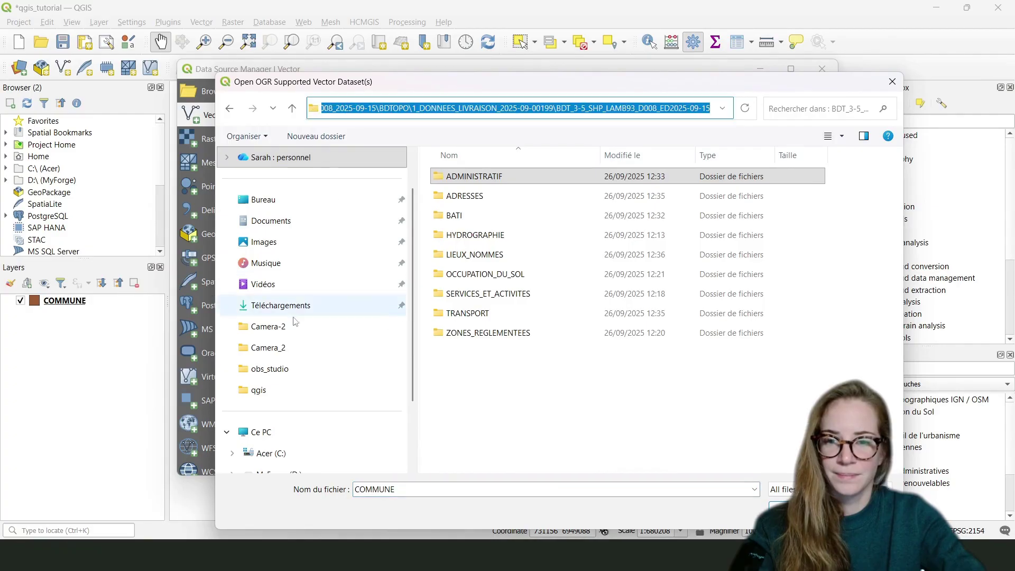
{"action": "left_click", "coordinate": [285, 205]}
{"action": "double_click", "coordinate": [544, 195]}
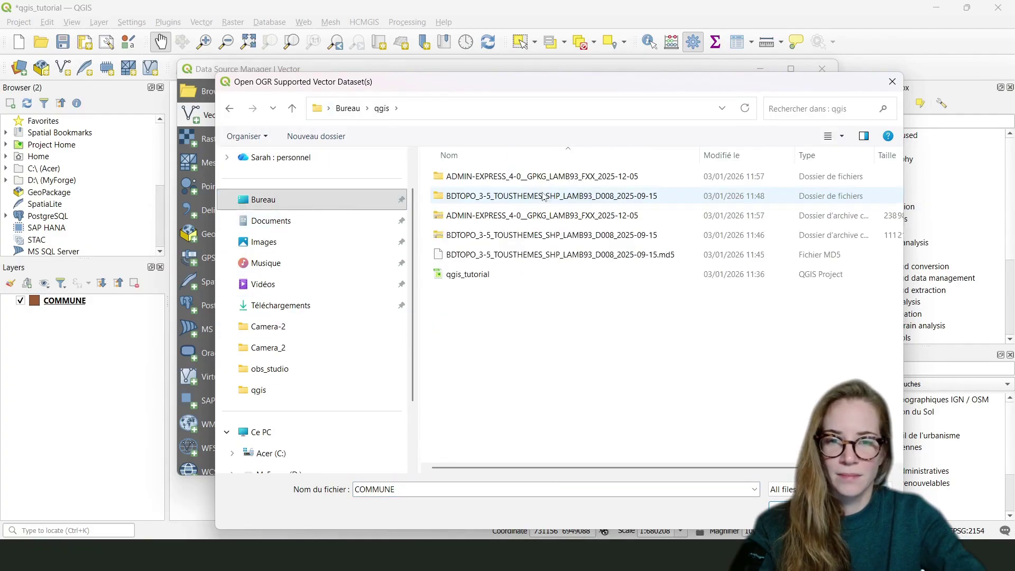
- Choose ADE_4-0_GPKG_LAMB93_FXX-ED2025-12-05.gpkg from the extracted ADMIN-EXPRESS data delivery folder as the vector dataset
{"action": "double_click", "coordinate": [444, 178]}
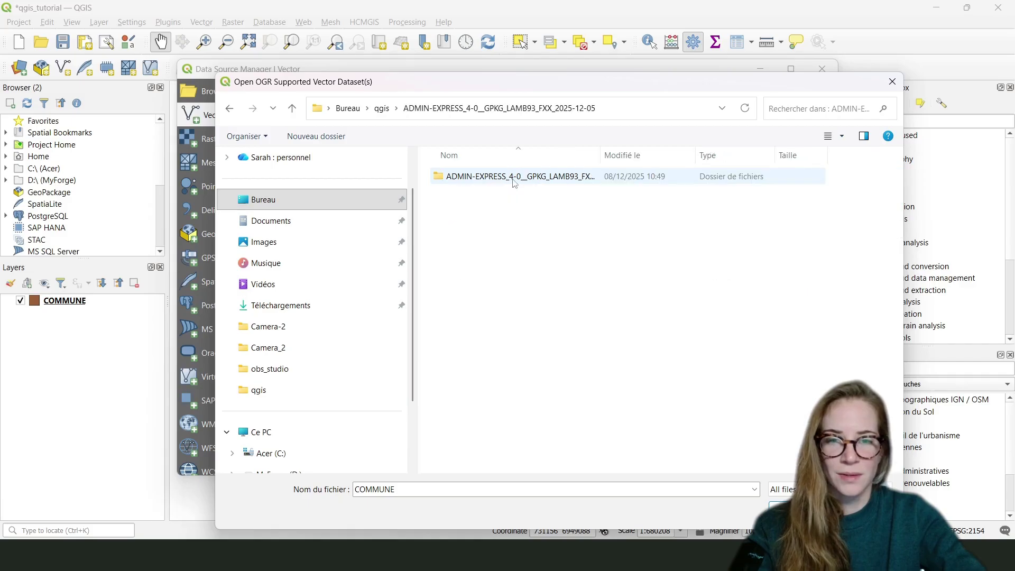
{"action": "double_click", "coordinate": [512, 178]}
{"action": "double_click", "coordinate": [477, 179]}
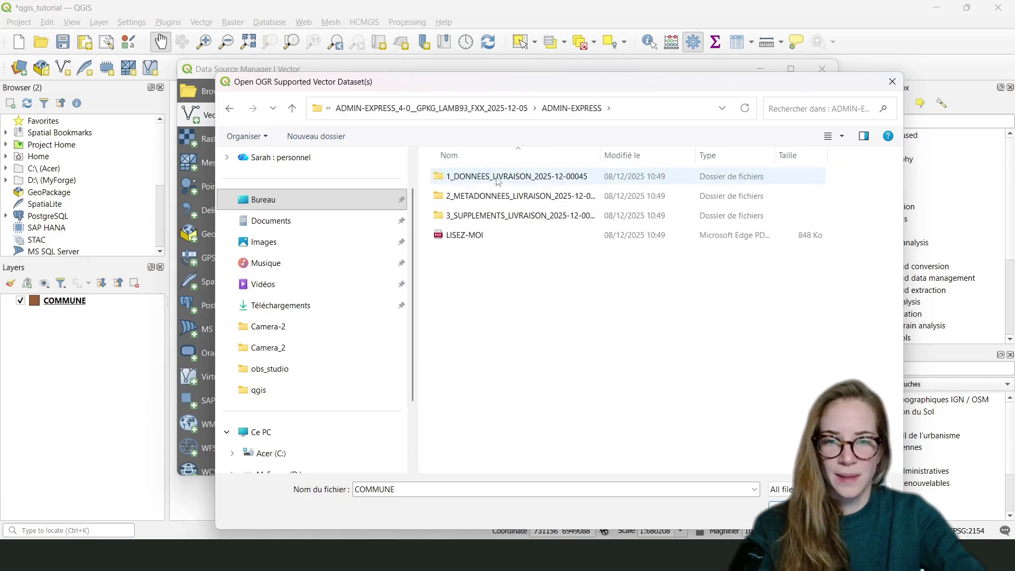
{"action": "double_click", "coordinate": [477, 179]}
{"action": "double_click", "coordinate": [487, 179]}
{"action": "left_click", "coordinate": [488, 182]}
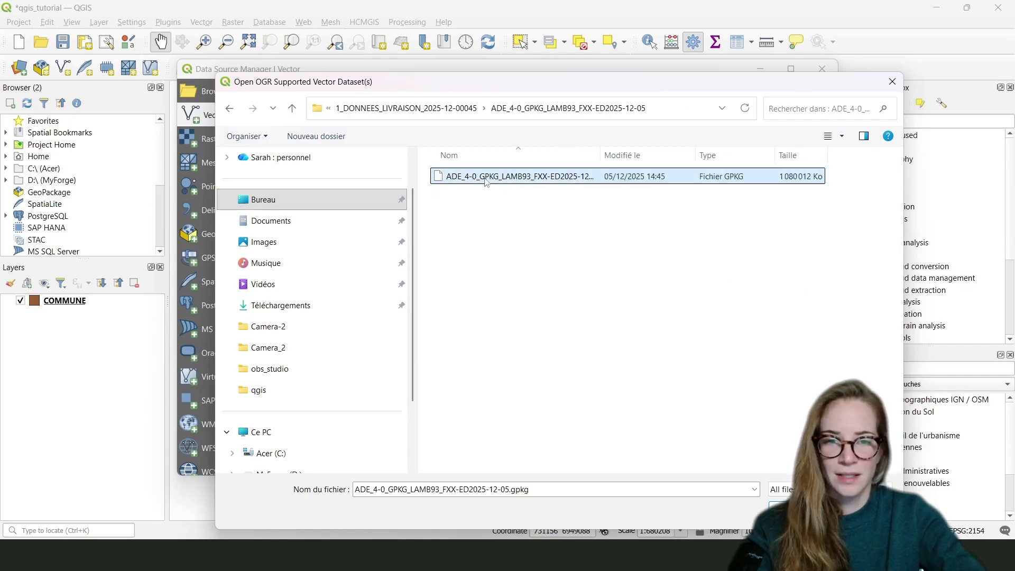
{"action": "left_click", "coordinate": [796, 508]}
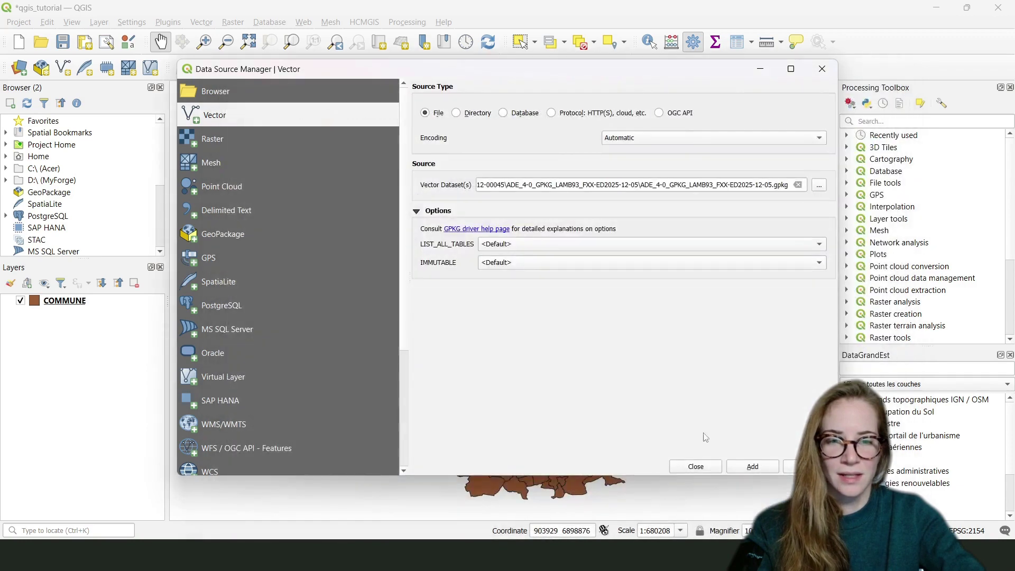
- Add only the chef_lieu_de_commune point layer from the GeoPackage to the project and close the data source manager
{"action": "left_click", "coordinate": [762, 467]}
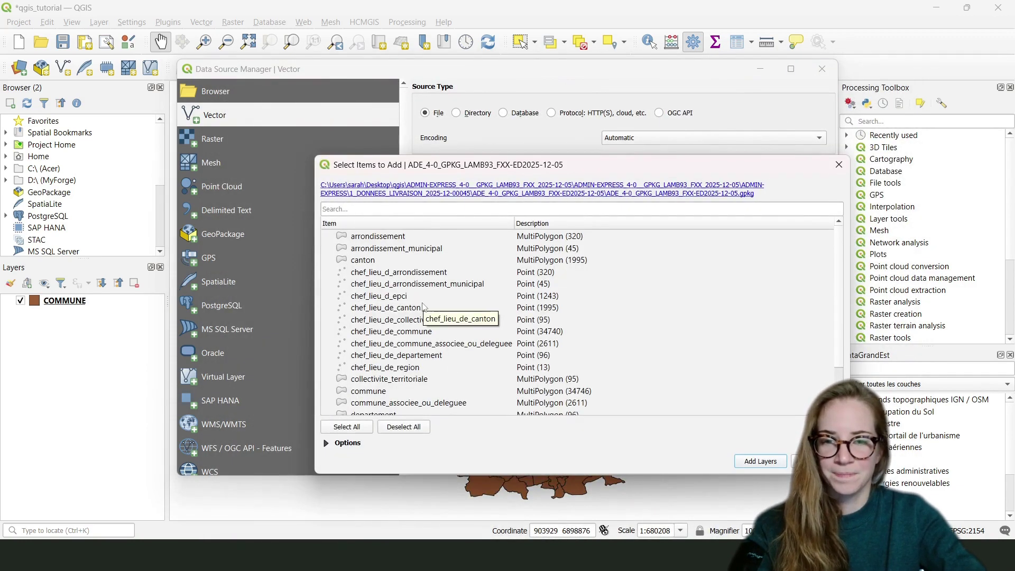
{"action": "left_click", "coordinate": [382, 333]}
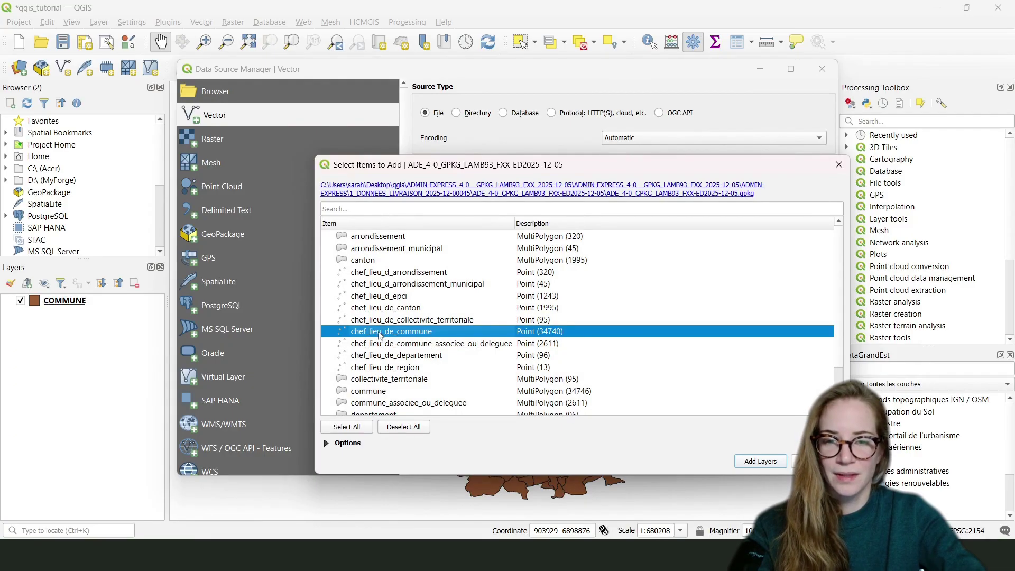
{"action": "left_click", "coordinate": [753, 463]}
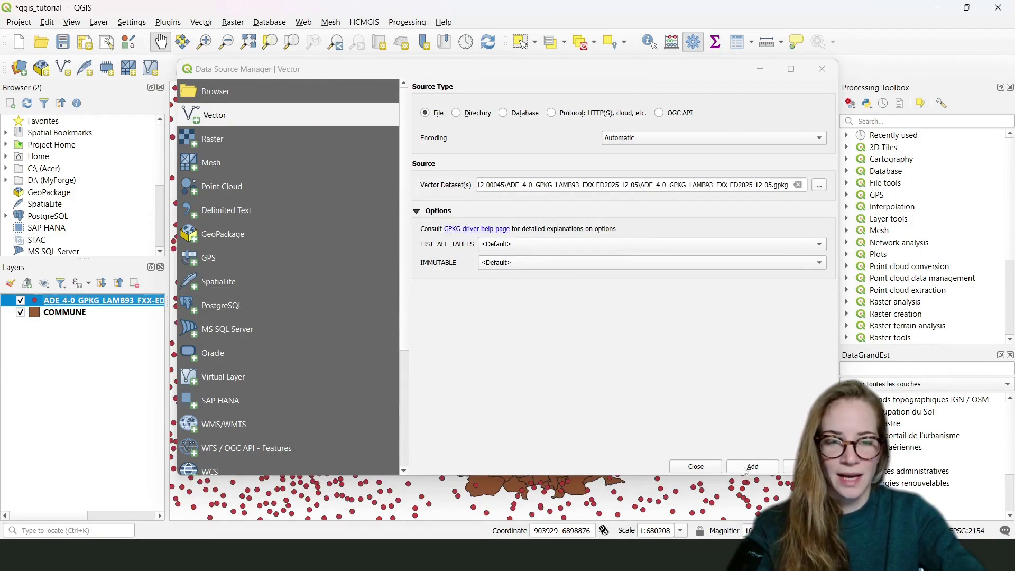
{"action": "left_click", "coordinate": [696, 467]}
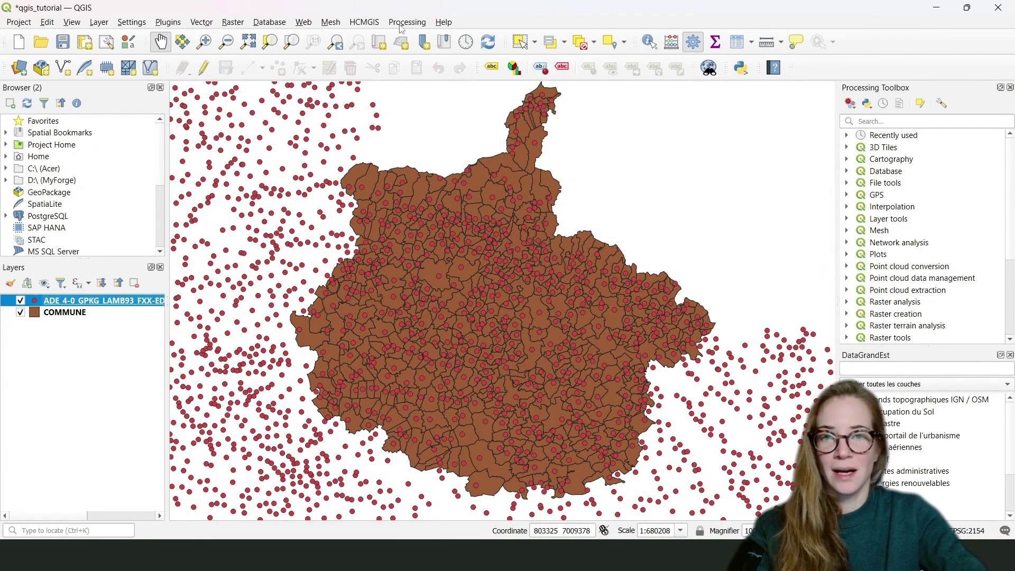
- Add the Google Satellite basemap from HCMGIS and place it beneath the COMMUNE layer
{"action": "left_click", "coordinate": [365, 22]}
{"action": "mouse_move", "coordinate": [402, 37]}
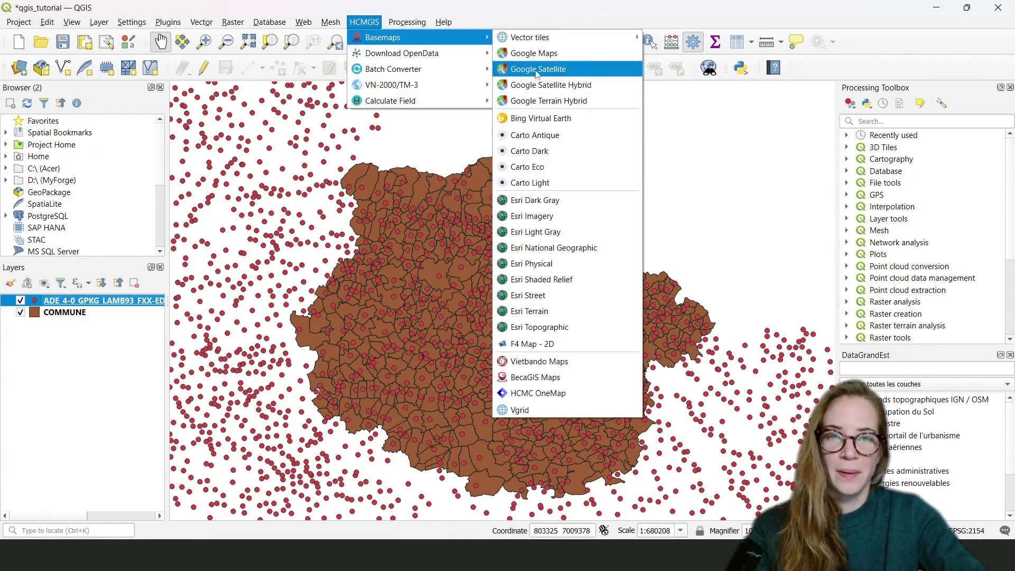
{"action": "left_click", "coordinate": [572, 70]}
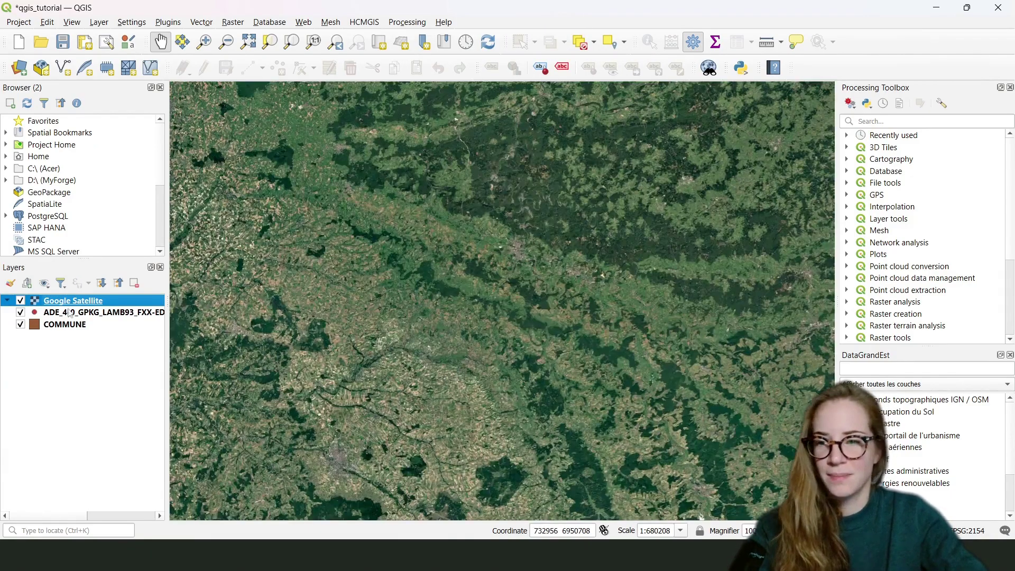
{"action": "left_click_drag", "start_coordinate": [56, 301], "coordinate": [84, 330]}
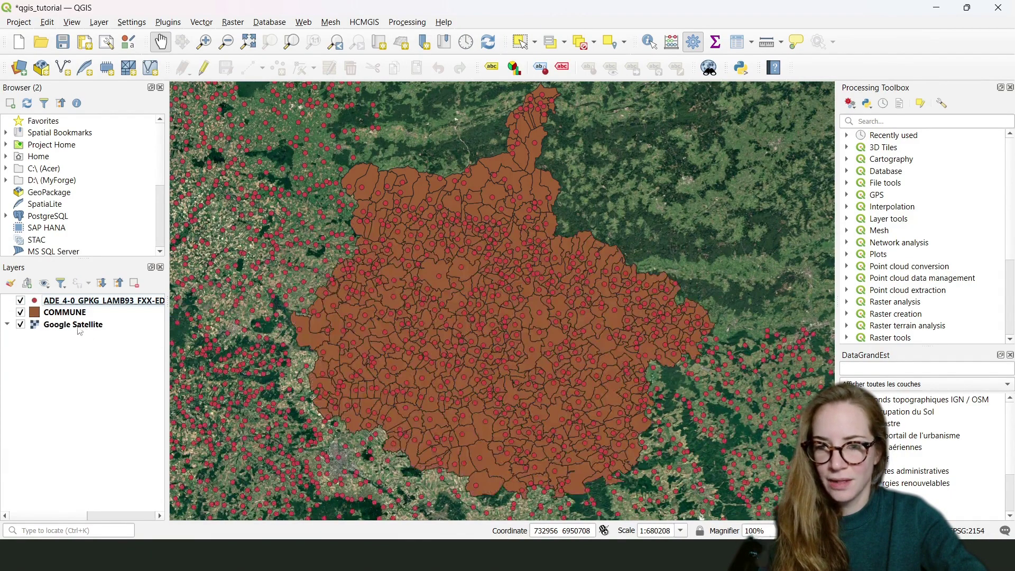
- Hide the ADMIN EXPRESS point layer and view the Ardennes communes over the satellite basemap
{"action": "left_click_drag", "start_coordinate": [374, 283], "coordinate": [410, 292]}
{"action": "scroll", "coordinate": [412, 299], "scroll_direction": "down", "scroll_amount": 1}
{"action": "scroll", "coordinate": [412, 299], "scroll_direction": "down", "scroll_amount": 1}
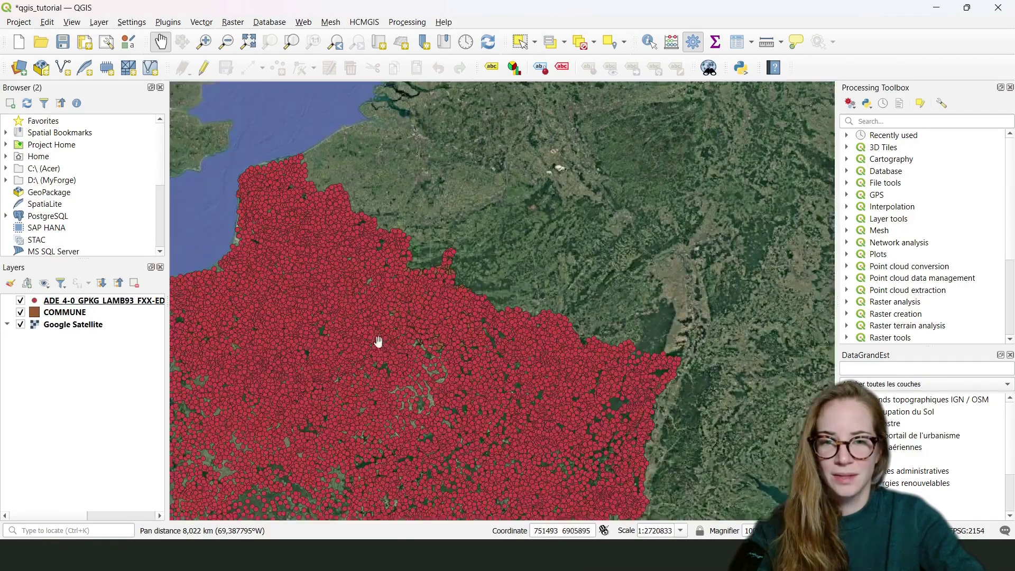
{"action": "left_click_drag", "start_coordinate": [376, 340], "coordinate": [426, 297]}
{"action": "left_click", "coordinate": [20, 301]}
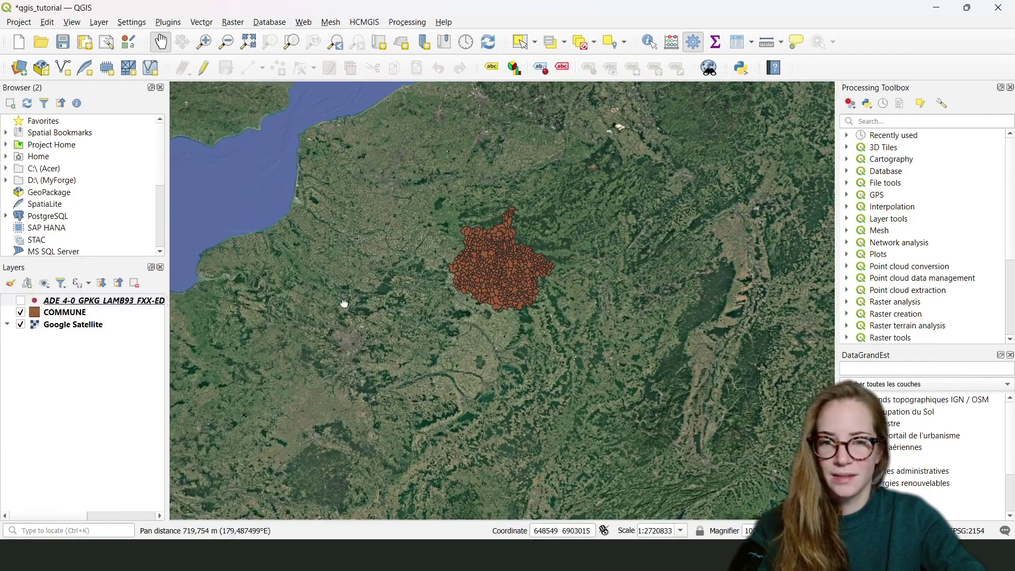
{"action": "left_click_drag", "start_coordinate": [658, 277], "coordinate": [584, 181]}
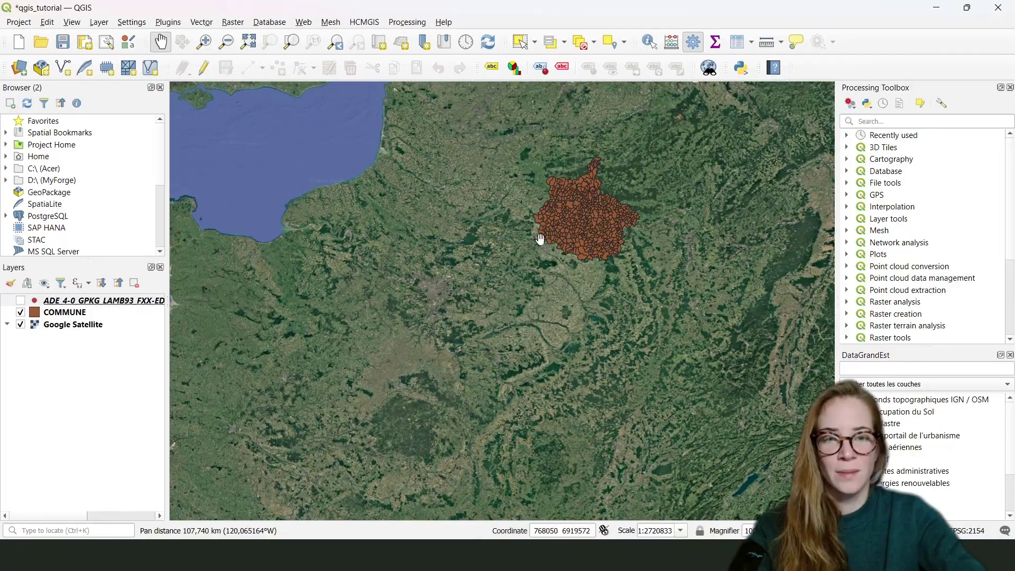
{"action": "left_click_drag", "start_coordinate": [461, 321], "coordinate": [487, 291]}
{"action": "scroll", "coordinate": [487, 286], "scroll_direction": "down", "scroll_amount": 1}
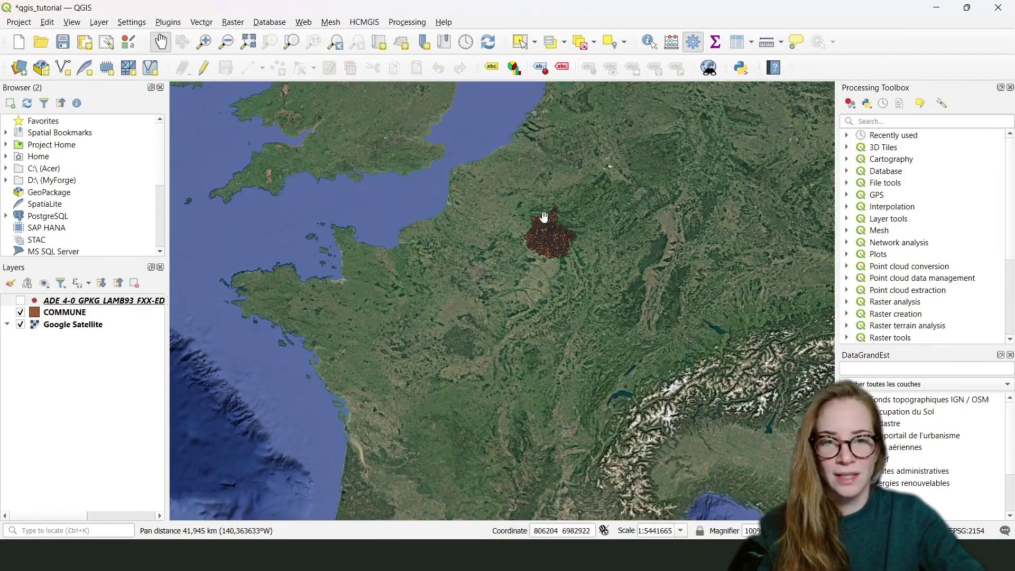
{"action": "left_click_drag", "start_coordinate": [487, 328], "coordinate": [500, 294]}
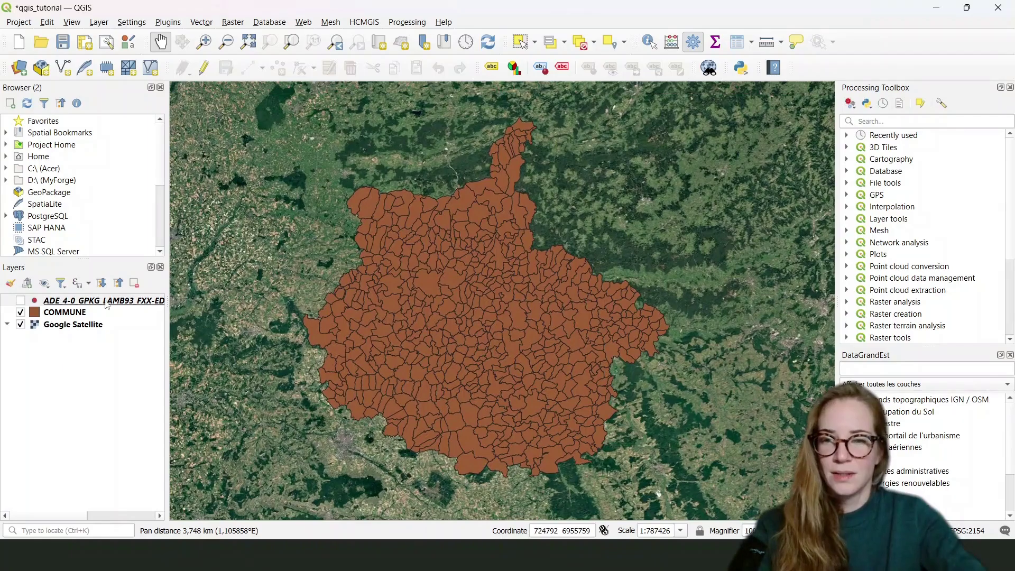
- Make the COMMUNE layer's simple fill fully transparent by setting the fill colour's opacity to 0%
{"action": "left_click", "coordinate": [51, 314]}
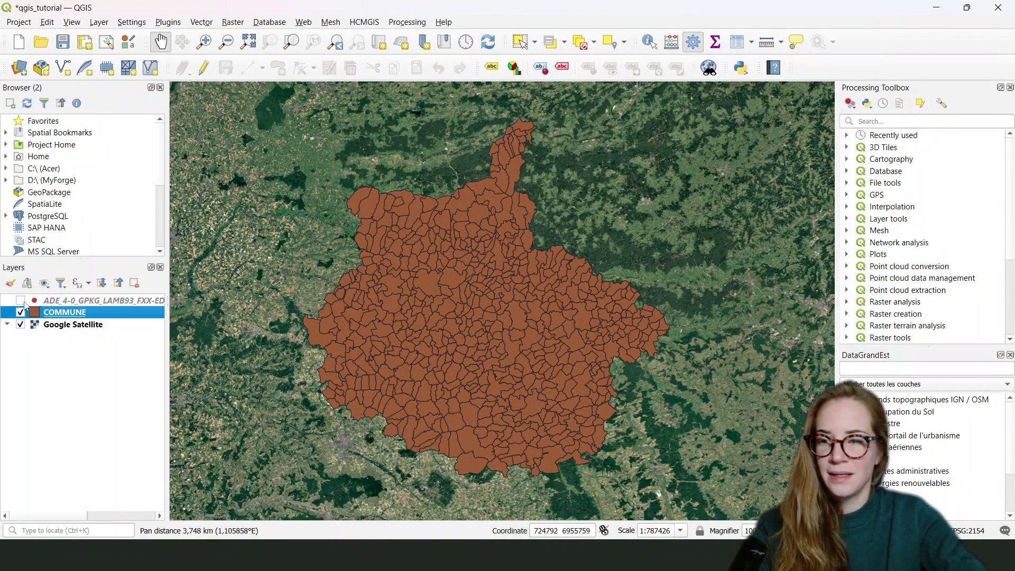
{"action": "right_click", "coordinate": [53, 315]}
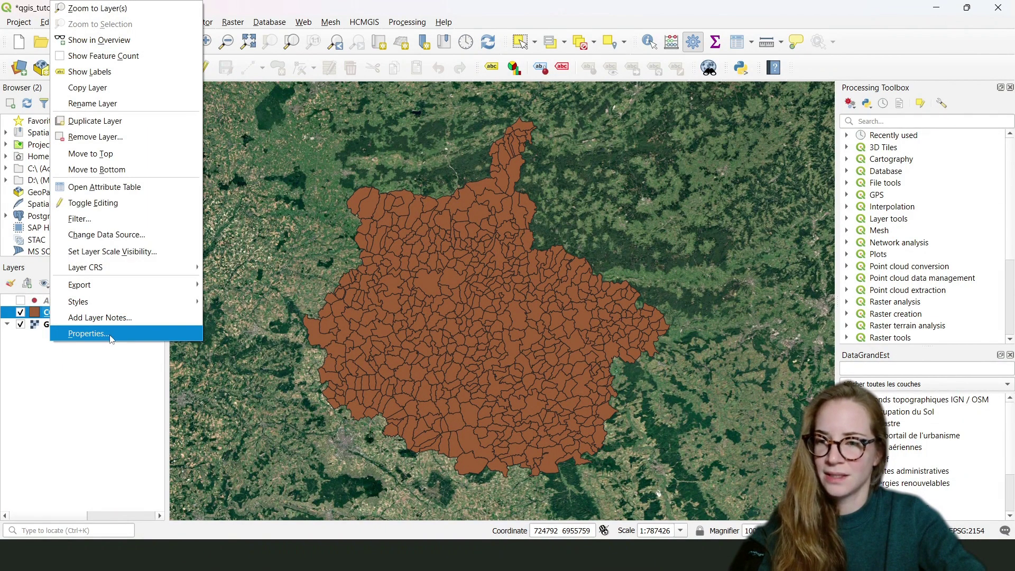
{"action": "left_click", "coordinate": [89, 333]}
{"action": "left_click", "coordinate": [395, 70]}
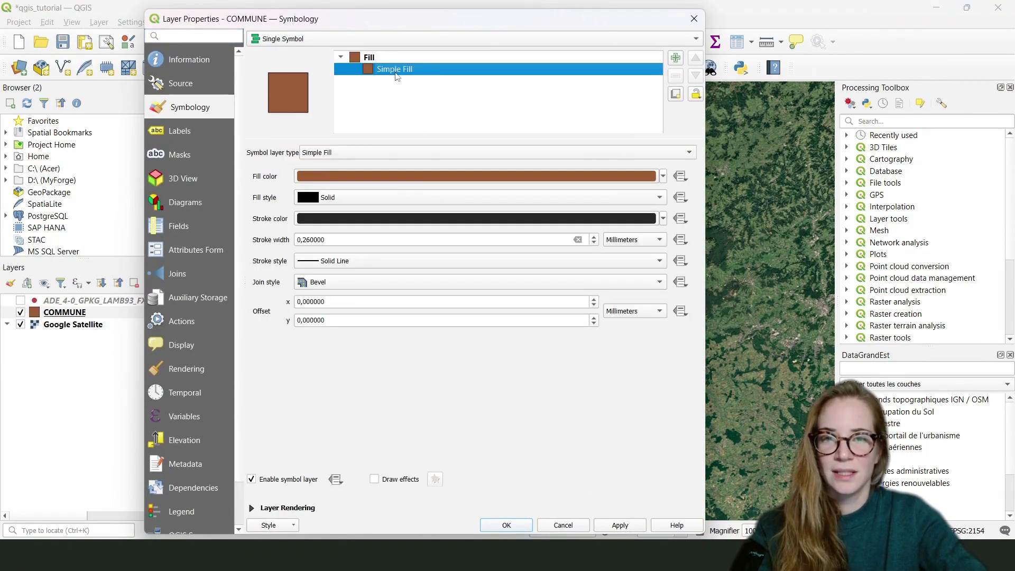
{"action": "left_click", "coordinate": [415, 184]}
{"action": "left_click_drag", "start_coordinate": [571, 299], "coordinate": [505, 306]}
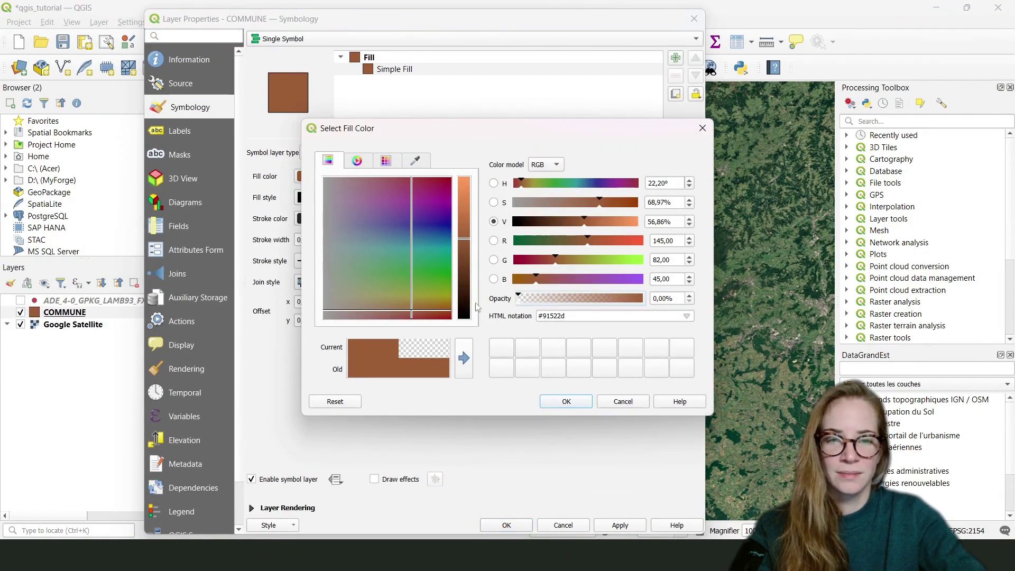
{"action": "left_click", "coordinate": [567, 402]}
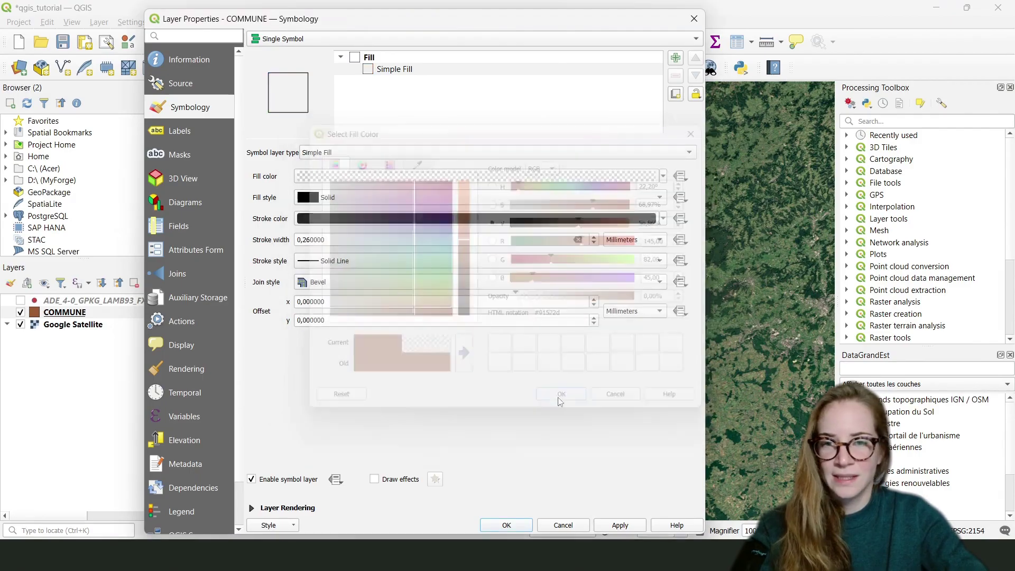
- Change the COMMUNE layer's stroke colour to orange (#ff9100) and accept the layer properties
{"action": "left_click", "coordinate": [401, 219]}
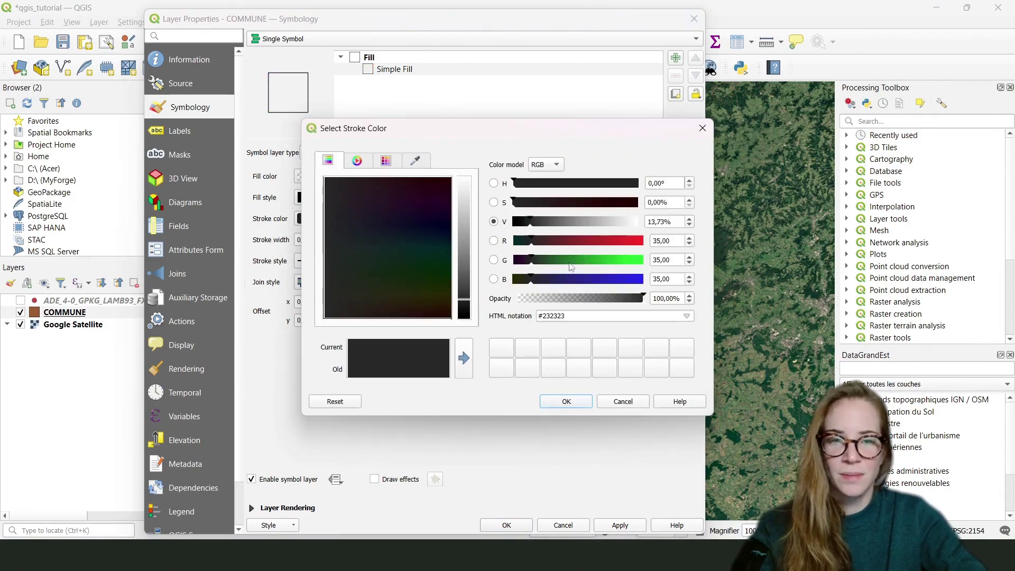
{"action": "left_click", "coordinate": [616, 242]}
{"action": "left_click", "coordinate": [620, 260]}
{"action": "left_click", "coordinate": [562, 403]}
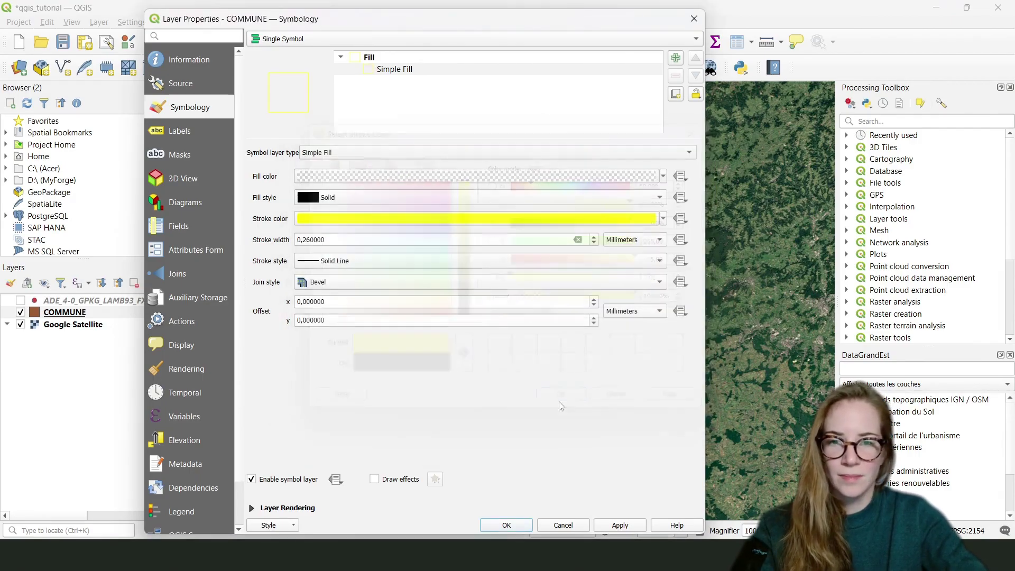
{"action": "left_click", "coordinate": [422, 221]}
{"action": "left_click", "coordinate": [587, 261]}
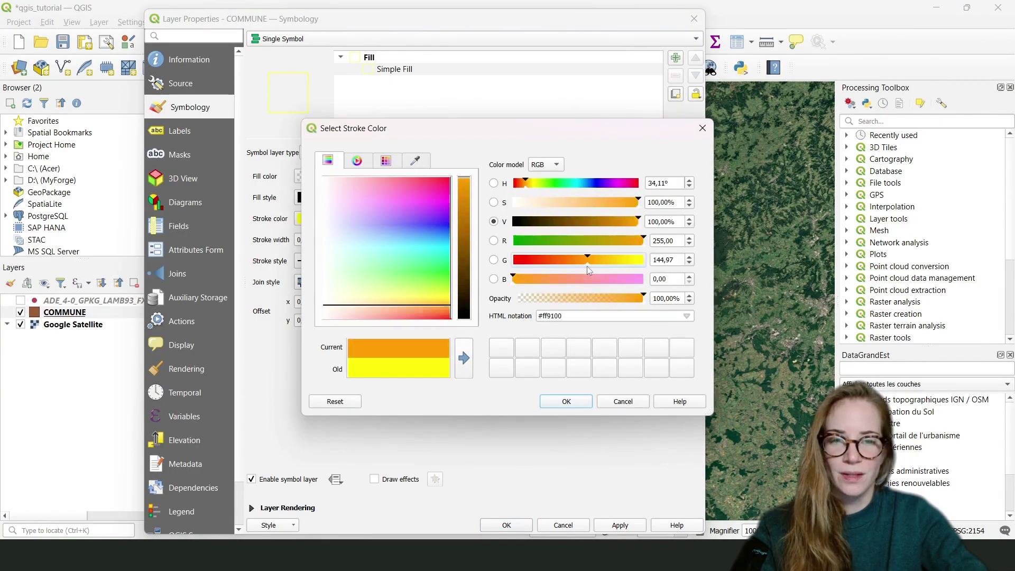
{"action": "left_click", "coordinate": [574, 402]}
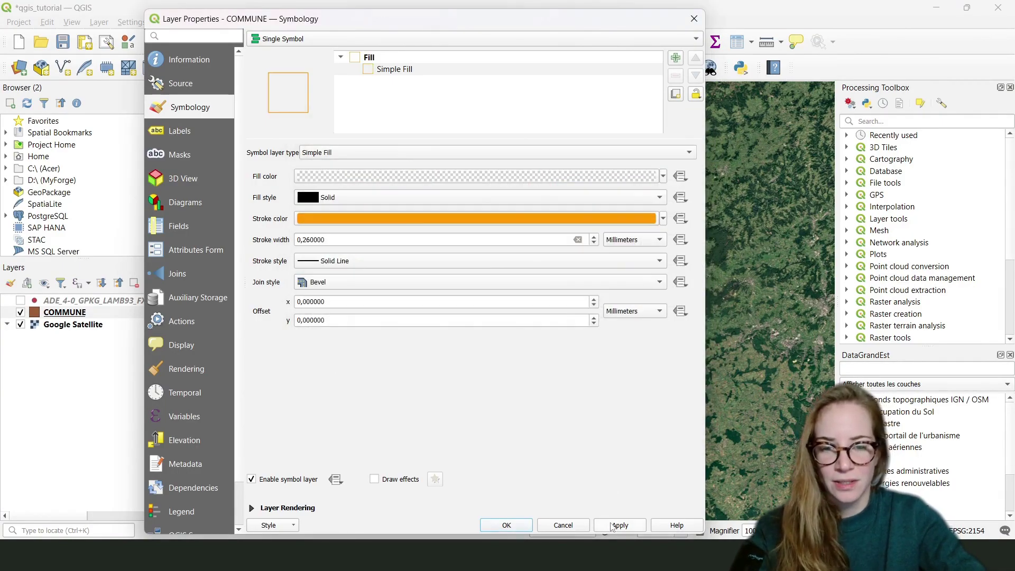
{"action": "left_click", "coordinate": [515, 526]}
{"action": "left_click_drag", "start_coordinate": [482, 306], "coordinate": [470, 291]}
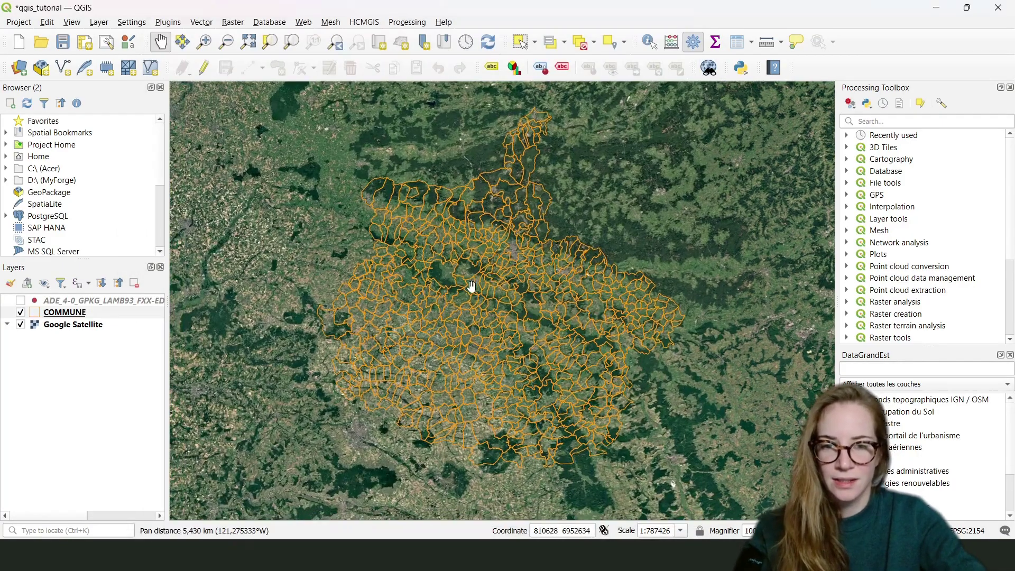
{"action": "scroll", "coordinate": [461, 288], "scroll_direction": "down", "scroll_amount": 1}
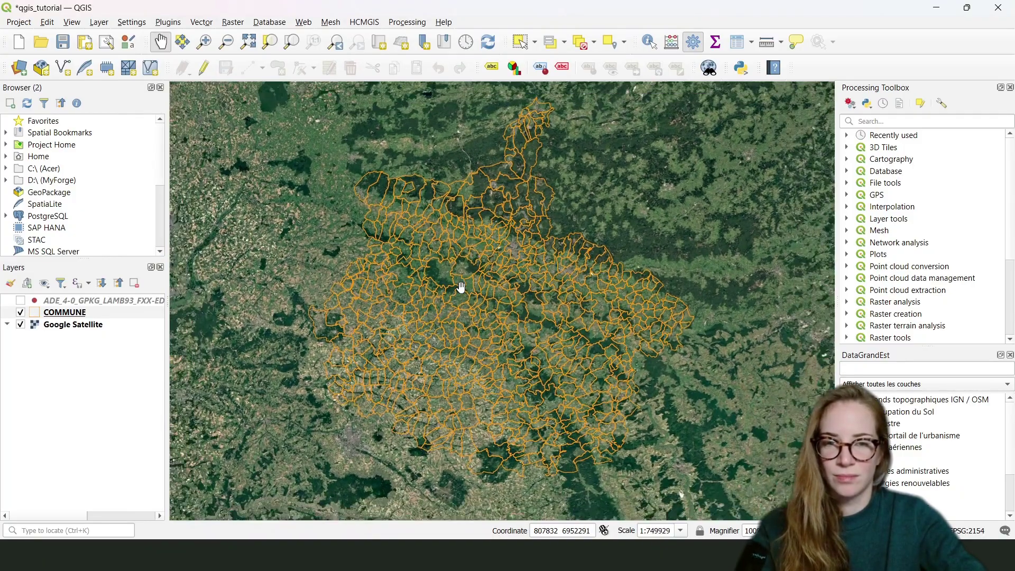
{"action": "left_click_drag", "start_coordinate": [460, 288], "coordinate": [462, 261]}
{"action": "double_click", "coordinate": [69, 302]}
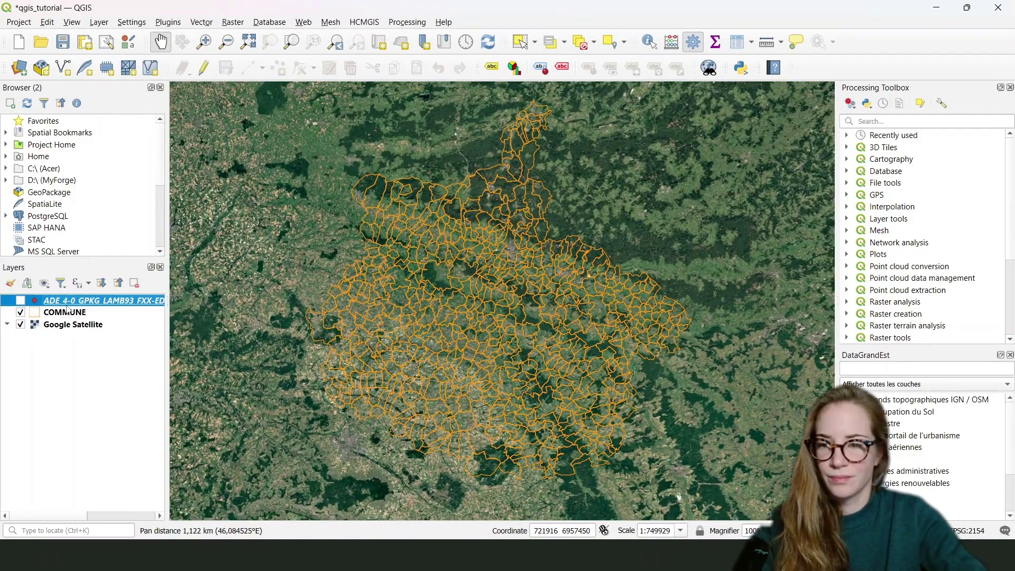
{"action": "key", "text": "Escape"}
{"action": "left_click", "coordinate": [61, 314]}
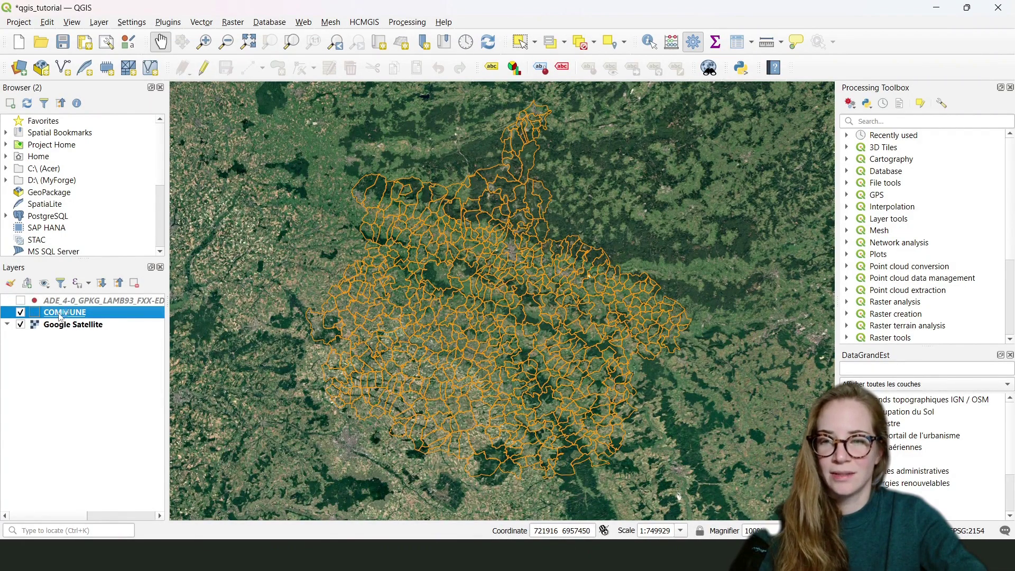
{"action": "right_click", "coordinate": [59, 316]}
{"action": "left_click", "coordinate": [51, 316]}
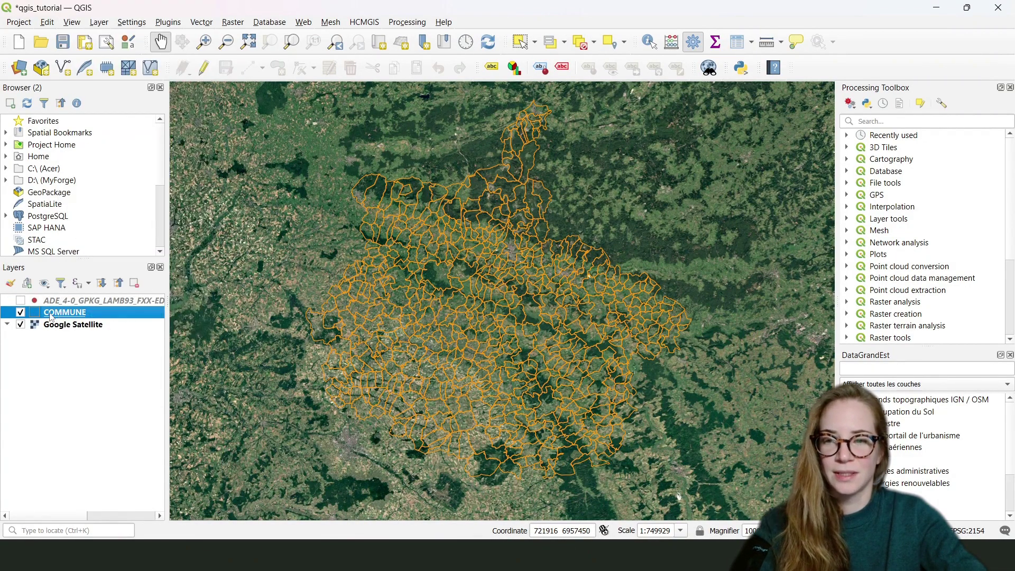
- Change the stroke colour of the COMMUNE layer's simple fill to white (#ffffff) and accept the layer properties
{"action": "double_click", "coordinate": [51, 316]}
{"action": "left_click", "coordinate": [435, 71]}
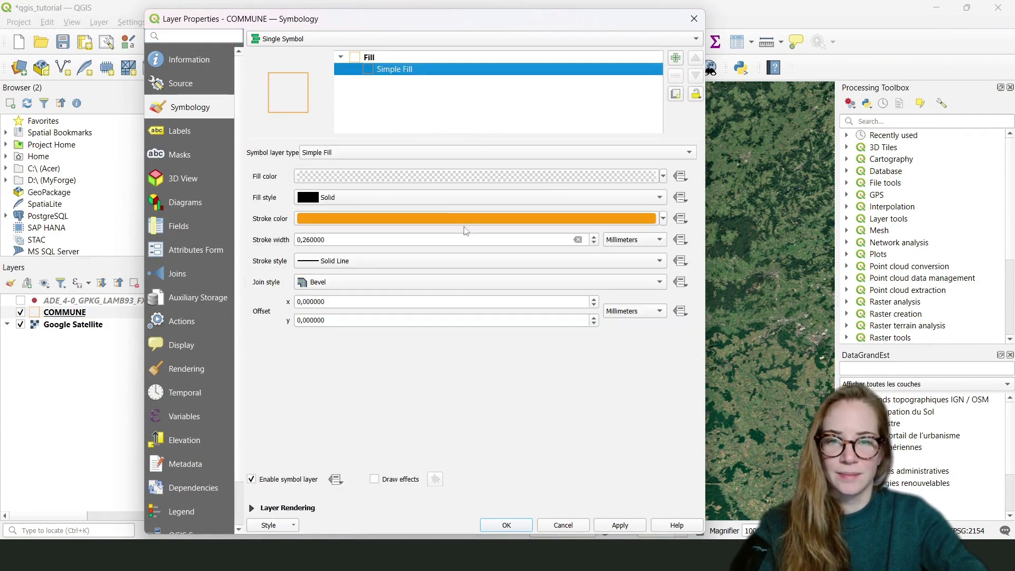
{"action": "left_click", "coordinate": [450, 218]}
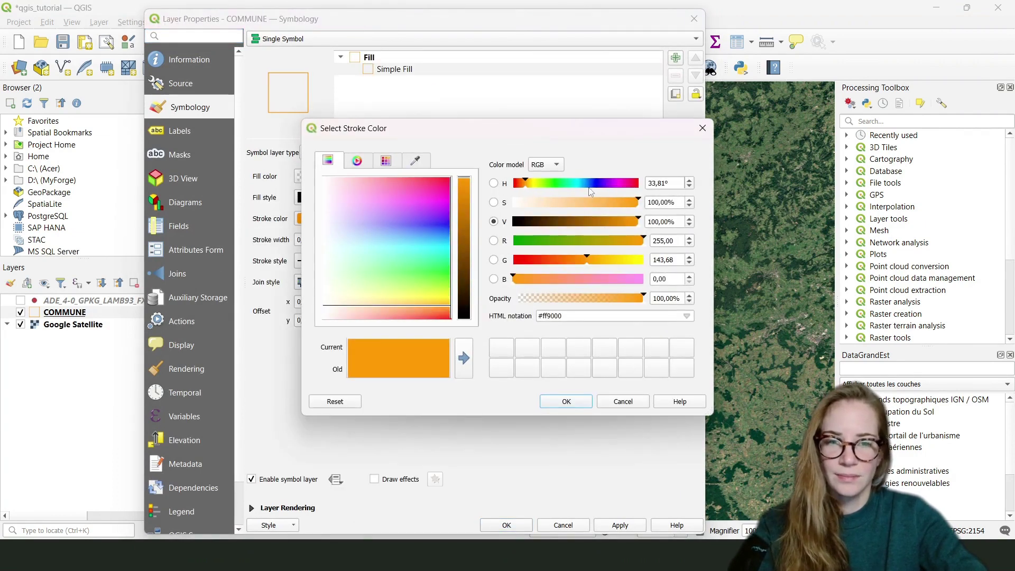
{"action": "left_click", "coordinate": [590, 189]}
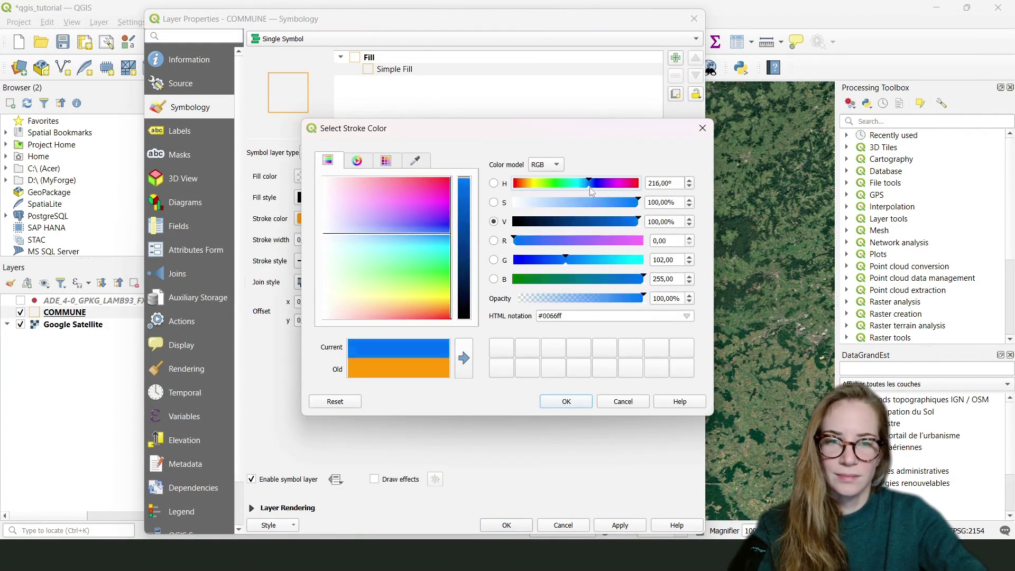
{"action": "left_click_drag", "start_coordinate": [590, 189], "coordinate": [507, 208]}
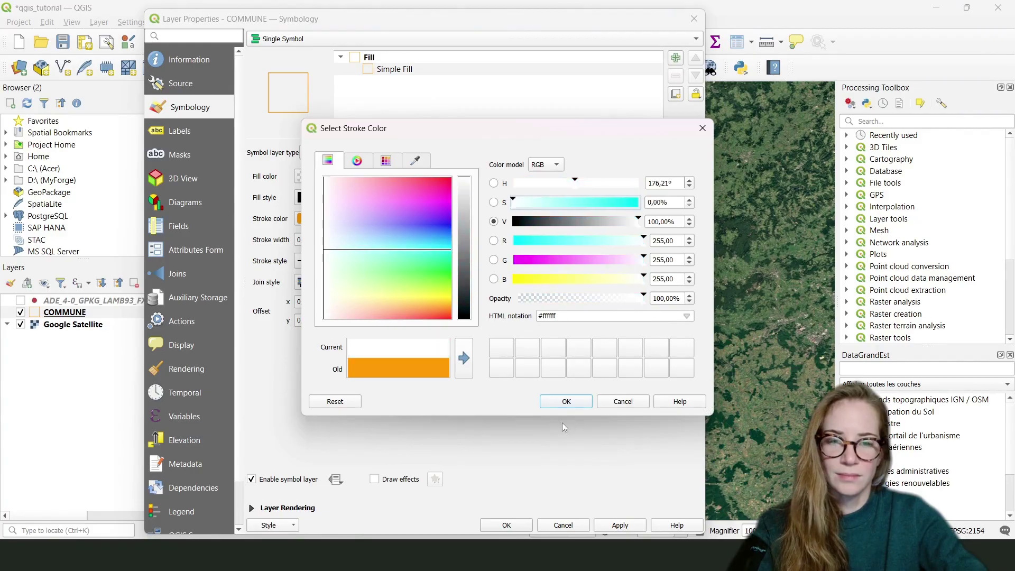
{"action": "left_click", "coordinate": [565, 404]}
{"action": "left_click", "coordinate": [506, 525]}
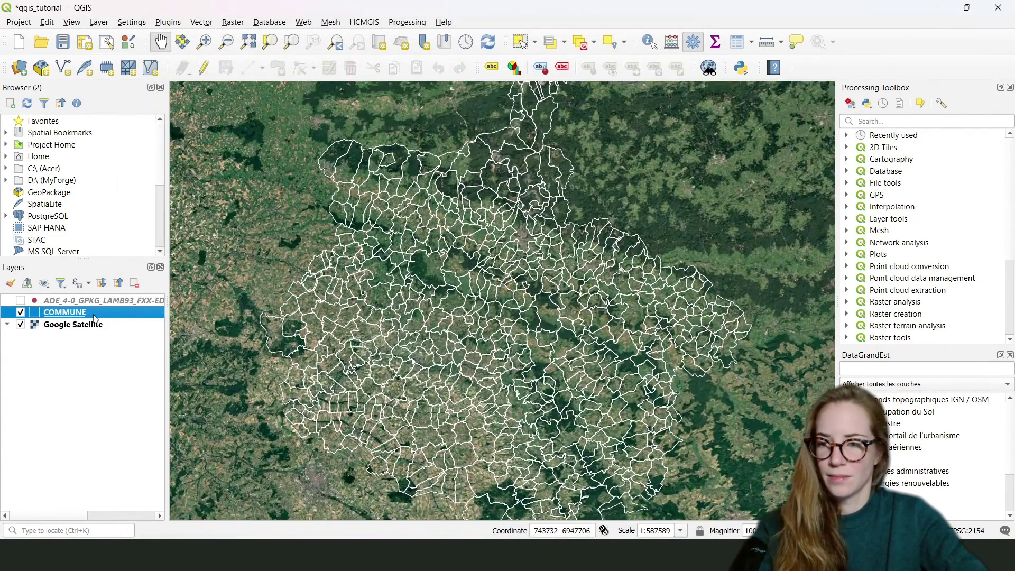
- Set the stroke width of the COMMUNE layer's simple fill to 0.10 mm and apply it
{"action": "double_click", "coordinate": [94, 313]}
{"action": "left_click", "coordinate": [401, 74]}
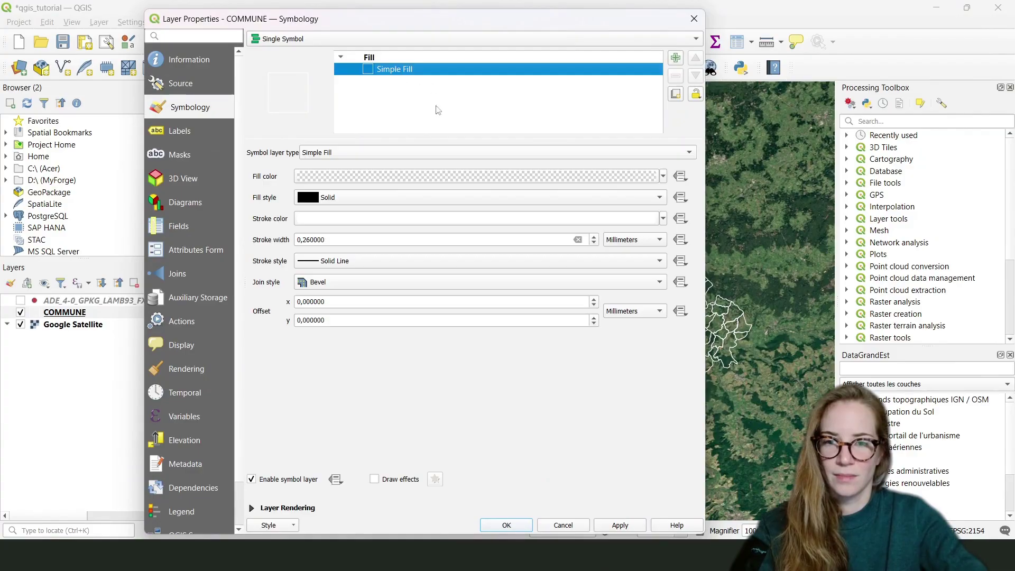
{"action": "left_click", "coordinate": [335, 241]}
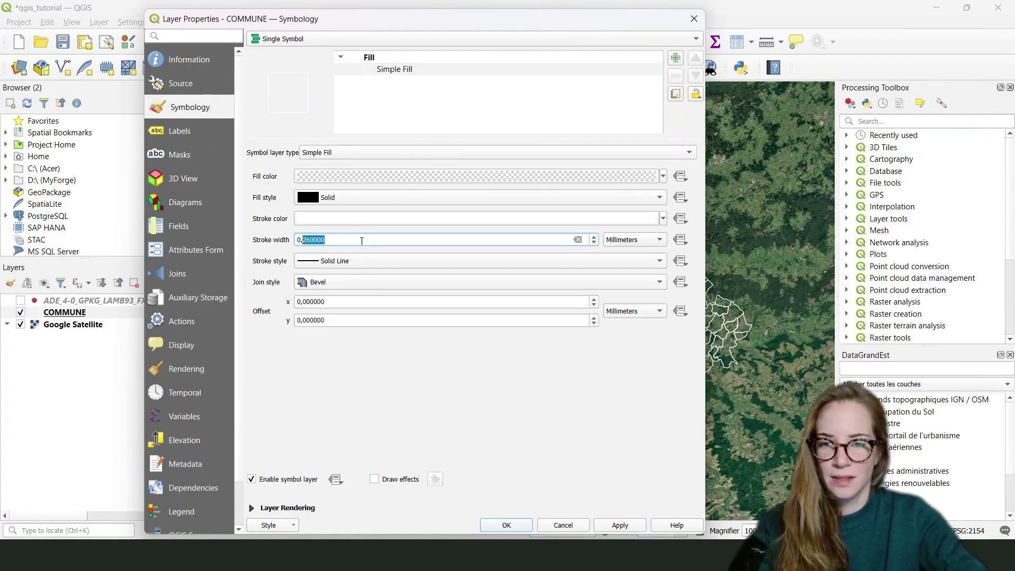
{"action": "type", "text": "10"}
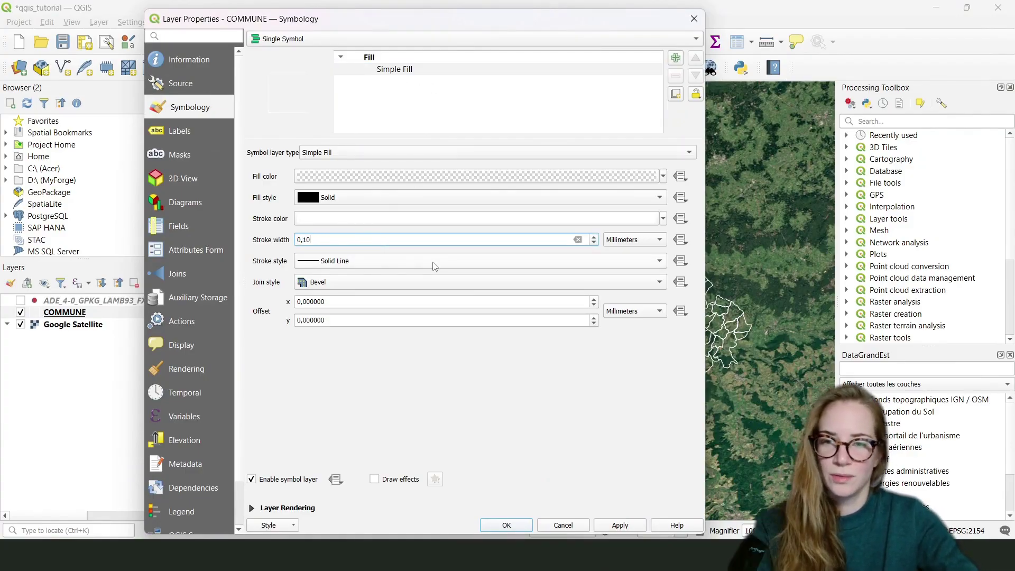
{"action": "left_click", "coordinate": [616, 529]}
{"action": "left_click", "coordinate": [507, 526]}
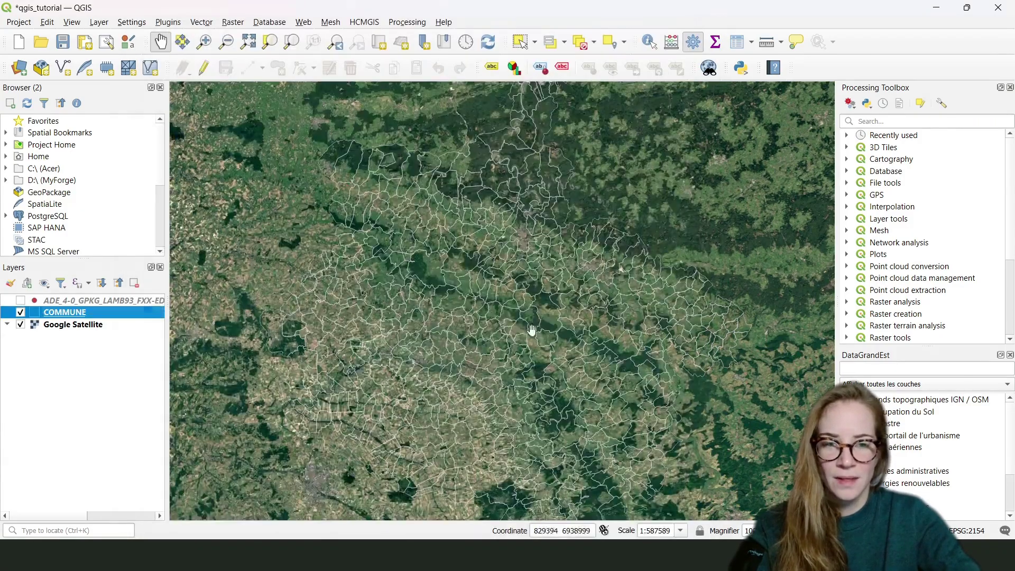
- Show the ADMIN EXPRESS point layer again and check its extent around and beyond the Ardennes communes
{"action": "left_click_drag", "start_coordinate": [467, 318], "coordinate": [495, 318]}
{"action": "scroll", "coordinate": [528, 269], "scroll_direction": "down", "scroll_amount": 2}
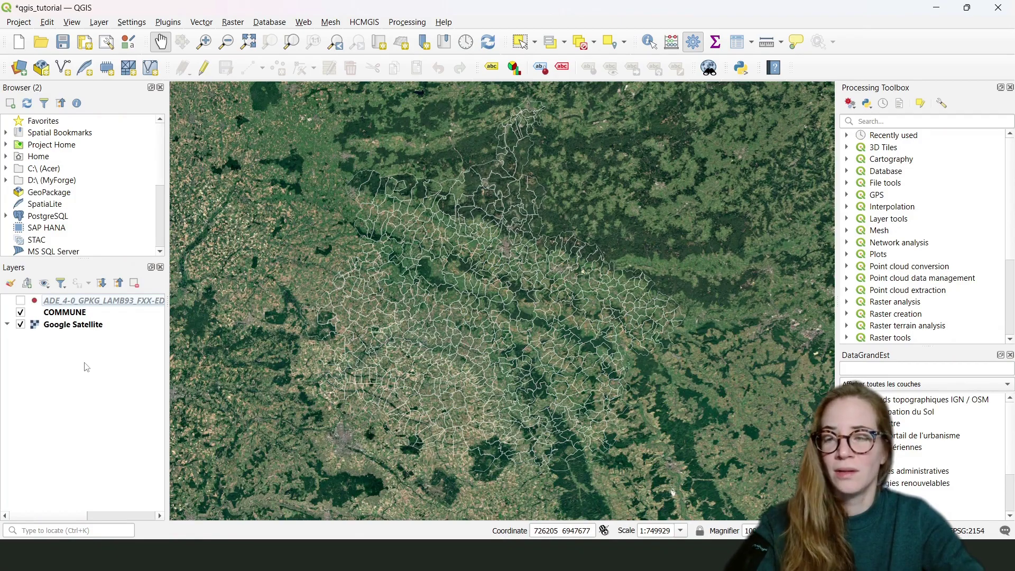
{"action": "left_click", "coordinate": [63, 306]}
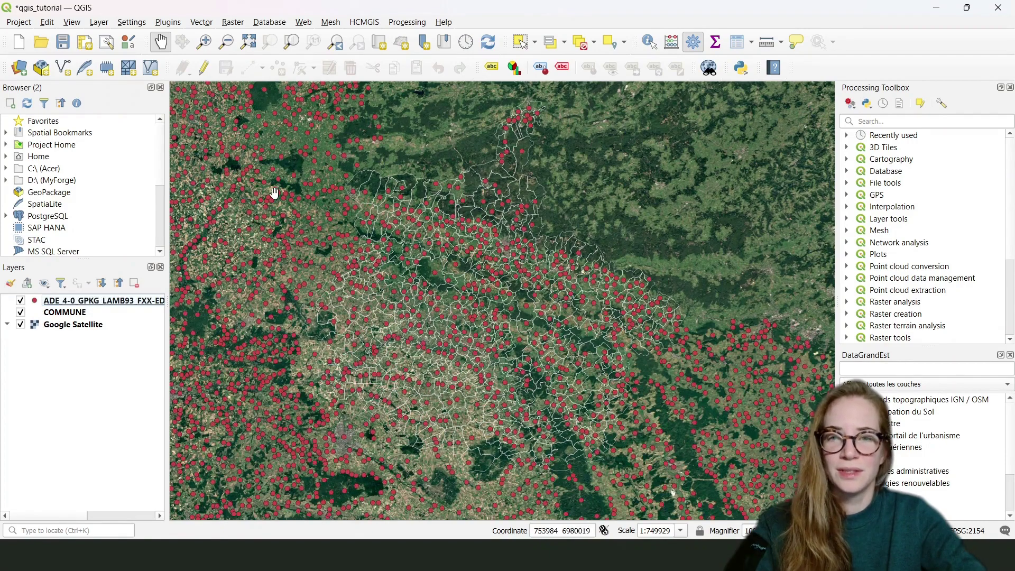
{"action": "left_click_drag", "start_coordinate": [294, 252], "coordinate": [392, 231]}
{"action": "scroll", "coordinate": [392, 242], "scroll_direction": "down", "scroll_amount": 2}
{"action": "left_click_drag", "start_coordinate": [374, 286], "coordinate": [438, 267]}
{"action": "scroll", "coordinate": [451, 311], "scroll_direction": "down", "scroll_amount": 1}
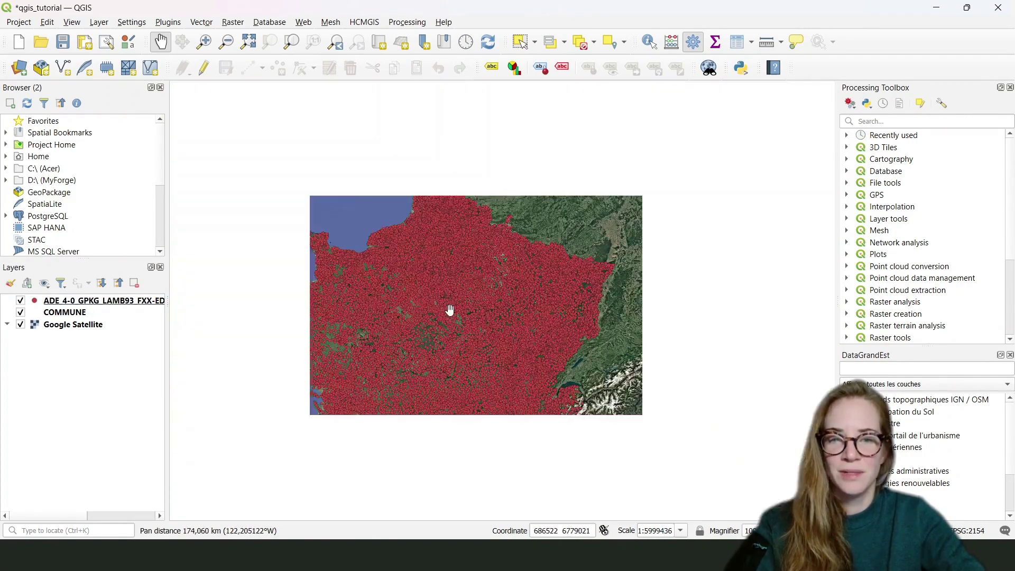
{"action": "scroll", "coordinate": [521, 247], "scroll_direction": "up", "scroll_amount": 2}
{"action": "scroll", "coordinate": [544, 245], "scroll_direction": "up", "scroll_amount": 1}
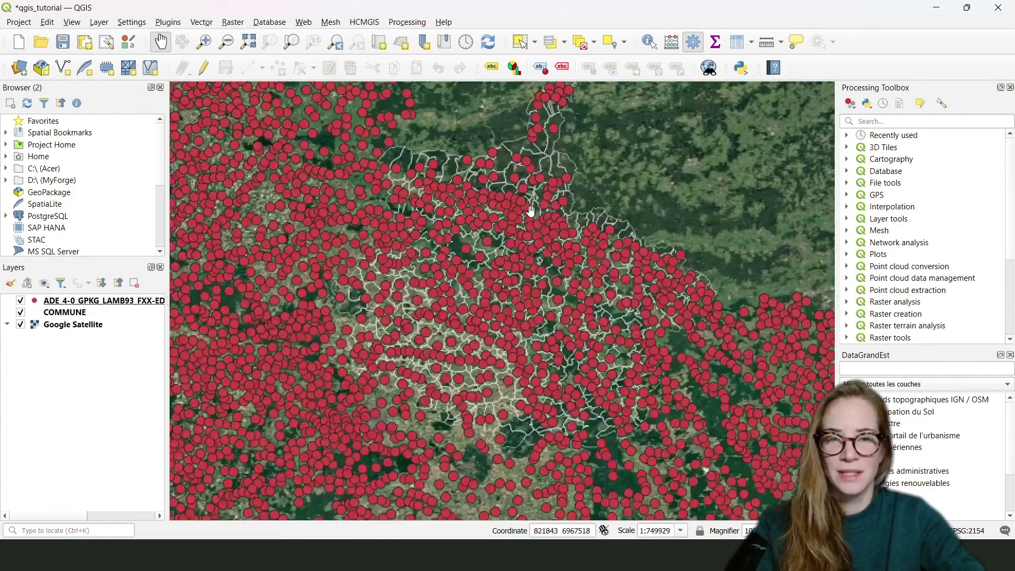
{"action": "left_click_drag", "start_coordinate": [519, 233], "coordinate": [498, 257]}
- Open the ADMIN EXPRESS point layer's attribute table and widen the code_insee_de_la_commune column to fit its heading
{"action": "left_click", "coordinate": [71, 302]}
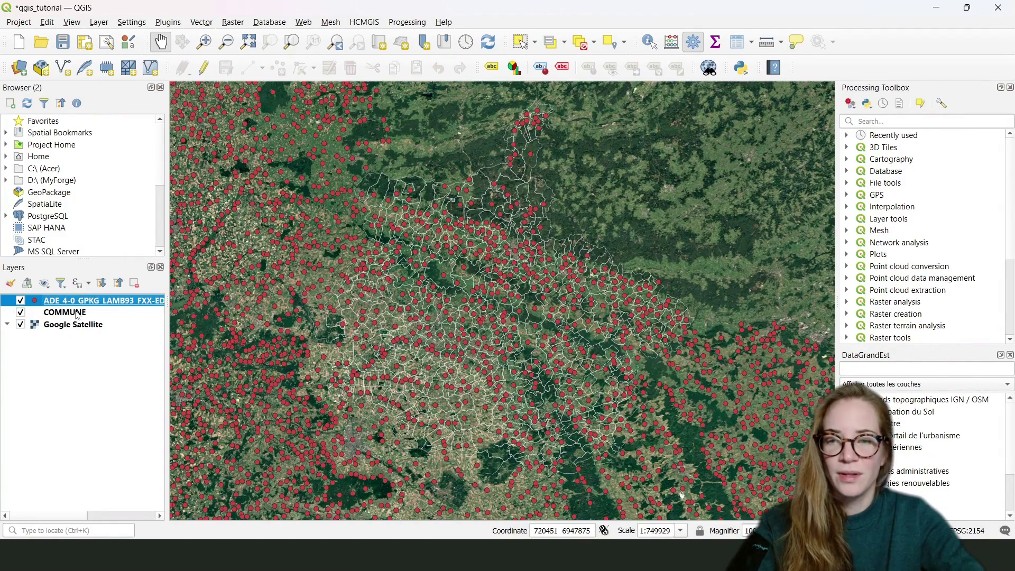
{"action": "right_click", "coordinate": [84, 301]}
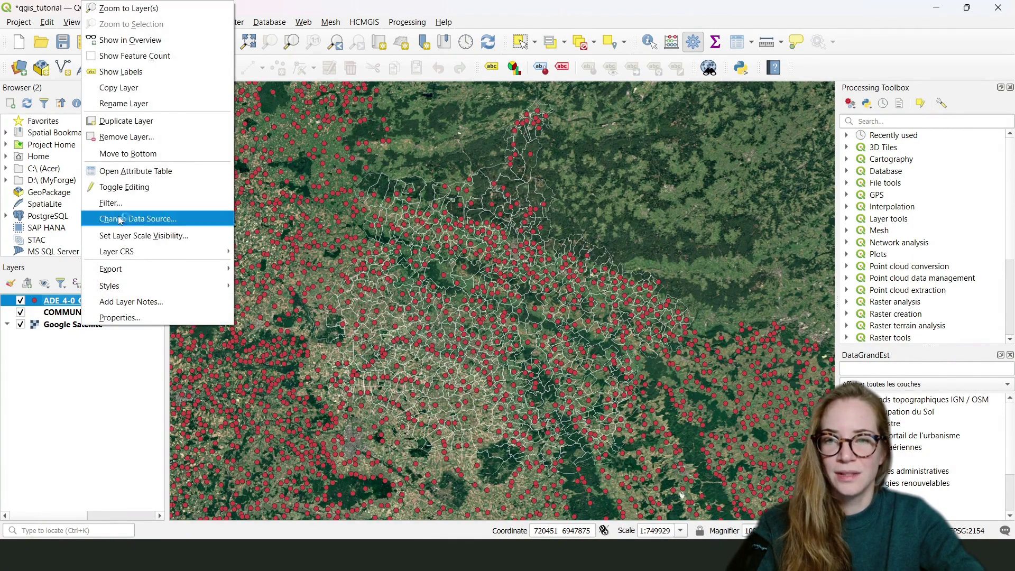
{"action": "left_click", "coordinate": [139, 172]}
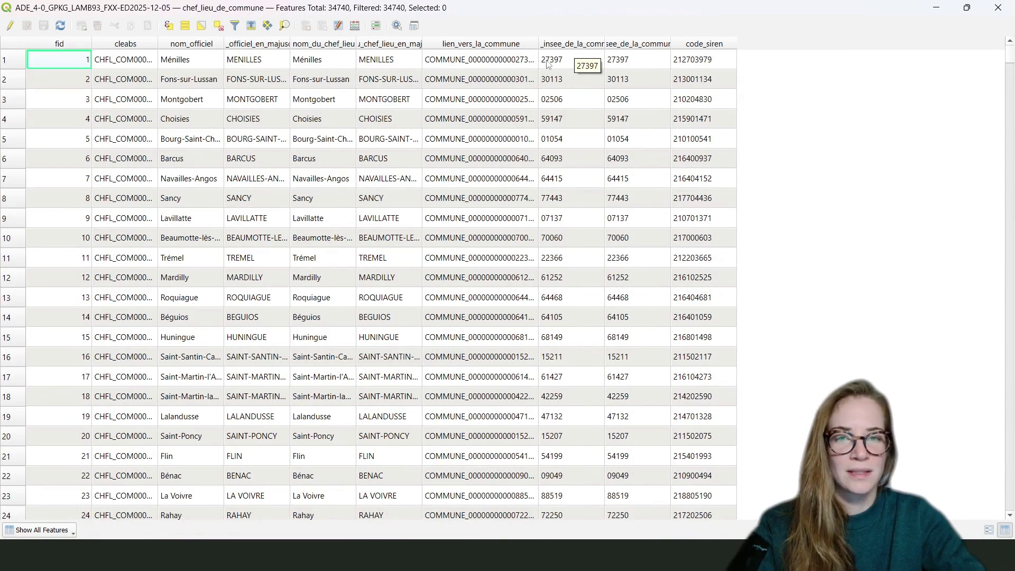
{"action": "double_click", "coordinate": [604, 42]}
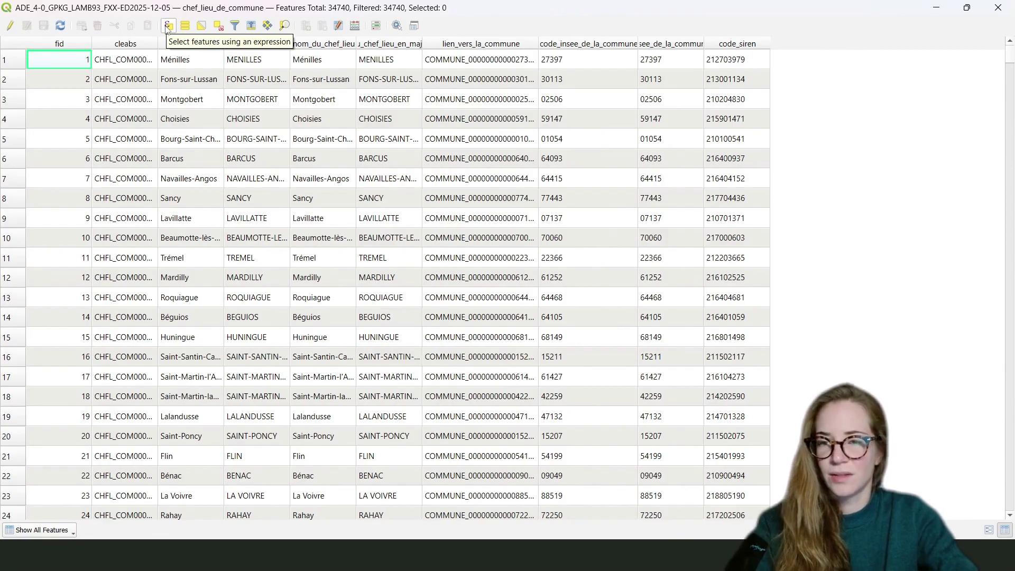
- Start a selection by expression on the chef_lieu_de_commune table and insert the code_insee_de_la_commune field into the expression
{"action": "left_click", "coordinate": [167, 27]}
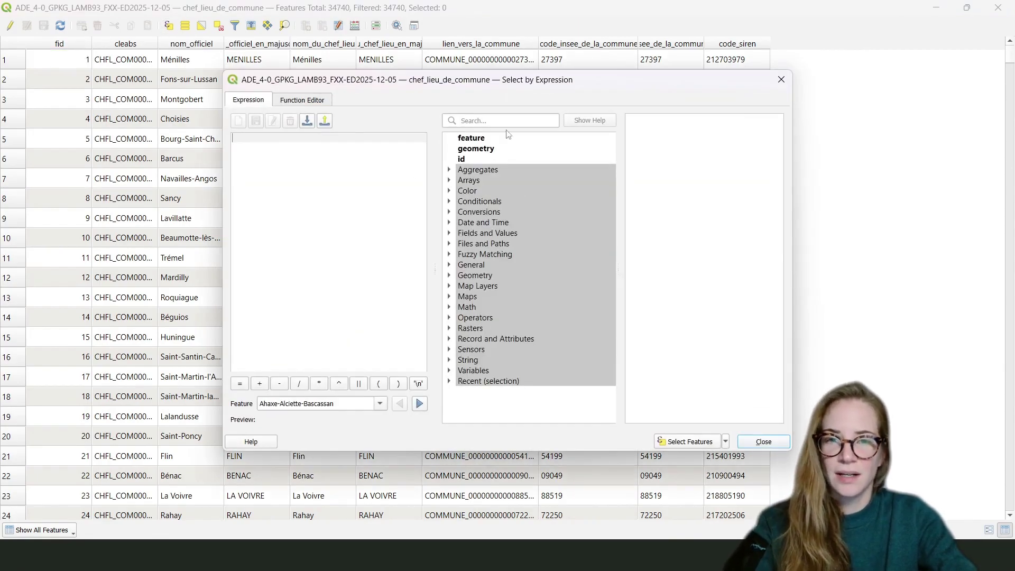
{"action": "left_click_drag", "start_coordinate": [471, 87], "coordinate": [362, 169]}
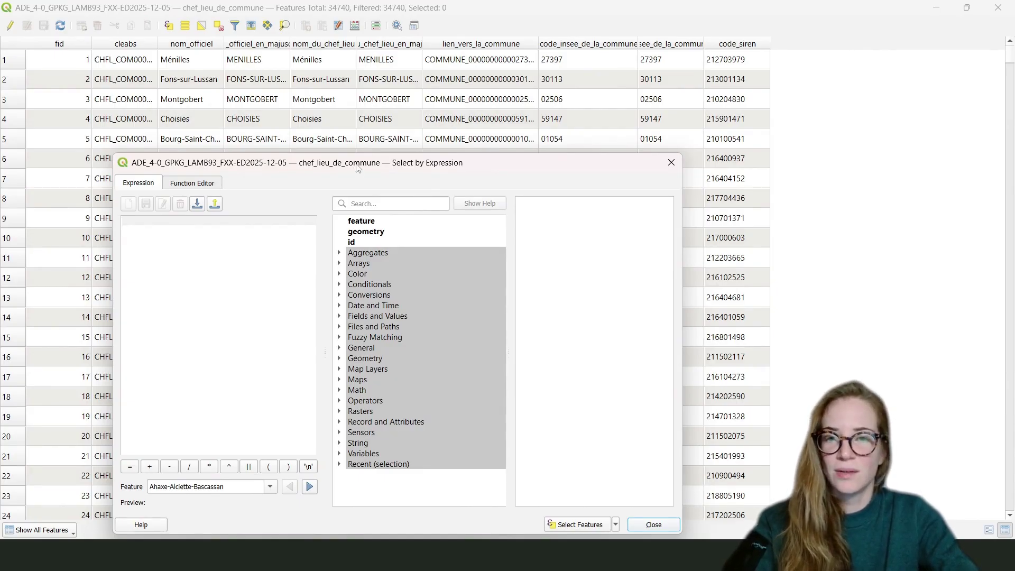
{"action": "left_click_drag", "start_coordinate": [358, 168], "coordinate": [445, 141]}
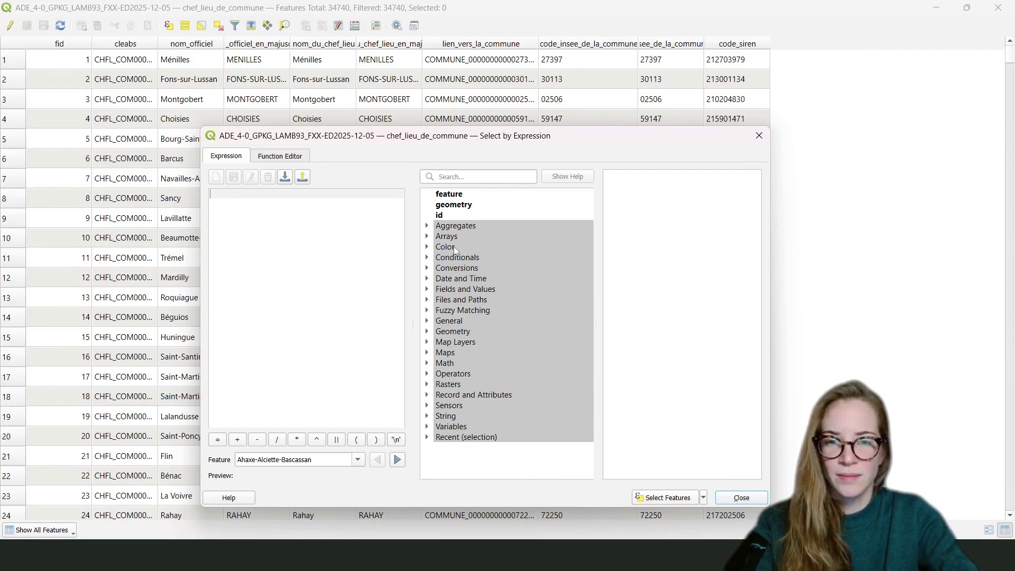
{"action": "double_click", "coordinate": [457, 288]}
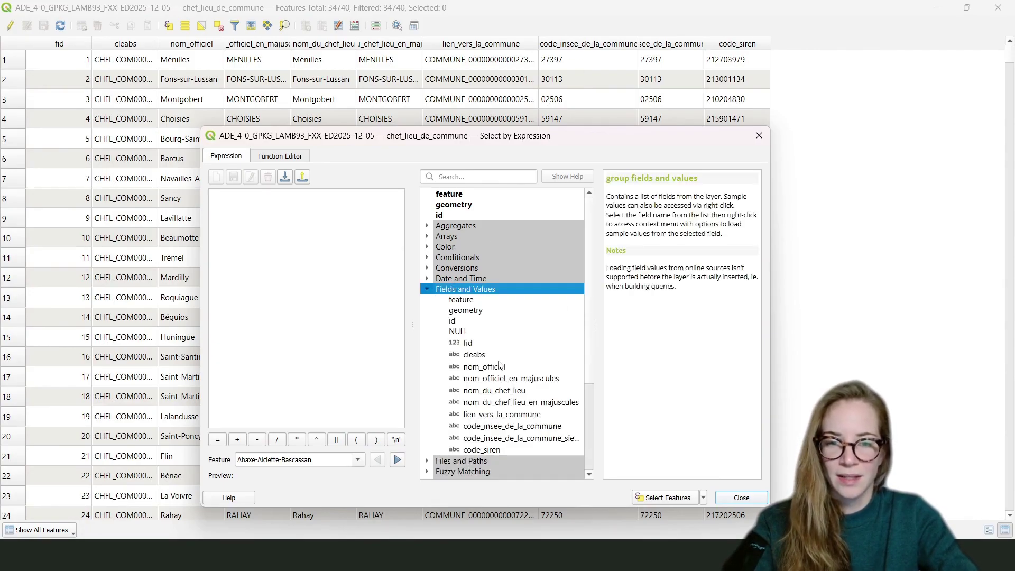
{"action": "double_click", "coordinate": [533, 428]}
- Complete the expression with LIKE '08%', select the matching features, and close the expression dialog and attribute table
{"action": "key", "text": "Caps_Lock"}
{"action": "type", "text": "LIKE"}
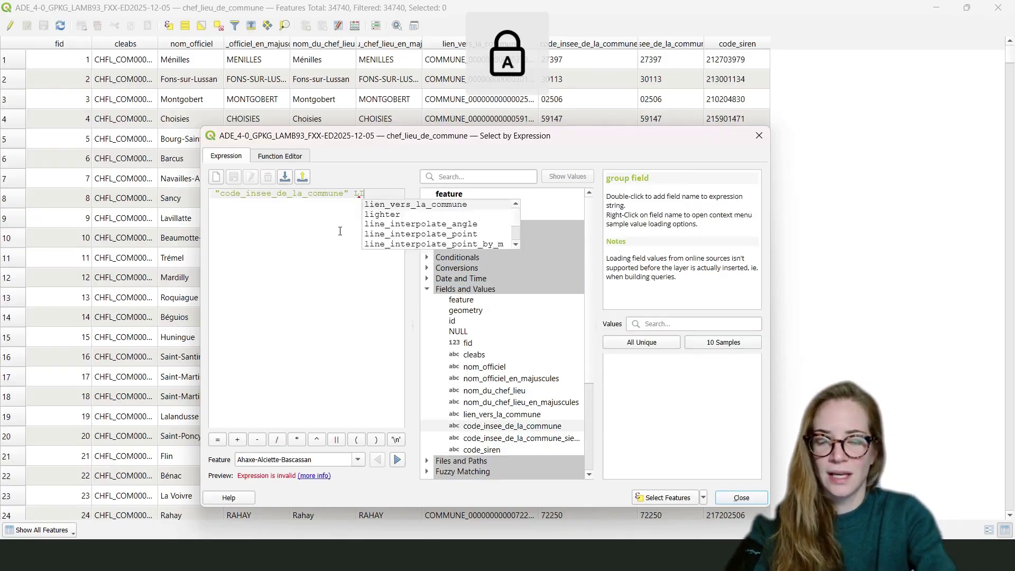
{"action": "key", "text": "Caps_Lock"}
{"action": "type", "text": "'08"}
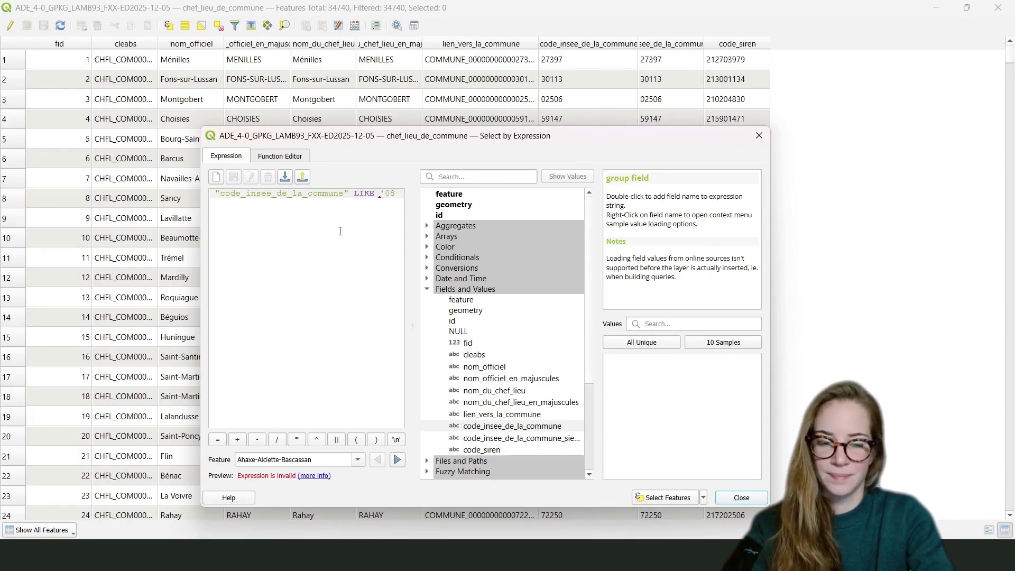
{"action": "key", "text": "Caps_Lock"}
{"action": "key", "text": "Caps_Lock"}
{"action": "type", "text": "%'"}
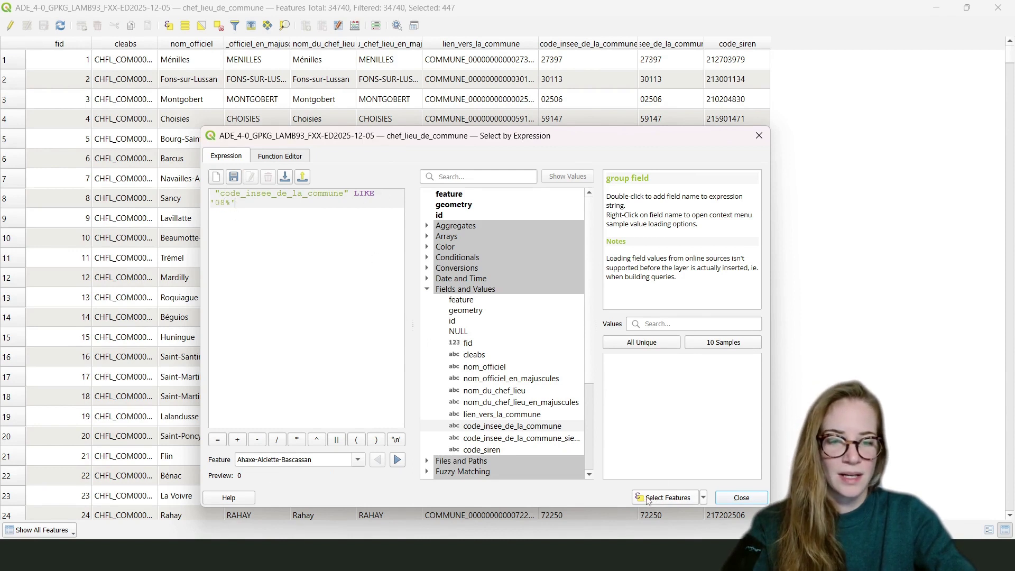
{"action": "left_click", "coordinate": [742, 498]}
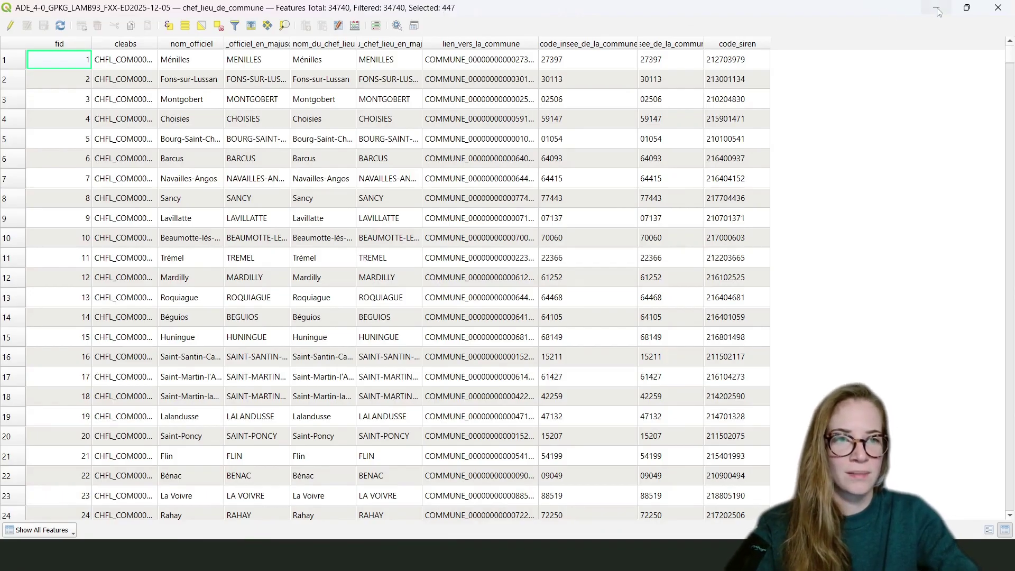
{"action": "left_click", "coordinate": [998, 9]}
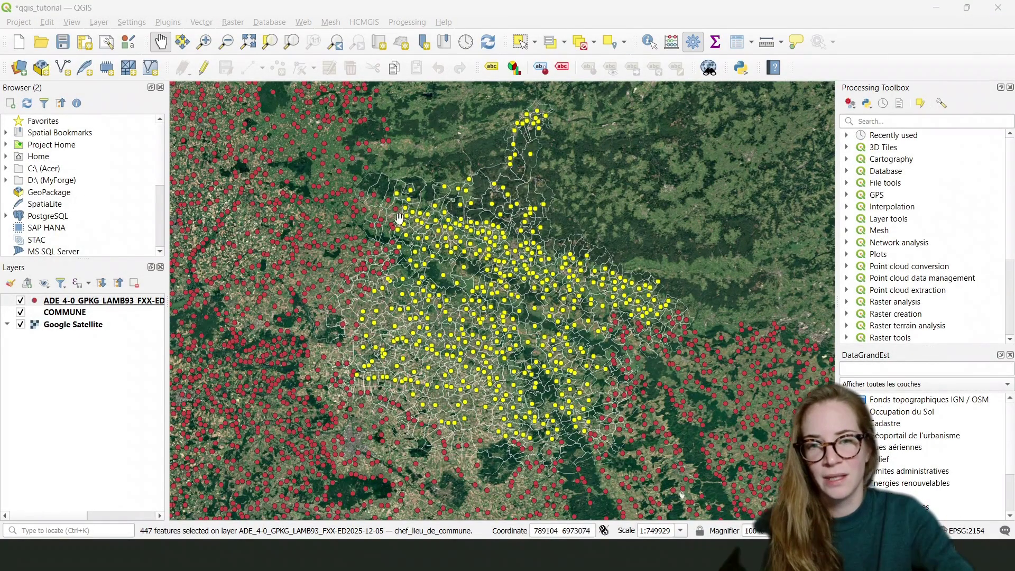
- Start exporting only the selected features of the ADMIN EXPRESS point layer, with ESRI Shapefile as the format
{"action": "left_click", "coordinate": [112, 306]}
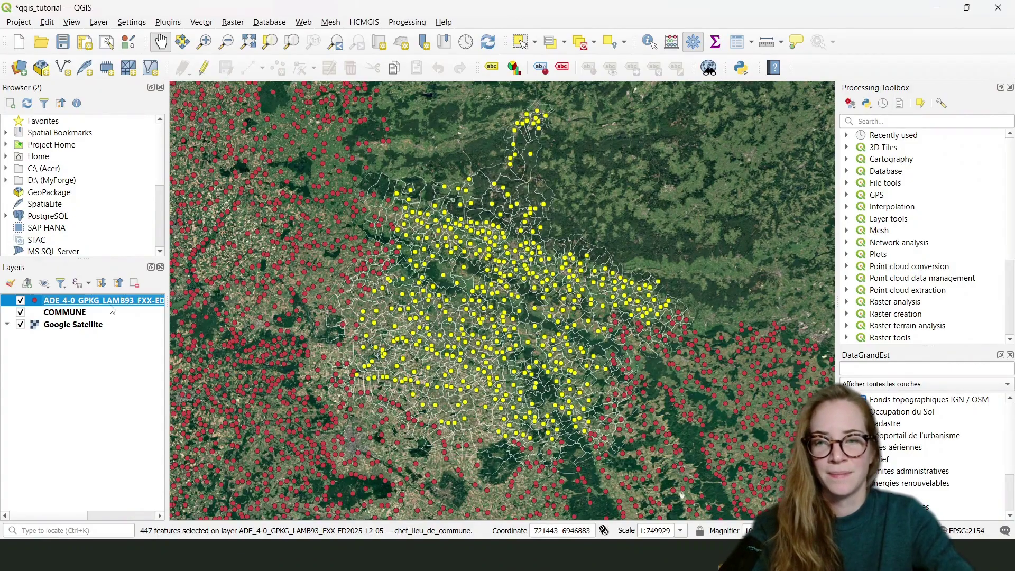
{"action": "right_click", "coordinate": [71, 303]}
{"action": "mouse_move", "coordinate": [121, 272]}
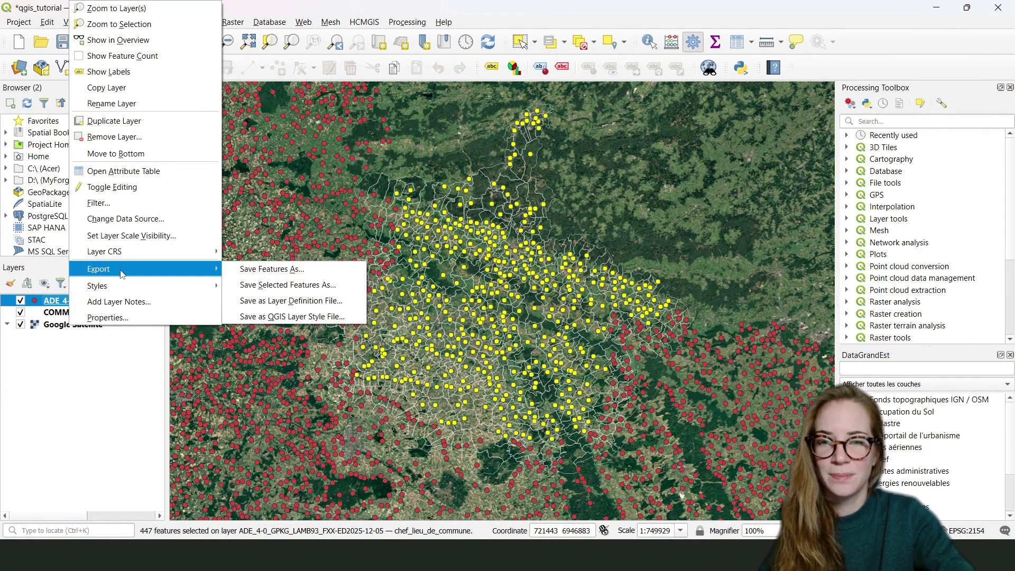
{"action": "left_click", "coordinate": [317, 289]}
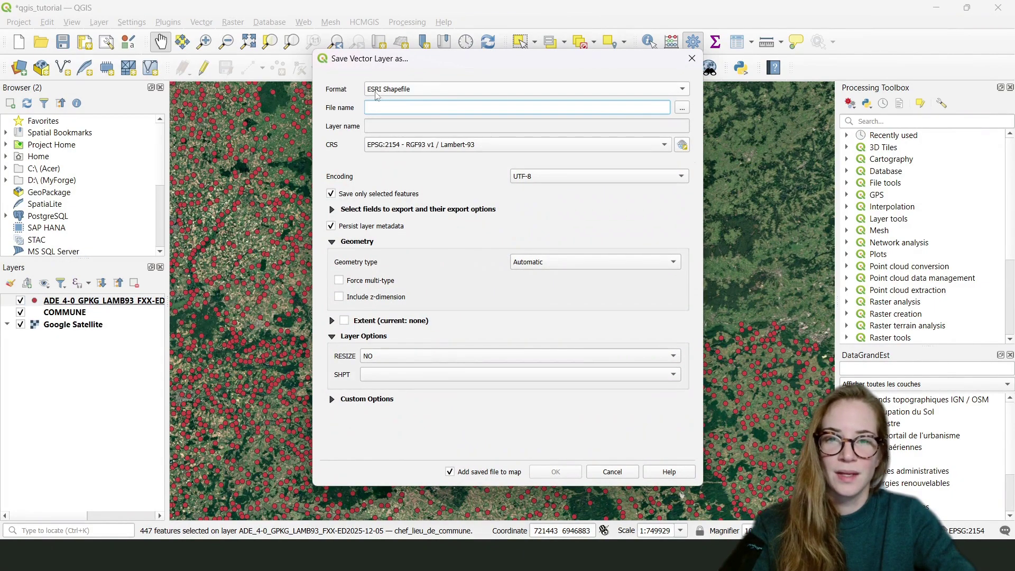
{"action": "left_click", "coordinate": [451, 91]}
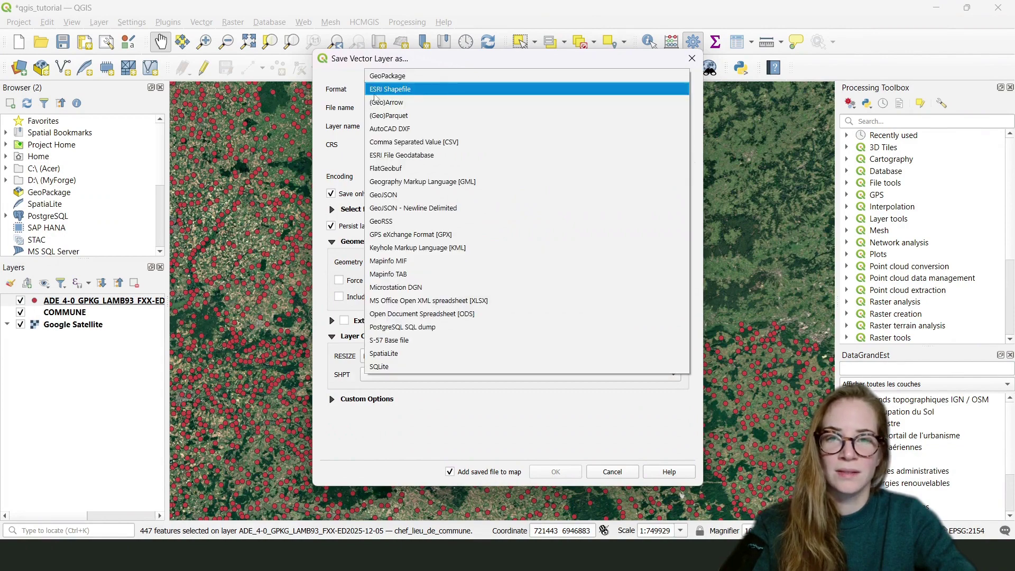
{"action": "left_click", "coordinate": [376, 91]}
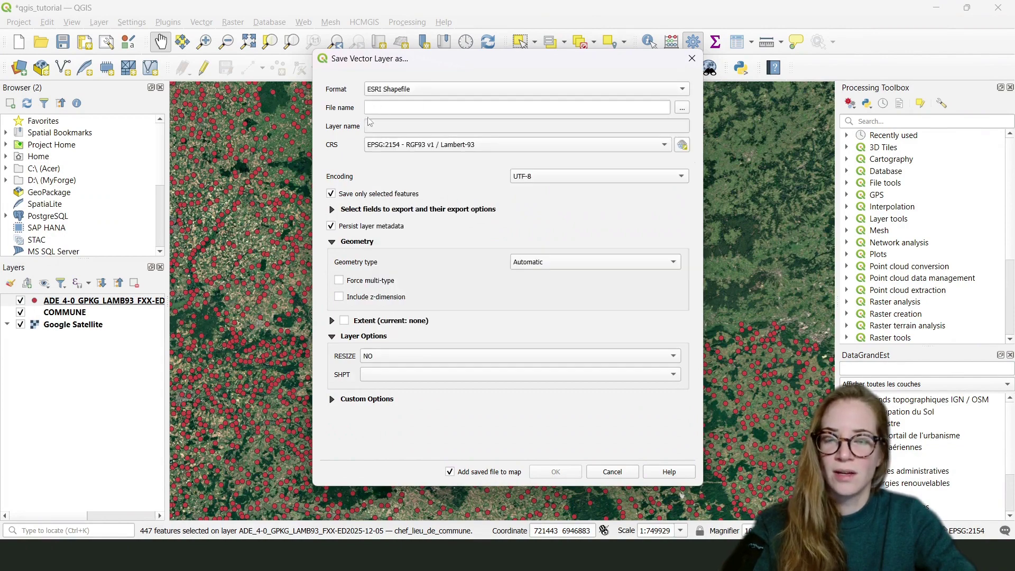
- Browse for the export location and create a folder named DATASETS inside the desktop's qgis folder
{"action": "left_click", "coordinate": [682, 108]}
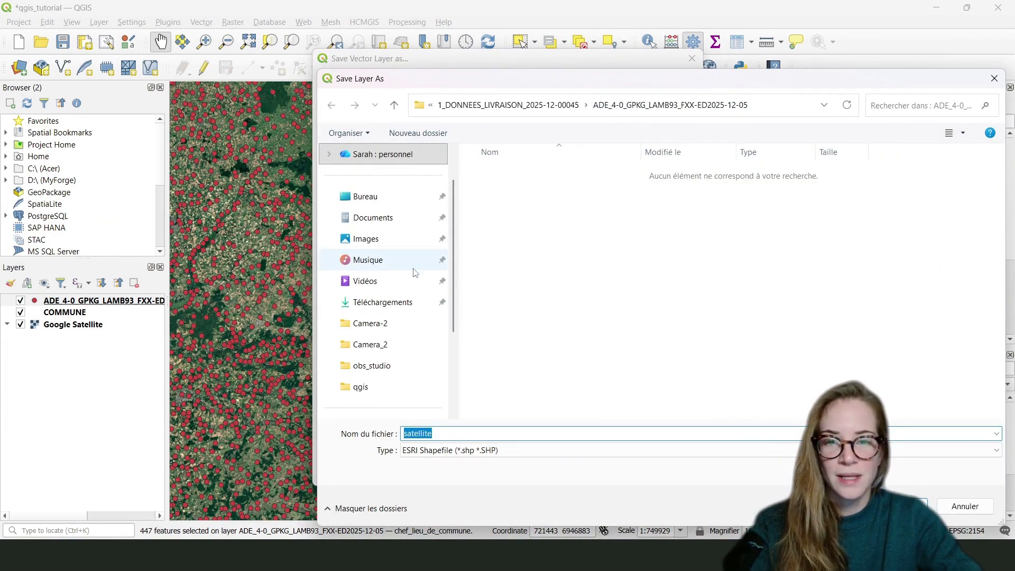
{"action": "left_click", "coordinate": [366, 196]}
{"action": "double_click", "coordinate": [576, 188]}
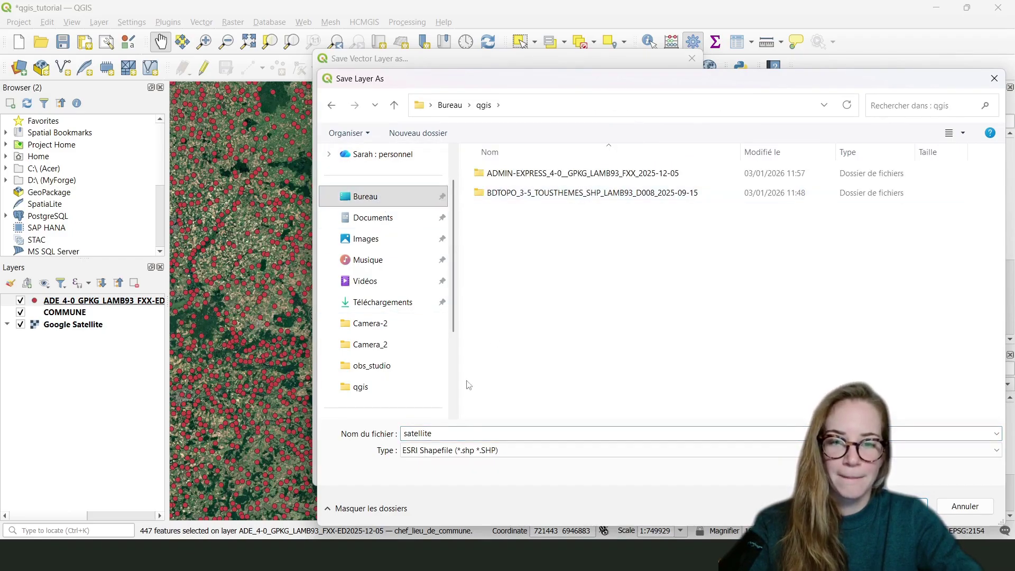
{"action": "right_click", "coordinate": [532, 256]}
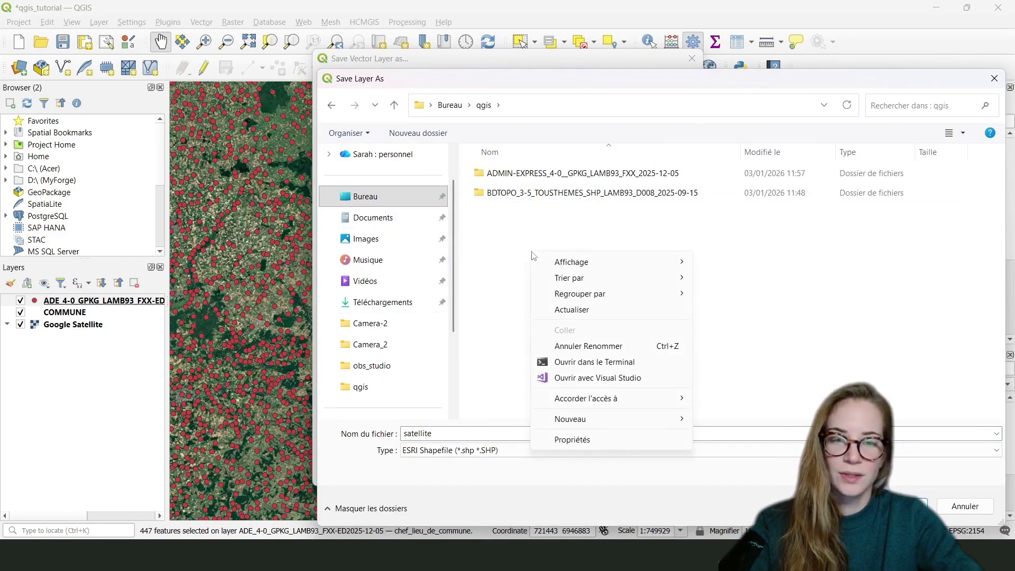
{"action": "mouse_move", "coordinate": [618, 419]}
{"action": "left_click", "coordinate": [741, 255]}
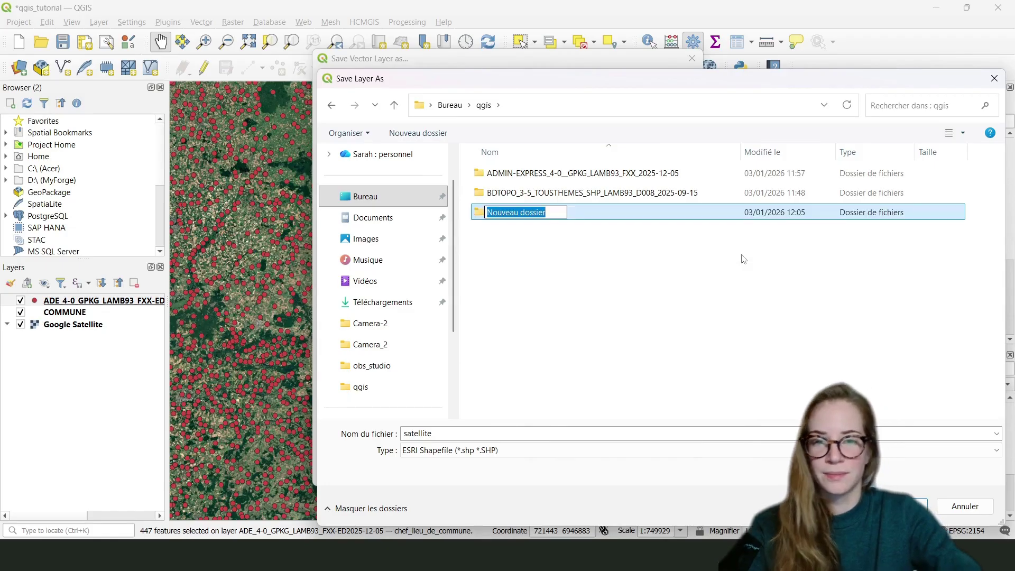
{"action": "key", "text": "Caps_Lock"}
{"action": "type", "text": "DATASETS"}
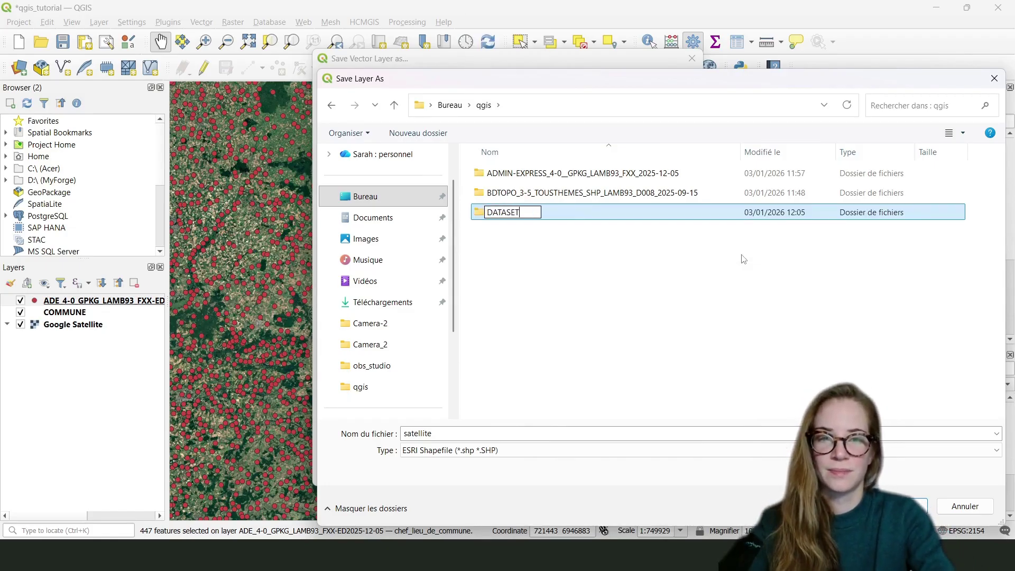
{"action": "key", "text": "Caps_Lock"}
{"action": "key", "text": "Return"}
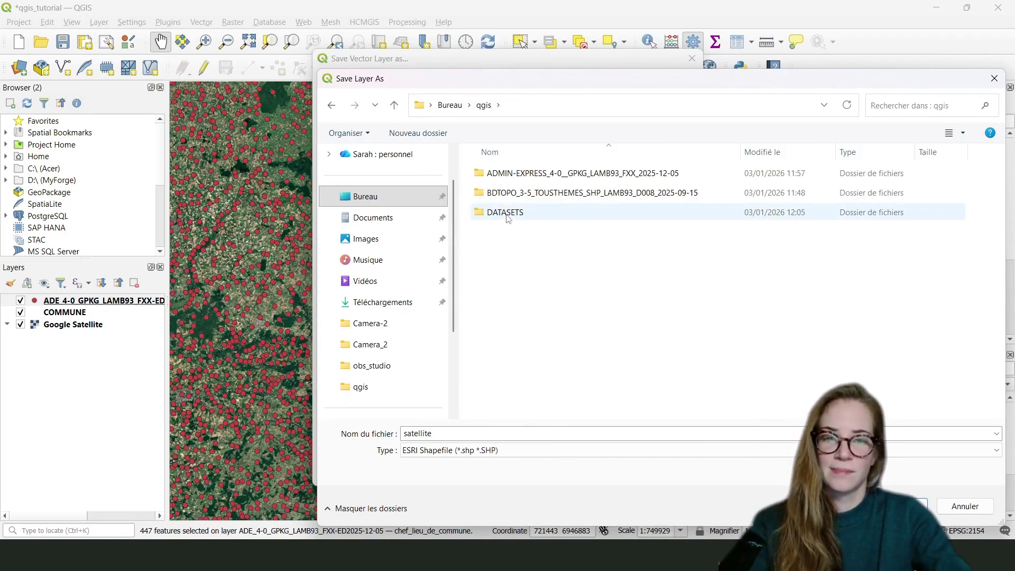
- Name the shapefile chef_lieu_ardennes in the DATASETS folder and export the selected points to it
{"action": "double_click", "coordinate": [507, 218]}
{"action": "left_click_drag", "start_coordinate": [440, 433], "coordinate": [390, 440]}
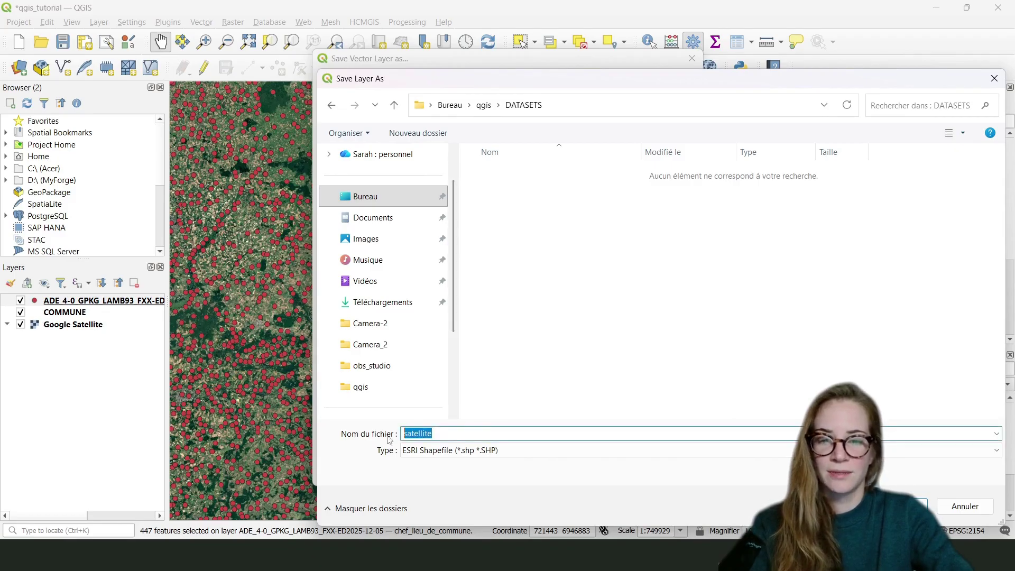
{"action": "type", "text": "chef_lieux"}
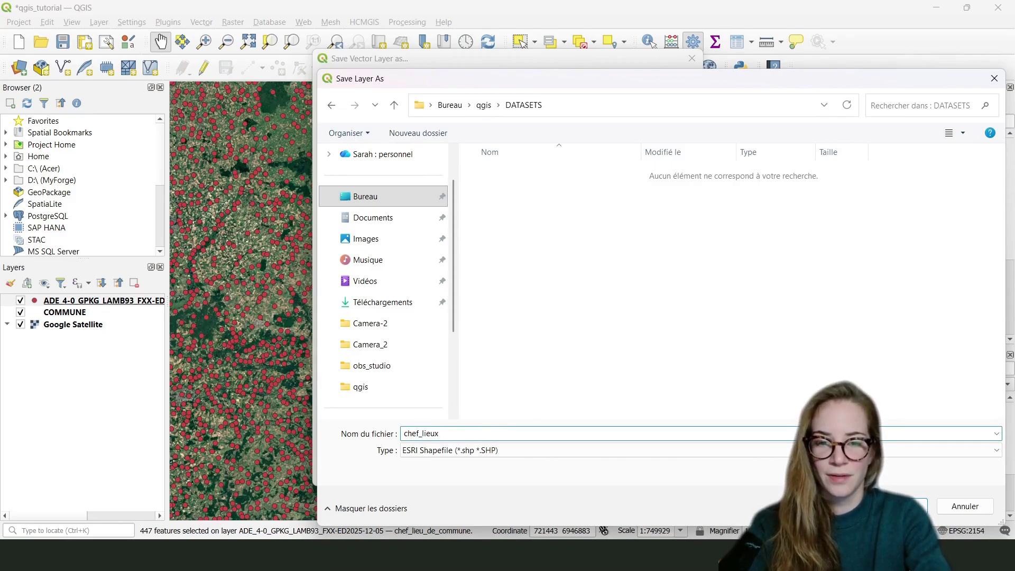
{"action": "key", "text": "BackSpace"}
{"action": "type", "text": "_ardenn"}
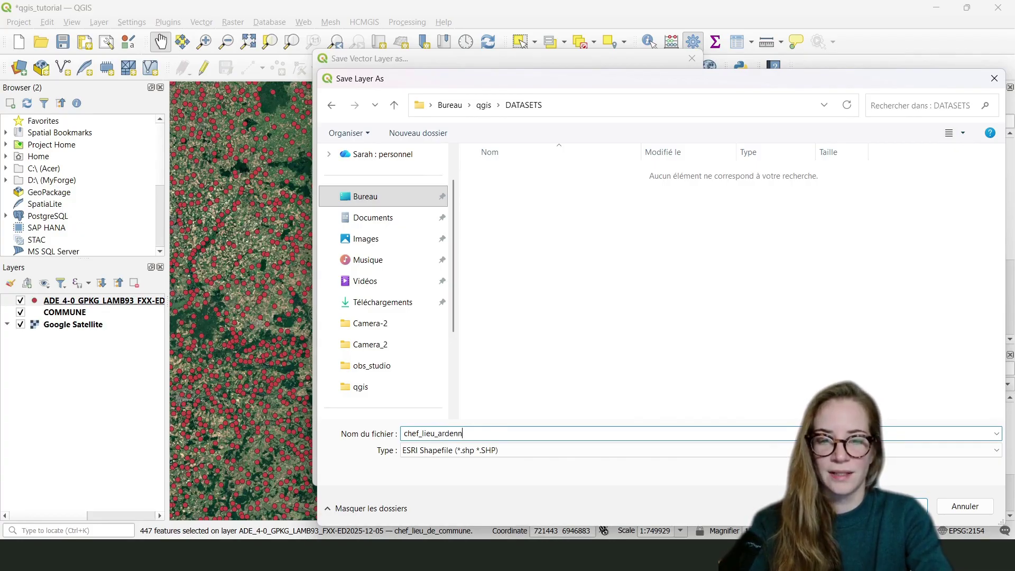
{"action": "type", "text": "es"}
{"action": "key", "text": "Return"}
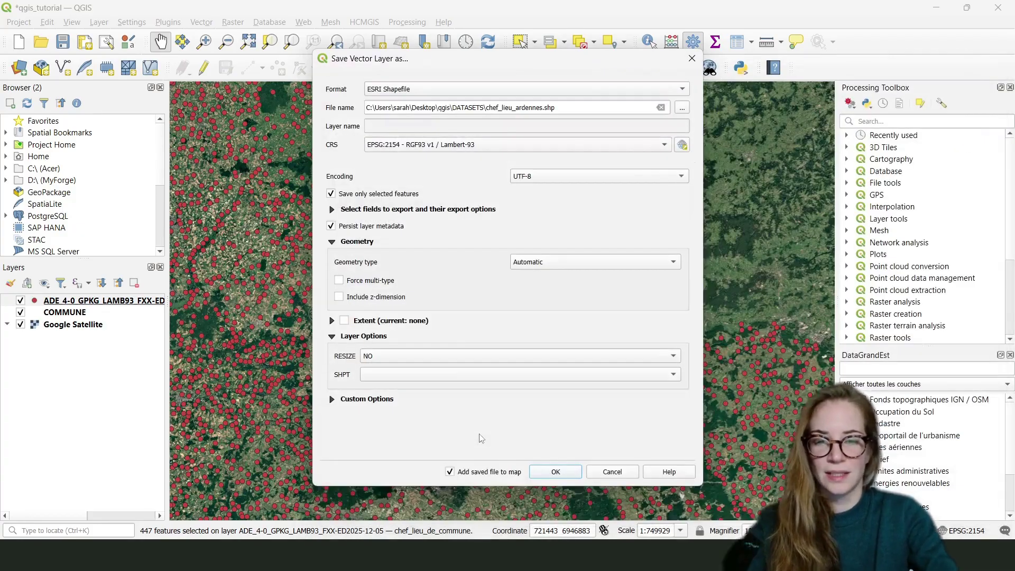
{"action": "left_click", "coordinate": [569, 472]}
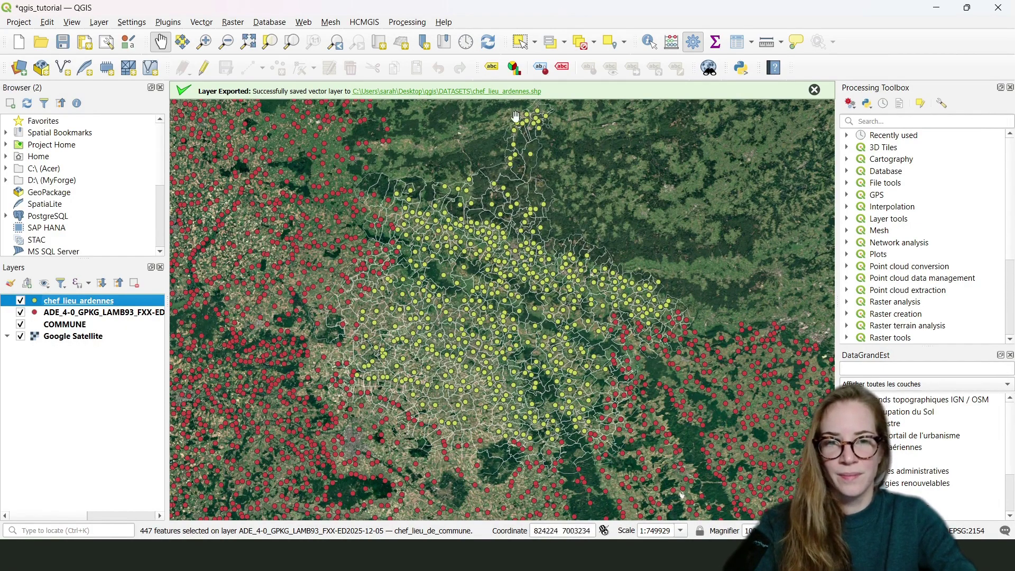
- Remove the original ADMIN EXPRESS point layer from the project, keeping chef_lieu_ardennes
{"action": "left_click", "coordinate": [68, 314]}
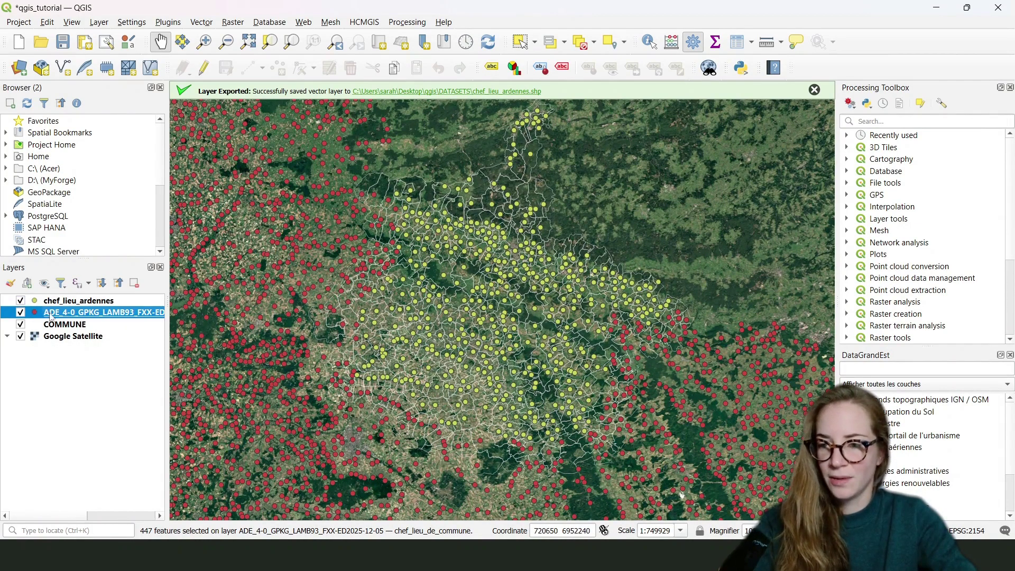
{"action": "right_click", "coordinate": [48, 313]}
{"action": "left_click", "coordinate": [46, 313]}
{"action": "right_click", "coordinate": [71, 312]}
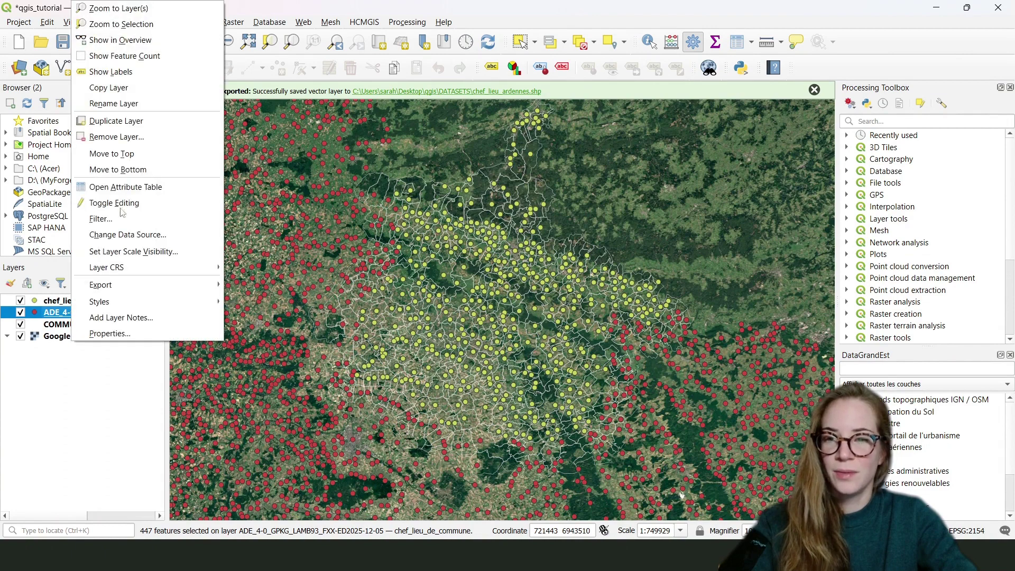
{"action": "left_click", "coordinate": [116, 137]}
{"action": "left_click", "coordinate": [498, 298]}
{"action": "left_click_drag", "start_coordinate": [500, 302], "coordinate": [513, 288]}
{"action": "left_click_drag", "start_coordinate": [532, 189], "coordinate": [493, 210]}
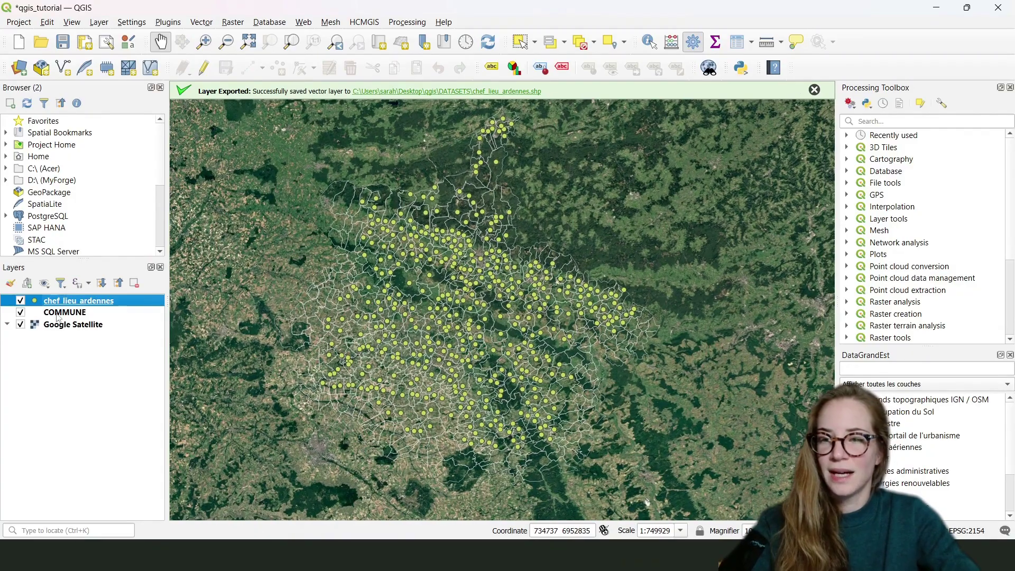
- Open the COMMUNE layer's attribute table and look through its rows for the INSEE code columns
{"action": "left_click", "coordinate": [54, 313]}
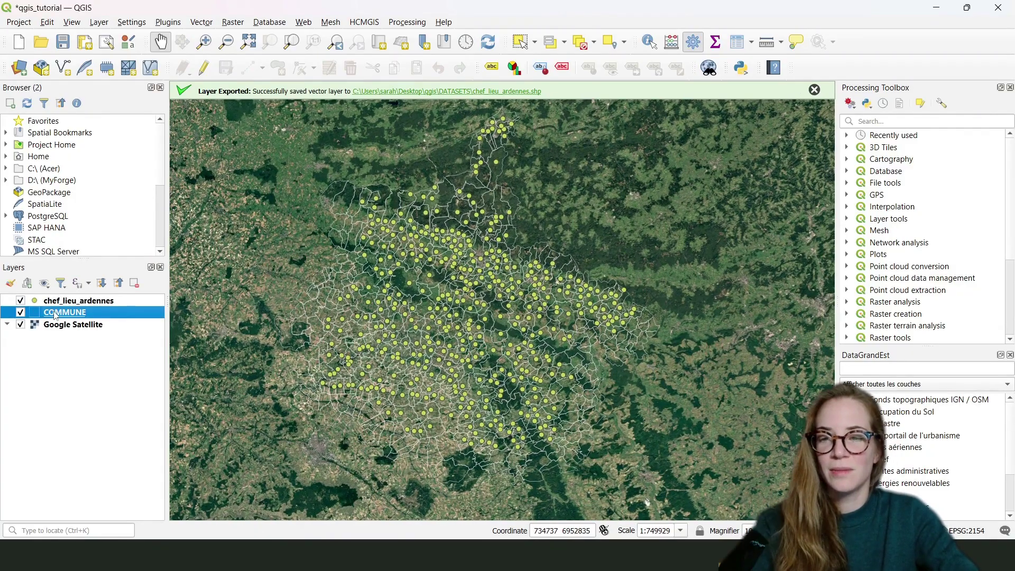
{"action": "right_click", "coordinate": [64, 315]}
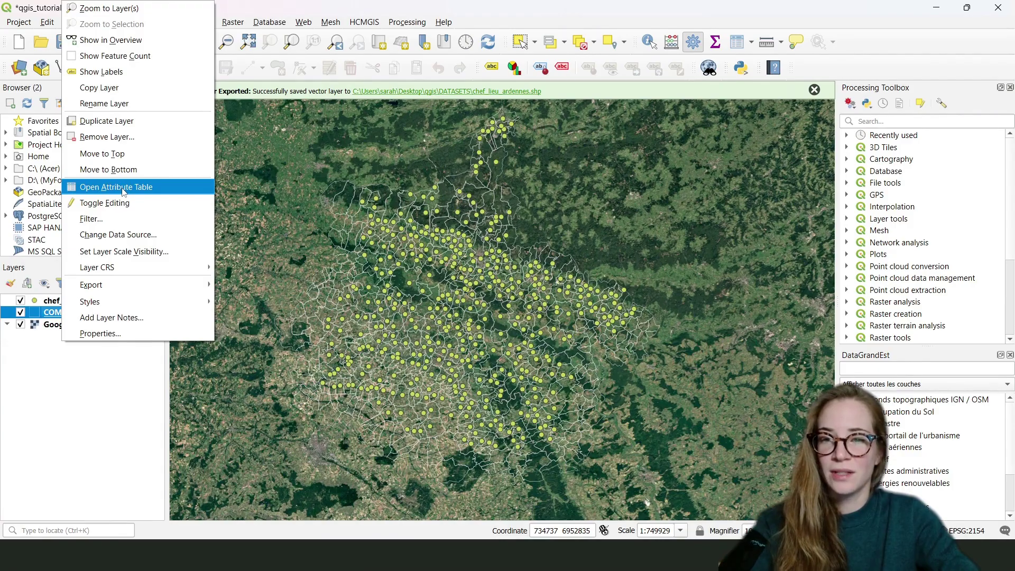
{"action": "left_click", "coordinate": [124, 192]}
{"action": "left_click_drag", "start_coordinate": [1010, 56], "coordinate": [1004, 397]}
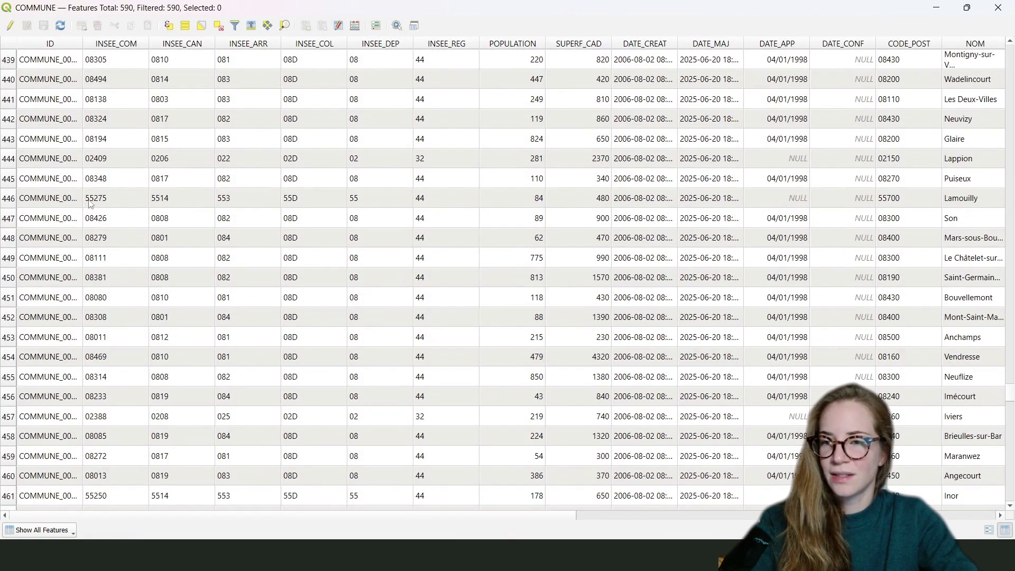
- Start a selection by expression on the COMMUNE table and build the expression "INSEE_DEP" = '08' from the field's unique values
{"action": "left_click", "coordinate": [168, 26]}
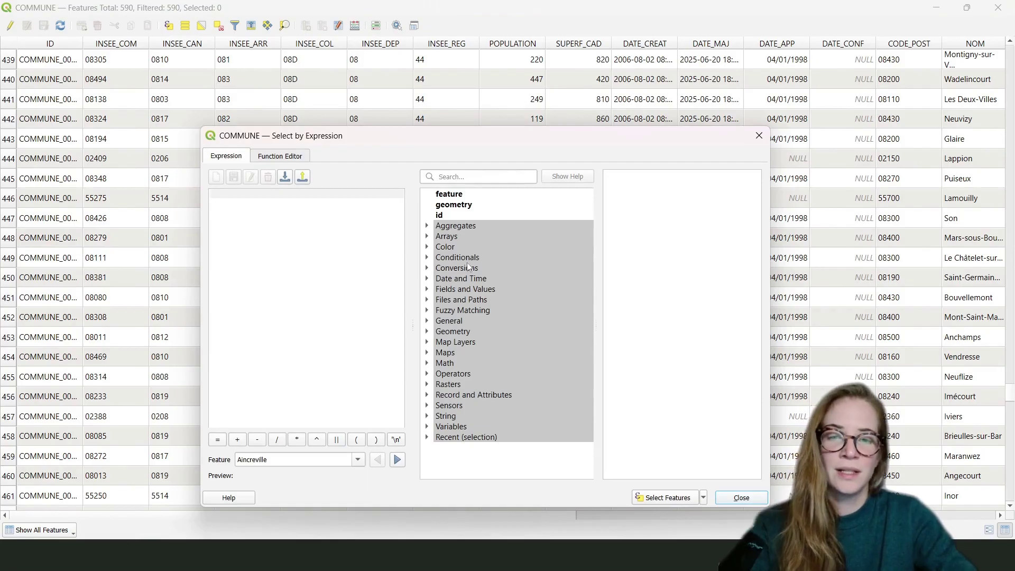
{"action": "double_click", "coordinate": [464, 288]}
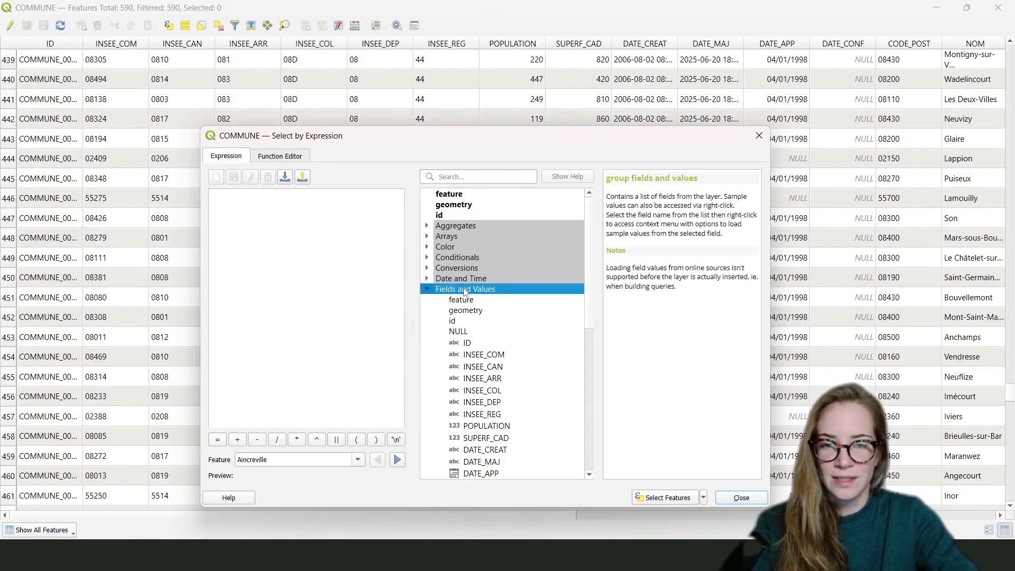
{"action": "left_click", "coordinate": [497, 353]}
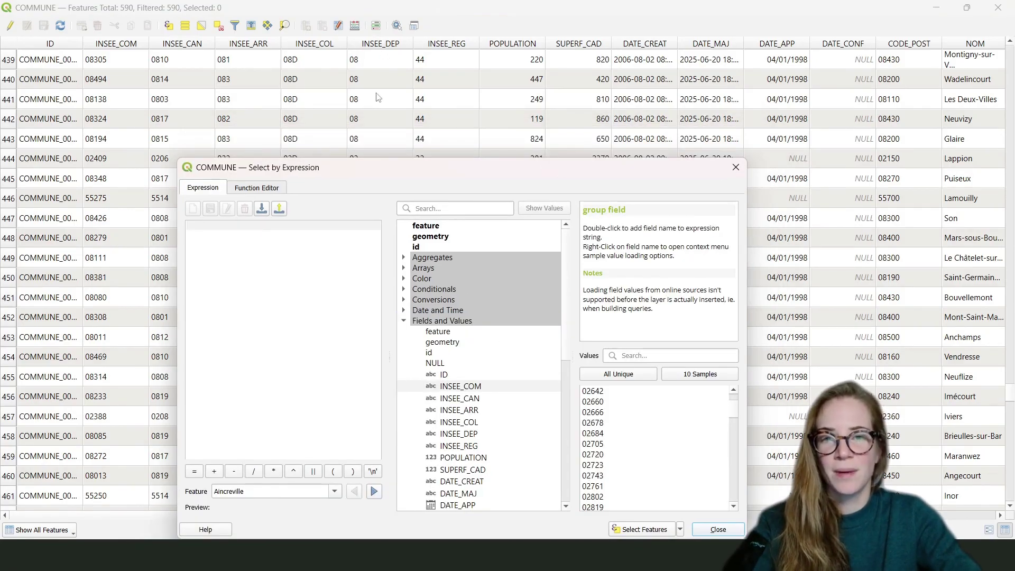
{"action": "double_click", "coordinate": [472, 434]}
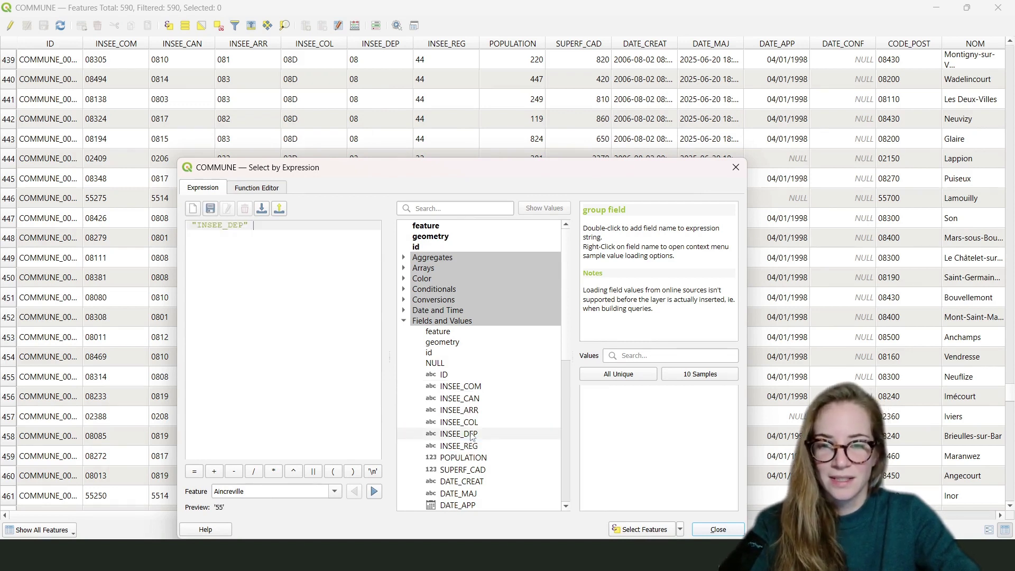
{"action": "left_click", "coordinate": [193, 473]}
{"action": "left_click", "coordinate": [630, 374]}
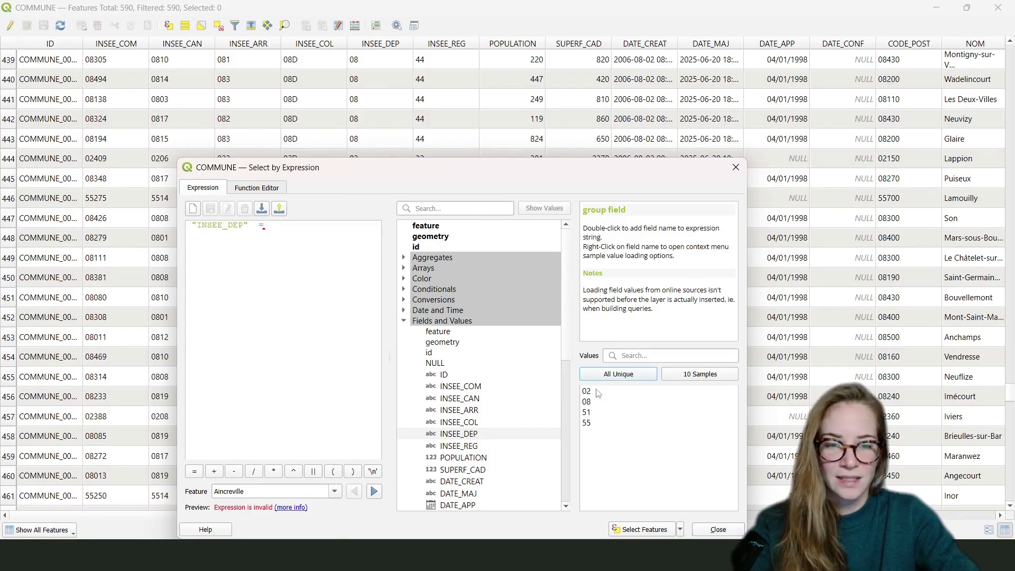
{"action": "left_click", "coordinate": [607, 405]}
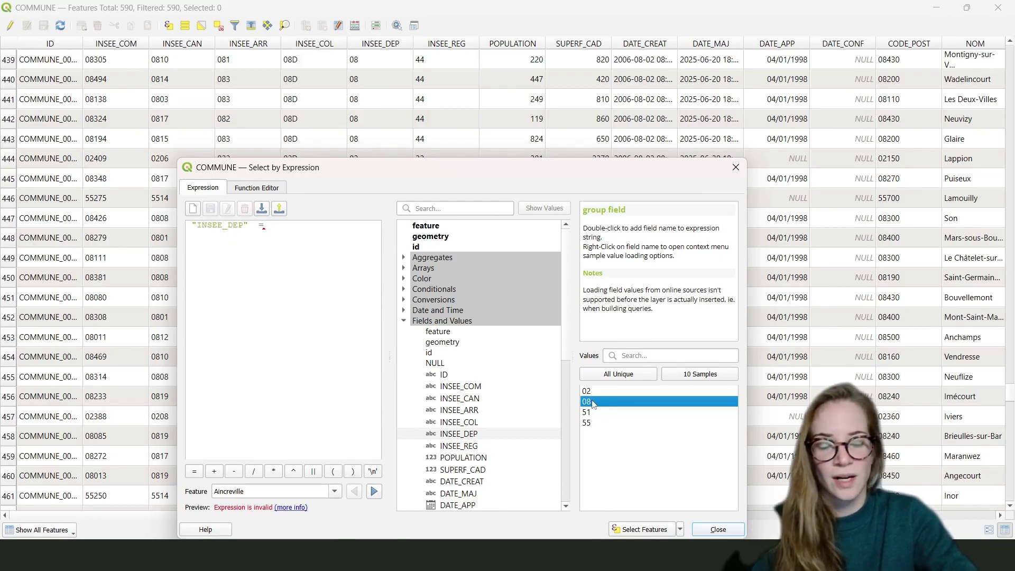
{"action": "double_click", "coordinate": [595, 405]}
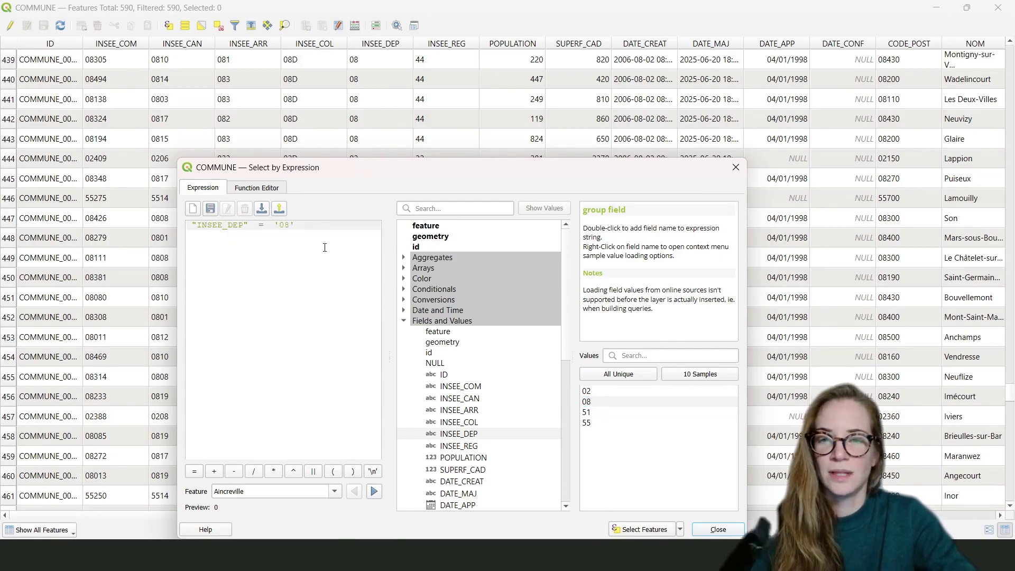
- Select the COMMUNE features matching the expression, and close the expression dialog and attribute table
{"action": "left_click_drag", "start_coordinate": [449, 179], "coordinate": [465, 111]}
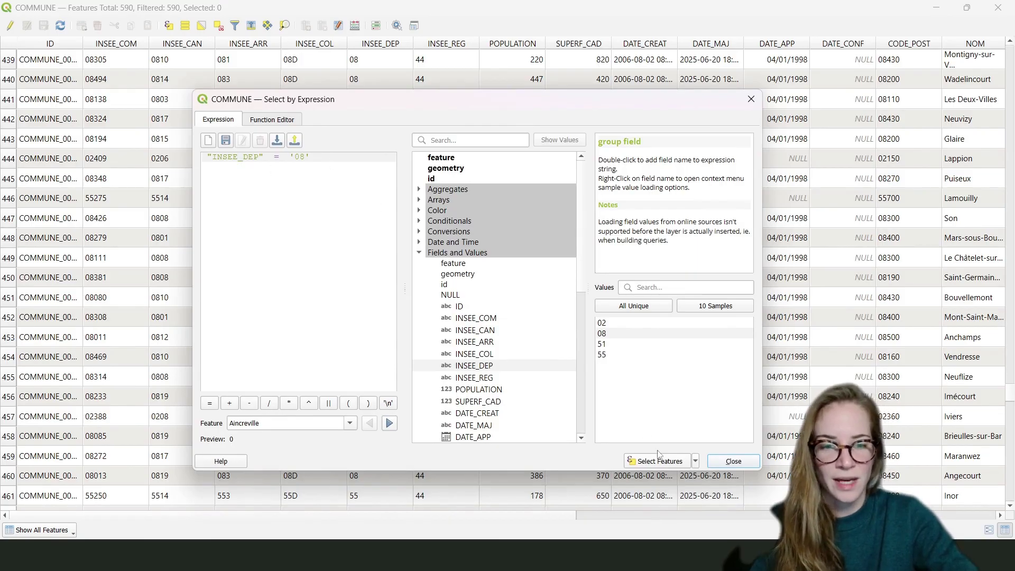
{"action": "left_click", "coordinate": [679, 462]}
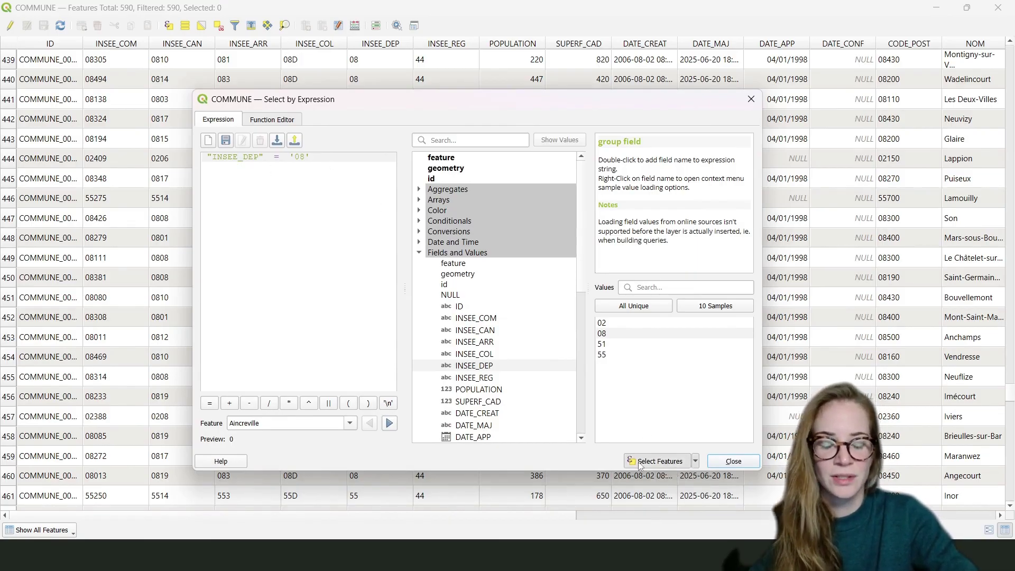
{"action": "left_click", "coordinate": [733, 462]}
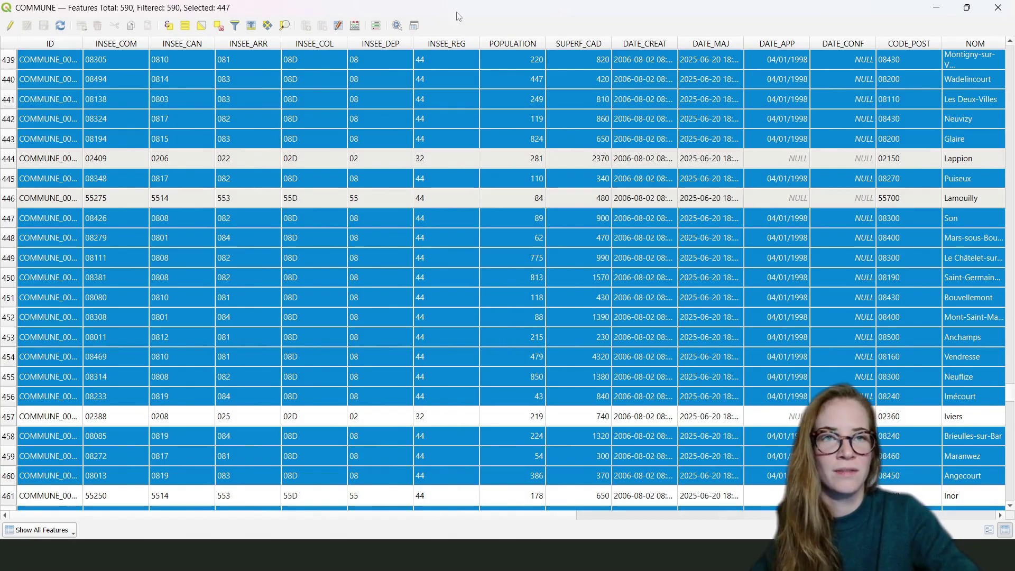
{"action": "left_click", "coordinate": [998, 7]}
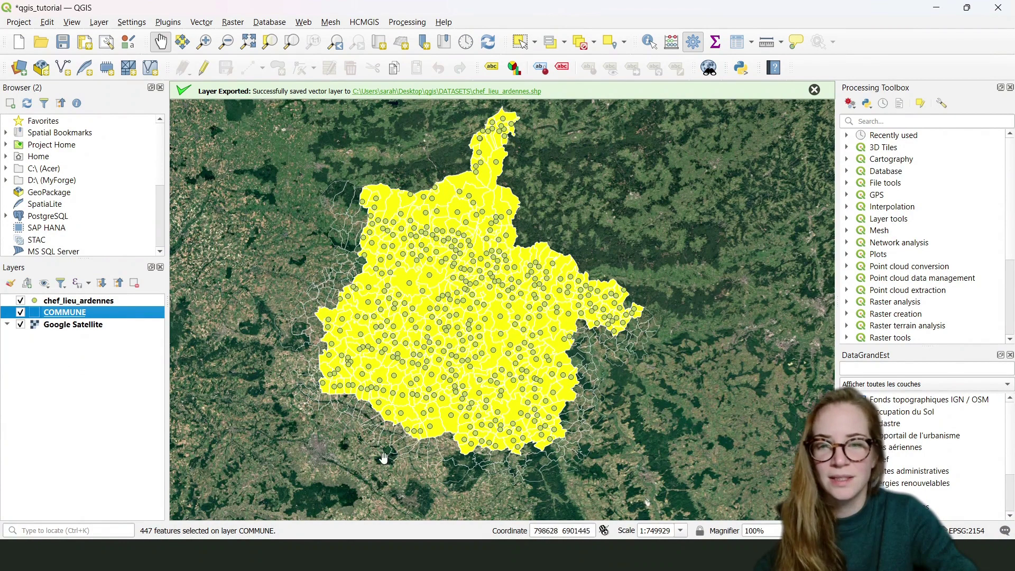
- Export only the selected COMMUNE features as an ESRI Shapefile named ardennes_municipalities in the DATASETS folder
{"action": "right_click", "coordinate": [74, 316]}
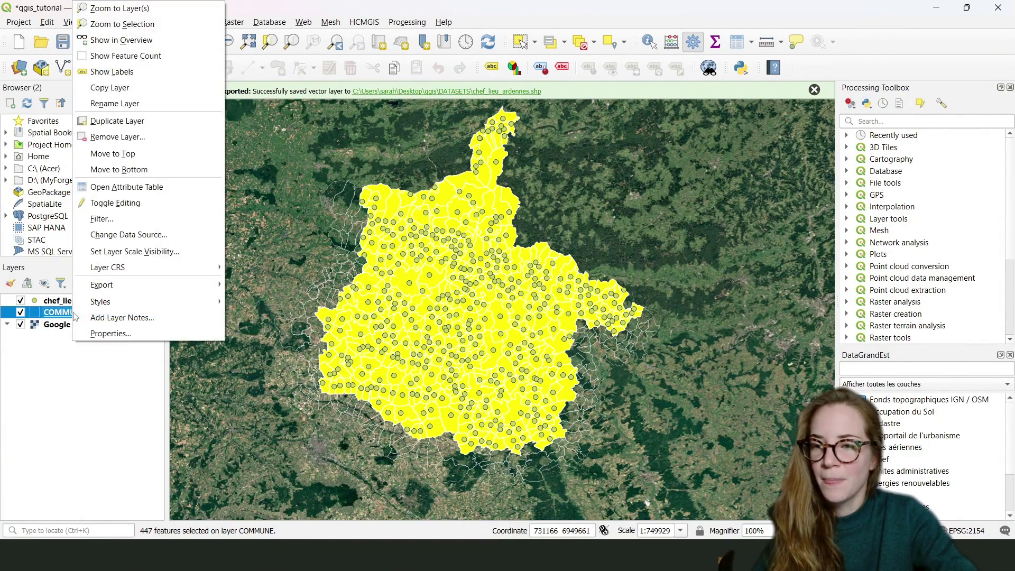
{"action": "mouse_move", "coordinate": [106, 285]}
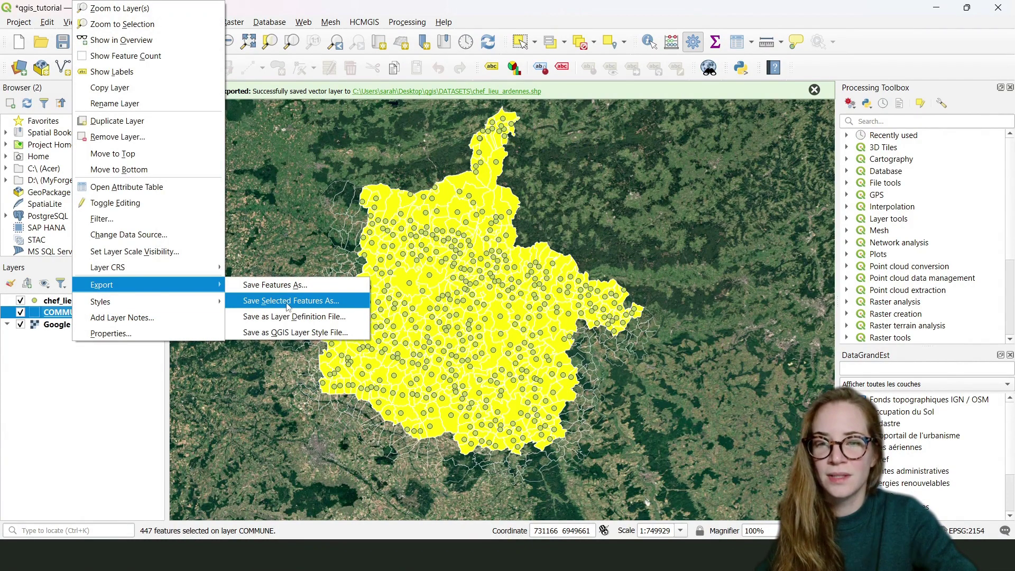
{"action": "left_click", "coordinate": [254, 301]}
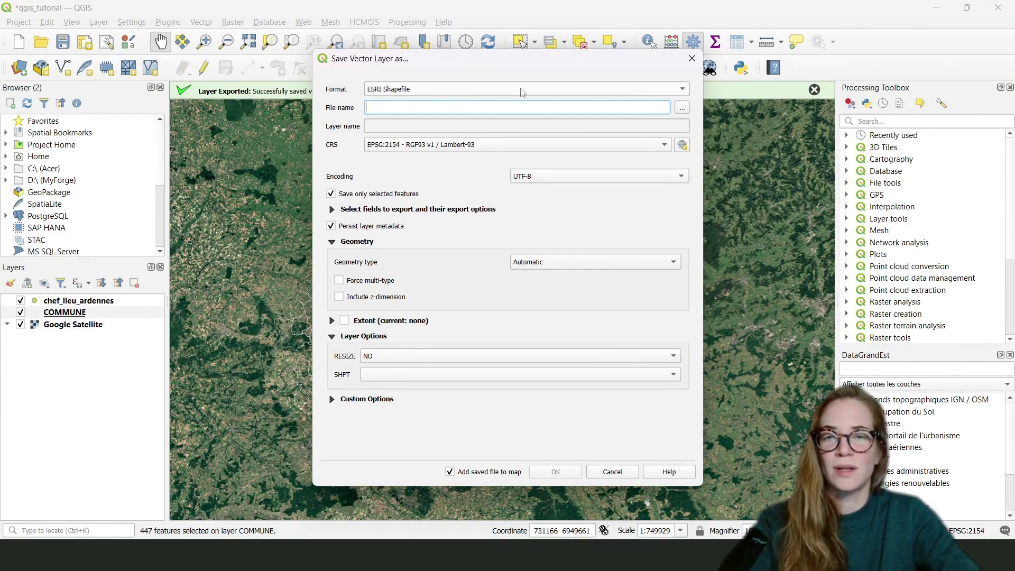
{"action": "left_click", "coordinate": [682, 108]}
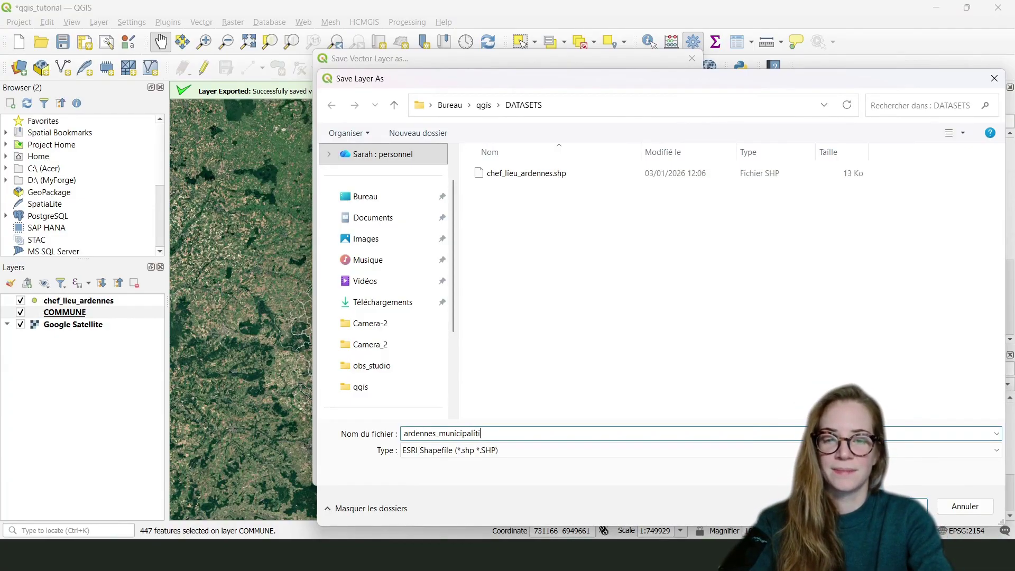
{"action": "key", "text": "Return"}
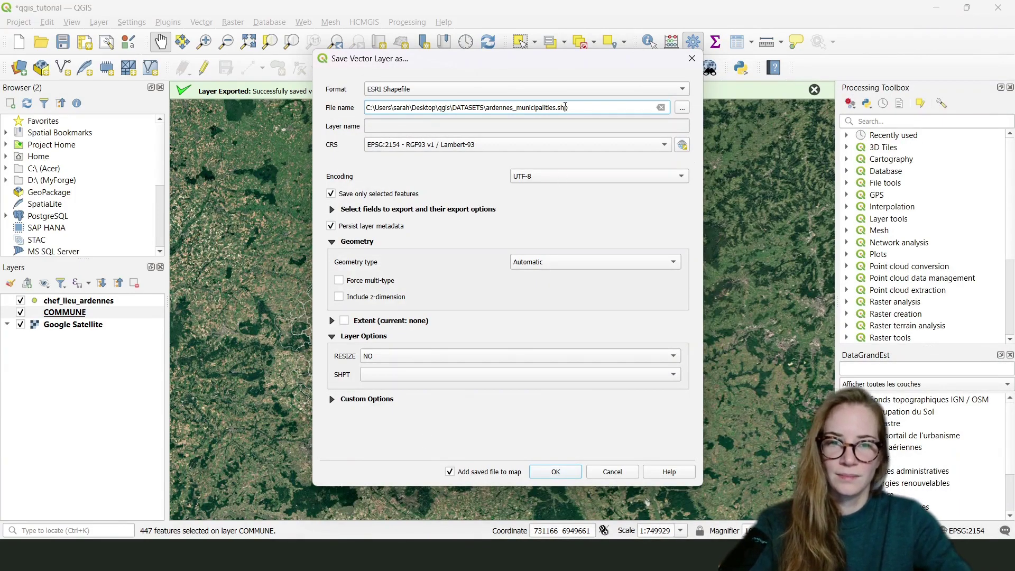
{"action": "left_click", "coordinate": [565, 472]}
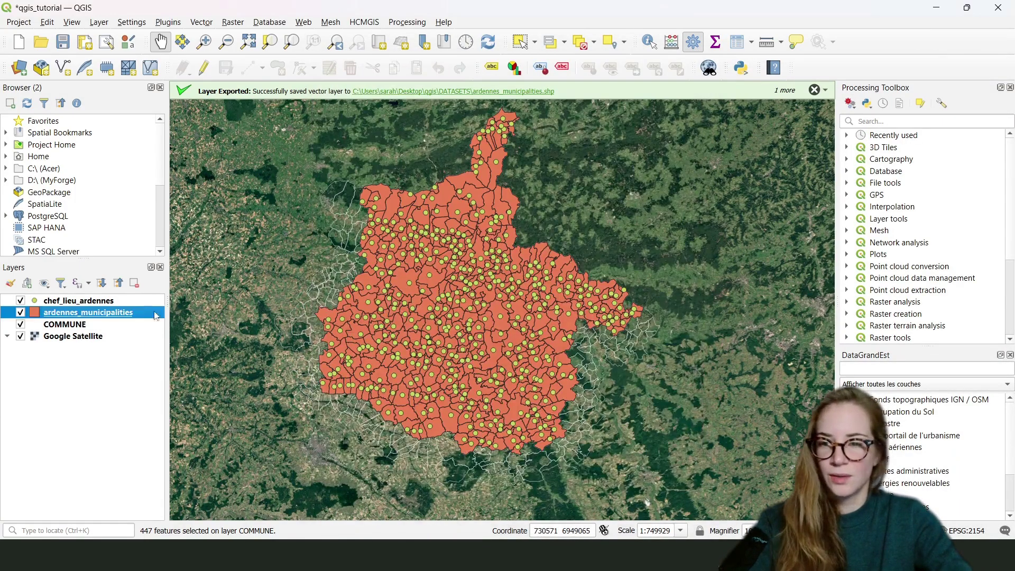
- Remove the COMMUNE layer from the project and make chef_lieu_ardennes the active layer
{"action": "right_click", "coordinate": [60, 332]}
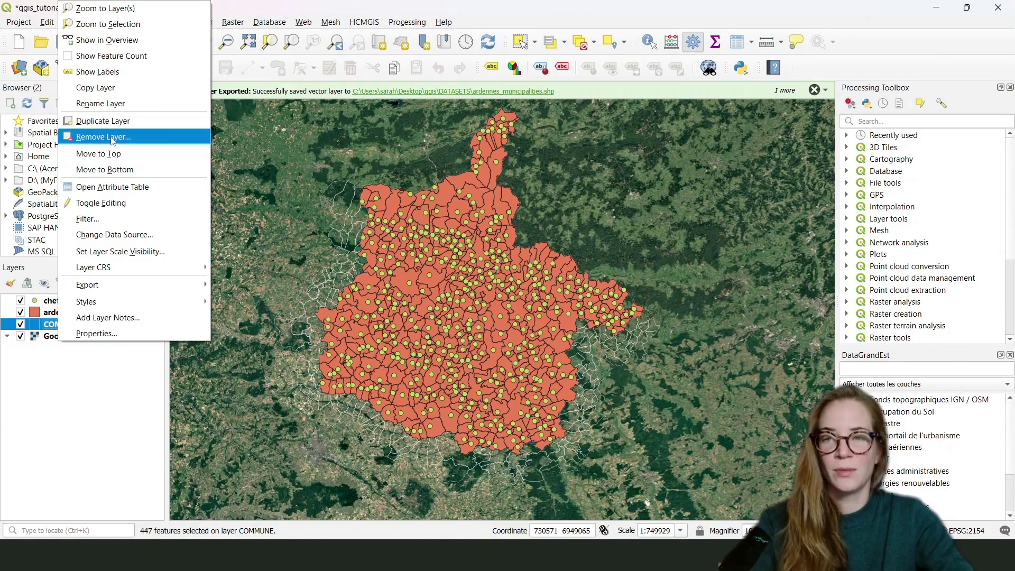
{"action": "left_click", "coordinate": [114, 139]}
{"action": "left_click", "coordinate": [487, 292]}
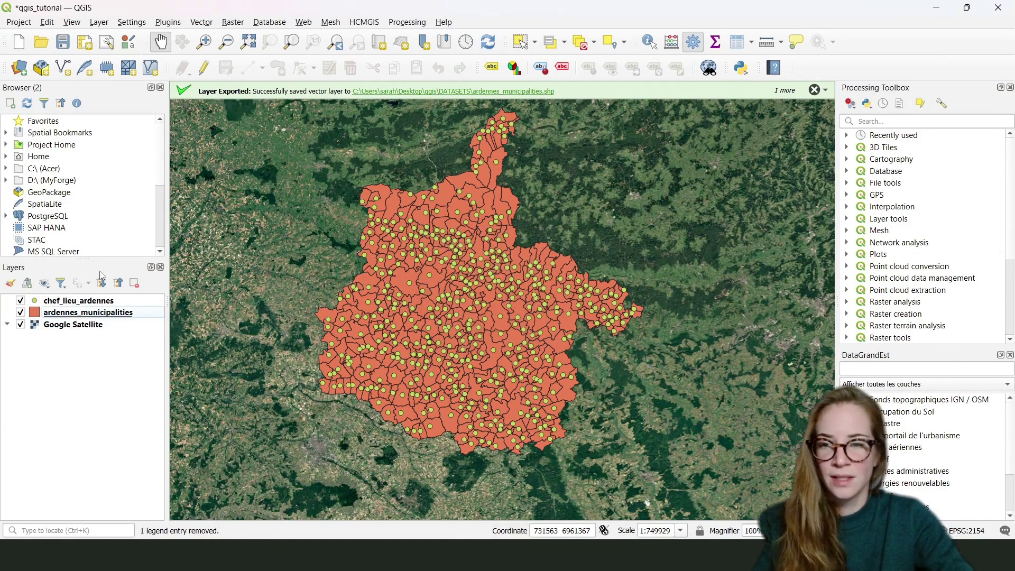
{"action": "left_click", "coordinate": [84, 301]}
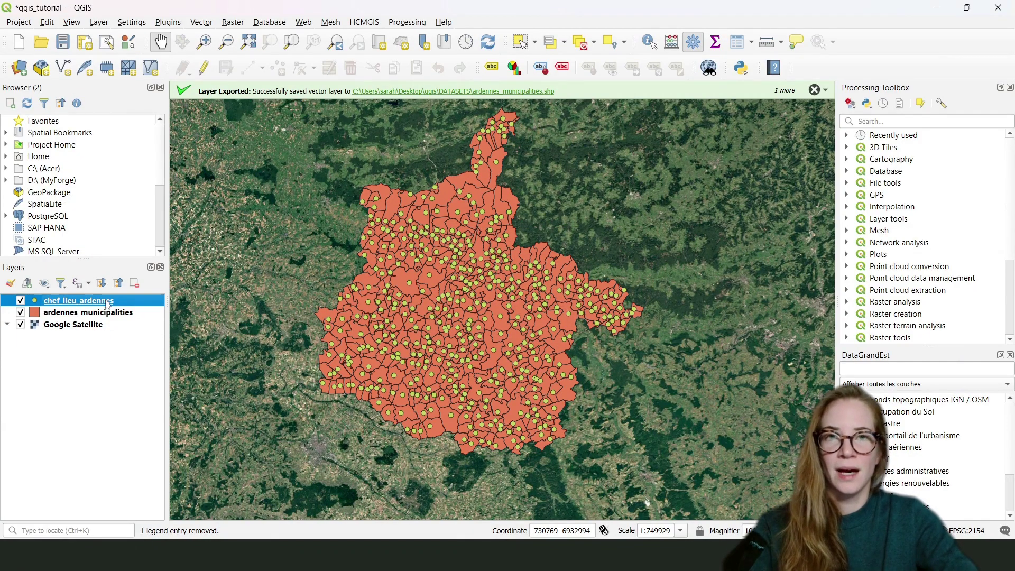
{"action": "left_click", "coordinate": [75, 312]}
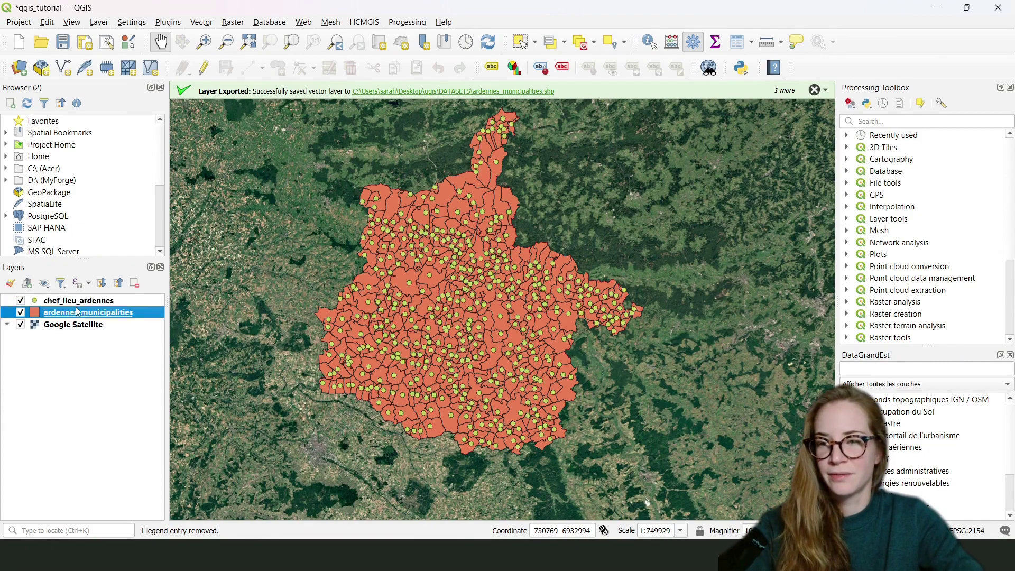
{"action": "left_click", "coordinate": [78, 303]}
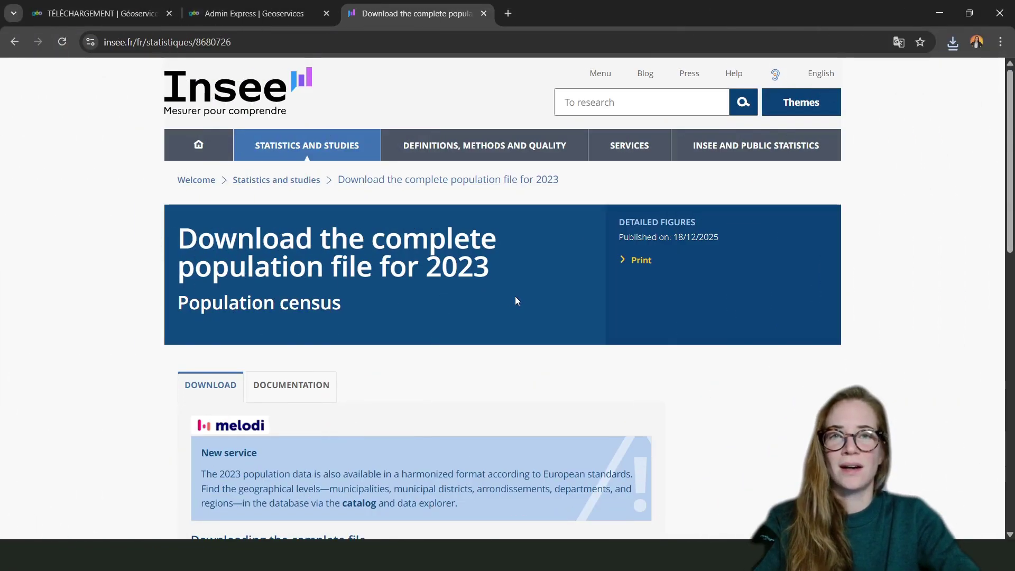
- In the browser, download the CSV and PDF versions of Insee's complete 2023 population file for France excluding Mayotte
{"action": "scroll", "coordinate": [566, 293], "scroll_direction": "down", "scroll_amount": 2}
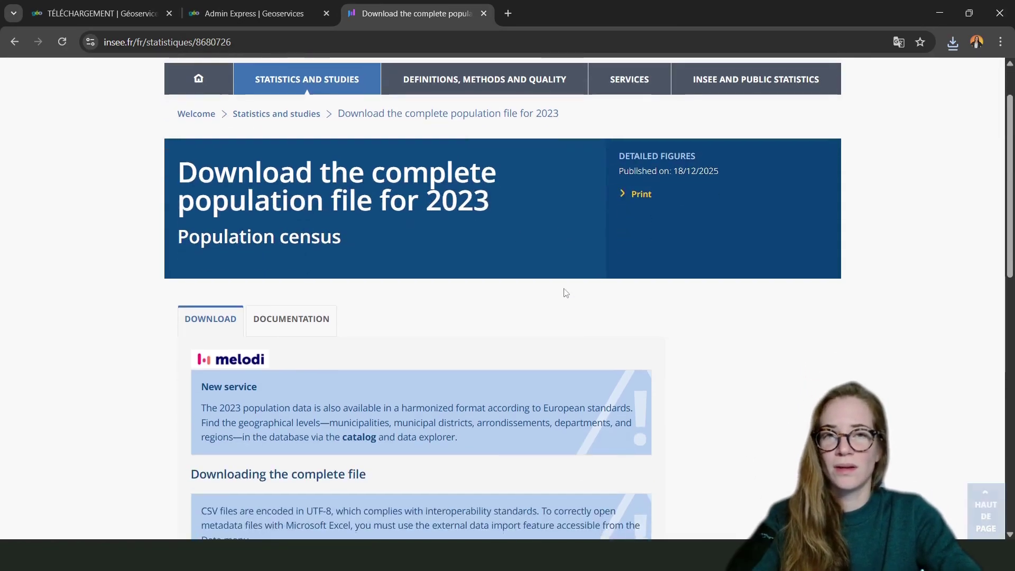
{"action": "scroll", "coordinate": [576, 290], "scroll_direction": "up", "scroll_amount": 2}
{"action": "scroll", "coordinate": [471, 259], "scroll_direction": "down", "scroll_amount": 5}
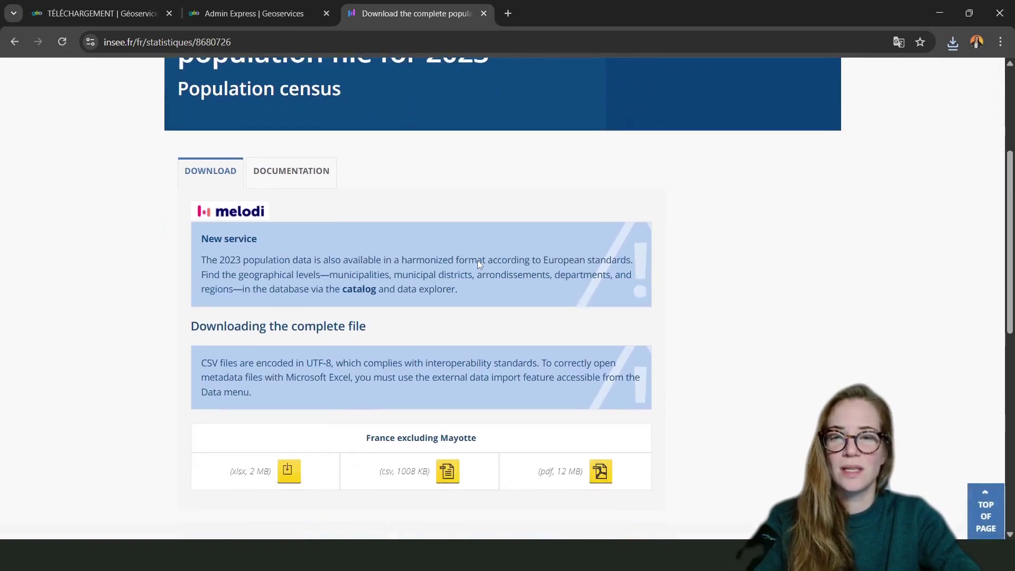
{"action": "scroll", "coordinate": [477, 260], "scroll_direction": "down", "scroll_amount": 3}
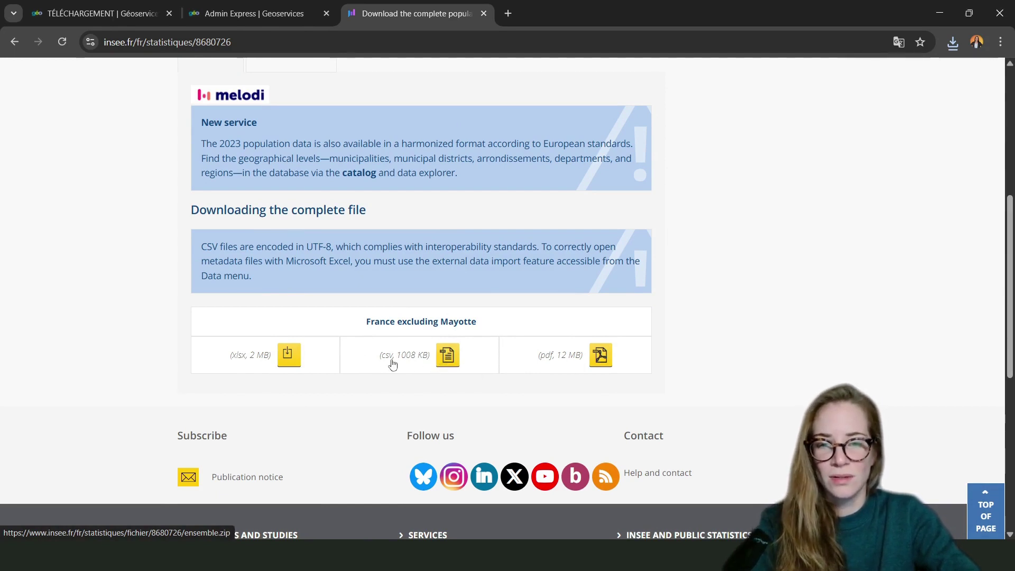
{"action": "left_click", "coordinate": [448, 357]}
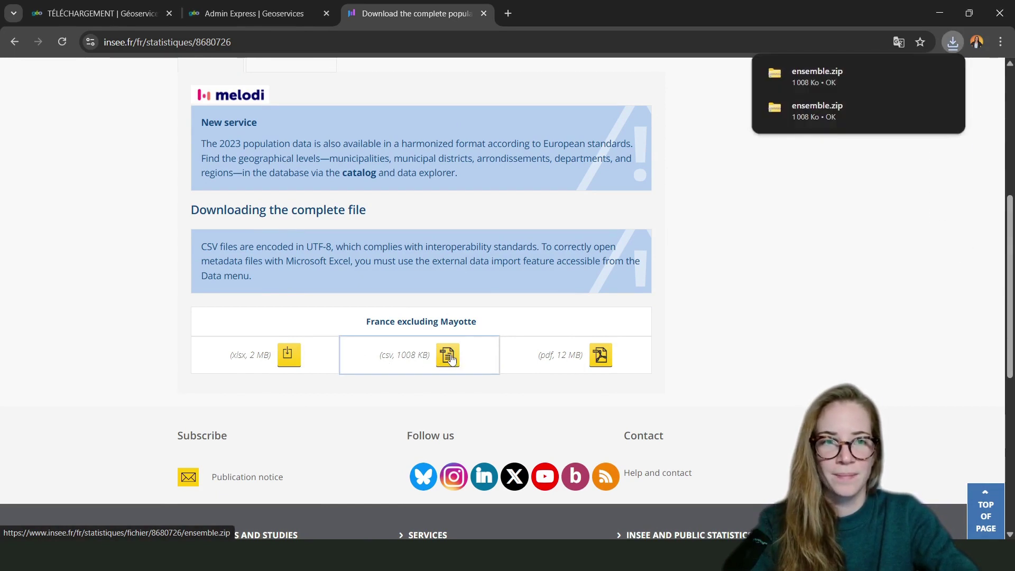
{"action": "left_click", "coordinate": [602, 358]}
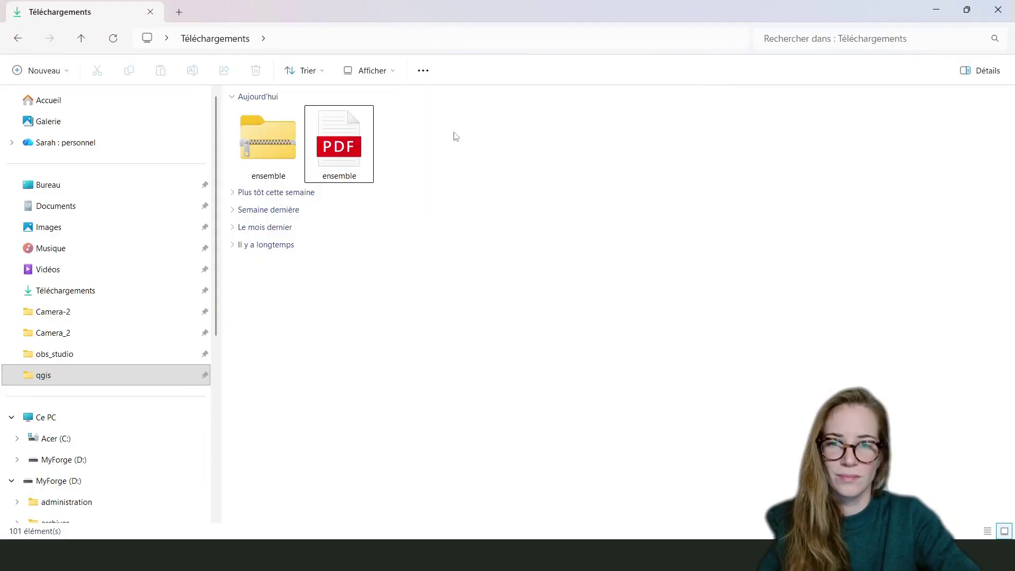
- In File Explorer, transfer the downloaded ensemble ZIP archive and ensemble PDF from Téléchargements to the DATASETS folder inside qgis
{"action": "left_click_drag", "start_coordinate": [454, 133], "coordinate": [274, 150]}
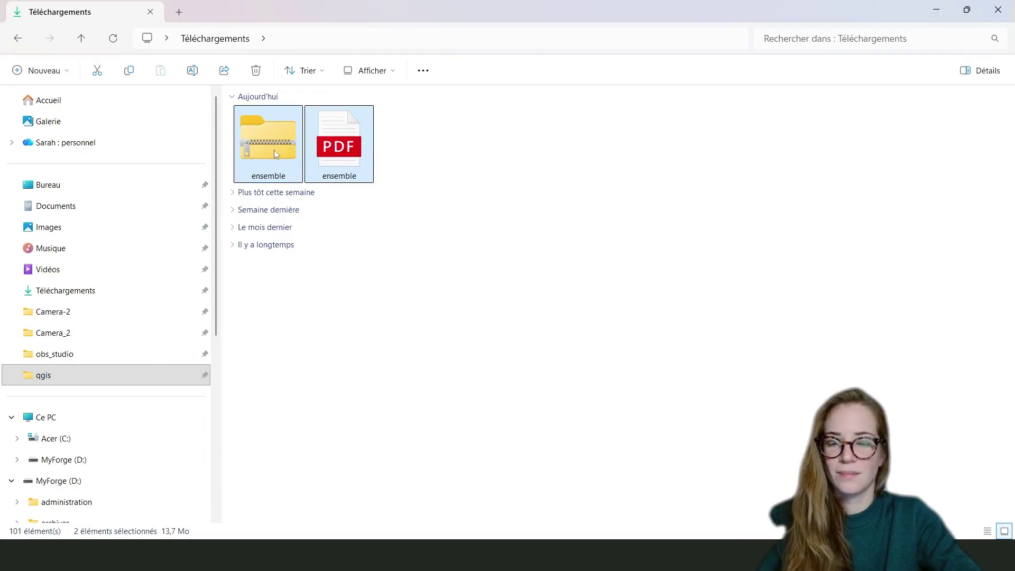
{"action": "key", "text": "alt+Left"}
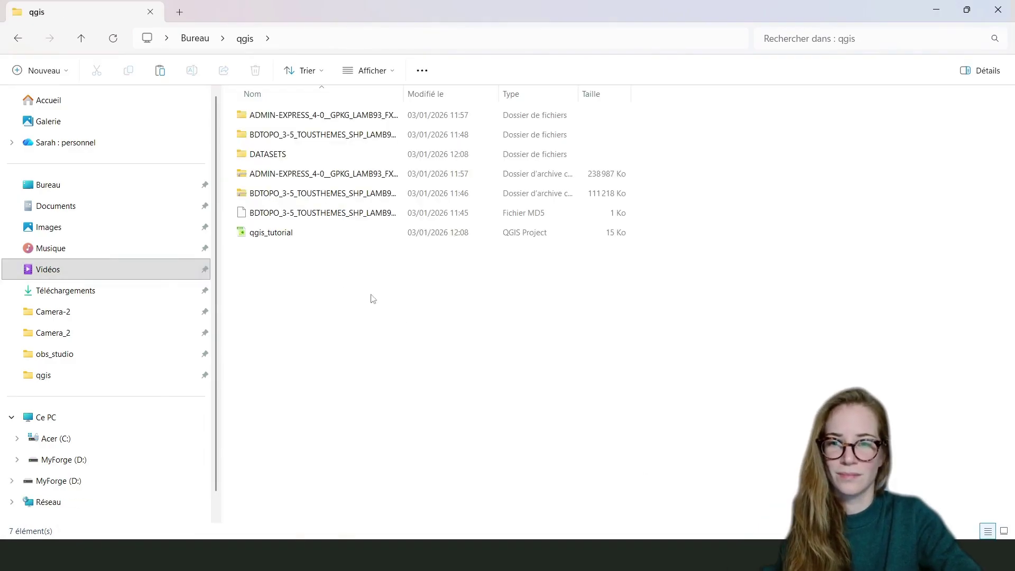
{"action": "double_click", "coordinate": [284, 155]}
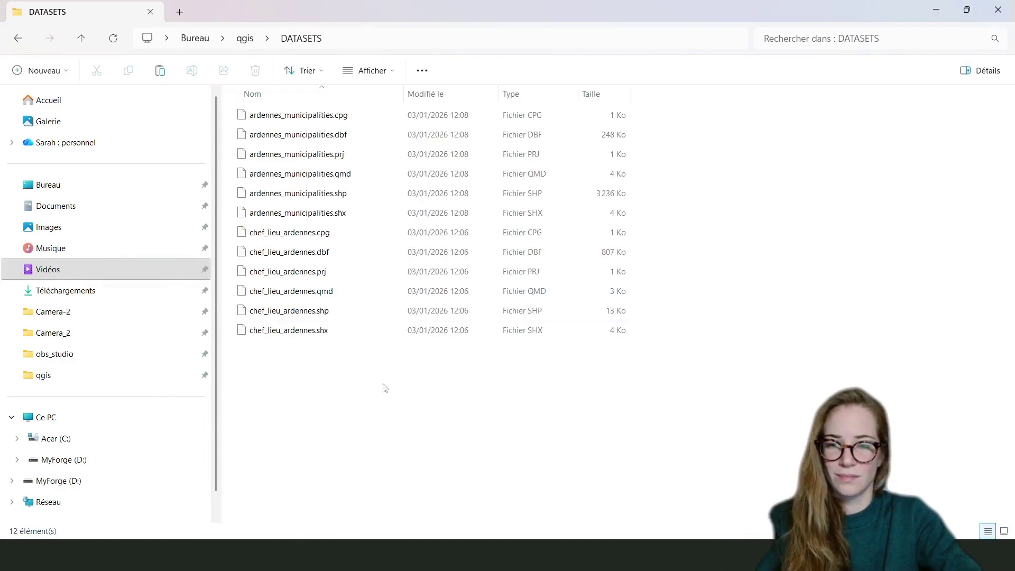
{"action": "key", "text": "ctrl+v"}
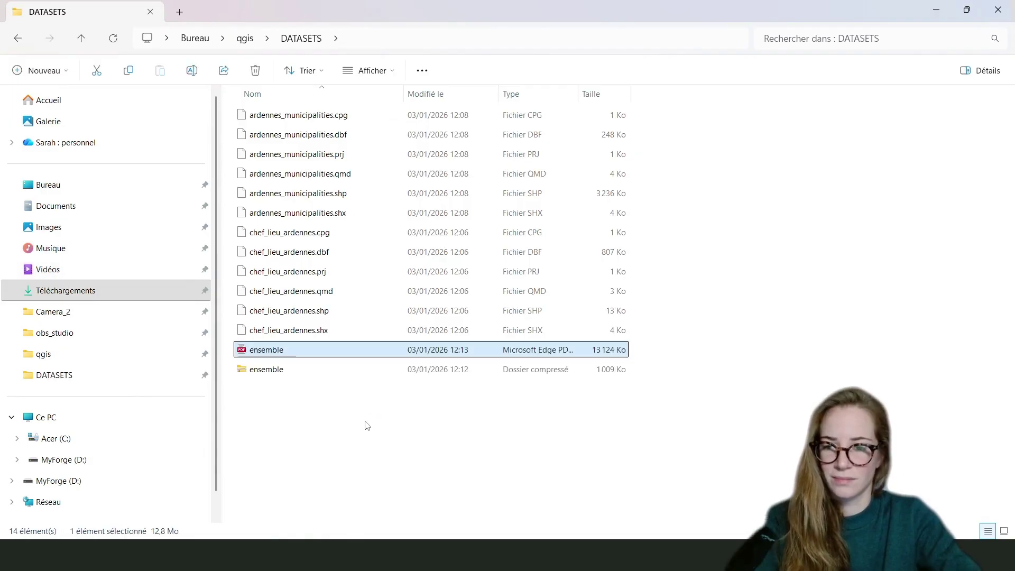
- Extract the ensemble ZIP archive in the DATASETS folder
{"action": "left_click", "coordinate": [248, 370]}
{"action": "right_click", "coordinate": [271, 374]}
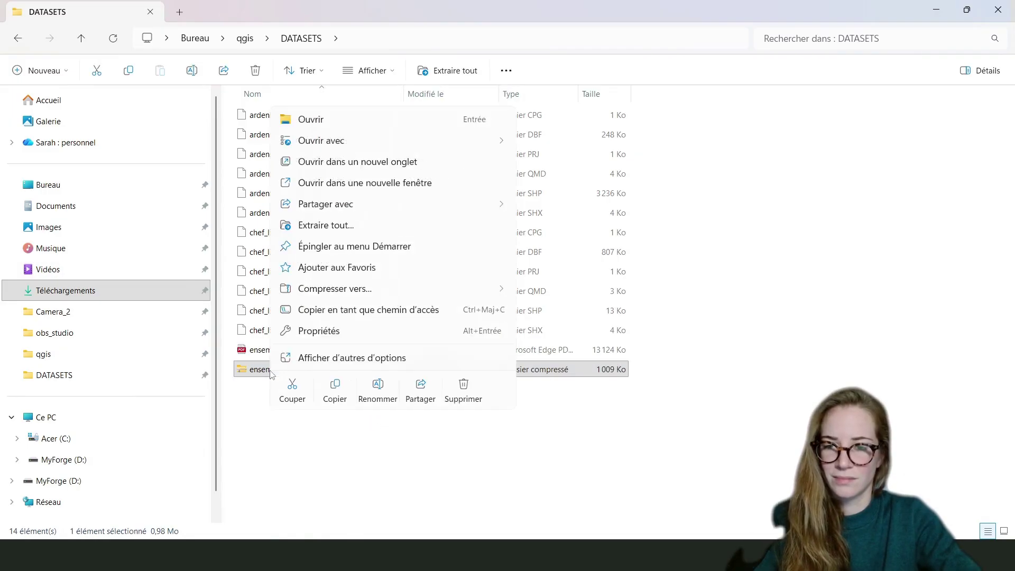
- Extract the ensemble archive into an ensemble folder within DATASETS and maximize the extracted folder's window
{"action": "left_click", "coordinate": [334, 226]}
{"action": "left_click", "coordinate": [613, 415]}
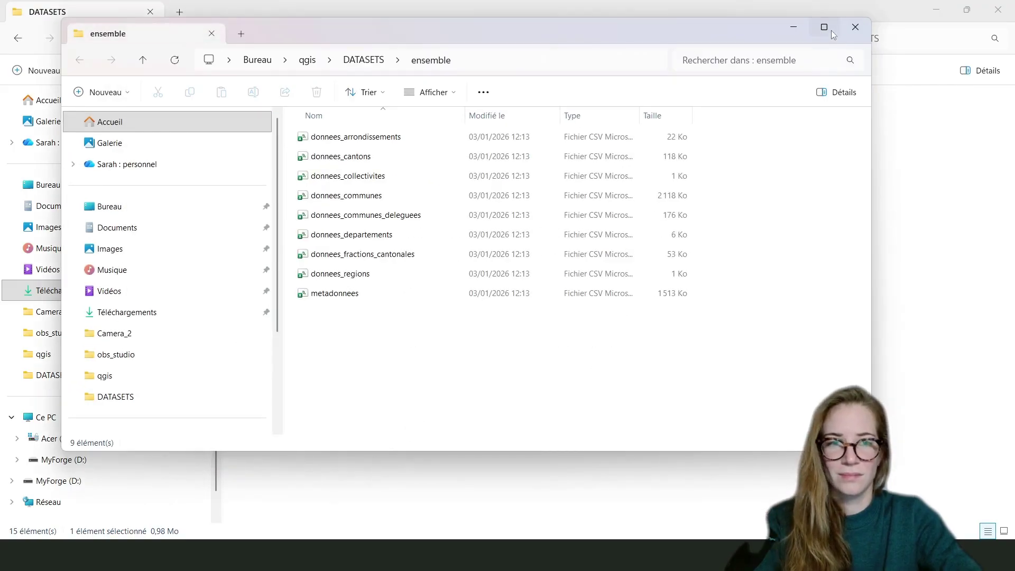
{"action": "left_click", "coordinate": [821, 29]}
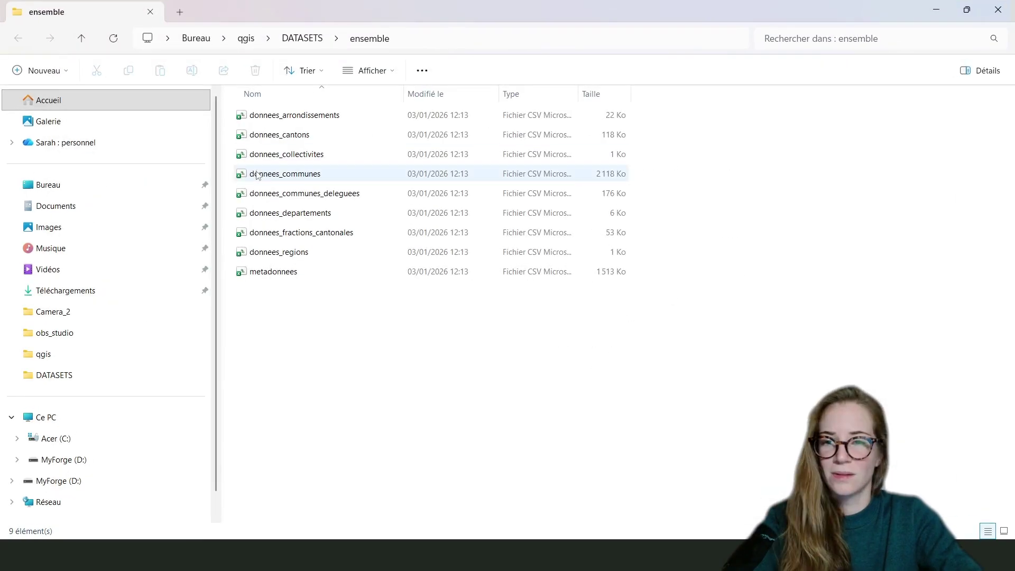
- Open the donnees_communes CSV file from the extracted ensemble folder in Excel
{"action": "left_click", "coordinate": [303, 156]}
{"action": "left_click", "coordinate": [305, 175]}
{"action": "left_click", "coordinate": [319, 312]}
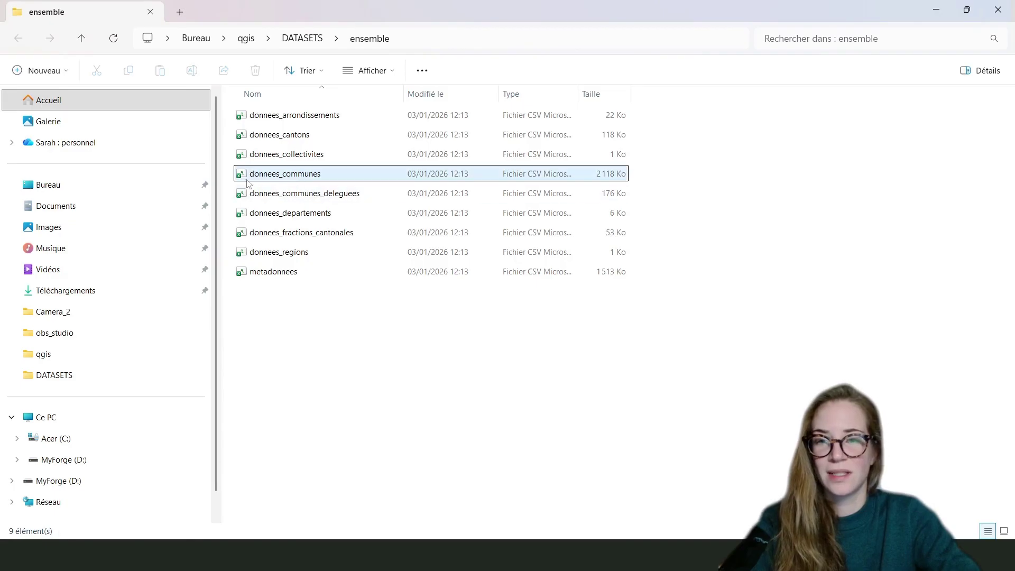
{"action": "left_click", "coordinate": [311, 177]}
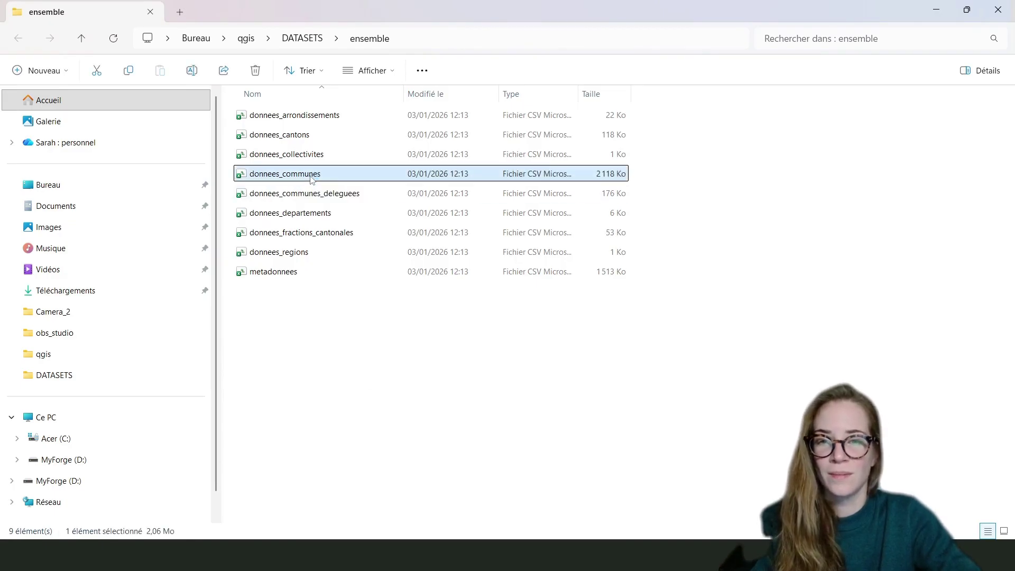
{"action": "double_click", "coordinate": [312, 180]}
- Examine the 08 department codes in column C and the matching commune codes in column G
{"action": "scroll", "coordinate": [225, 249], "scroll_direction": "up", "scroll_amount": 15}
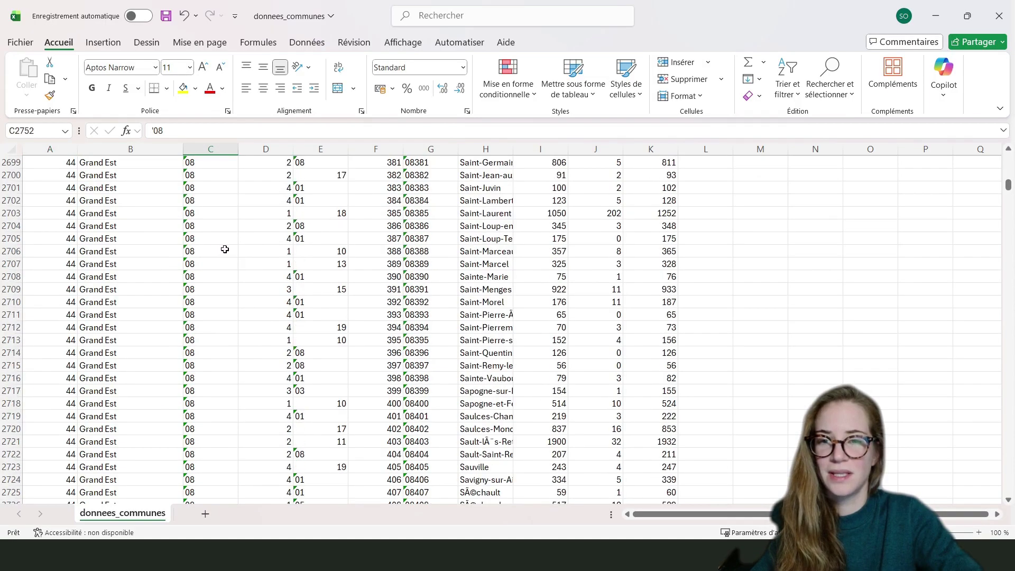
{"action": "scroll", "coordinate": [225, 249], "scroll_direction": "up", "scroll_amount": 4}
{"action": "left_click_drag", "start_coordinate": [433, 226], "coordinate": [433, 356]}
{"action": "left_click", "coordinate": [536, 234]}
{"action": "left_click_drag", "start_coordinate": [434, 226], "coordinate": [433, 332]}
{"action": "left_click", "coordinate": [437, 239]}
{"action": "scroll", "coordinate": [439, 228], "scroll_direction": "up", "scroll_amount": 4}
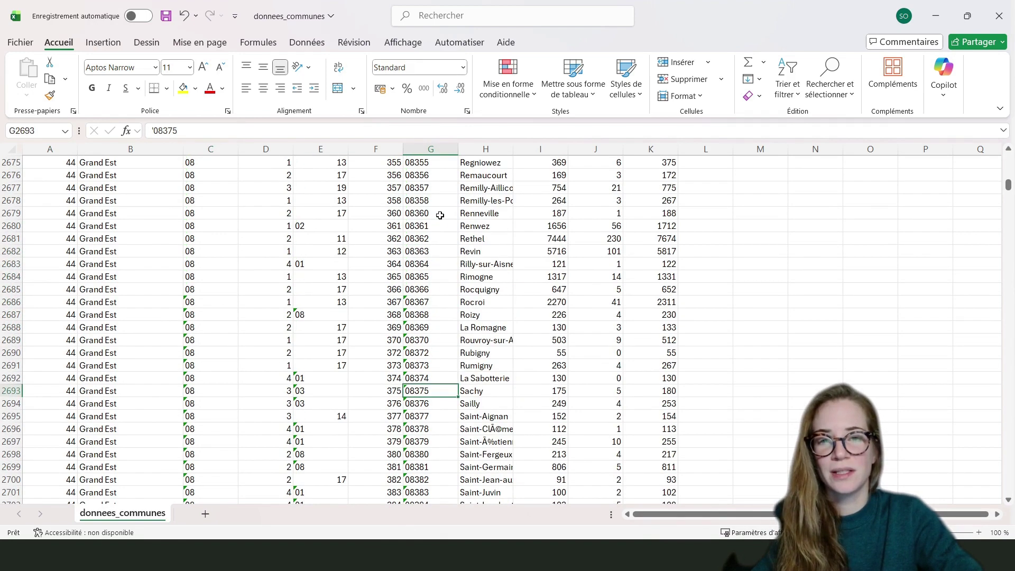
{"action": "left_click_drag", "start_coordinate": [211, 240], "coordinate": [206, 417]}
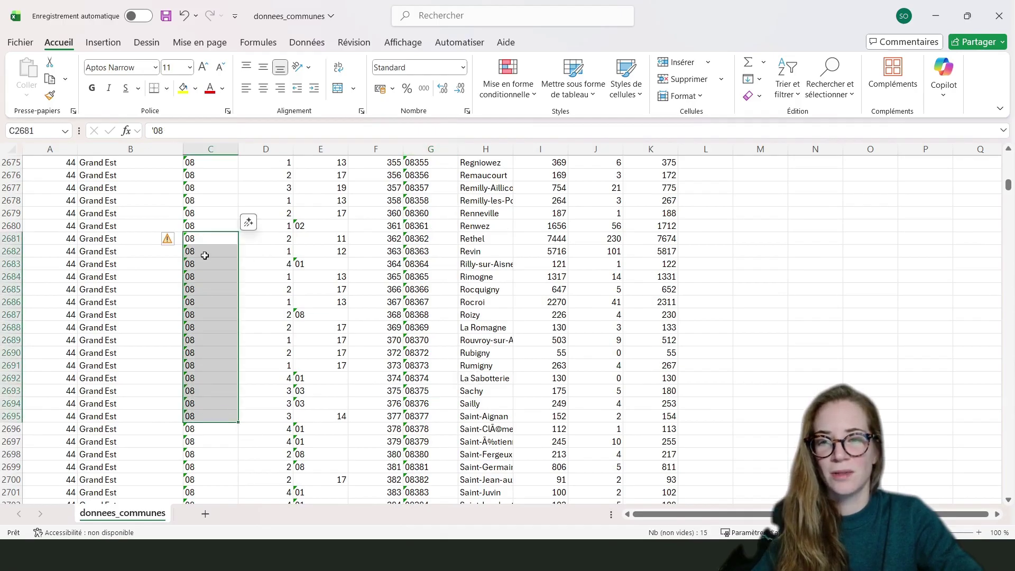
{"action": "scroll", "coordinate": [203, 249], "scroll_direction": "up", "scroll_amount": 20}
{"action": "scroll", "coordinate": [207, 234], "scroll_direction": "up", "scroll_amount": 6}
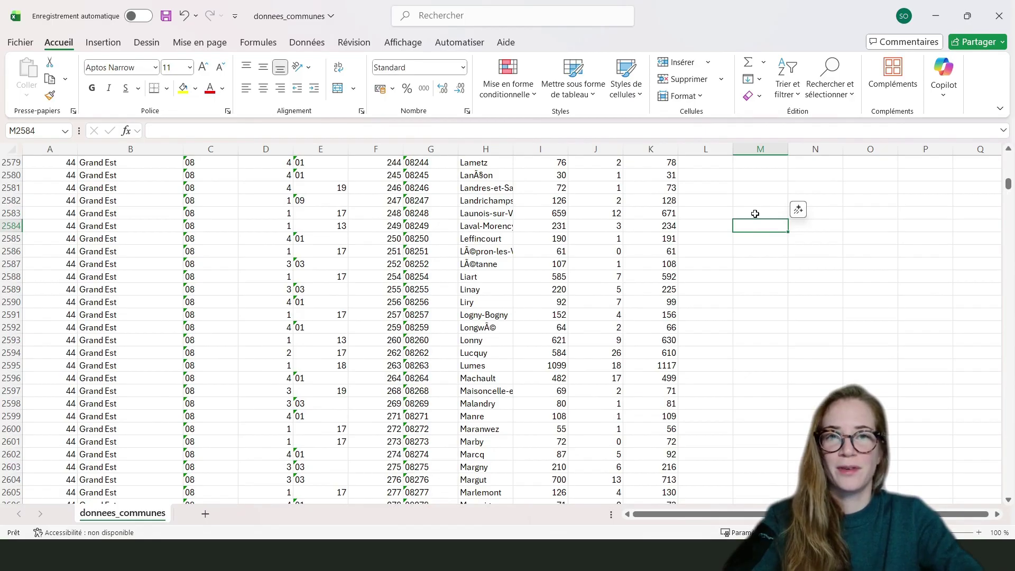
{"action": "scroll", "coordinate": [209, 205], "scroll_direction": "up", "scroll_amount": 10}
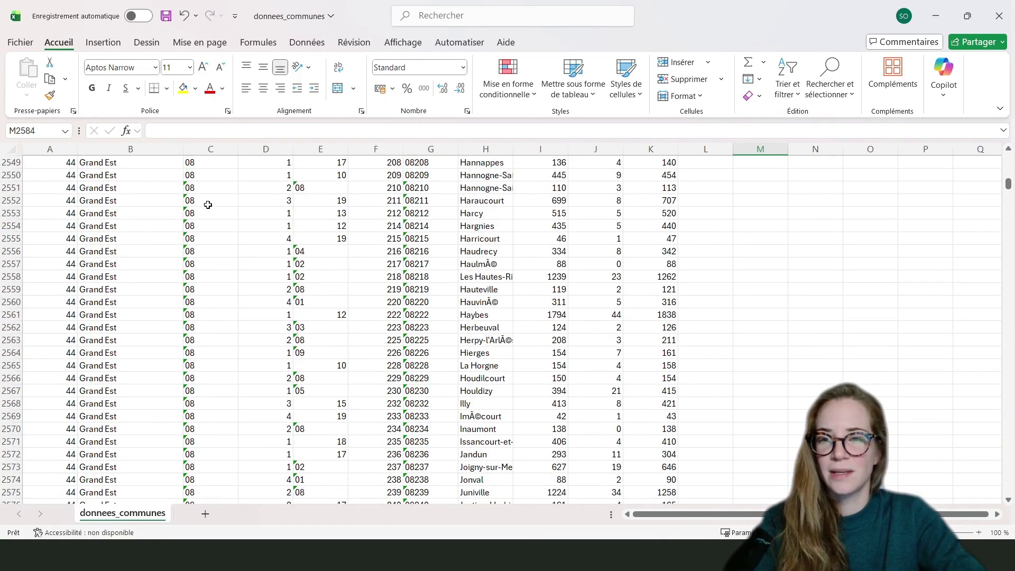
{"action": "left_click_drag", "start_coordinate": [204, 186], "coordinate": [209, 276]}
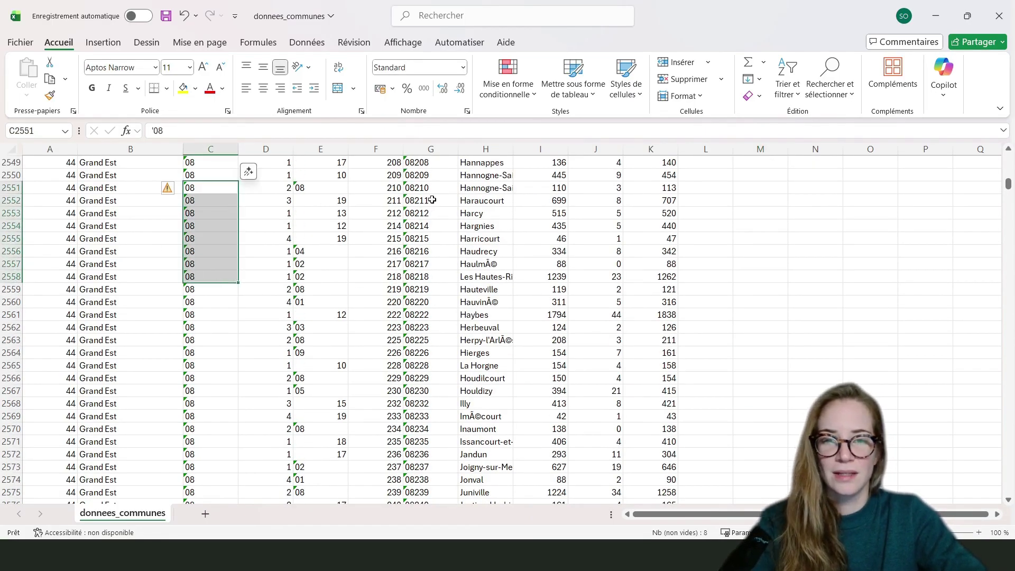
{"action": "left_click_drag", "start_coordinate": [431, 187], "coordinate": [431, 302]}
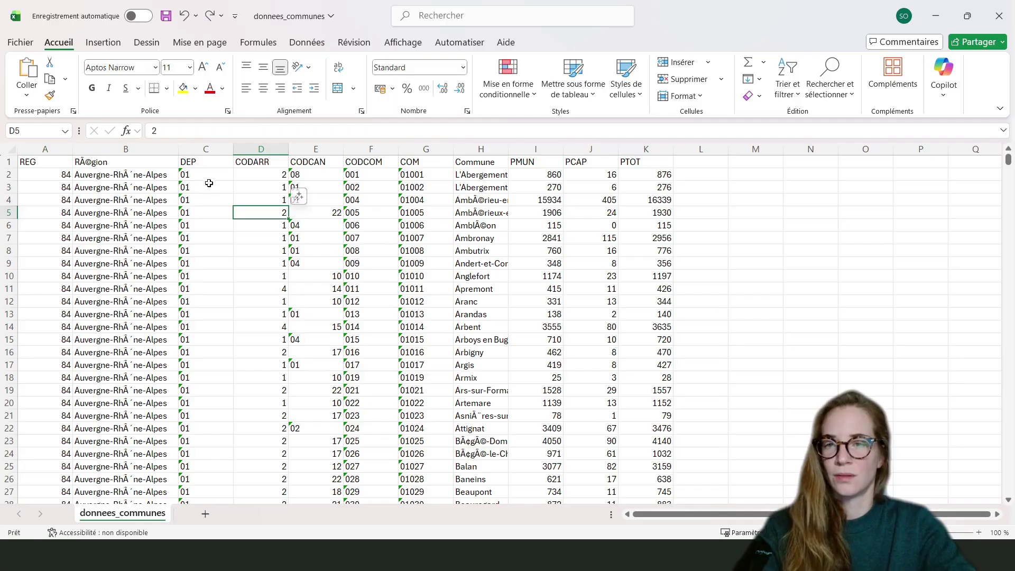
- Select all DEP values from C2 down and filter them by the selected cell's value, 01
{"action": "left_click", "coordinate": [207, 177]}
{"action": "key", "text": "ctrl+shift+Down"}
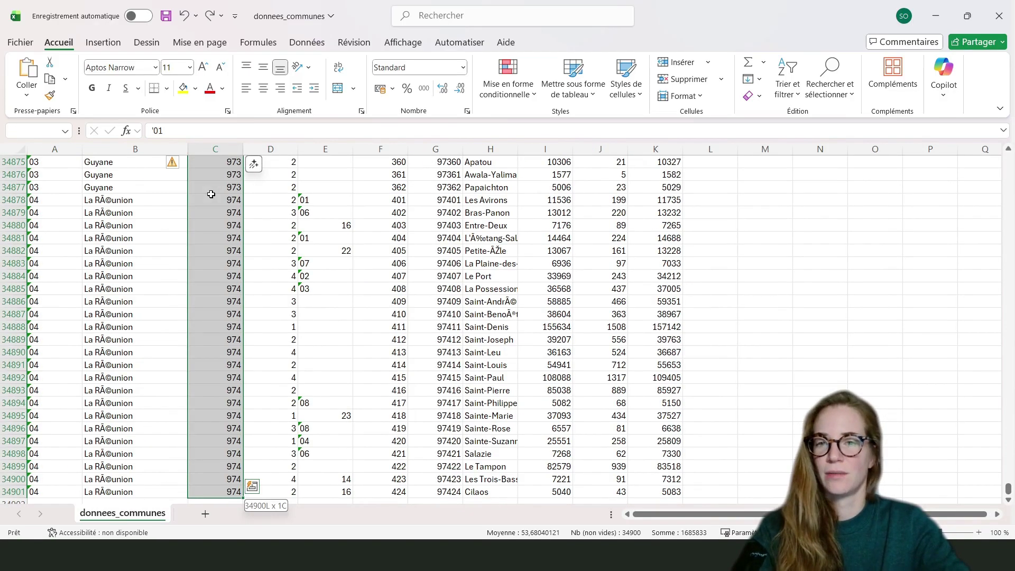
{"action": "left_click_drag", "start_coordinate": [1005, 491], "coordinate": [1008, 159]}
{"action": "right_click", "coordinate": [204, 209]}
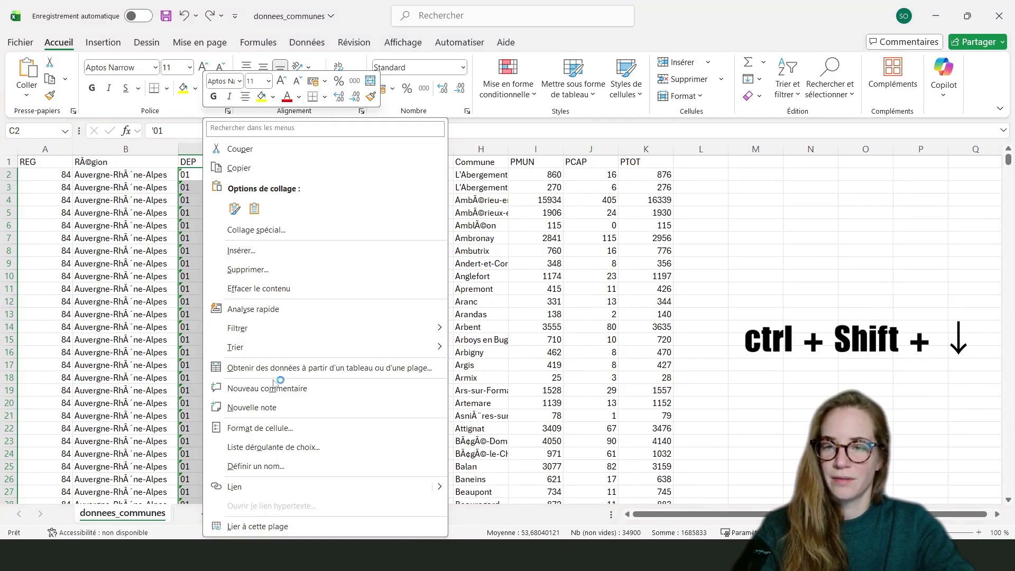
{"action": "mouse_move", "coordinate": [254, 330]}
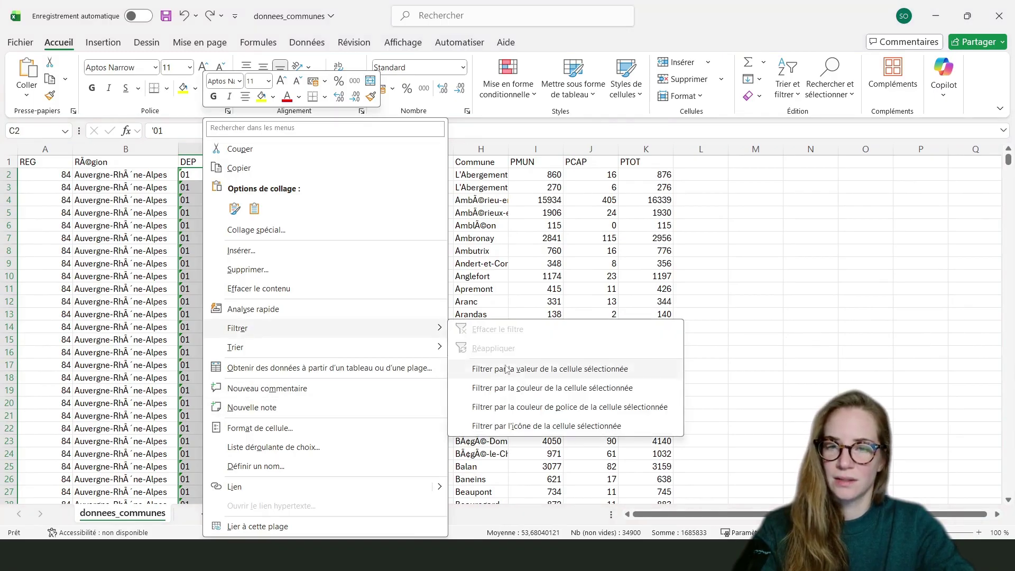
{"action": "left_click", "coordinate": [542, 372]}
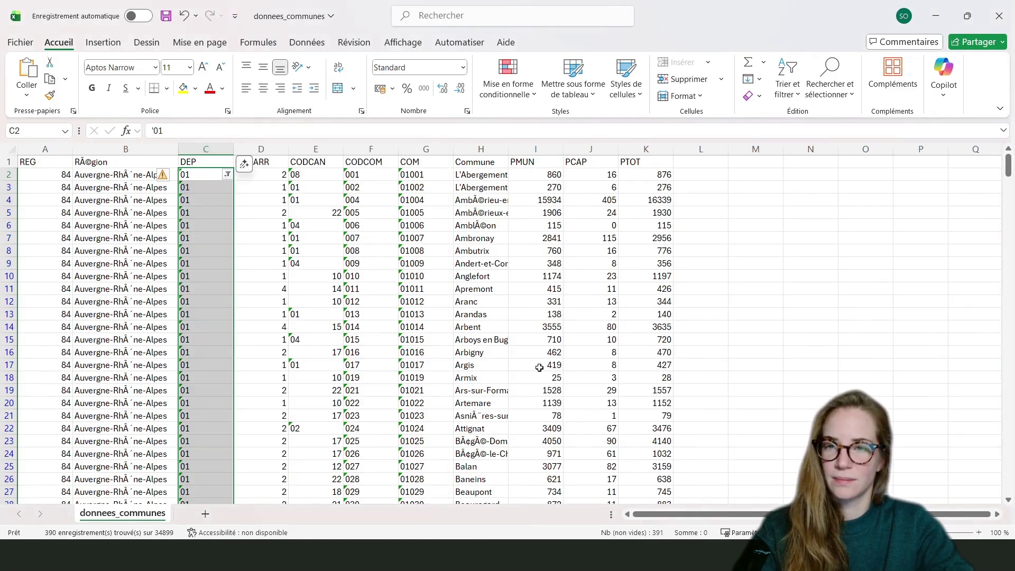
- Change the DEP column filter so that only department code 08 is kept
{"action": "left_click", "coordinate": [227, 175]}
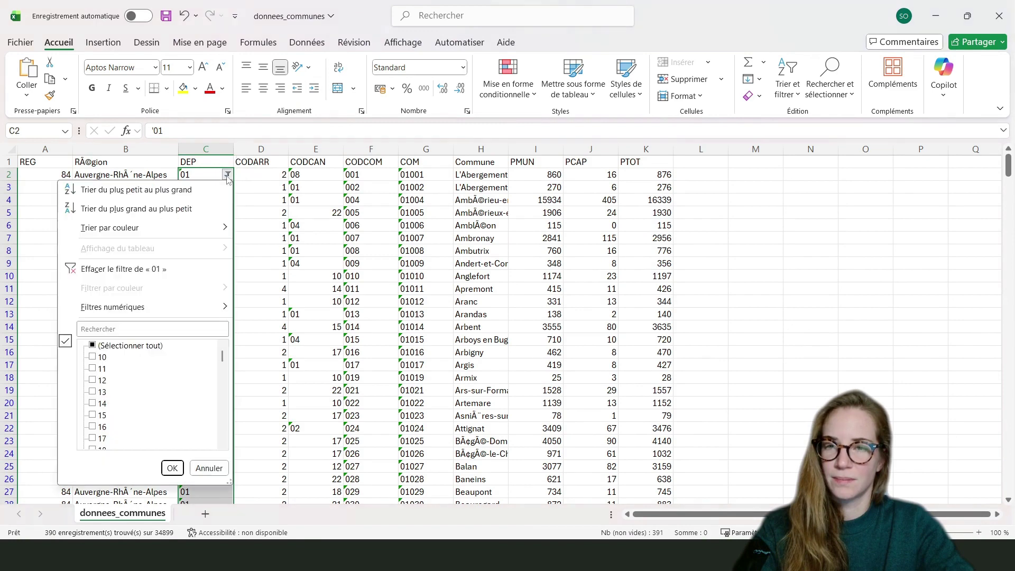
{"action": "left_click", "coordinate": [153, 329]}
{"action": "type", "text": "08"}
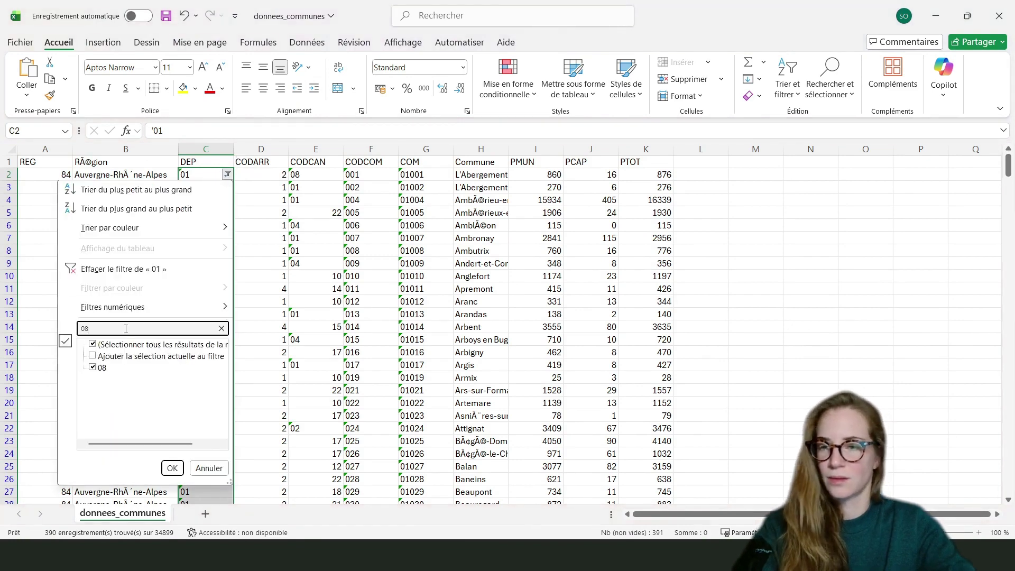
{"action": "key", "text": "Tab"}
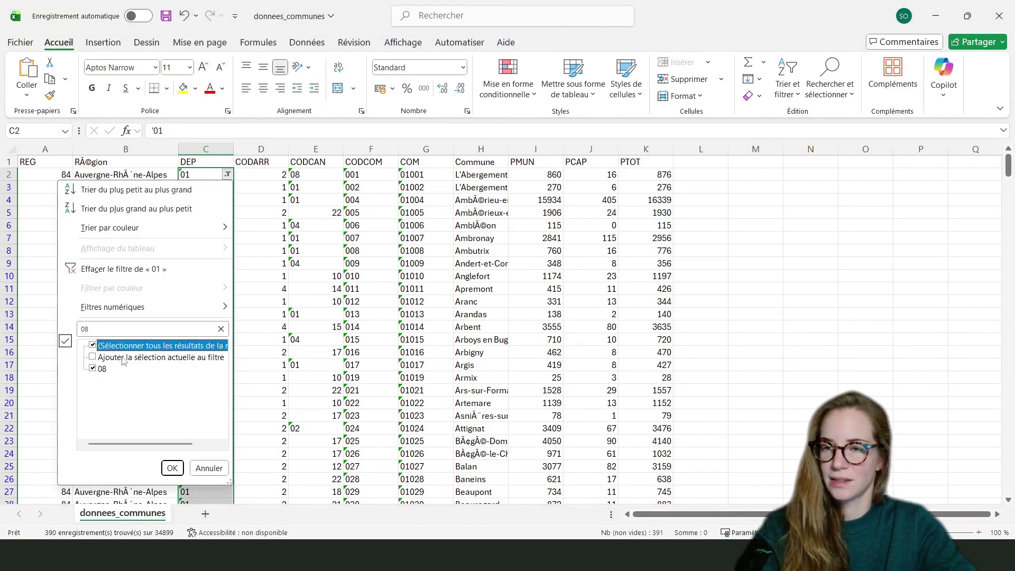
{"action": "left_click", "coordinate": [93, 346]}
{"action": "left_click", "coordinate": [93, 370]}
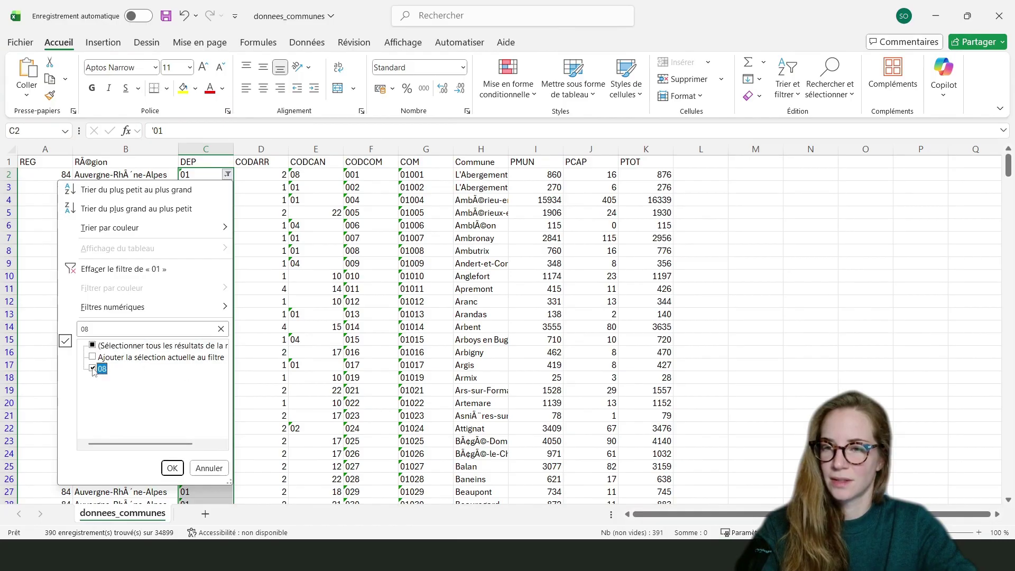
{"action": "left_click_drag", "start_coordinate": [140, 444], "coordinate": [115, 440]}
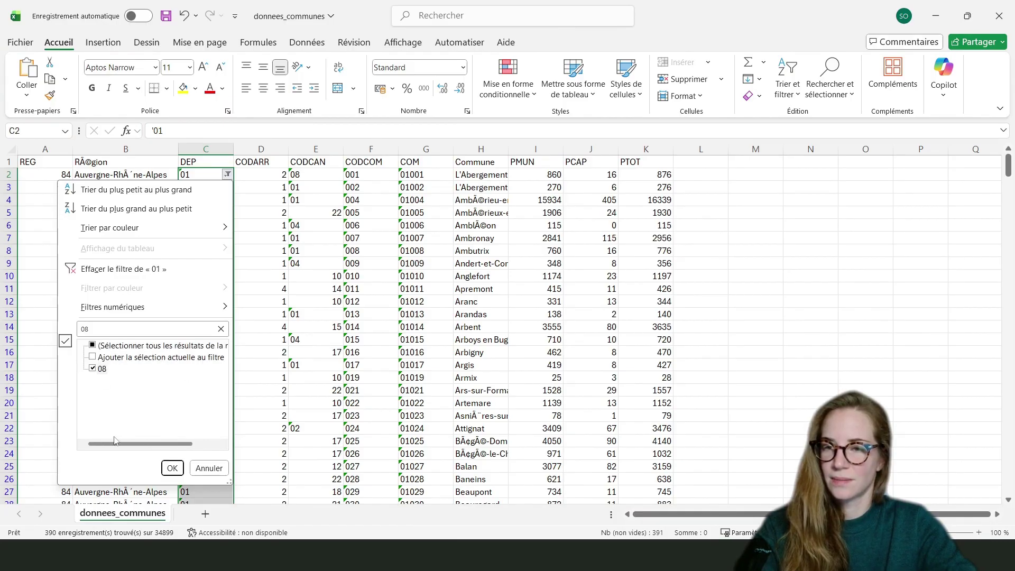
{"action": "left_click", "coordinate": [172, 468]}
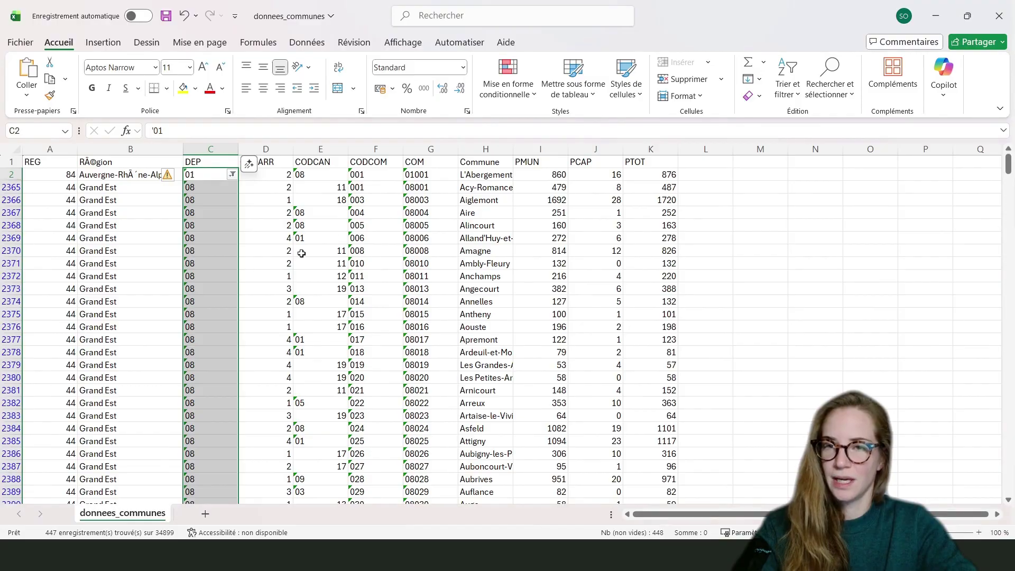
- Copy the whole filtered table with its headers and paste it at A1 of a new blank workbook
{"action": "left_click", "coordinate": [279, 189]}
{"action": "left_click_drag", "start_coordinate": [50, 189], "coordinate": [676, 500]}
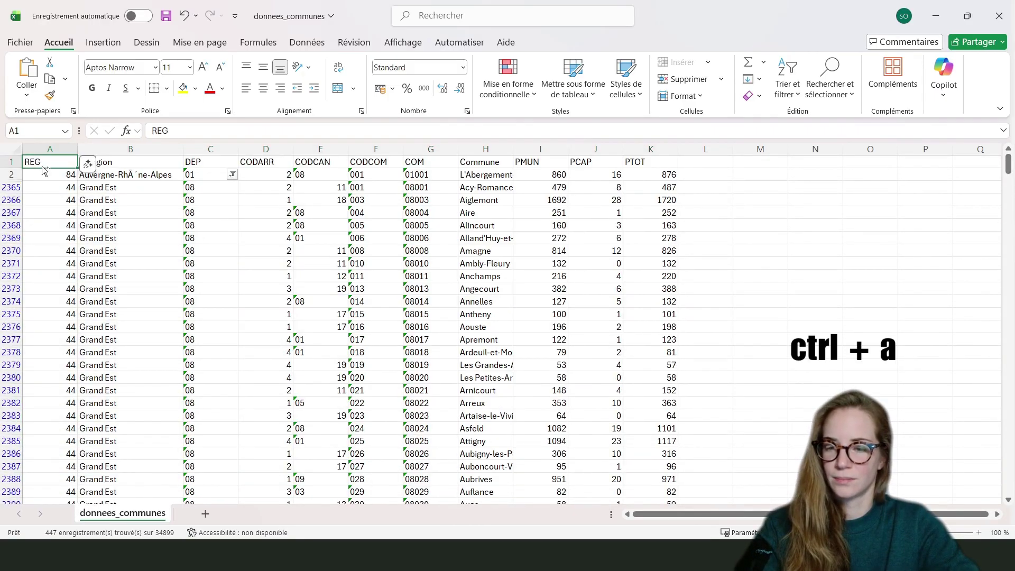
{"action": "key", "text": "ctrl+a"}
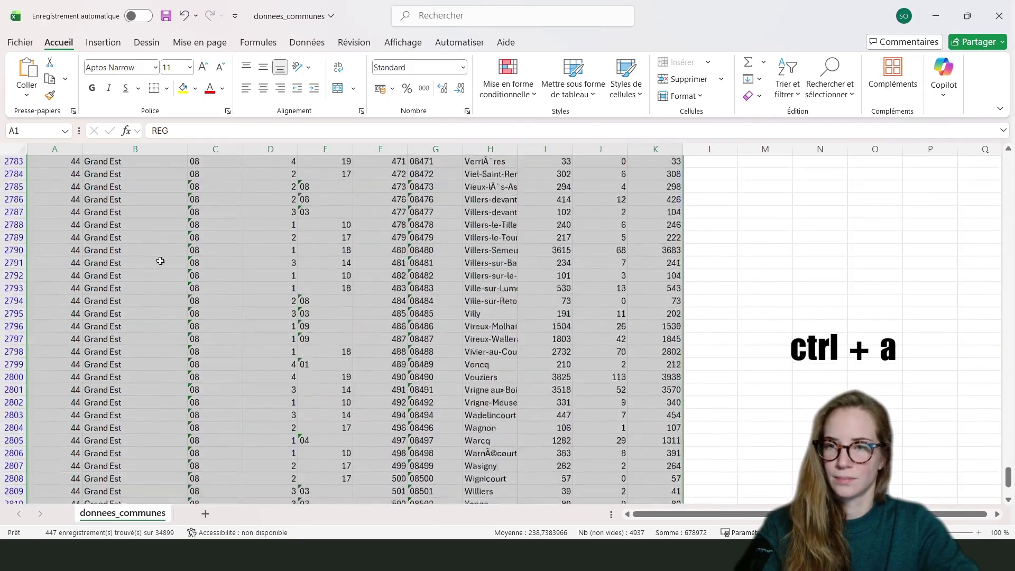
{"action": "scroll", "coordinate": [187, 288], "scroll_direction": "down", "scroll_amount": 4}
{"action": "scroll", "coordinate": [206, 287], "scroll_direction": "up", "scroll_amount": 3}
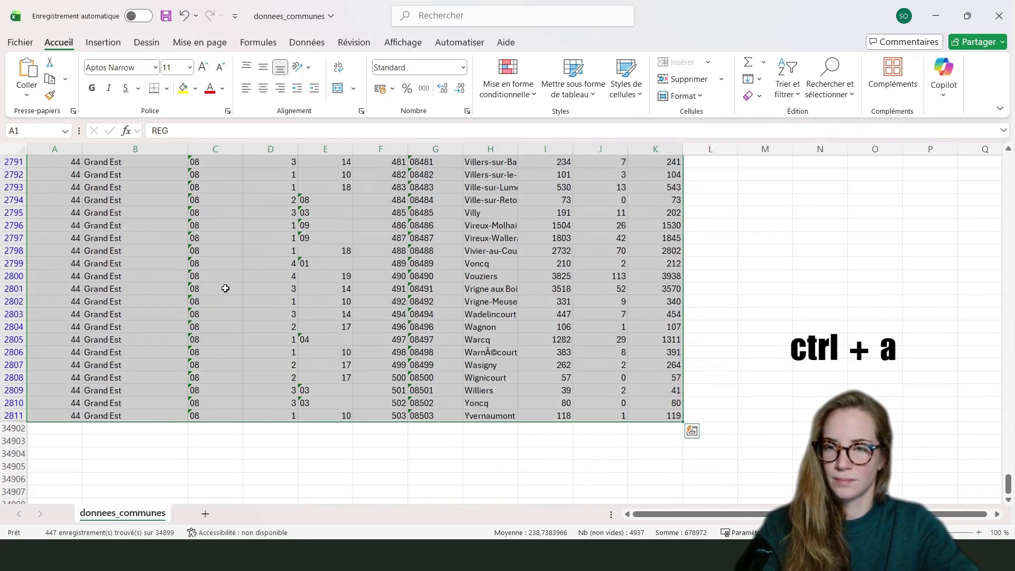
{"action": "right_click", "coordinate": [232, 268]}
{"action": "left_click", "coordinate": [268, 168]}
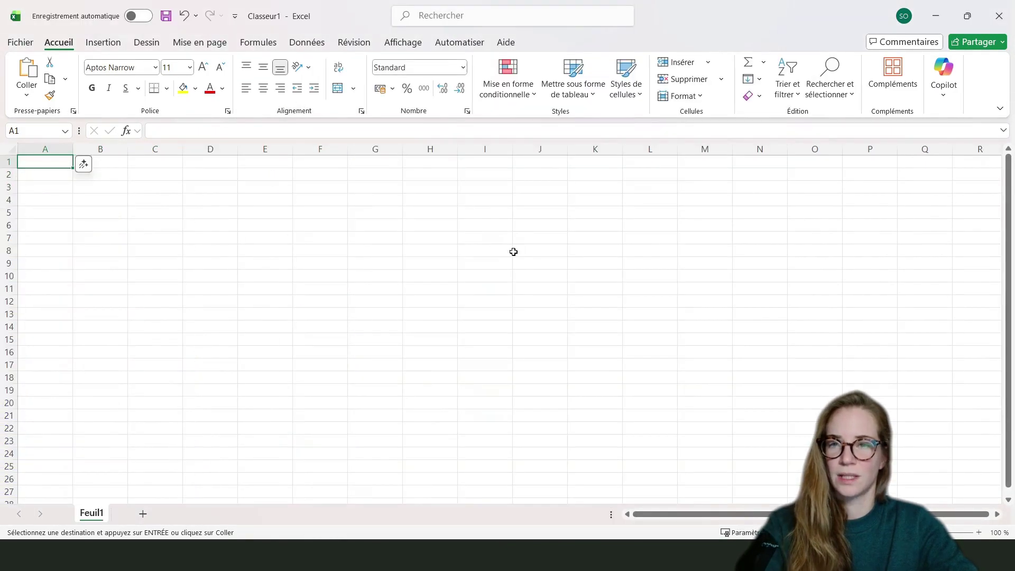
{"action": "key", "text": "ctrl+v"}
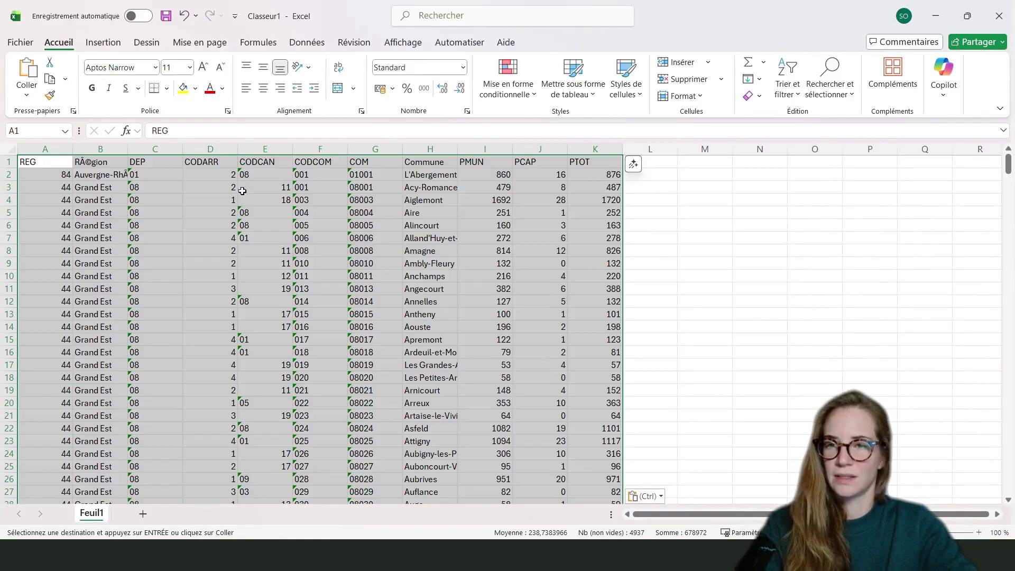
{"action": "left_click", "coordinate": [705, 200]}
- Delete the leftover department 01 row under the headers and check the end of the pasted table
{"action": "right_click", "coordinate": [11, 179]}
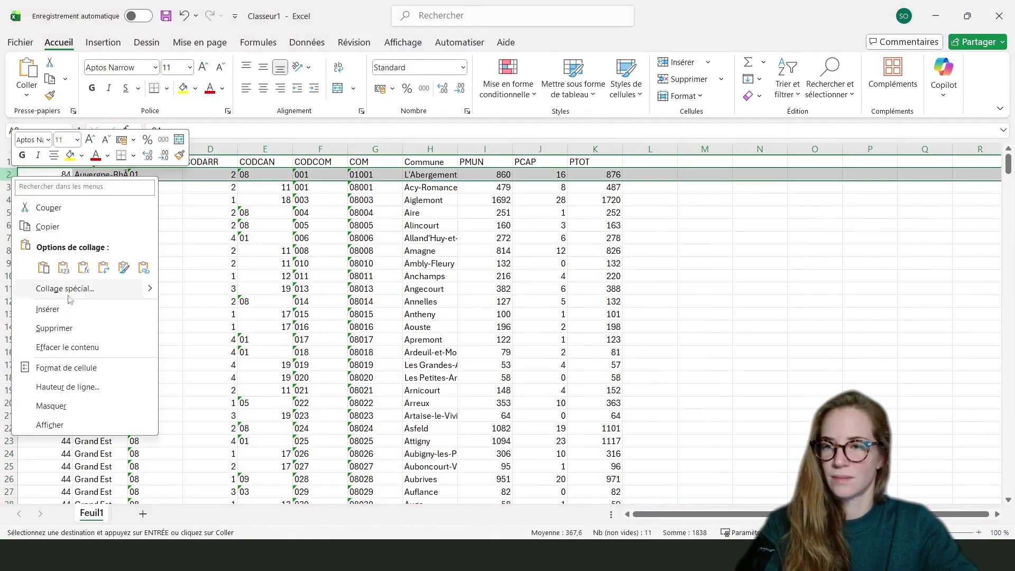
{"action": "left_click", "coordinate": [52, 328]}
{"action": "left_click", "coordinate": [702, 263]}
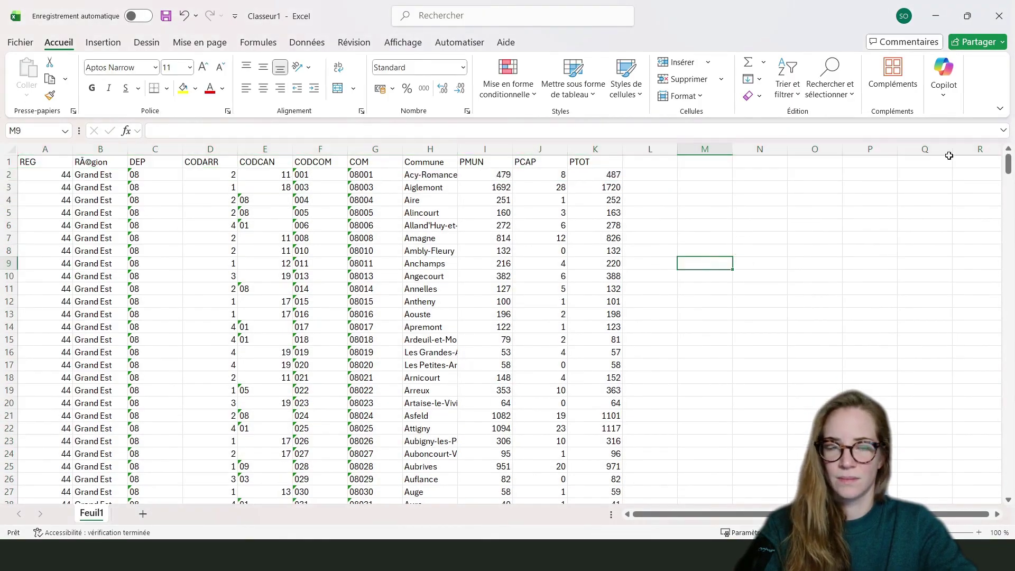
{"action": "left_click_drag", "start_coordinate": [1009, 165], "coordinate": [1010, 510]}
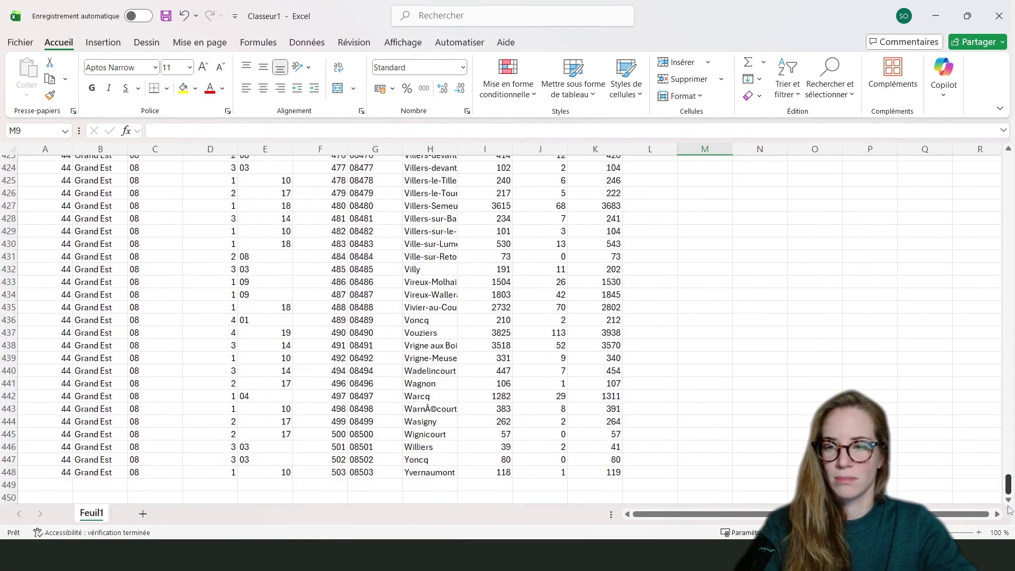
{"action": "left_click", "coordinate": [33, 472]}
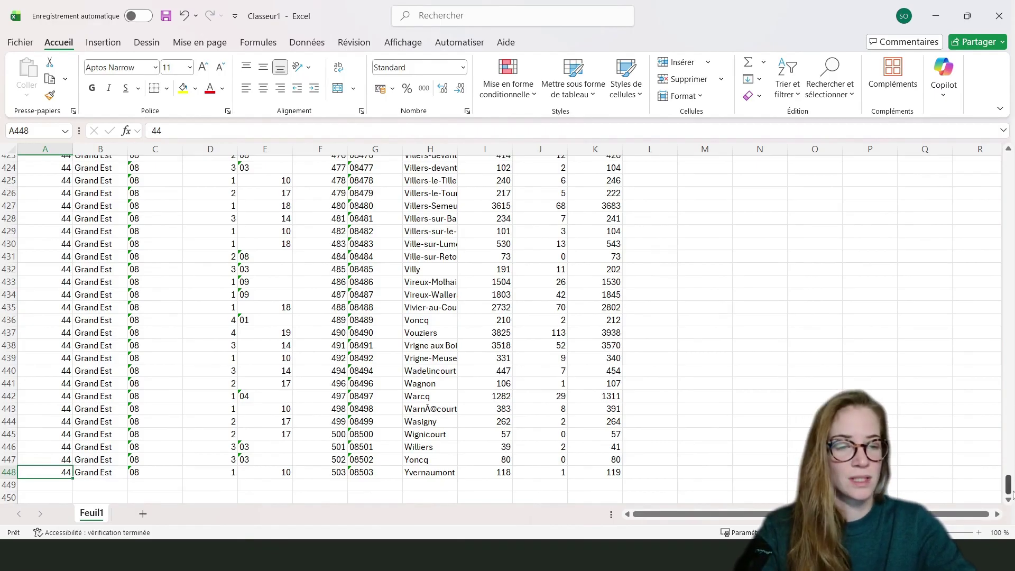
{"action": "left_click_drag", "start_coordinate": [1008, 483], "coordinate": [1008, 164]}
- Centre the contents of the PTOT column
{"action": "left_click", "coordinate": [595, 149]}
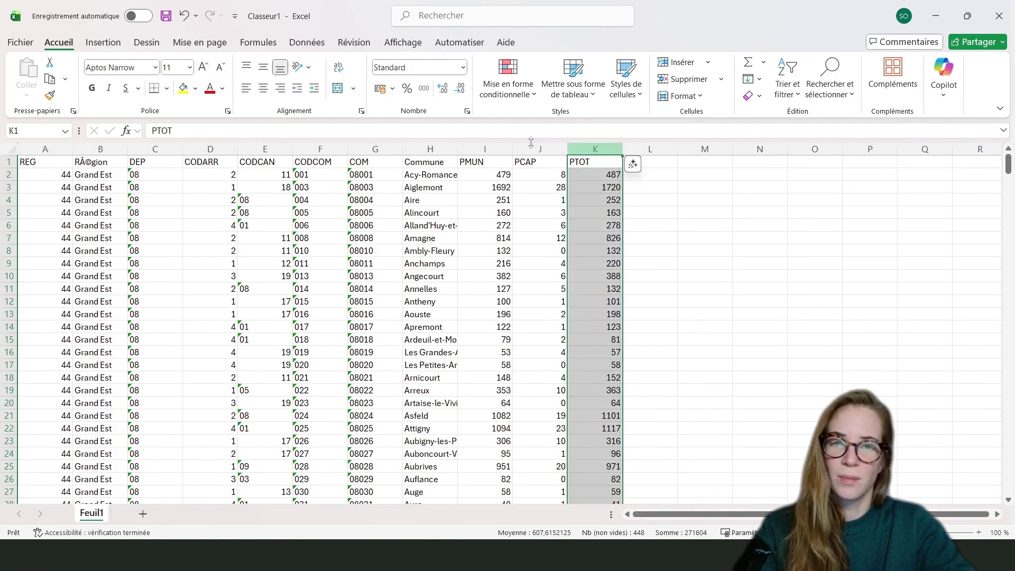
{"action": "left_click", "coordinate": [264, 89]}
{"action": "left_click", "coordinate": [648, 199]}
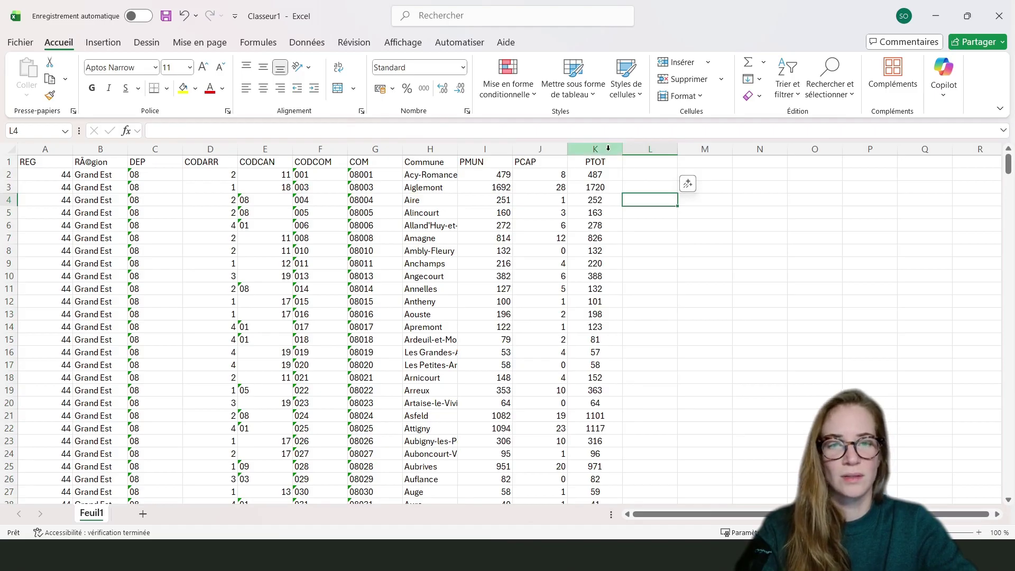
{"action": "left_click", "coordinate": [595, 225]}
{"action": "left_click", "coordinate": [540, 149]}
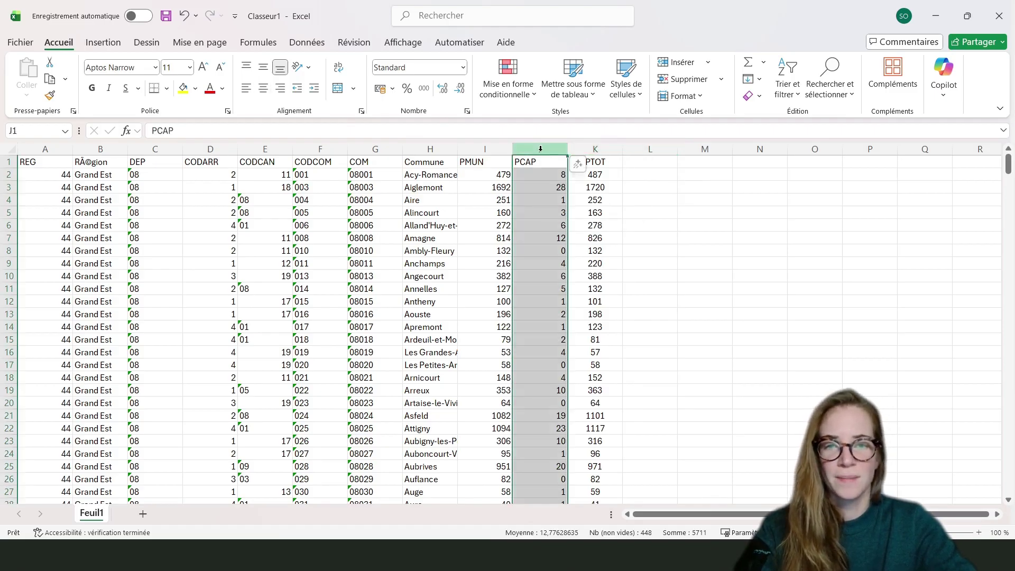
{"action": "left_click", "coordinate": [173, 190]}
- Start saving a copy of the new workbook in the DATASETS subfolder of the Desktop's qgis folder
{"action": "left_click", "coordinate": [20, 42]}
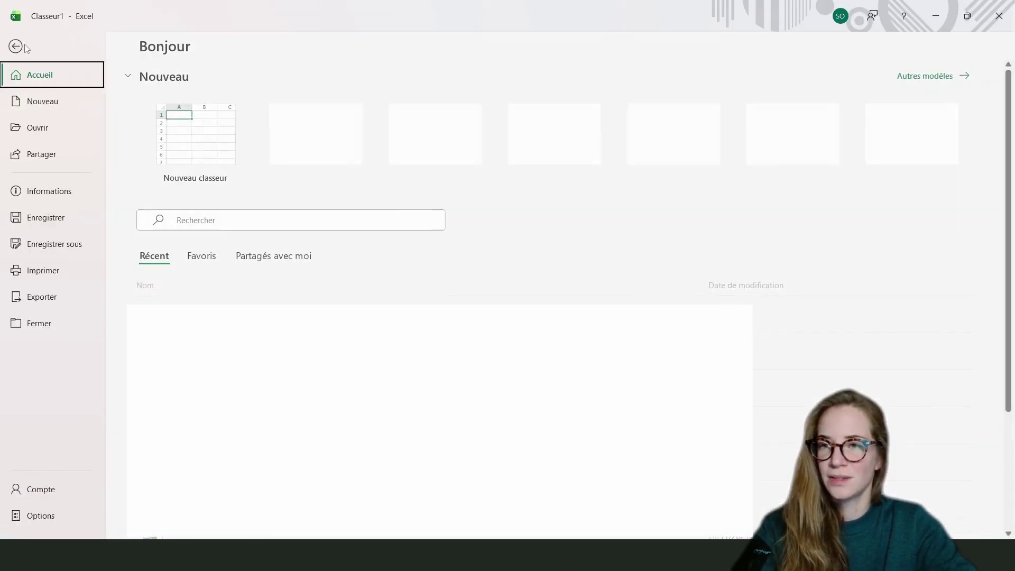
{"action": "left_click", "coordinate": [53, 243]}
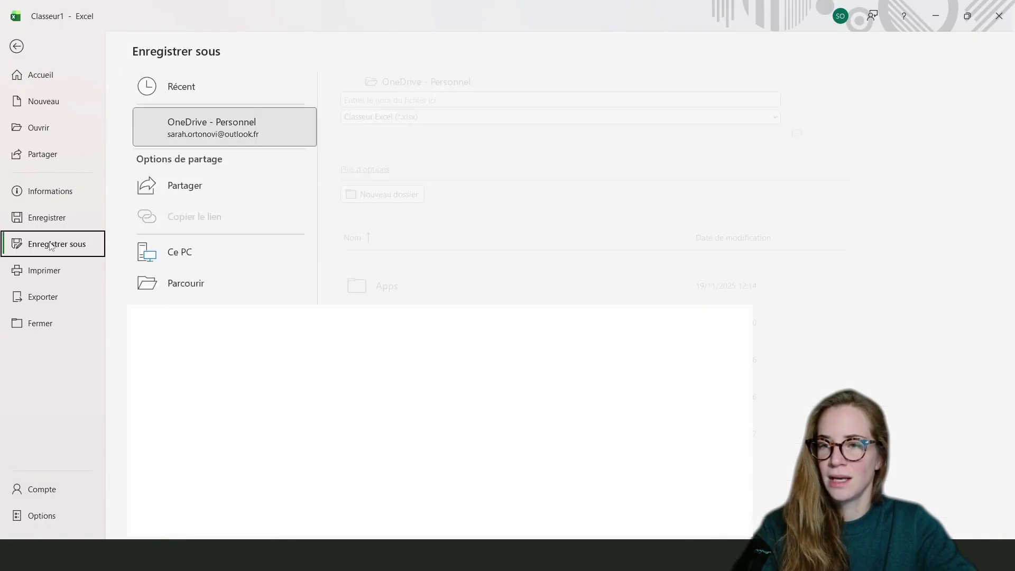
{"action": "double_click", "coordinate": [210, 254]}
{"action": "left_click", "coordinate": [58, 176]}
{"action": "left_click", "coordinate": [268, 127]}
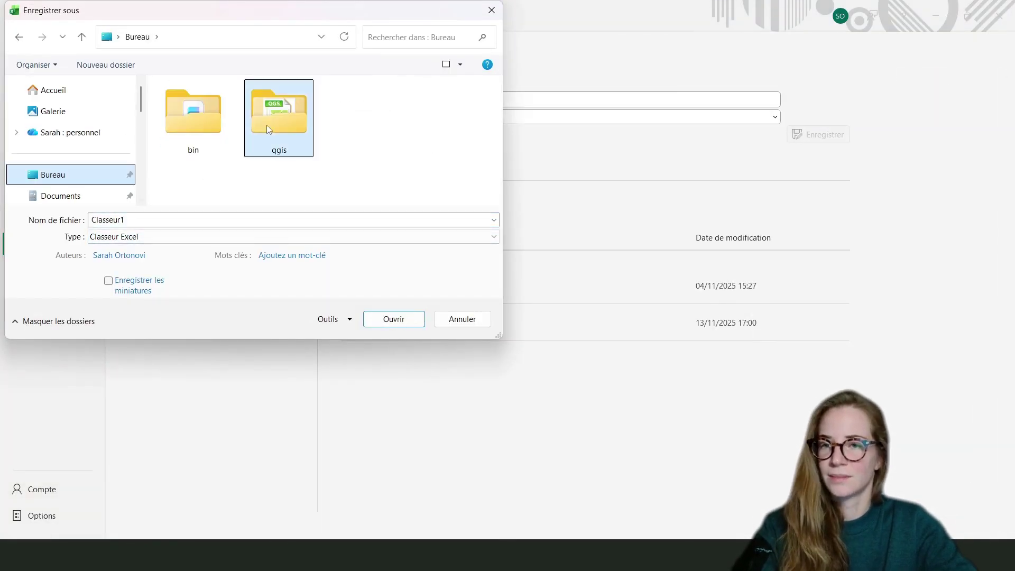
{"action": "double_click", "coordinate": [266, 125]}
{"action": "double_click", "coordinate": [233, 143]}
- Save the workbook as pop2025 in the semicolon-separated CSV format, CSV (séparateur : point-virgule)
{"action": "left_click", "coordinate": [144, 243]}
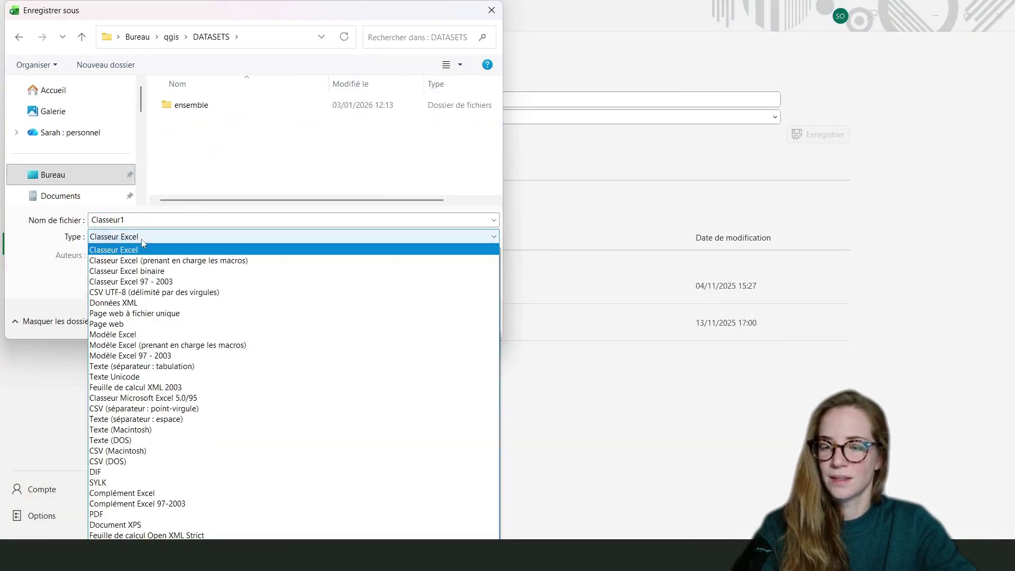
{"action": "key", "text": "c"}
{"action": "key", "text": "s"}
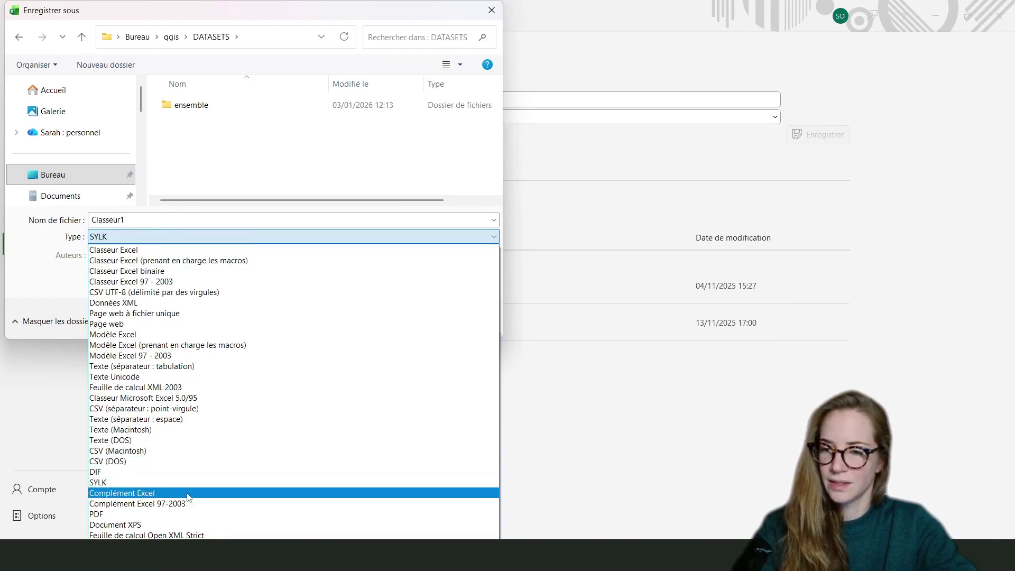
{"action": "left_click", "coordinate": [144, 408]}
{"action": "double_click", "coordinate": [106, 220]}
{"action": "type", "text": "pop2025"}
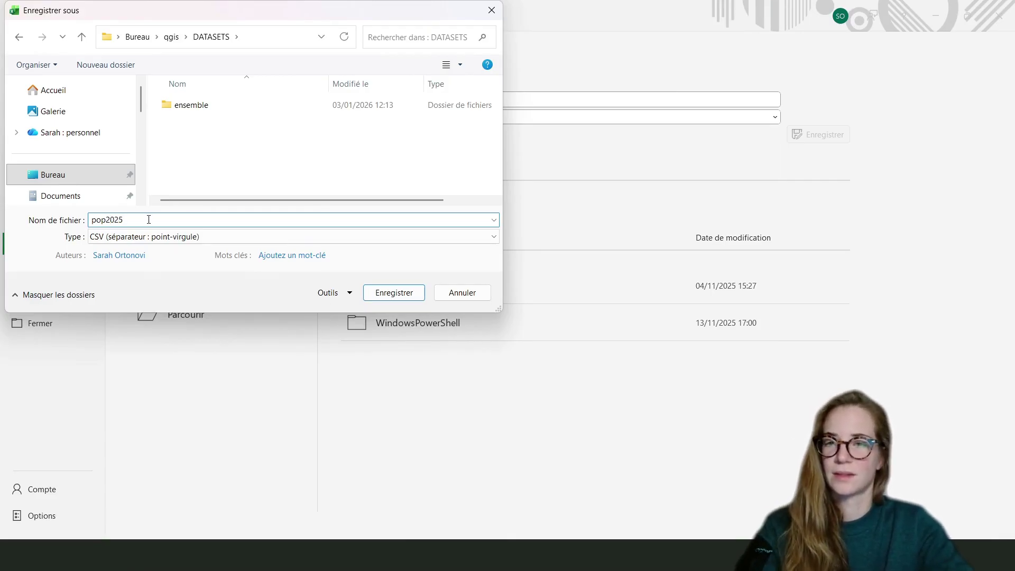
{"action": "left_click", "coordinate": [391, 291]}
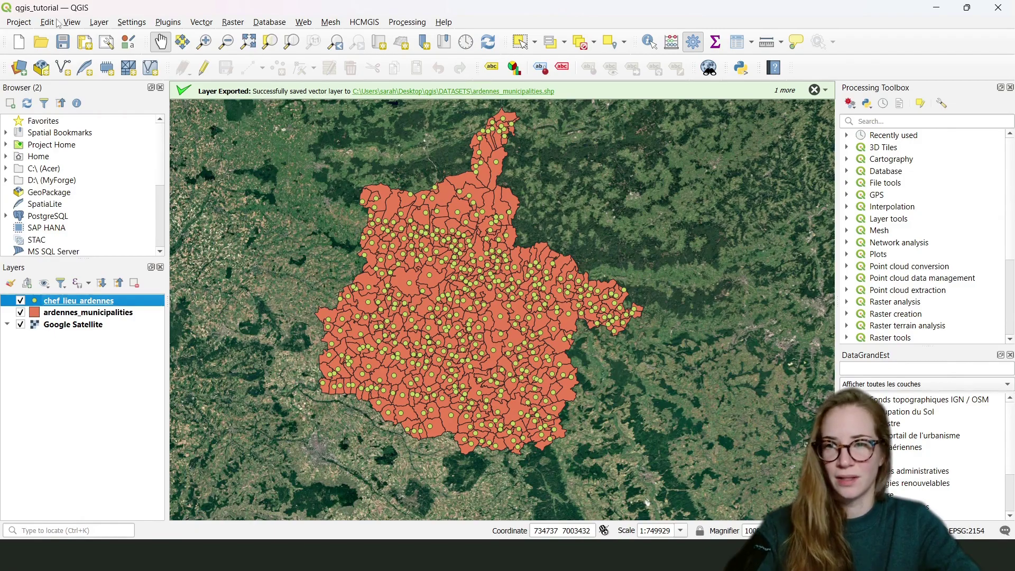
- Switch to QGIS and load pop2025.csv from the DATASETS folder as the source of a new delimited text layer
{"action": "left_click", "coordinate": [98, 22]}
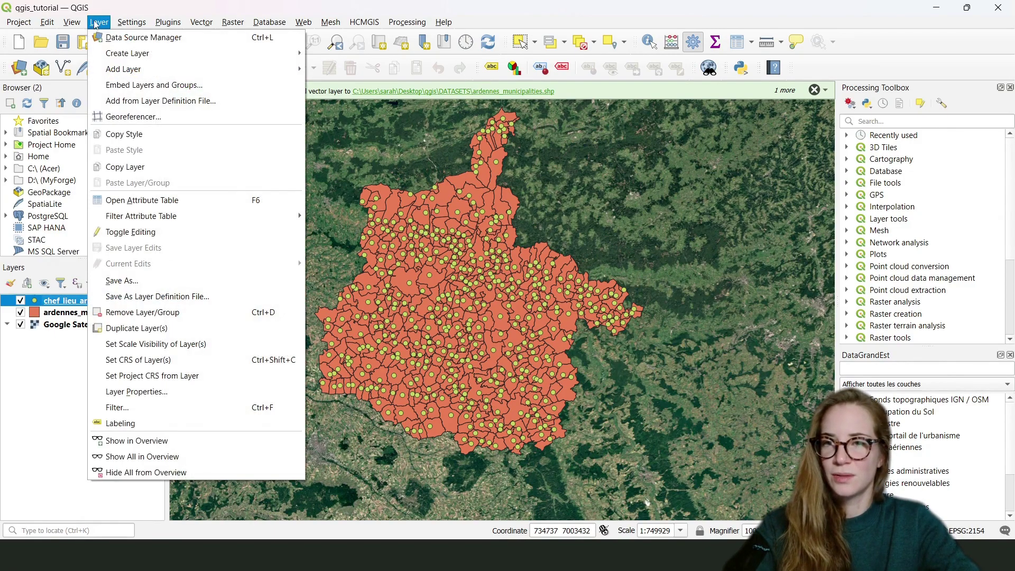
{"action": "mouse_move", "coordinate": [158, 69]}
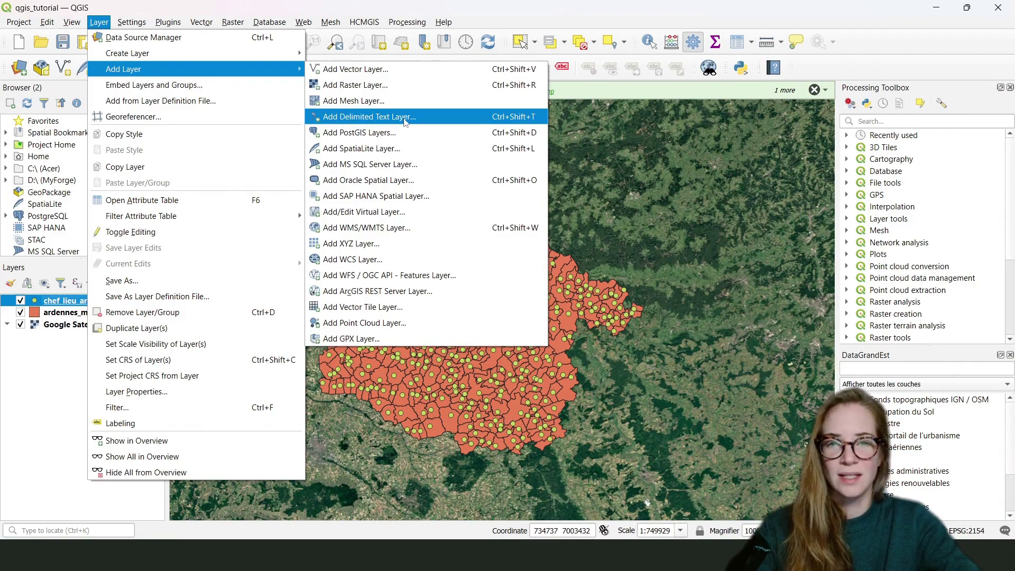
{"action": "left_click", "coordinate": [435, 120]}
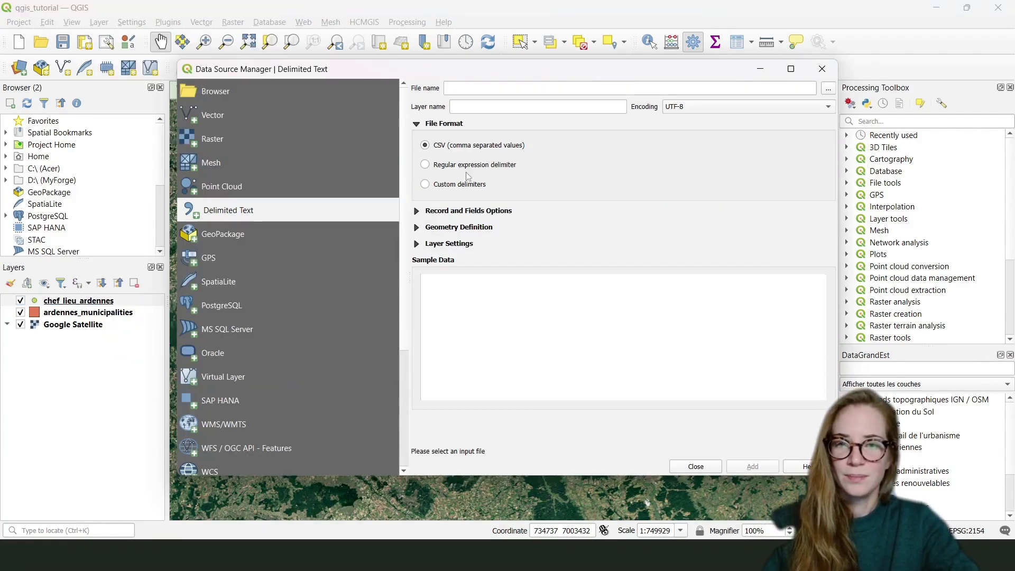
{"action": "left_click_drag", "start_coordinate": [523, 70], "coordinate": [468, 86]}
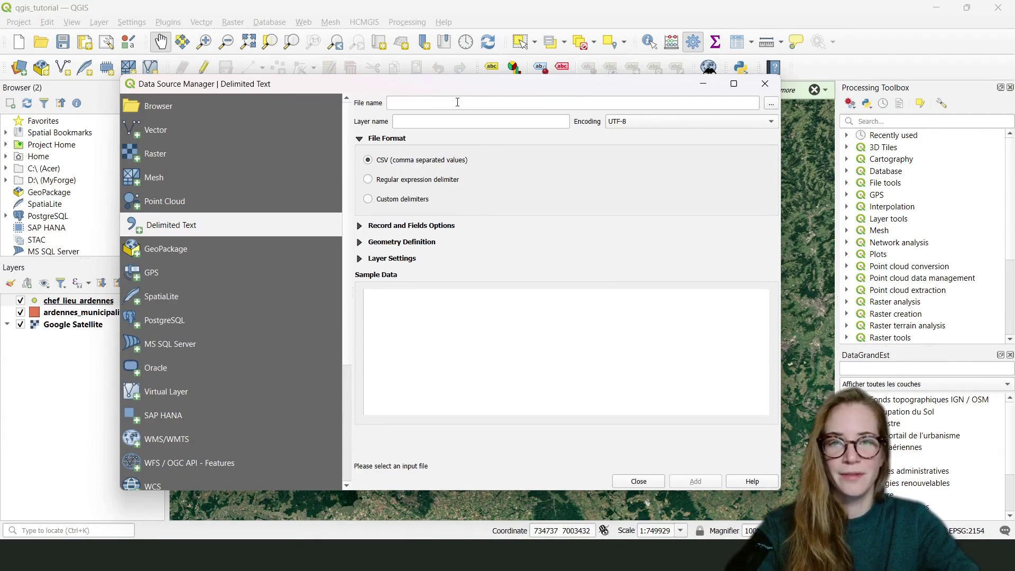
{"action": "left_click", "coordinate": [771, 105]}
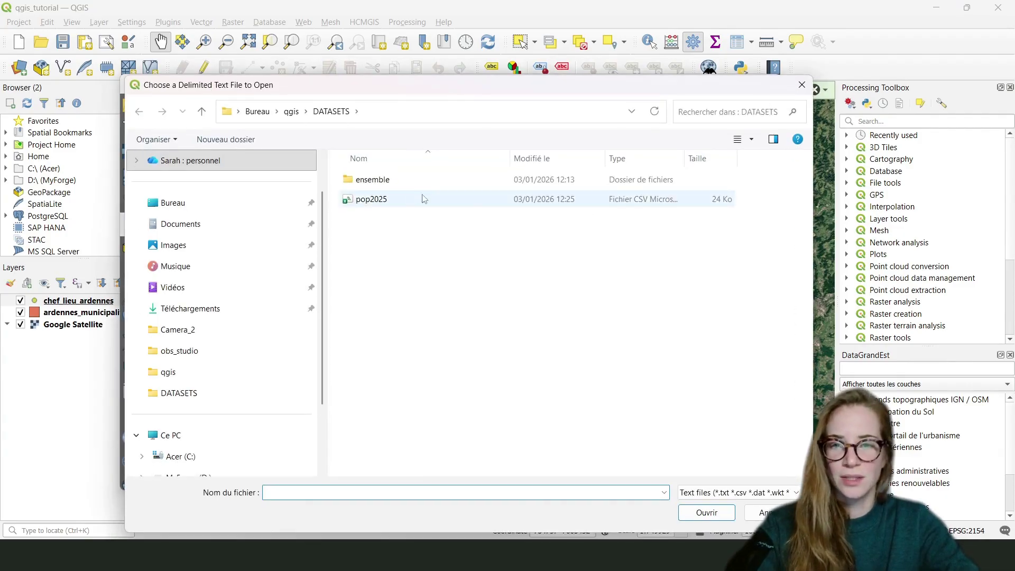
{"action": "left_click", "coordinate": [368, 203]}
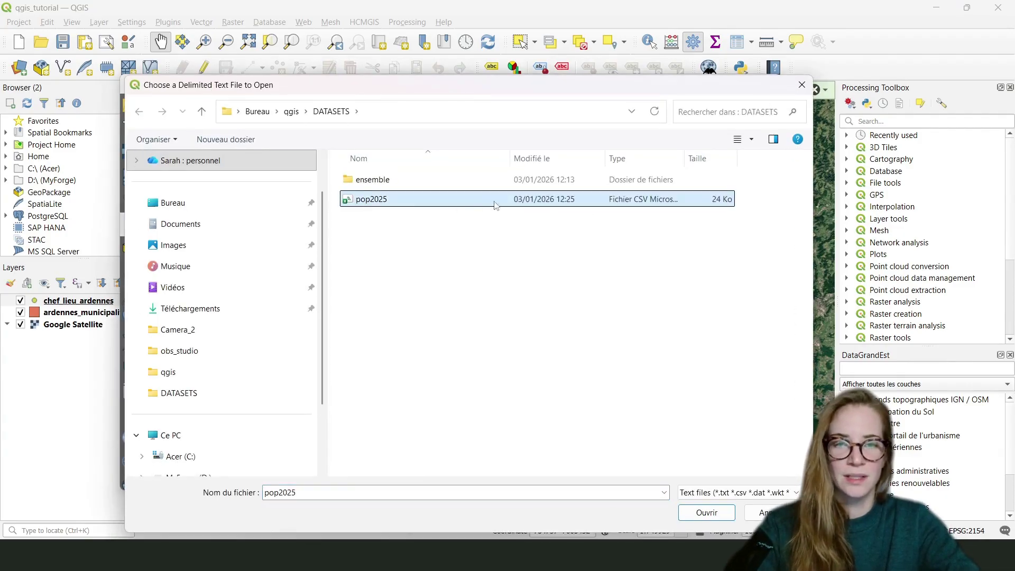
{"action": "double_click", "coordinate": [380, 201]}
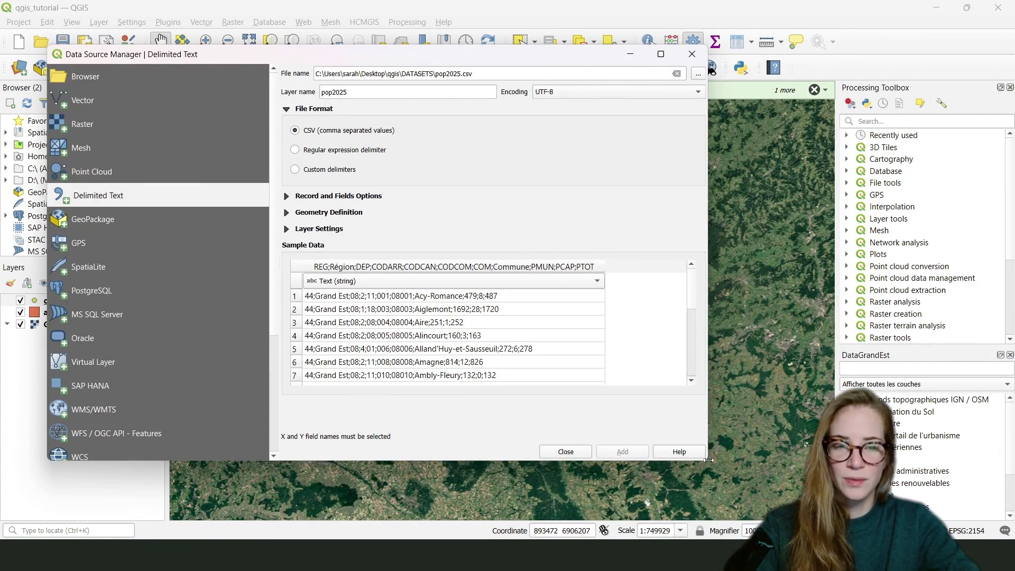
- Enlarge the import dialog, define the table as having no geometry (attribute only table), and expand the layer settings
{"action": "left_click_drag", "start_coordinate": [708, 462], "coordinate": [893, 491]}
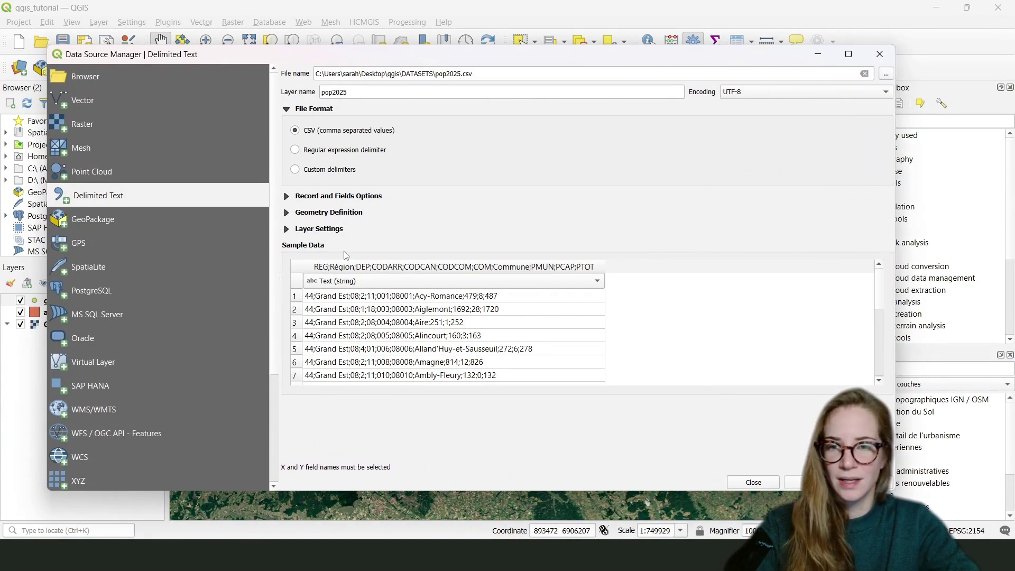
{"action": "left_click", "coordinate": [286, 213]}
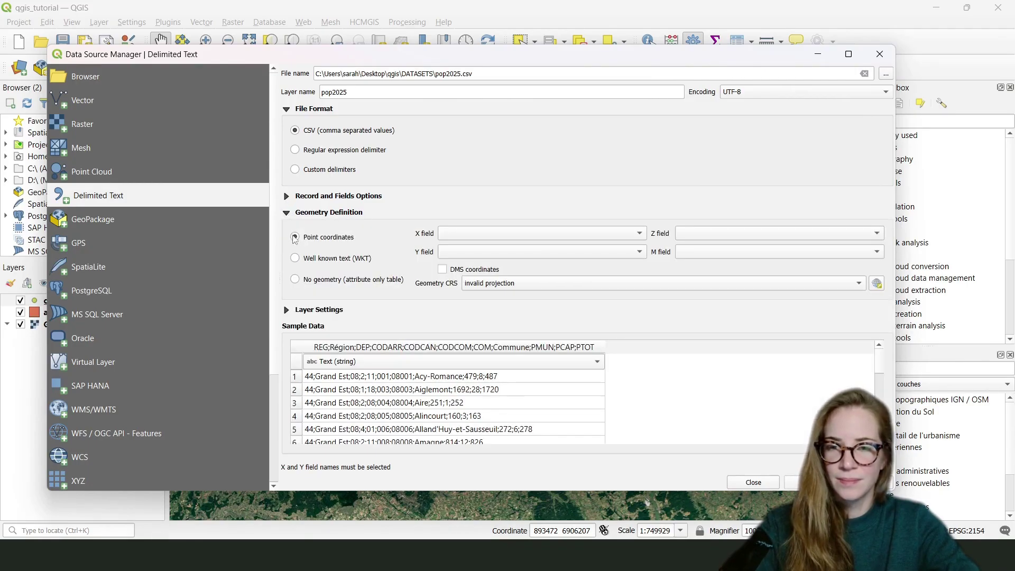
{"action": "left_click", "coordinate": [296, 280]}
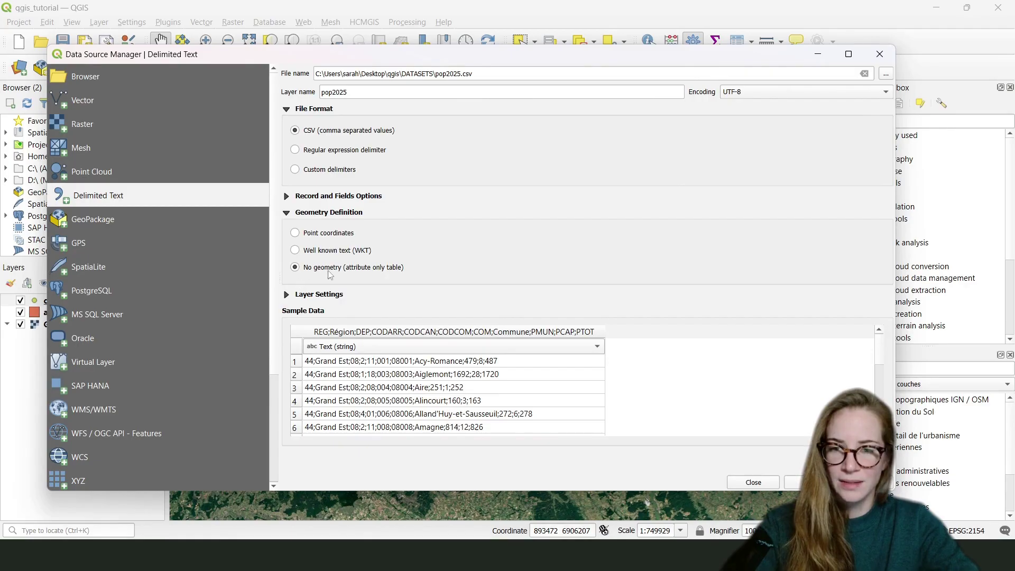
{"action": "left_click", "coordinate": [287, 294]}
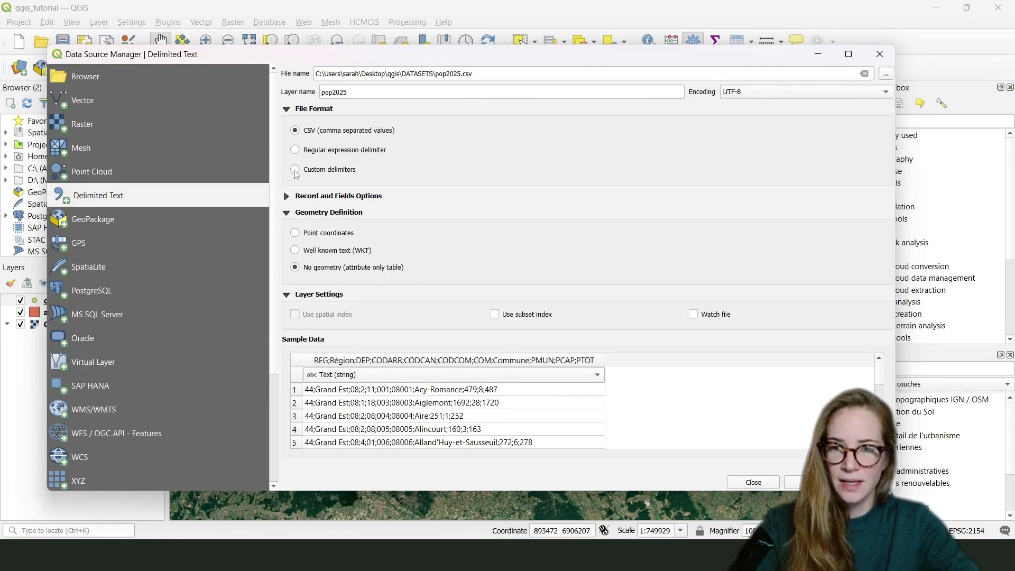
- Split the fields with the regular expression delimiter ";" and add the pop2025 table to the project
{"action": "left_click", "coordinate": [295, 150]}
{"action": "left_click", "coordinate": [460, 152]}
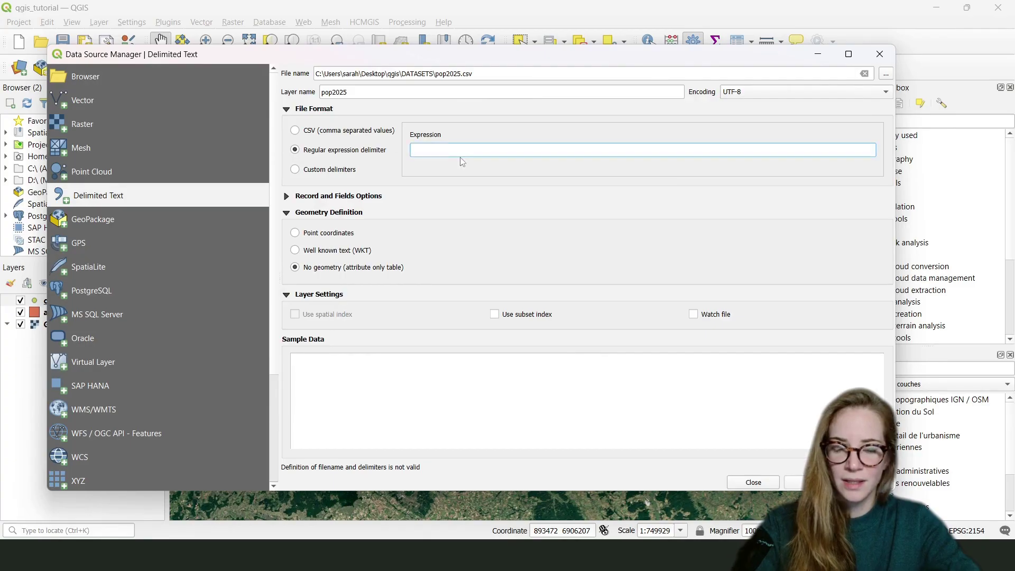
{"action": "type", "text": ";"}
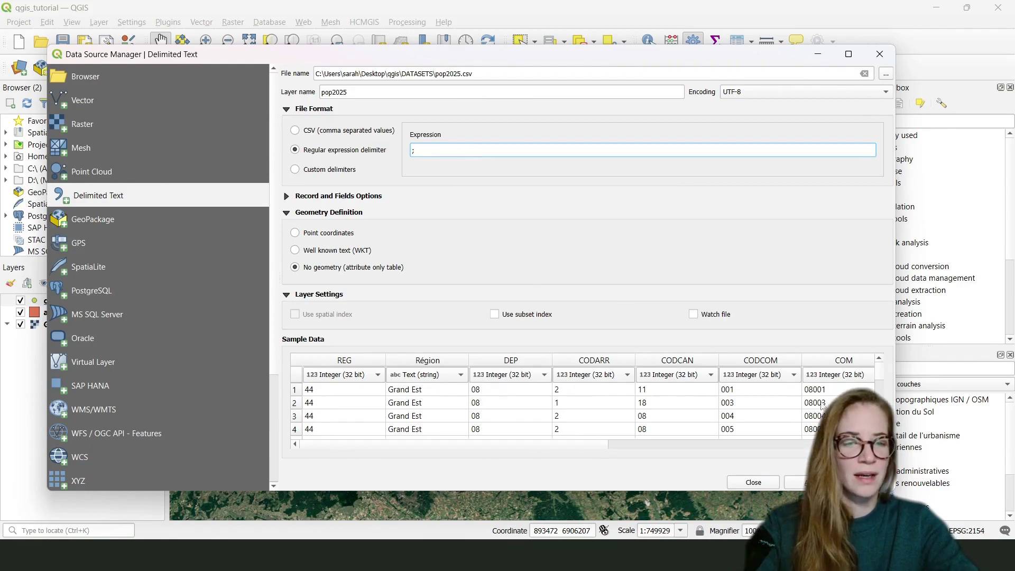
{"action": "left_click_drag", "start_coordinate": [587, 447], "coordinate": [431, 448]}
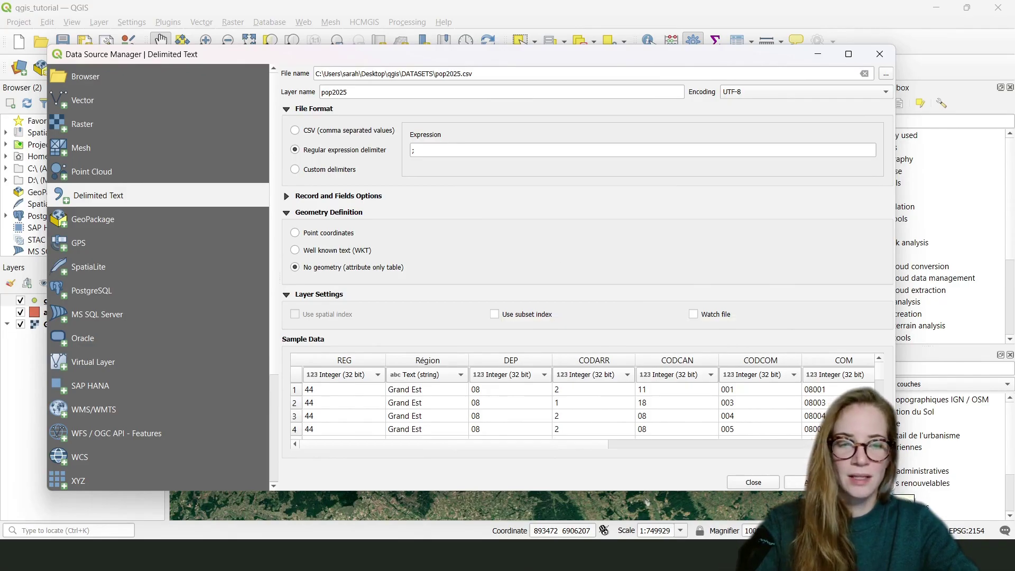
{"action": "left_click", "coordinate": [803, 483]}
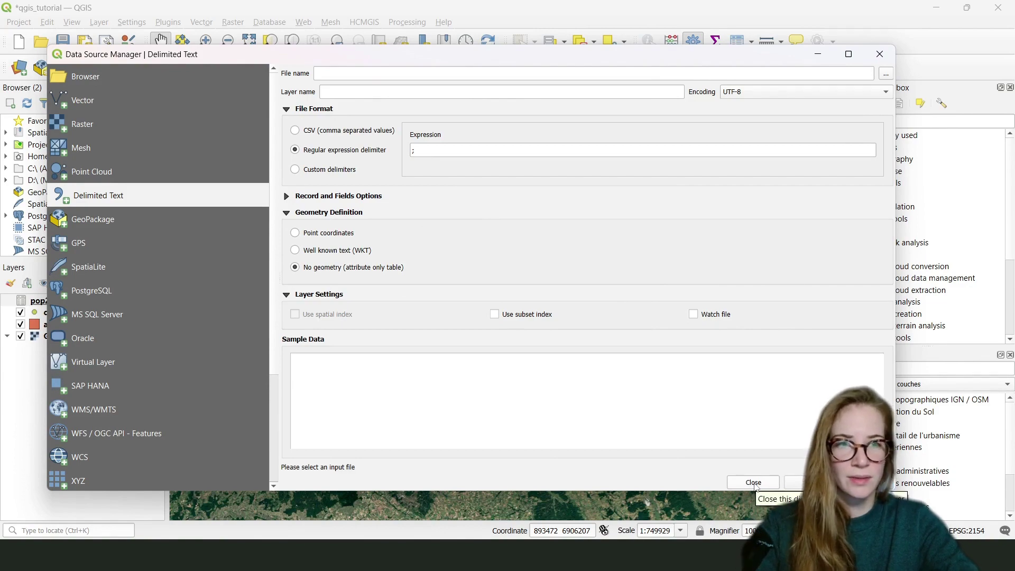
{"action": "left_click", "coordinate": [754, 482]}
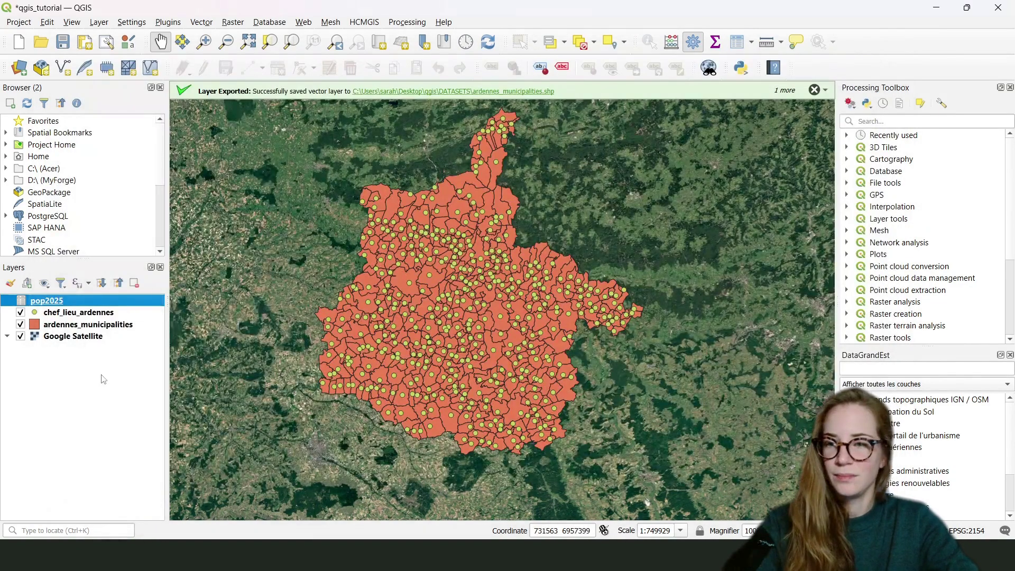
- Examine the columns and rows of the pop2025 attribute table to check how the CSV was imported
{"action": "left_click_drag", "start_coordinate": [57, 301], "coordinate": [49, 301]}
{"action": "right_click", "coordinate": [48, 300]}
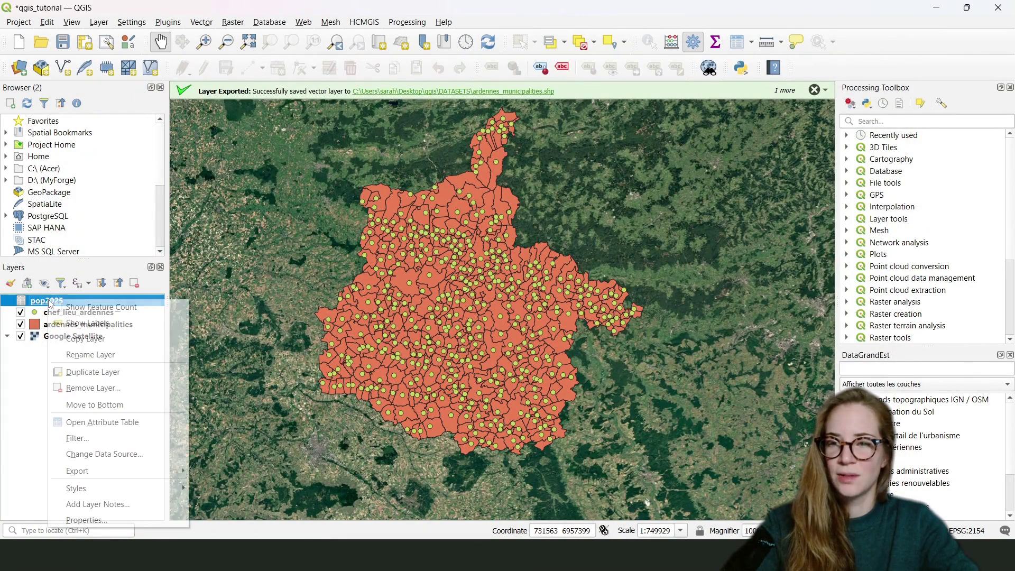
{"action": "left_click", "coordinate": [89, 422]}
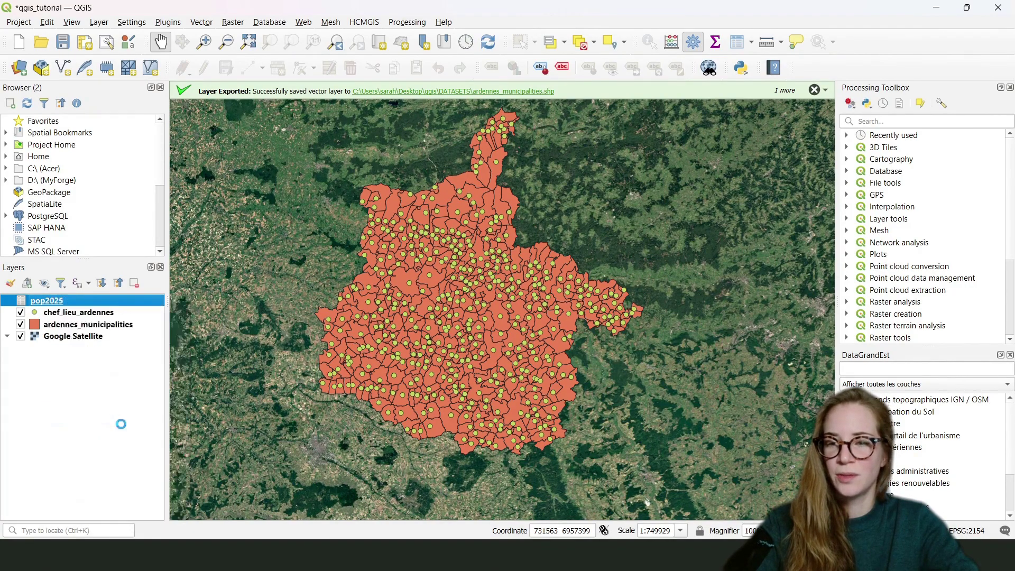
{"action": "scroll", "coordinate": [554, 297], "scroll_direction": "down", "scroll_amount": 4}
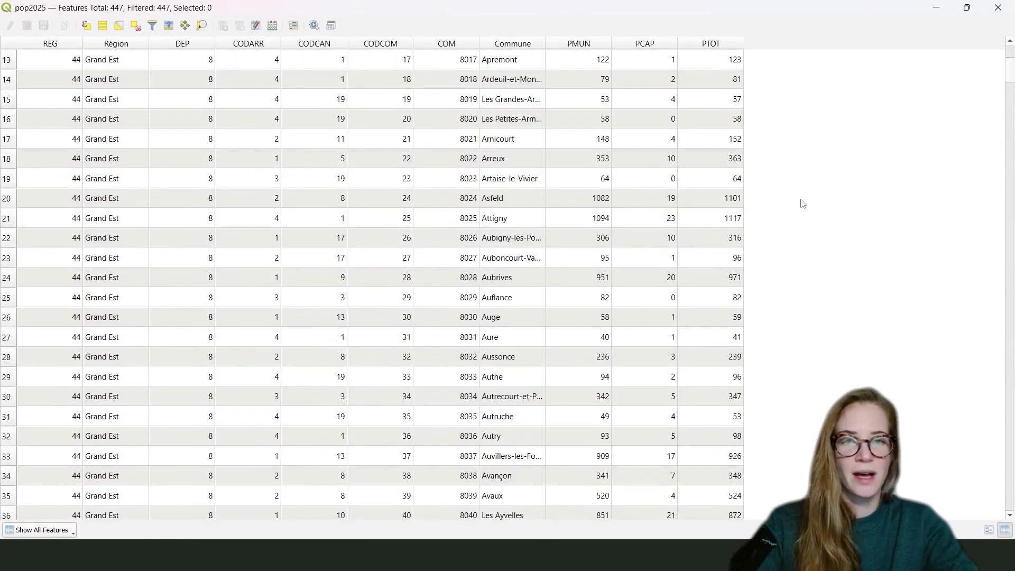
{"action": "scroll", "coordinate": [799, 199], "scroll_direction": "up", "scroll_amount": 4}
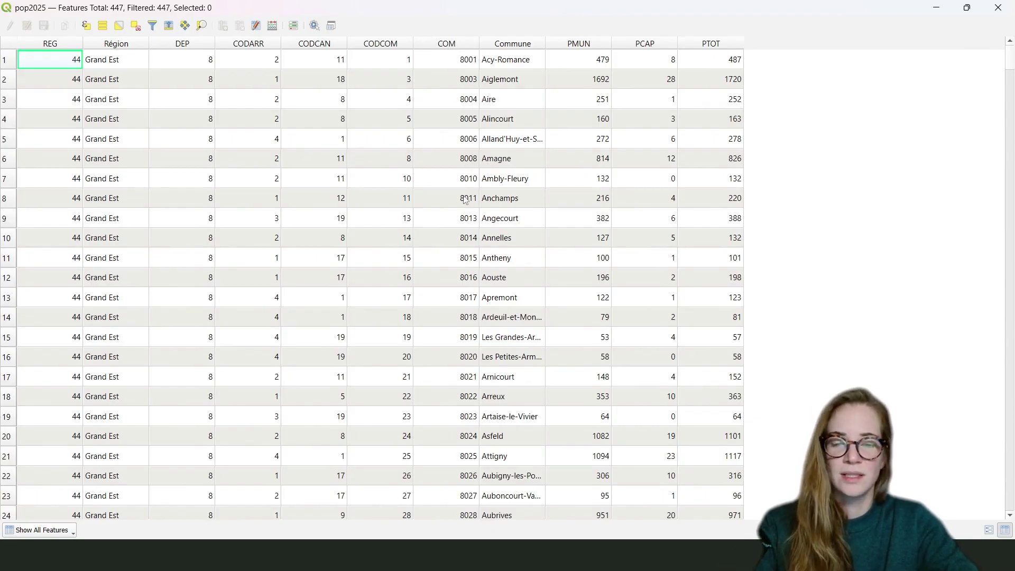
{"action": "scroll", "coordinate": [443, 318], "scroll_direction": "down", "scroll_amount": 15}
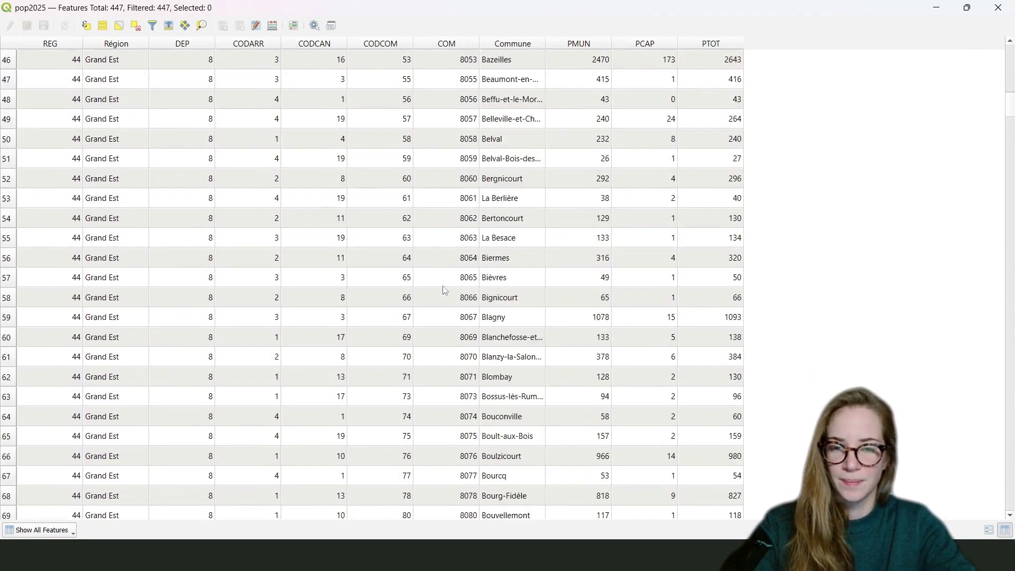
{"action": "scroll", "coordinate": [445, 291], "scroll_direction": "down", "scroll_amount": 1}
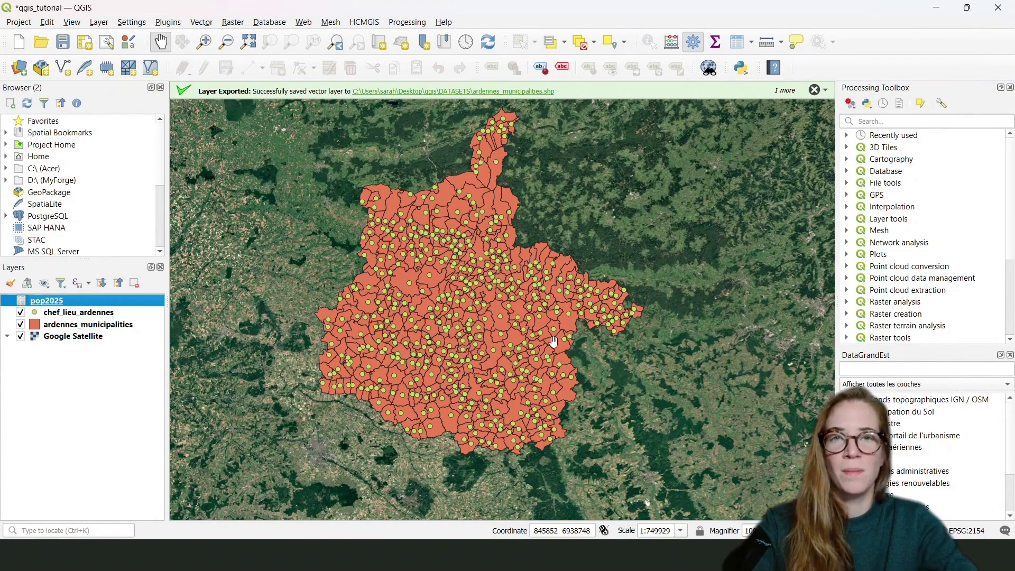
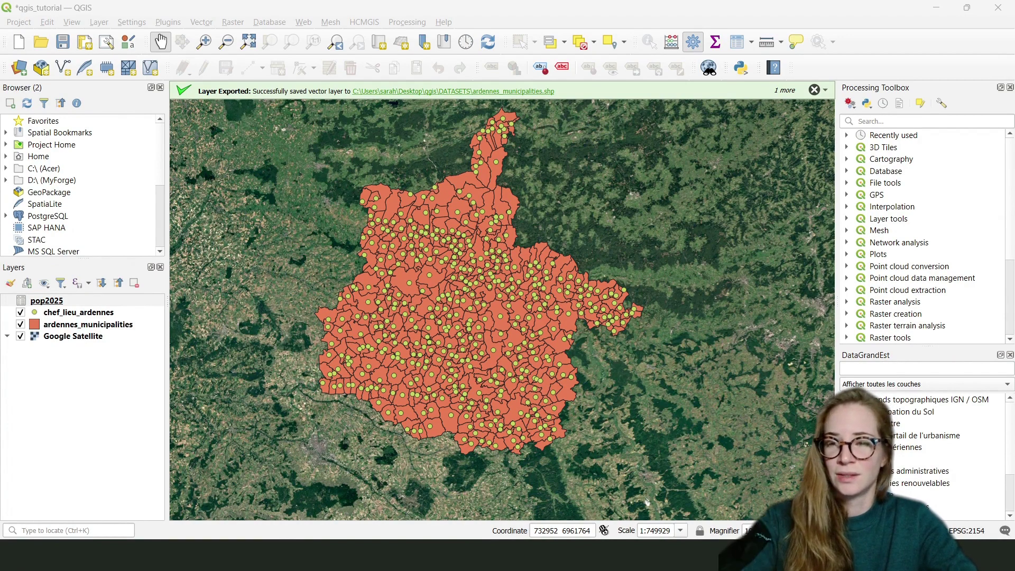
- Open the join settings in the chef_lieu_ardennes layer properties and start a new vector join
{"action": "left_click", "coordinate": [67, 306]}
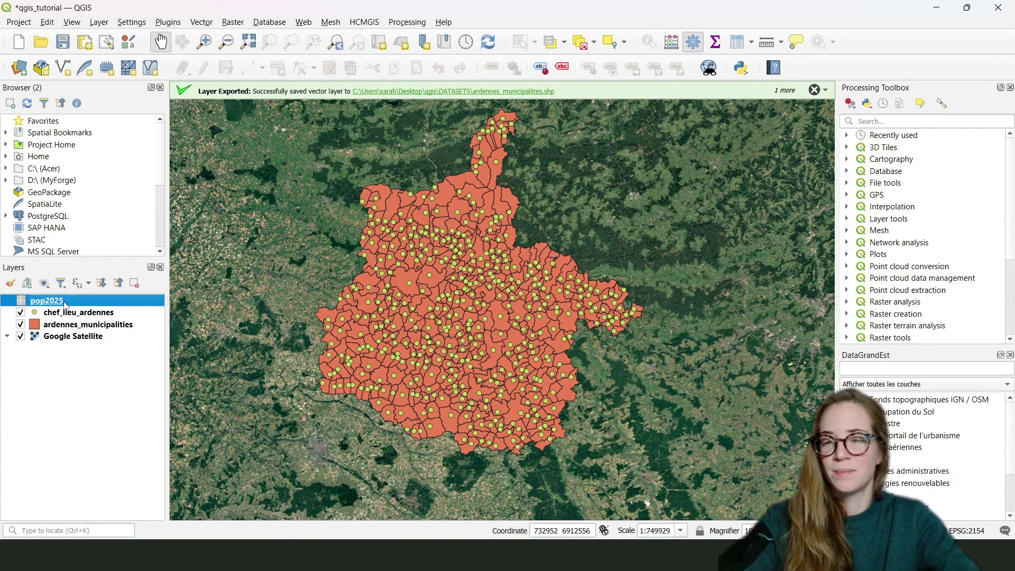
{"action": "right_click", "coordinate": [60, 313]}
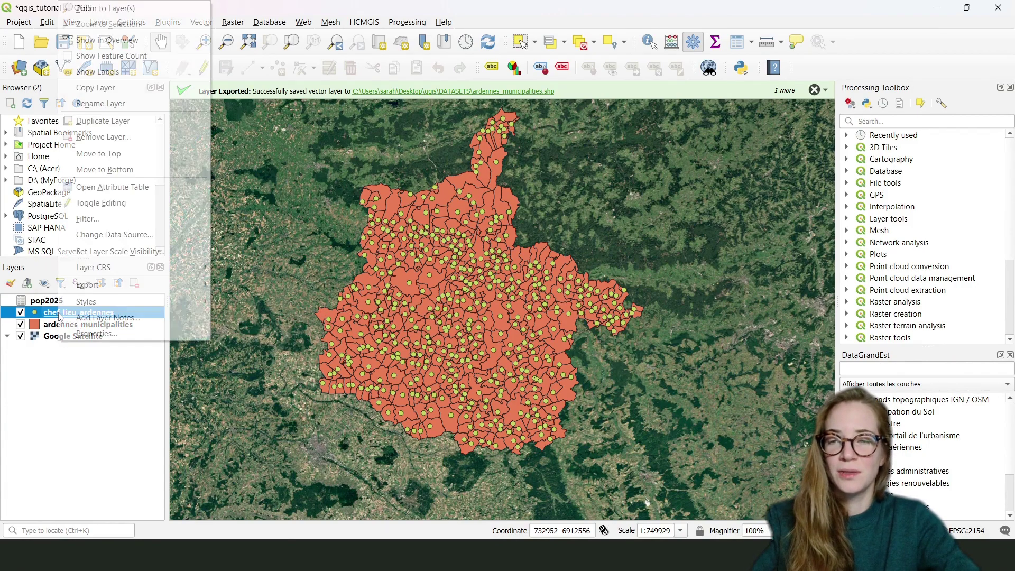
{"action": "left_click", "coordinate": [127, 188]}
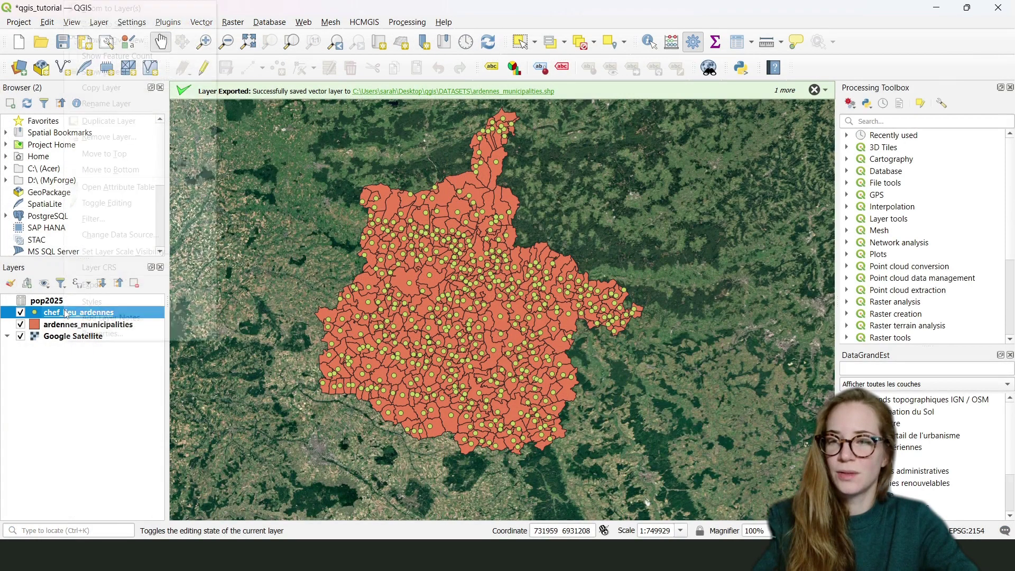
{"action": "left_click", "coordinate": [112, 334]}
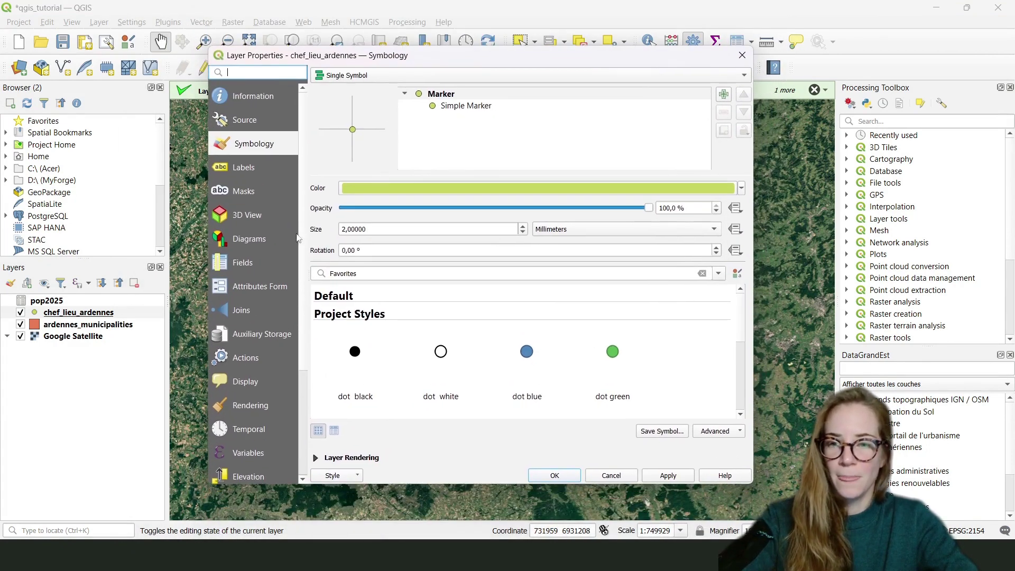
{"action": "left_click", "coordinate": [267, 310]}
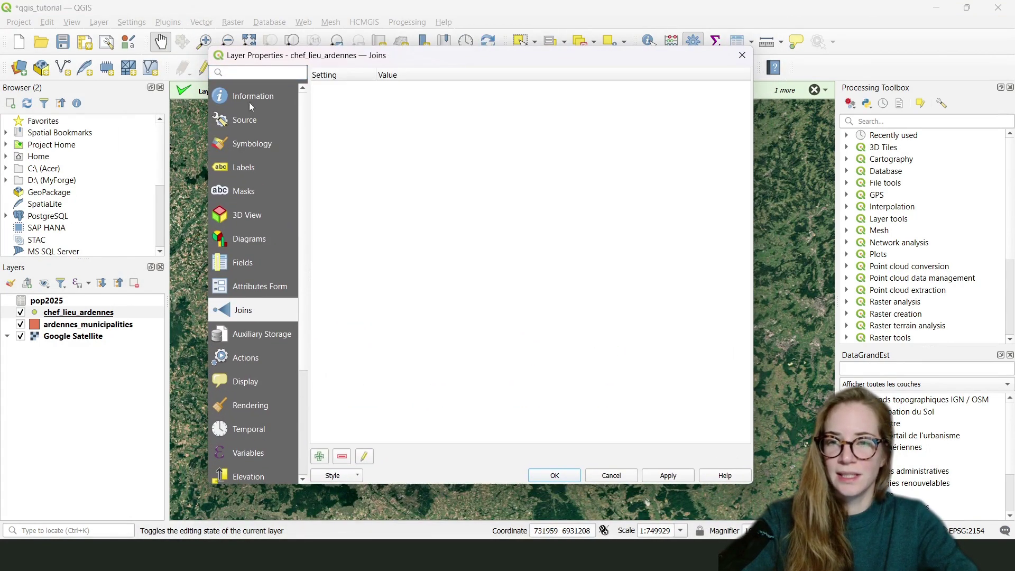
{"action": "left_click", "coordinate": [238, 335]}
{"action": "left_click", "coordinate": [243, 312]}
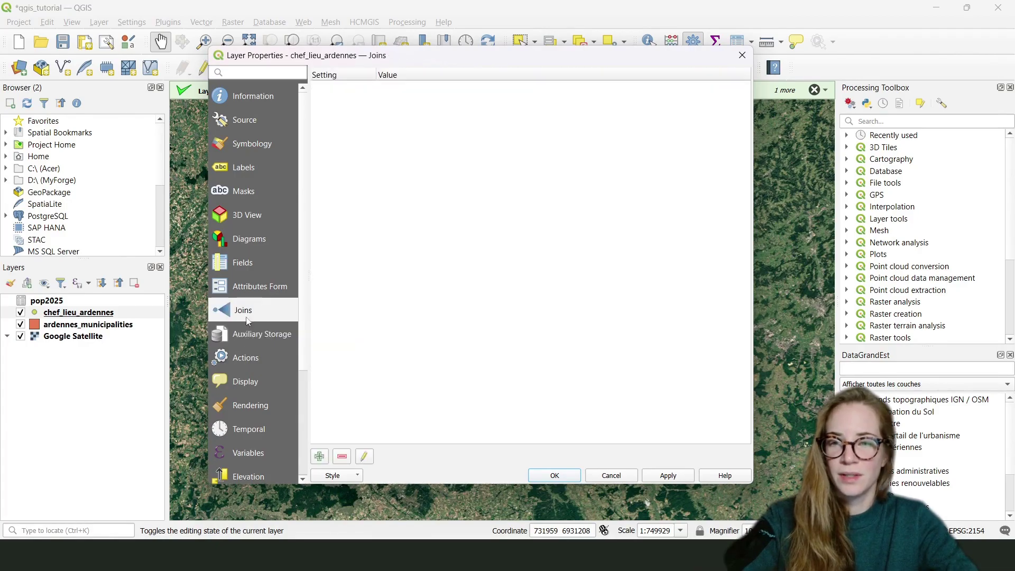
{"action": "left_click", "coordinate": [320, 457]}
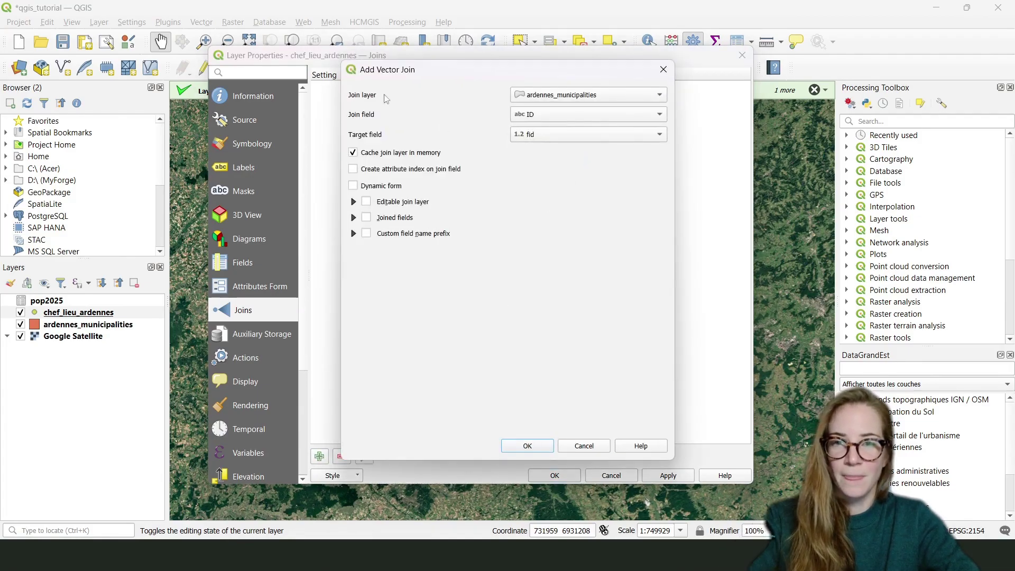
- Set pop2025 as the join layer, with COM as the join field and code_insee as the target field
{"action": "left_click", "coordinate": [550, 96]}
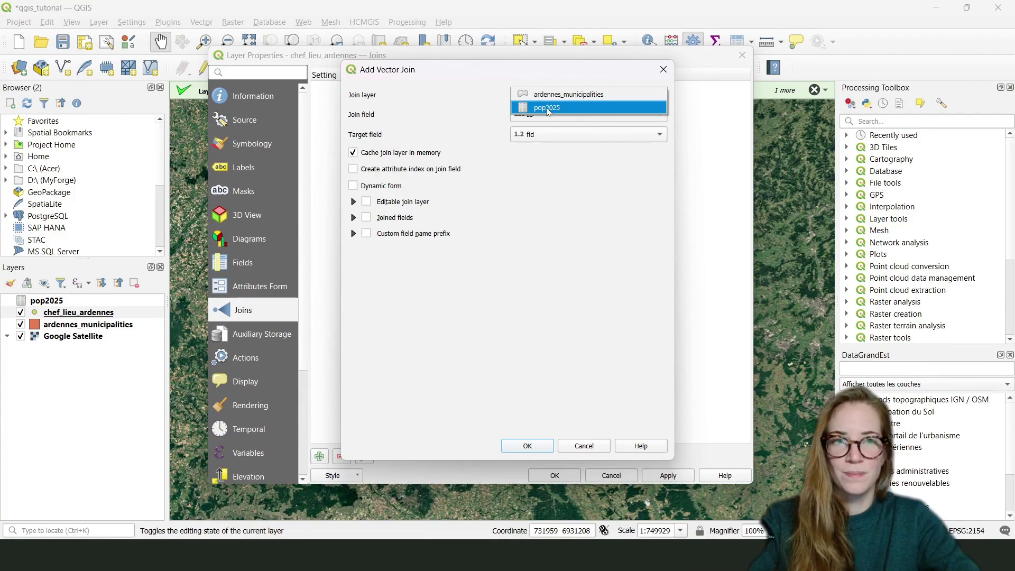
{"action": "left_click", "coordinate": [548, 108]}
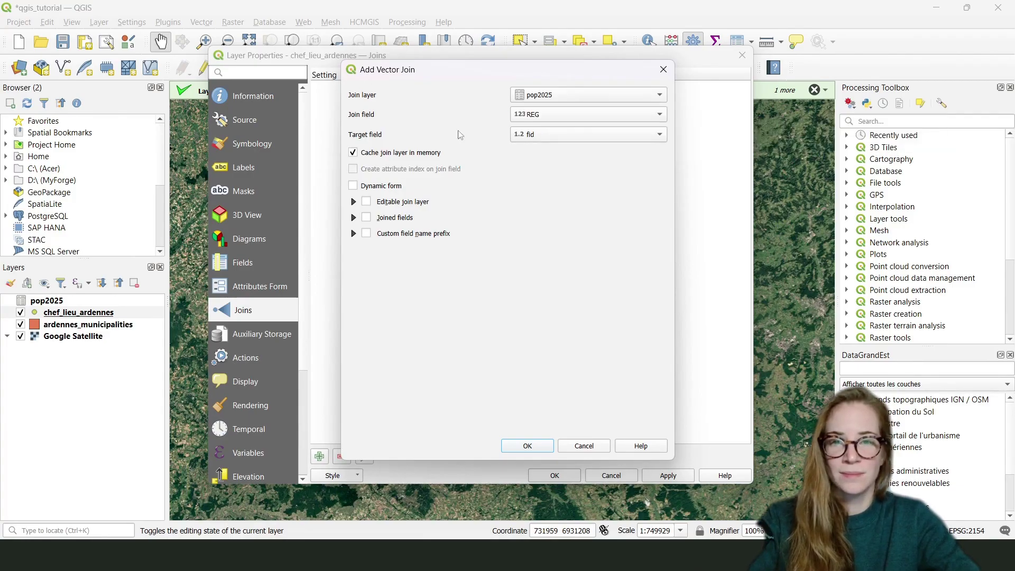
{"action": "left_click", "coordinate": [535, 115]}
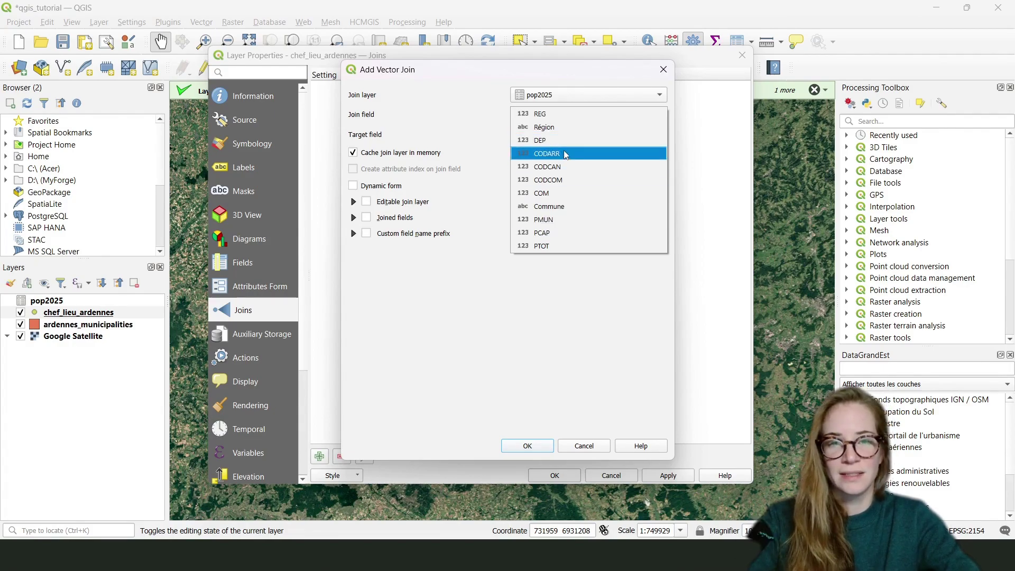
{"action": "left_click", "coordinate": [548, 196]}
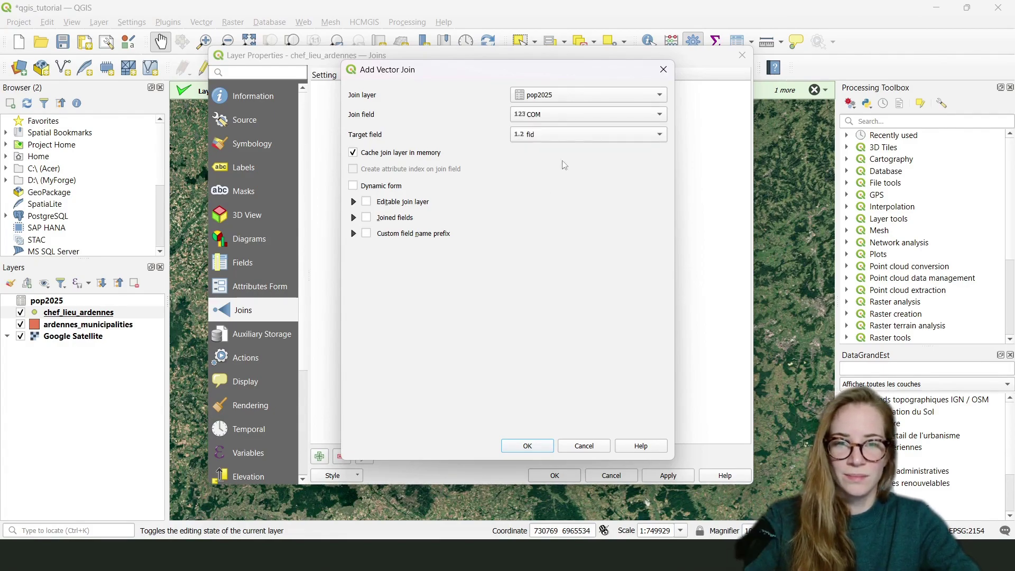
{"action": "left_click", "coordinate": [545, 139]}
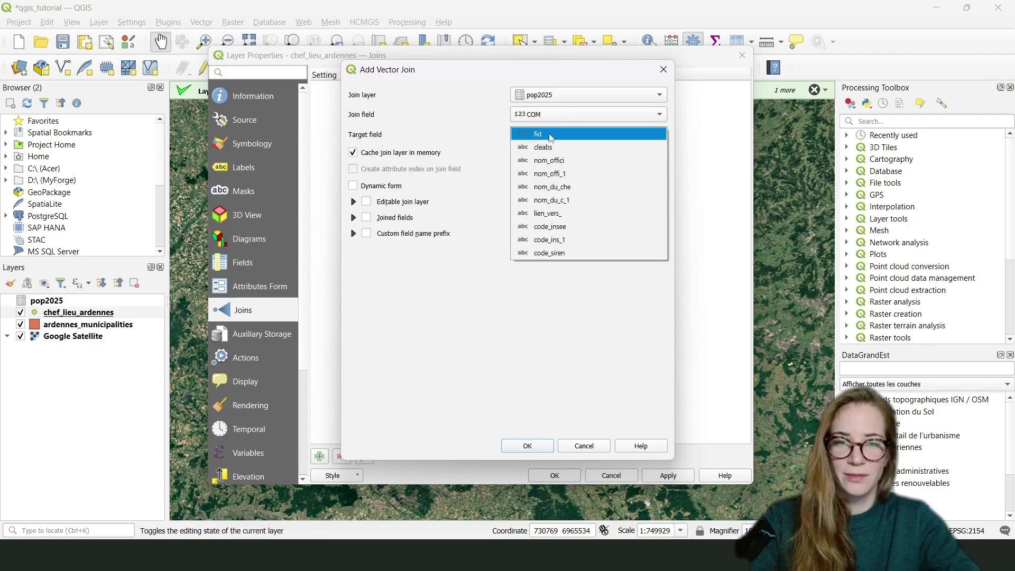
{"action": "left_click", "coordinate": [580, 229]}
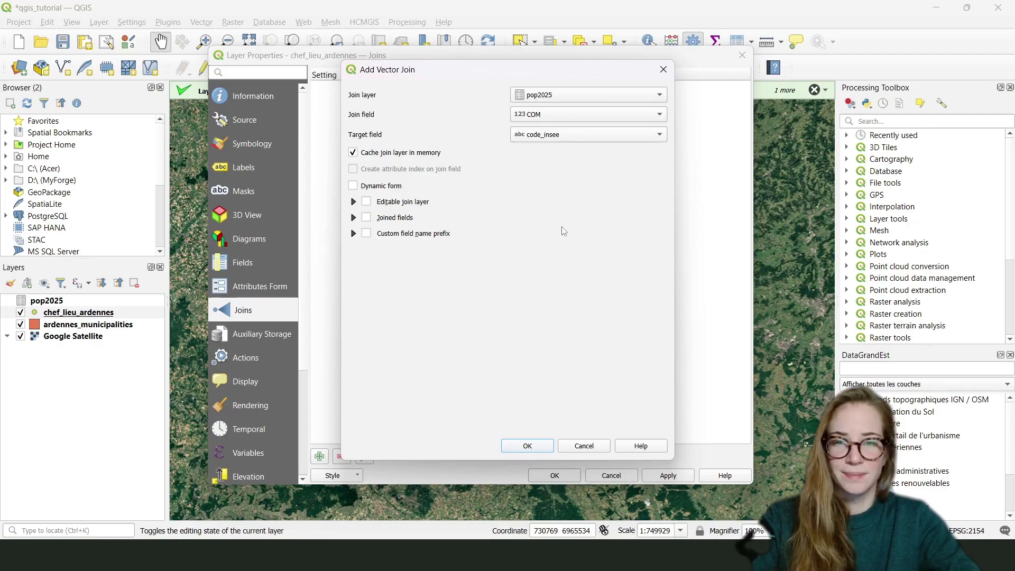
- Enable the dynamic form and shorten the custom field name prefix of the join to "_"
{"action": "left_click", "coordinate": [360, 189]}
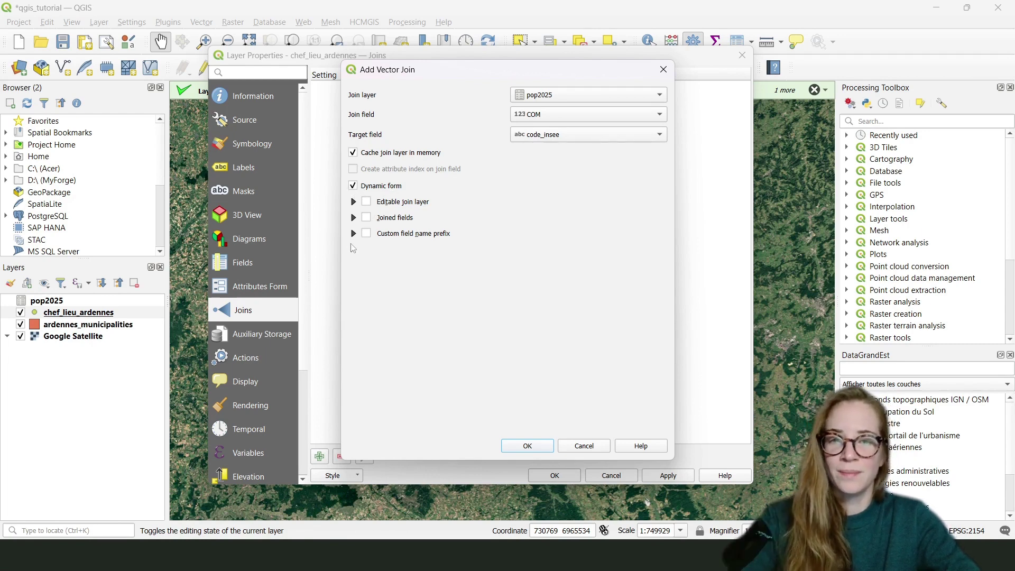
{"action": "left_click", "coordinate": [353, 233]}
{"action": "left_click", "coordinate": [354, 233]}
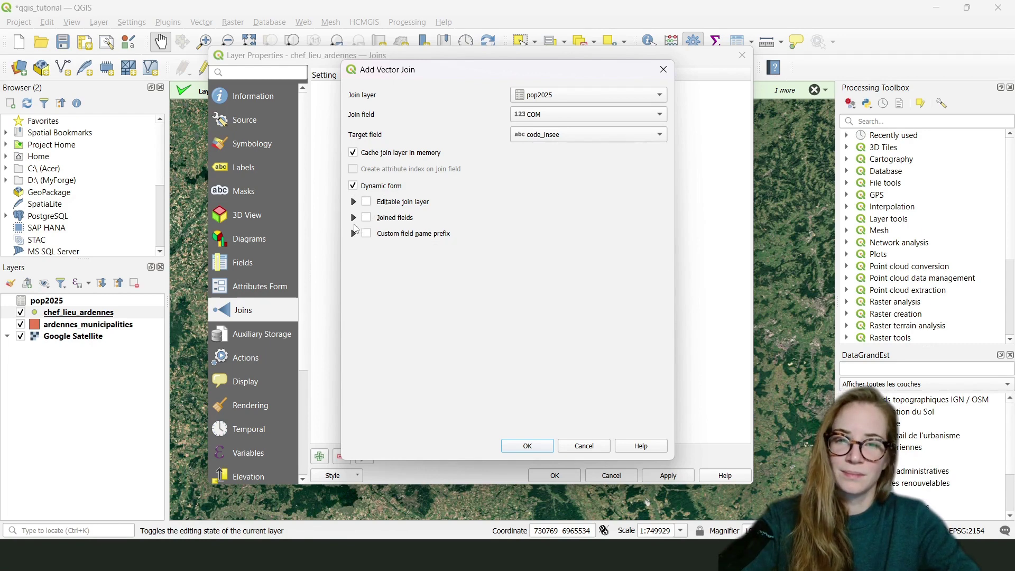
{"action": "left_click", "coordinate": [354, 234]}
{"action": "left_click", "coordinate": [373, 236]}
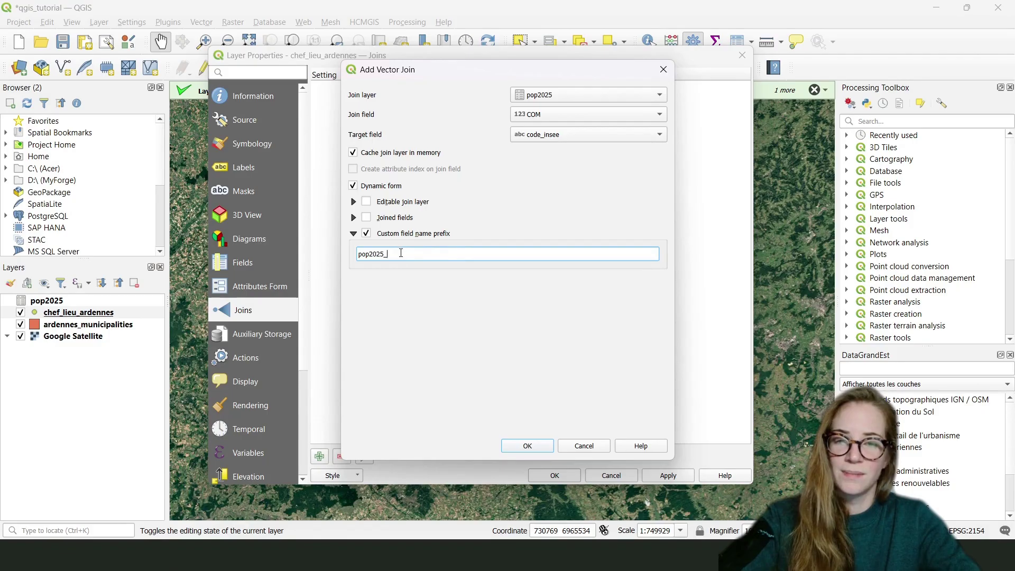
{"action": "left_click_drag", "start_coordinate": [386, 256], "coordinate": [350, 255]}
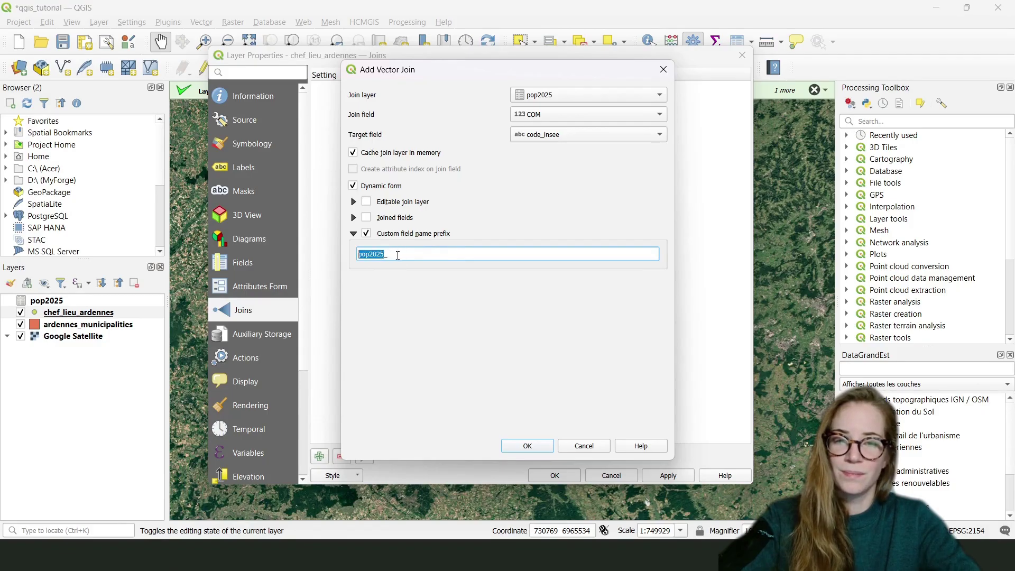
{"action": "key", "text": "BackSpace"}
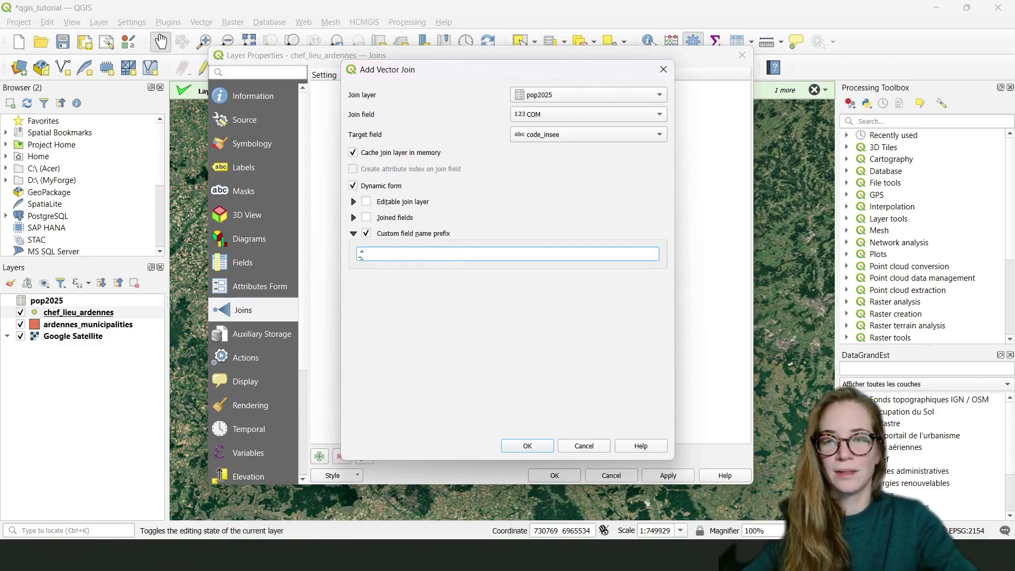
- Make the join layer editable and limit the joined fields to CODCOM, COM, Commune, PMUN, PCAP and PTOT
{"action": "left_click", "coordinate": [366, 202]}
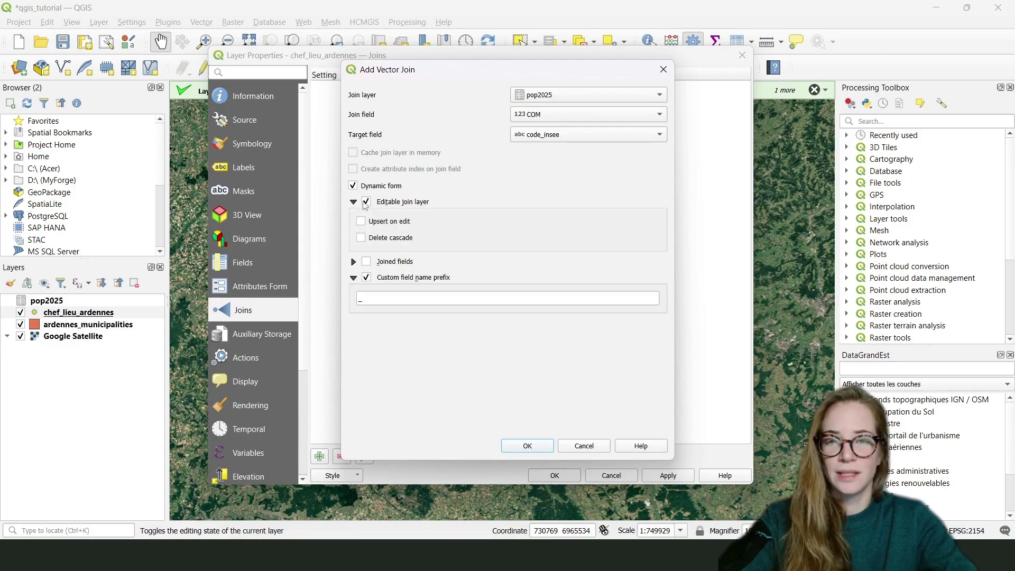
{"action": "left_click", "coordinate": [354, 262]}
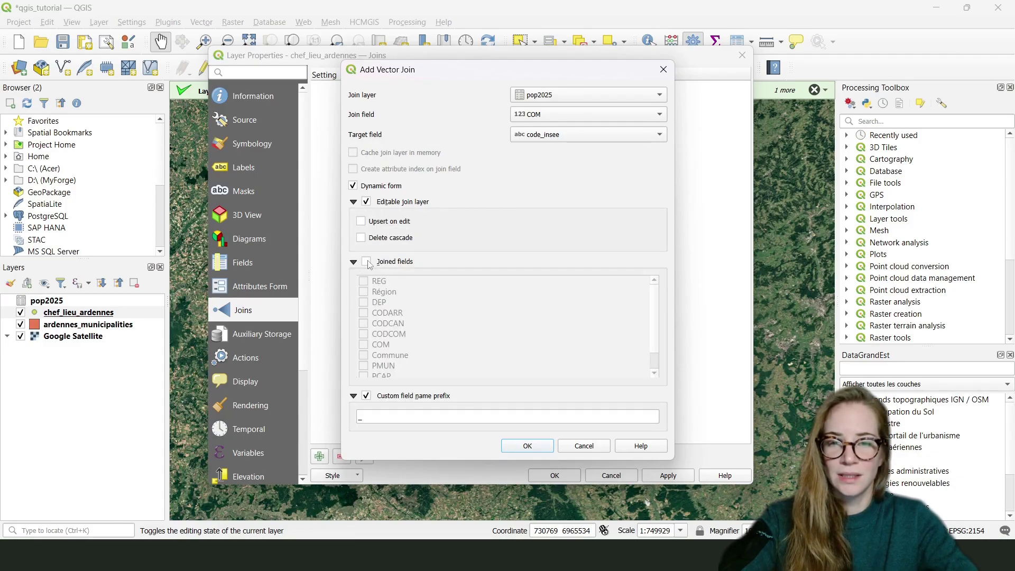
{"action": "left_click", "coordinate": [366, 262]}
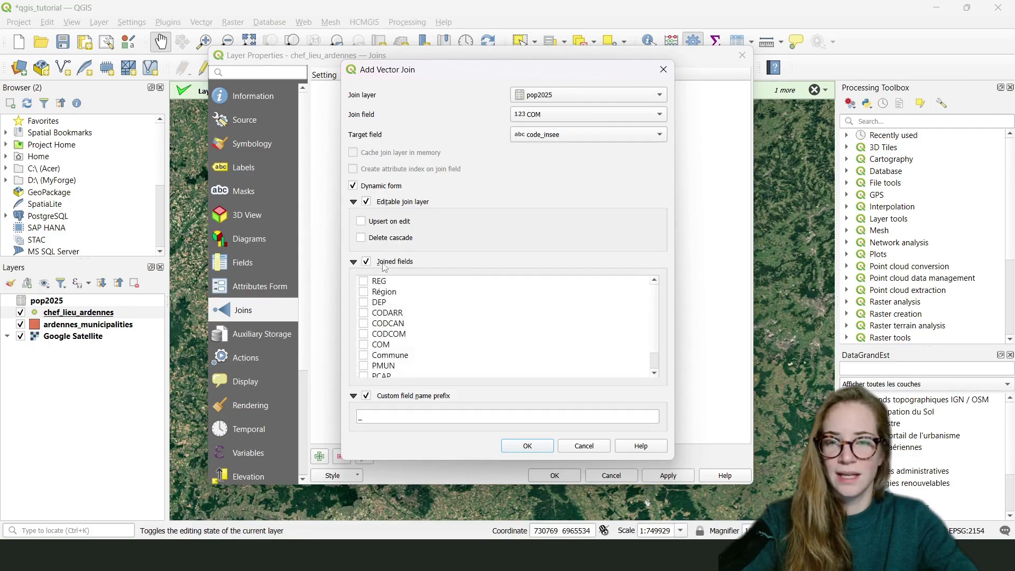
{"action": "scroll", "coordinate": [427, 370], "scroll_direction": "down", "scroll_amount": 1}
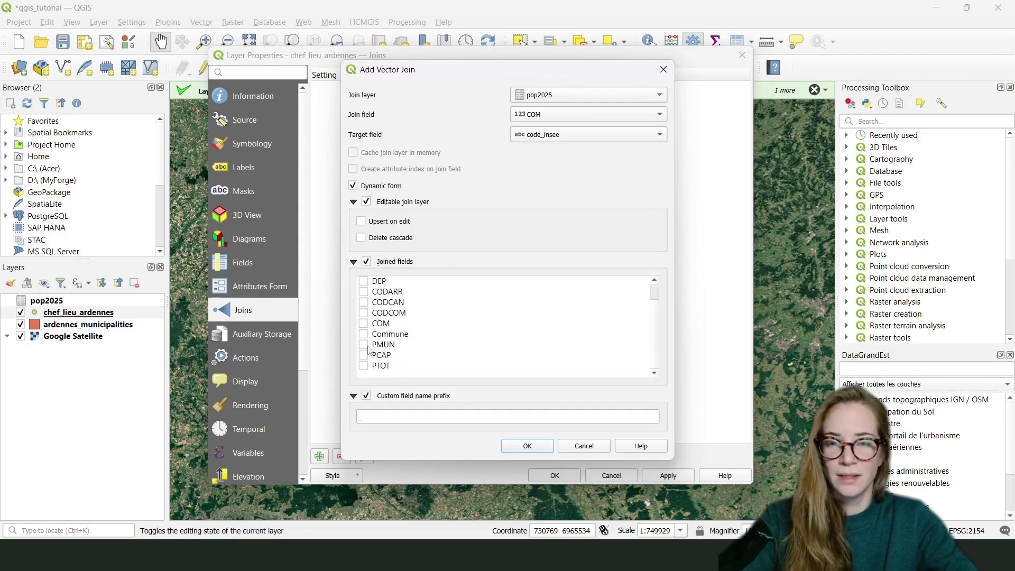
{"action": "left_click", "coordinate": [364, 355]}
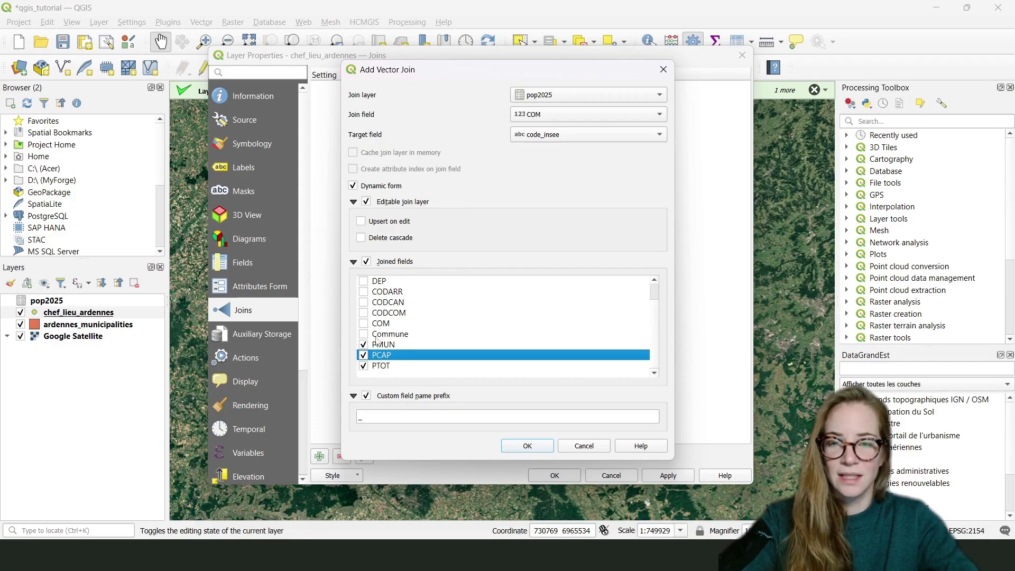
{"action": "scroll", "coordinate": [401, 342], "scroll_direction": "up", "scroll_amount": 1}
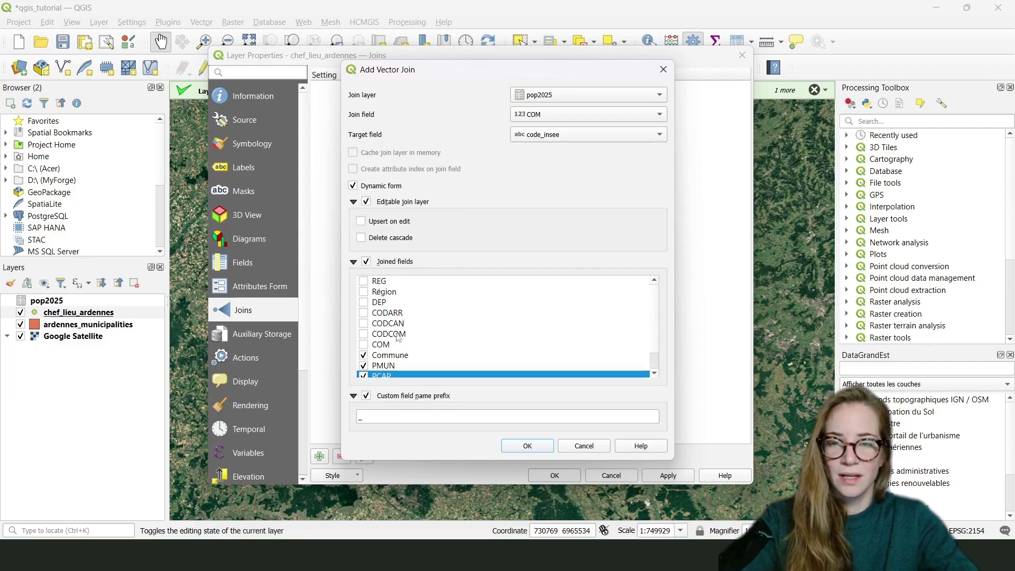
{"action": "scroll", "coordinate": [396, 339], "scroll_direction": "down", "scroll_amount": 1}
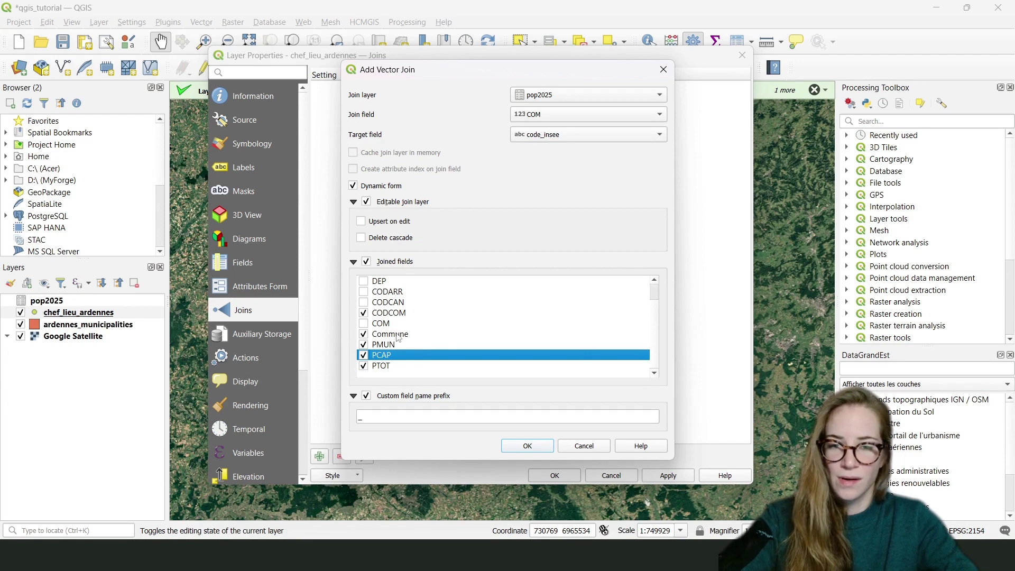
{"action": "left_click", "coordinate": [364, 323]}
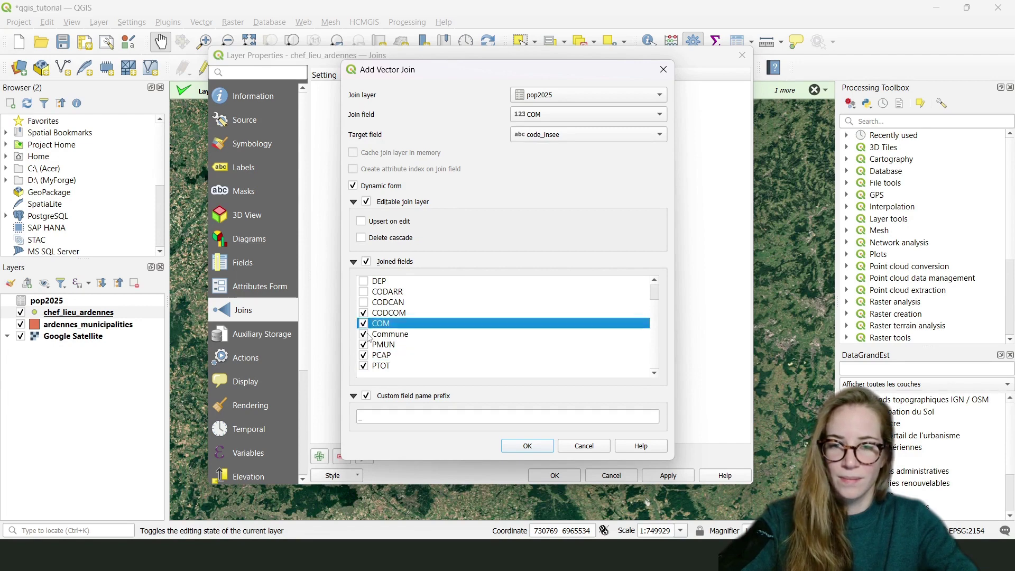
{"action": "left_click", "coordinate": [400, 313]}
{"action": "scroll", "coordinate": [419, 325], "scroll_direction": "up", "scroll_amount": 1}
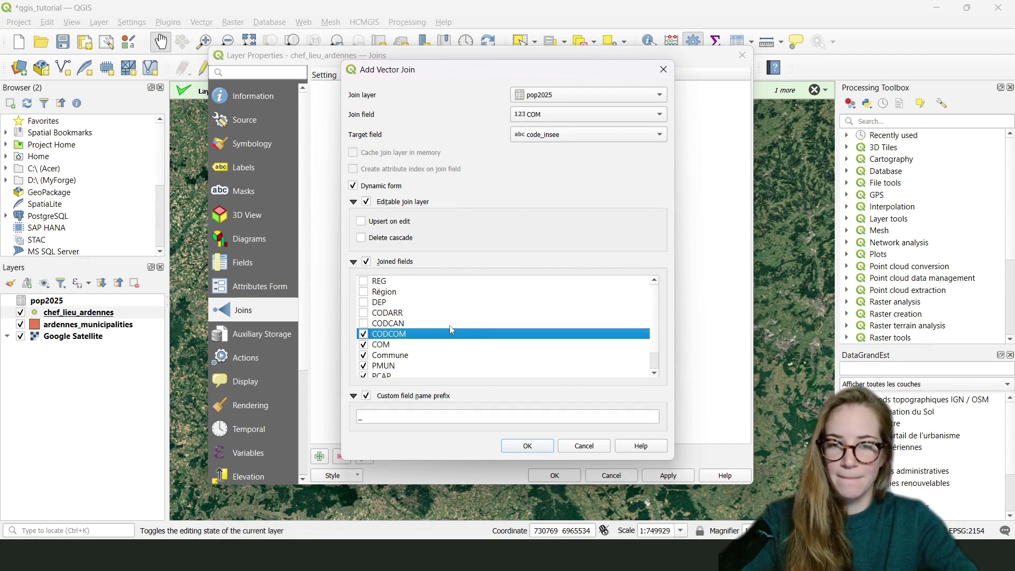
{"action": "scroll", "coordinate": [448, 330], "scroll_direction": "down", "scroll_amount": 1}
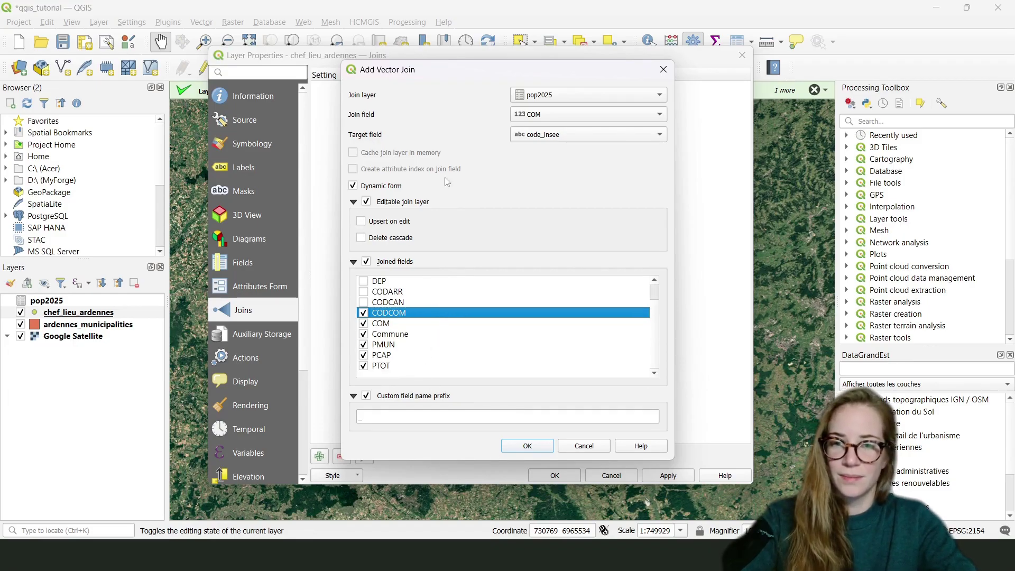
- Enable upsert on edit for the join and apply the pop2025 join to the chef_lieu_ardennes layer
{"action": "left_click", "coordinate": [361, 221]}
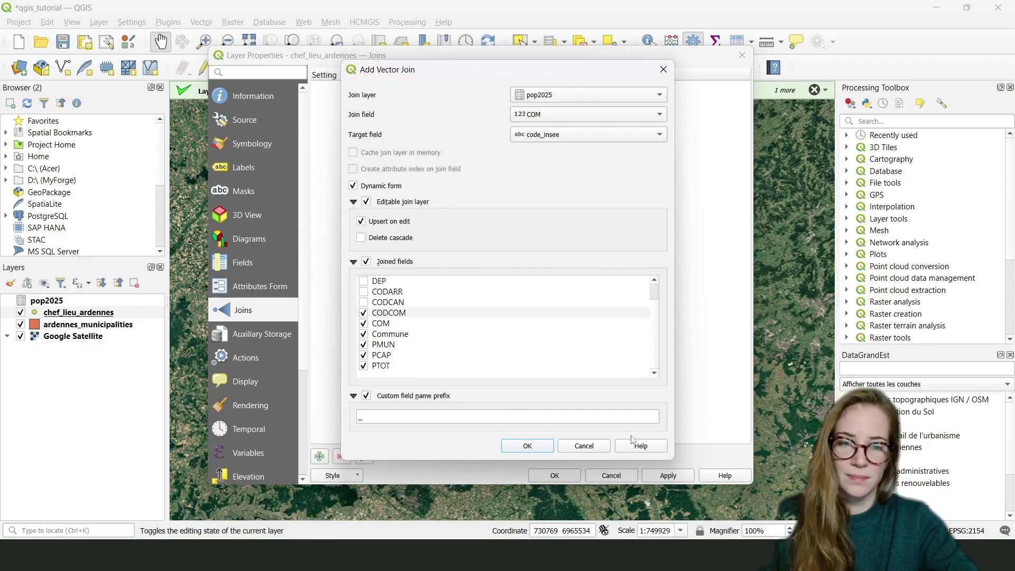
{"action": "left_click", "coordinate": [527, 446]}
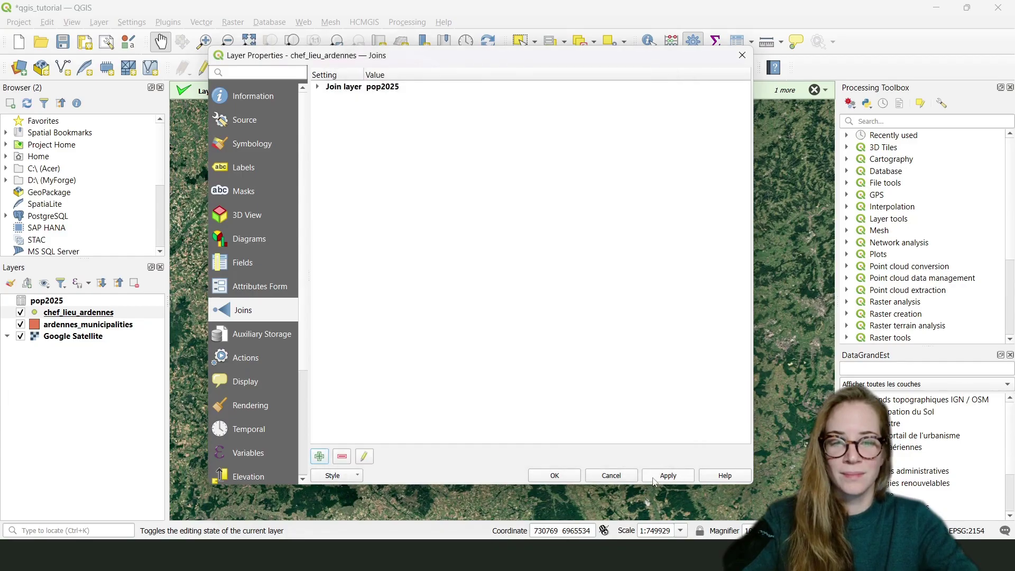
{"action": "left_click", "coordinate": [550, 476]}
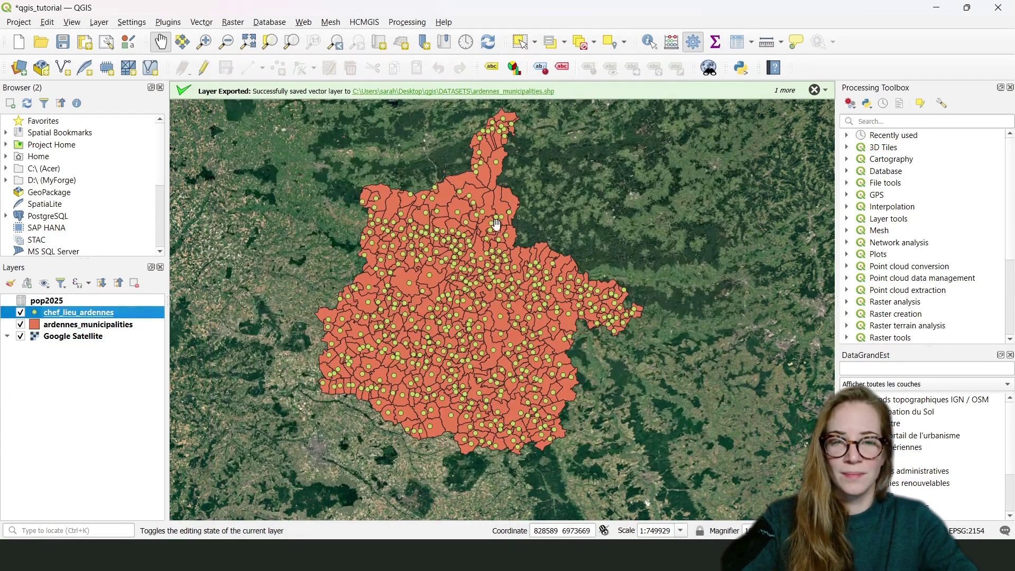
- Examine the joined population columns in the chef_lieu_ardennes attribute table to check the join against the communes
{"action": "right_click", "coordinate": [83, 316]}
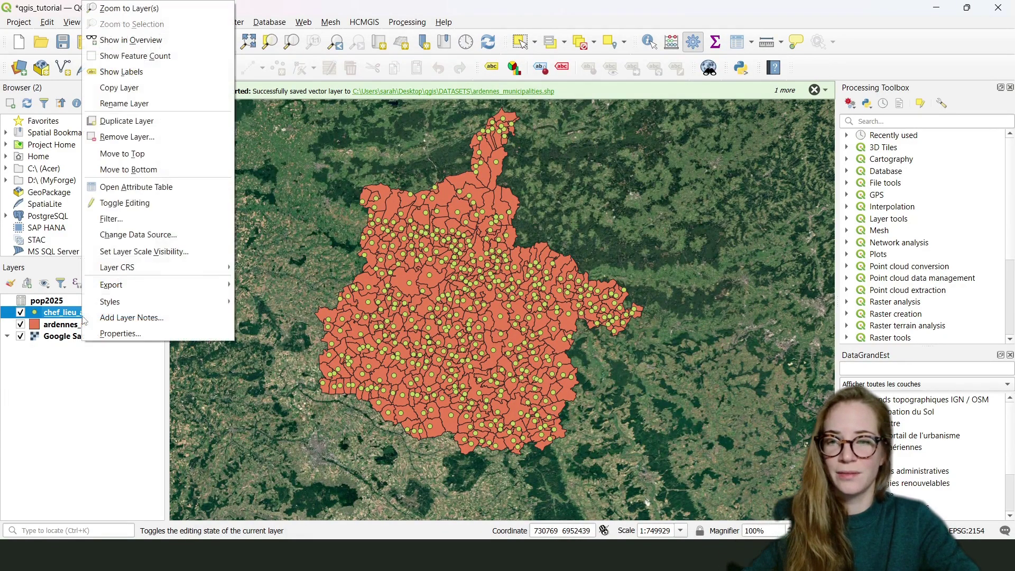
{"action": "left_click", "coordinate": [128, 189]}
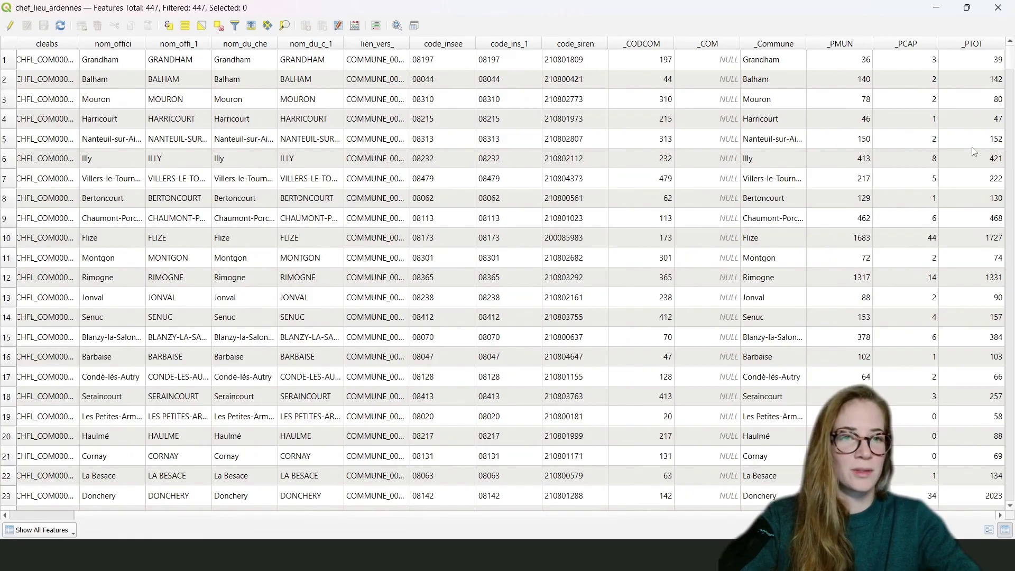
{"action": "scroll", "coordinate": [955, 89], "scroll_direction": "down", "scroll_amount": 9}
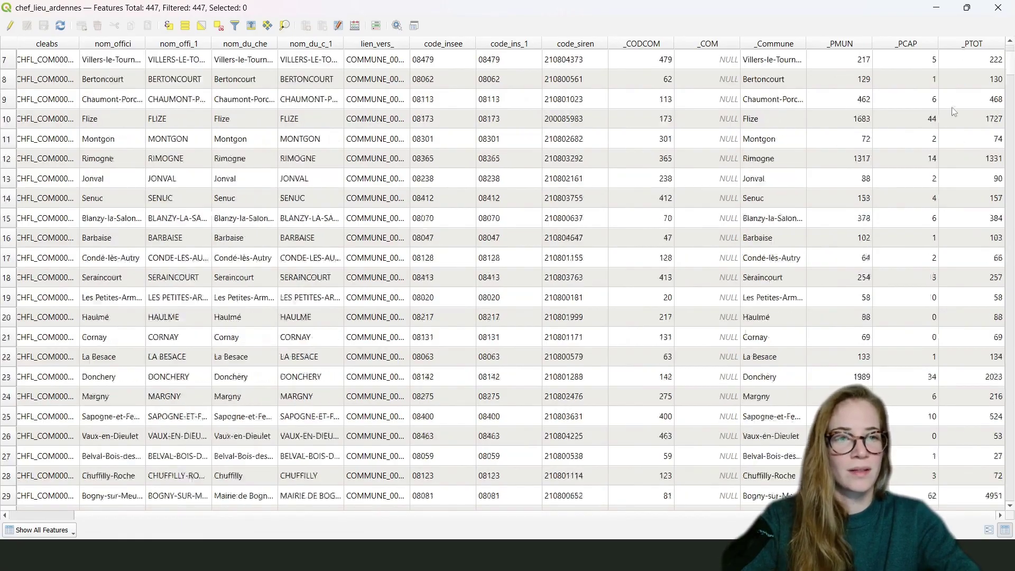
{"action": "scroll", "coordinate": [956, 105], "scroll_direction": "up", "scroll_amount": 7}
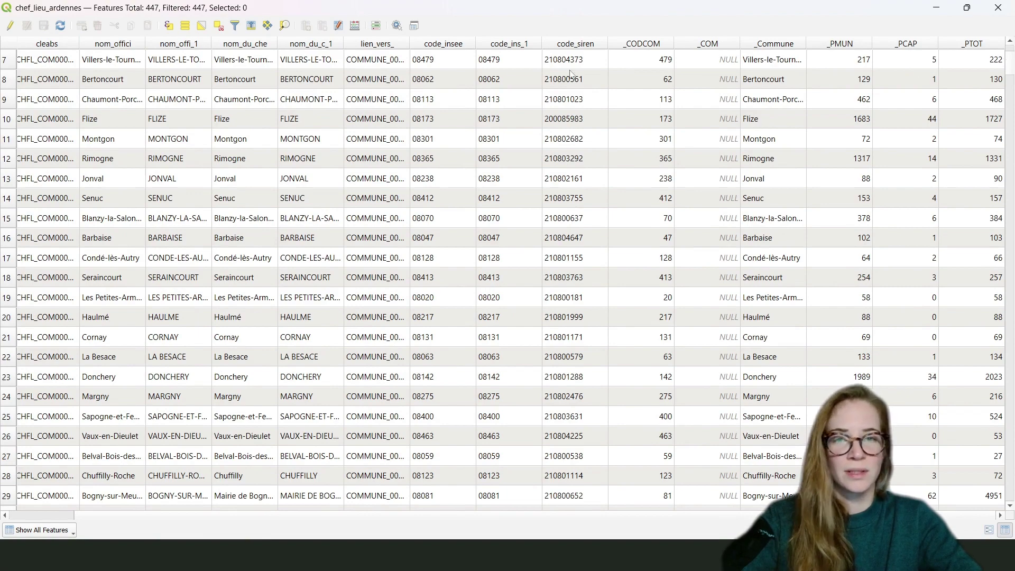
- Export the joined chef_lieu_ardennes layer as the ESRI Shapefile chef_lieu_ardennes_pop2025.shp in the DATASETS folder and add it to the map
{"action": "left_click", "coordinate": [1000, 11]}
{"action": "right_click", "coordinate": [61, 317]}
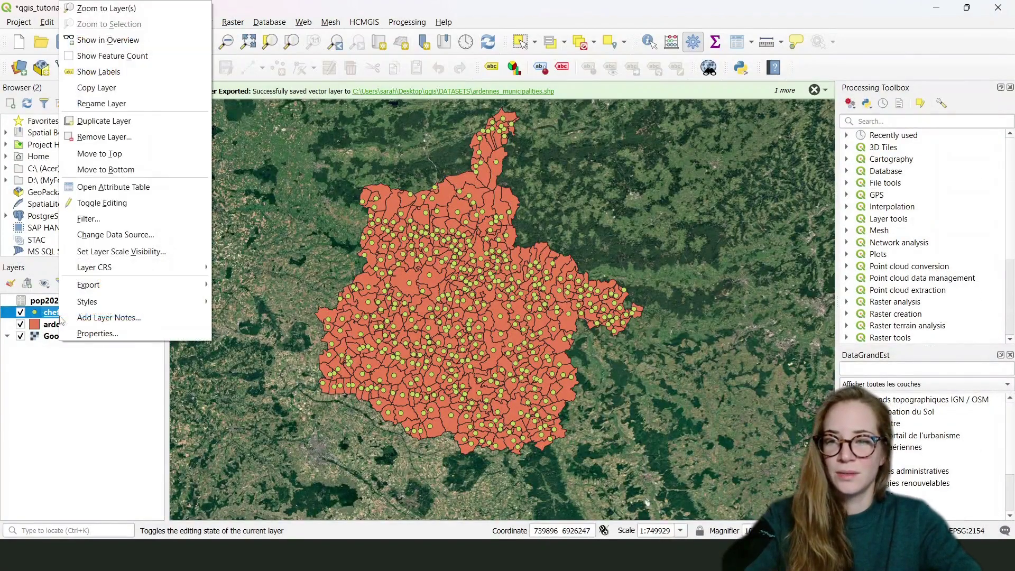
{"action": "mouse_move", "coordinate": [112, 289]}
{"action": "left_click", "coordinate": [247, 287]}
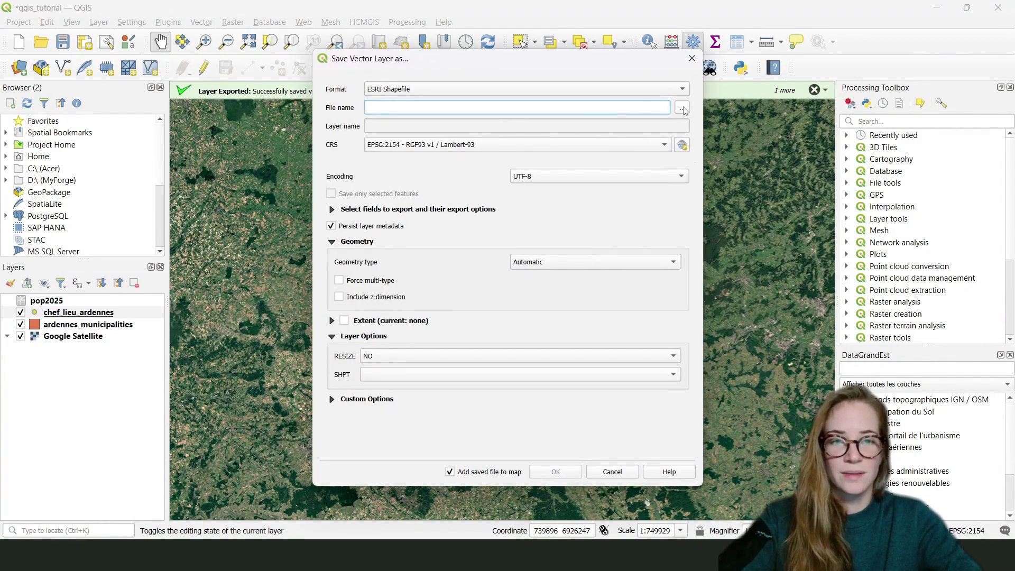
{"action": "left_click", "coordinate": [682, 108]}
{"action": "left_click", "coordinate": [524, 212]}
{"action": "double_click", "coordinate": [470, 434]}
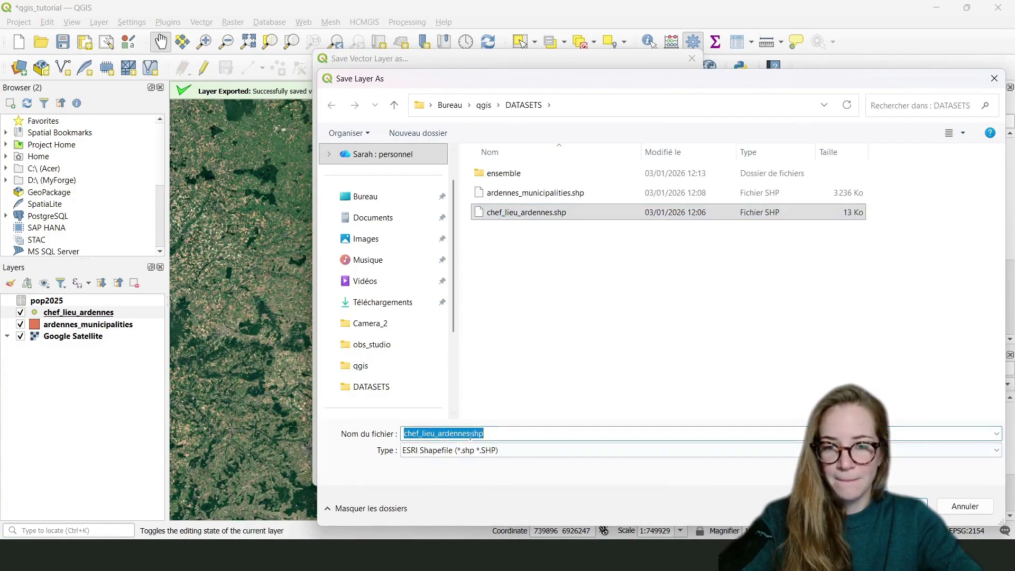
{"action": "left_click", "coordinate": [470, 434]}
{"action": "type", "text": "_pop"}
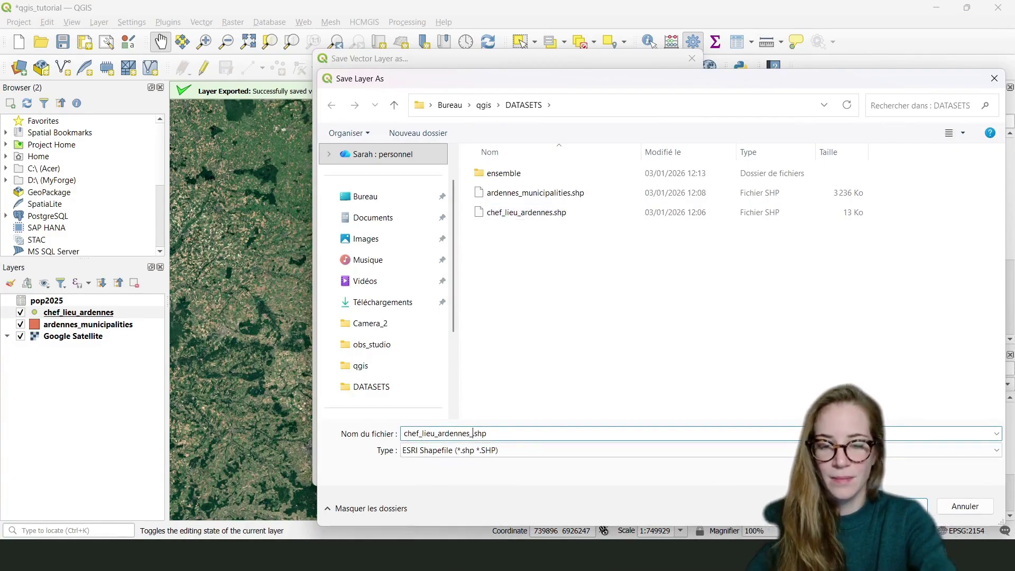
{"action": "type", "text": "2025"}
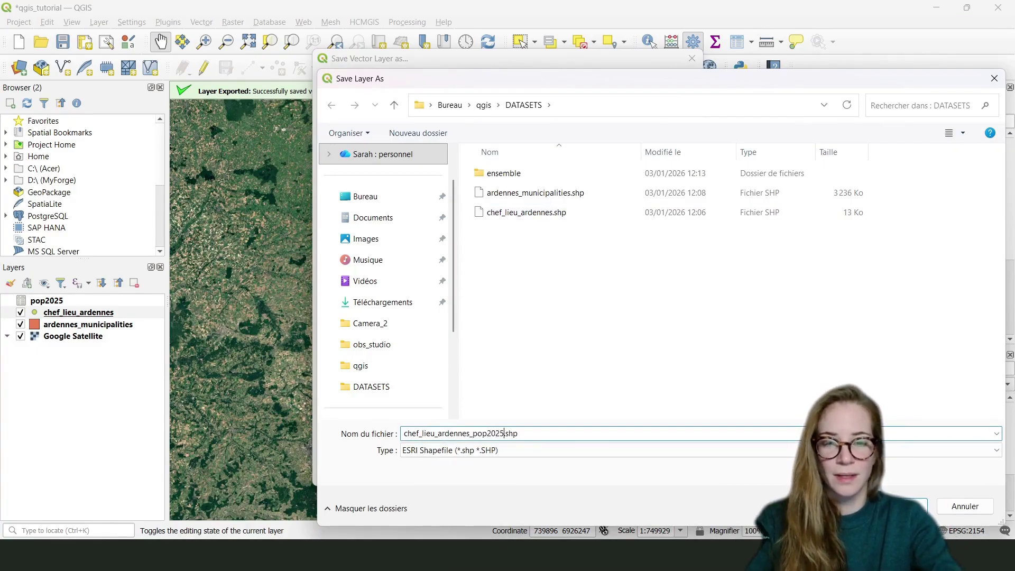
{"action": "key", "text": "Return"}
{"action": "left_click", "coordinate": [556, 471]}
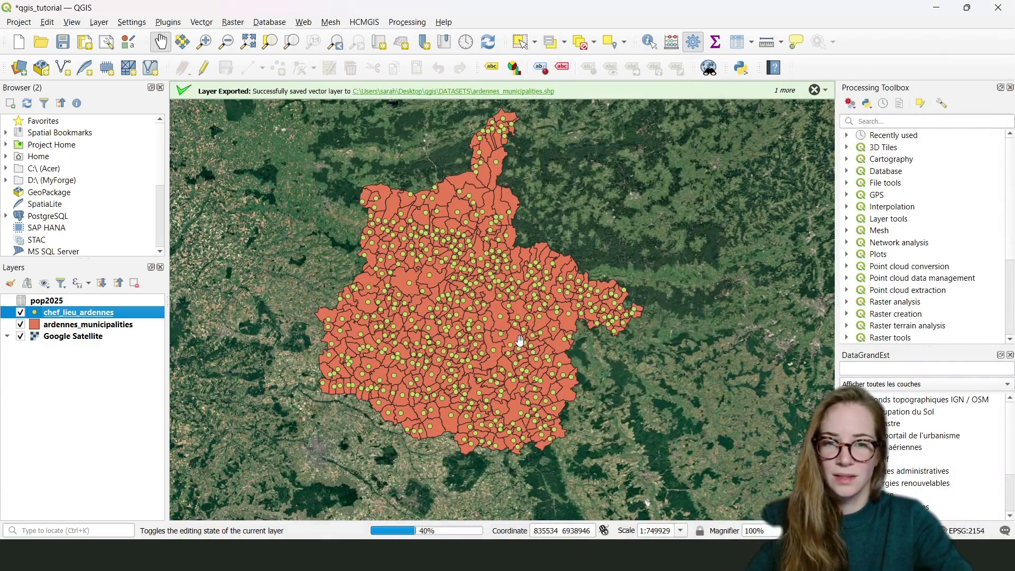
- Remove the original chef_lieu_ardennes layer from the project
{"action": "left_click", "coordinate": [73, 324]}
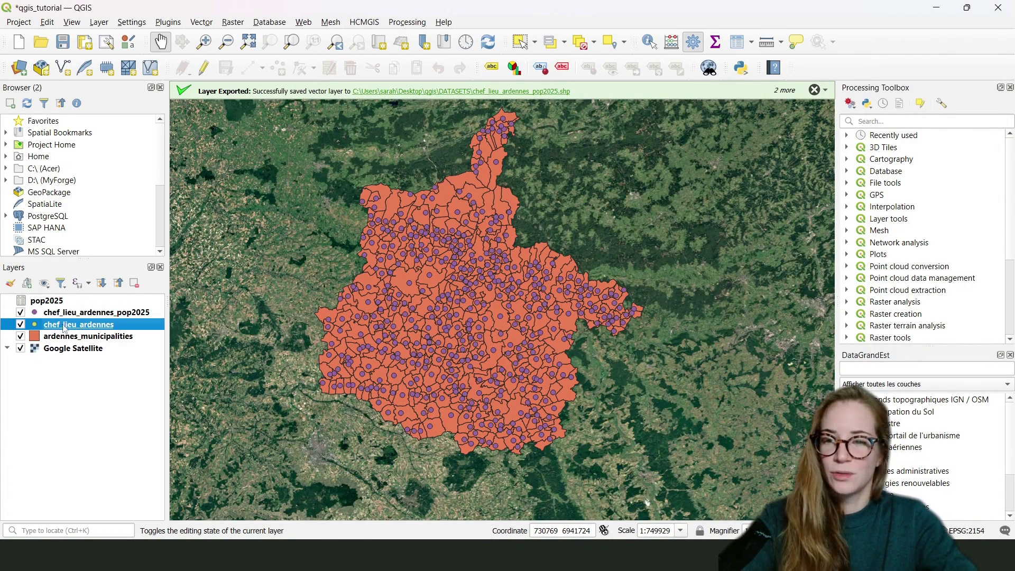
{"action": "right_click", "coordinate": [57, 324]}
{"action": "left_click", "coordinate": [80, 137]}
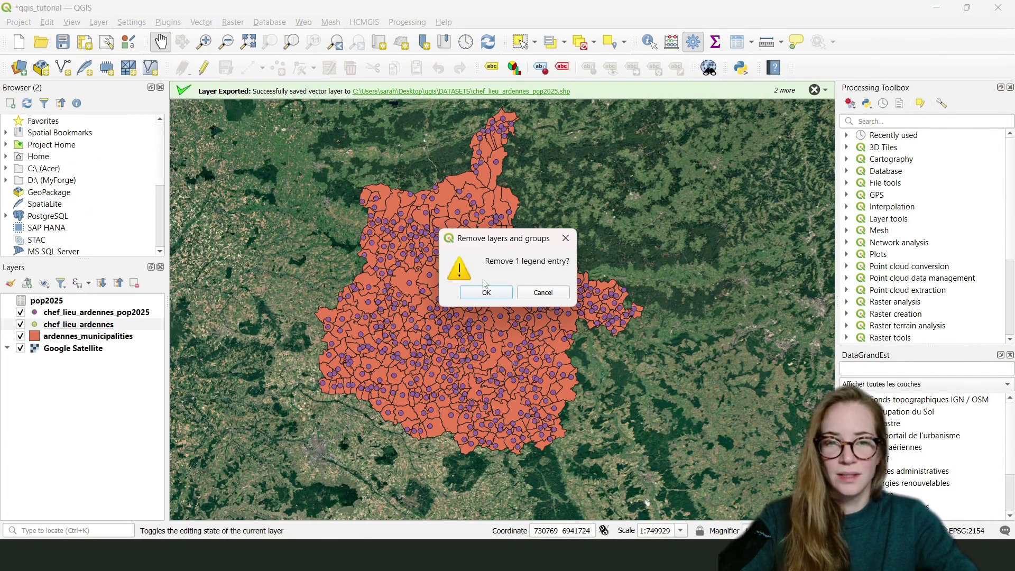
{"action": "left_click", "coordinate": [487, 292]}
- Examine the attribute table of chef_lieu_ardennes_pop2025 to check that the joined population columns were exported, and close it
{"action": "right_click", "coordinate": [93, 313]}
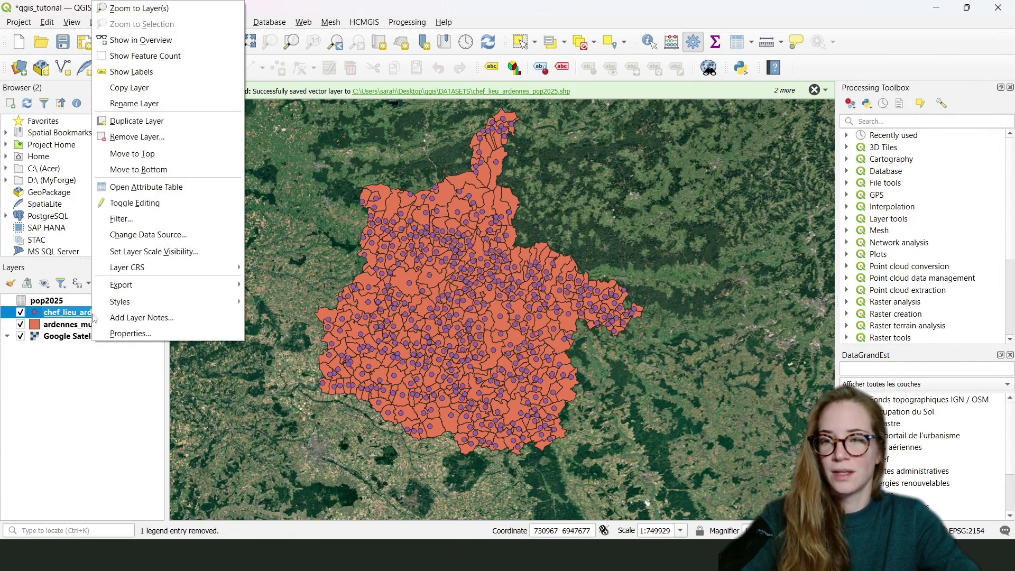
{"action": "left_click", "coordinate": [138, 188]}
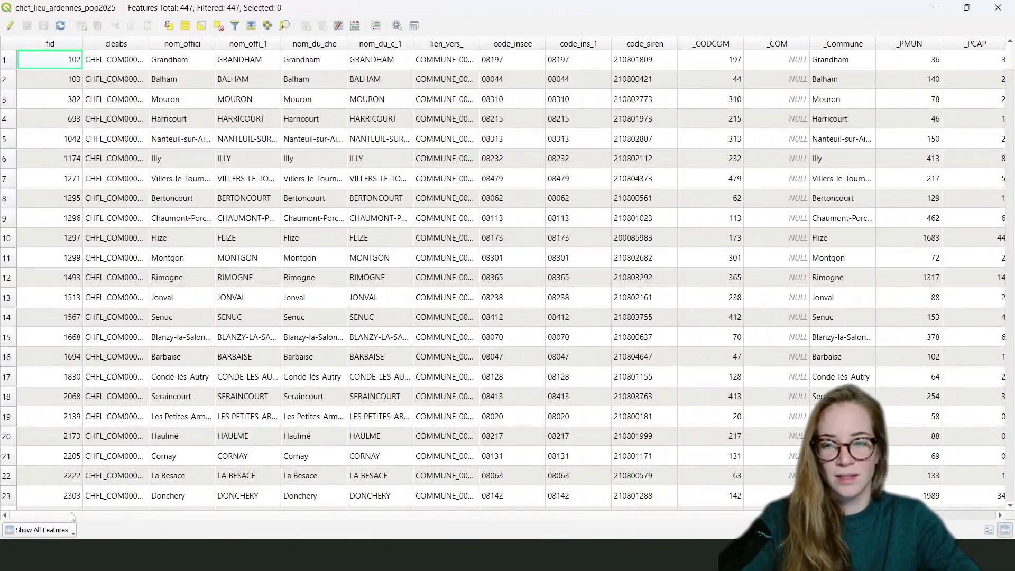
{"action": "scroll", "coordinate": [47, 516], "scroll_direction": "right", "scroll_amount": 1}
{"action": "left_click_drag", "start_coordinate": [222, 512], "coordinate": [209, 492]}
{"action": "scroll", "coordinate": [968, 106], "scroll_direction": "down", "scroll_amount": 10}
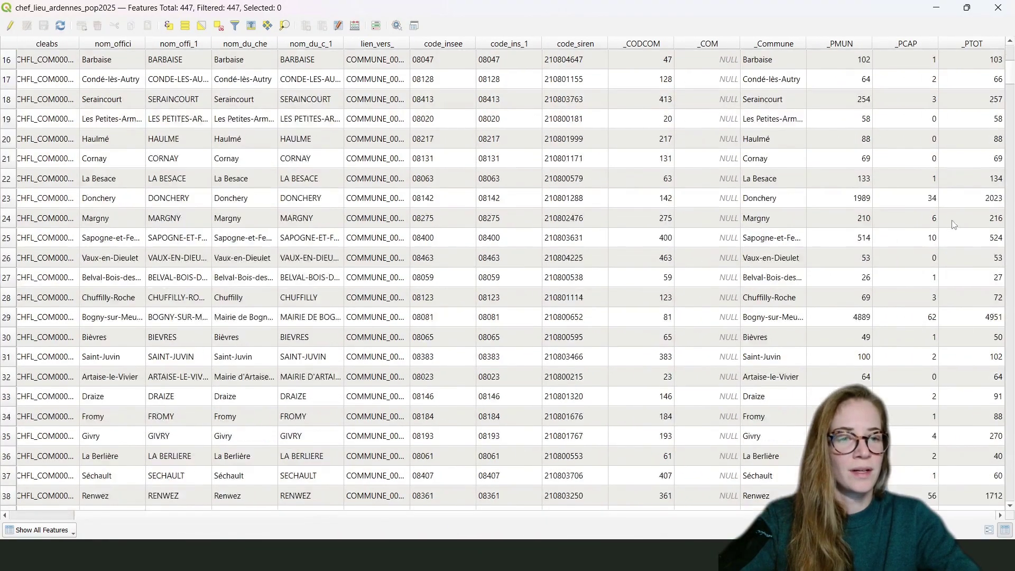
{"action": "scroll", "coordinate": [973, 74], "scroll_direction": "up", "scroll_amount": 10}
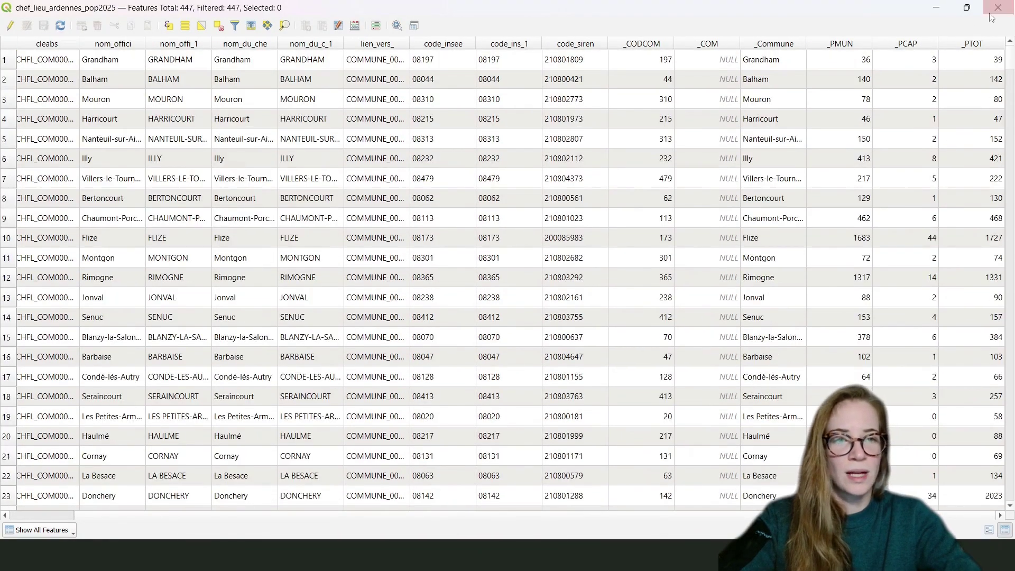
{"action": "left_click", "coordinate": [996, 10]}
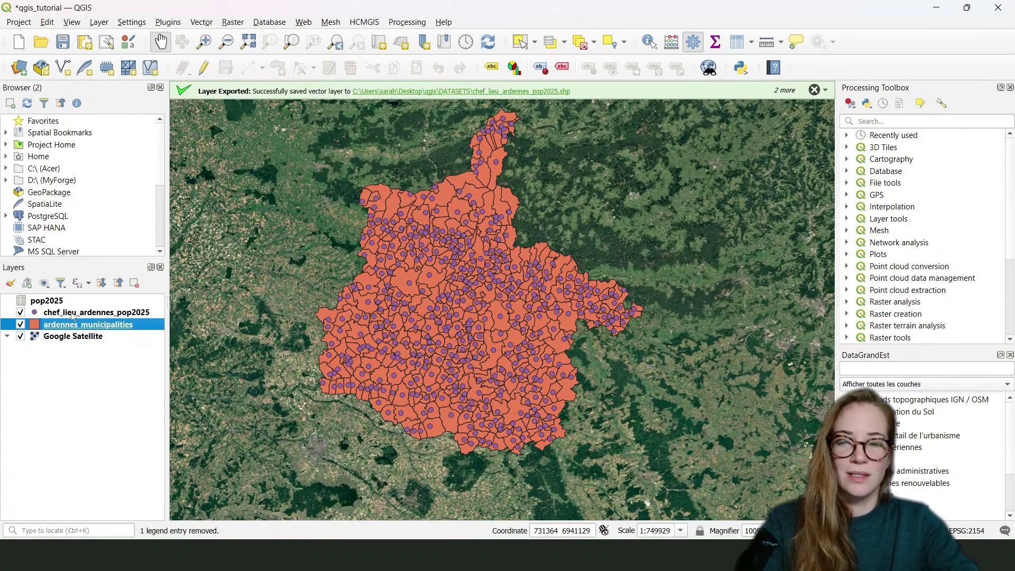
- Reopen the attribute table of chef_lieu_ardennes_pop2025 and examine the total population column _PTOT
{"action": "left_click", "coordinate": [47, 313]}
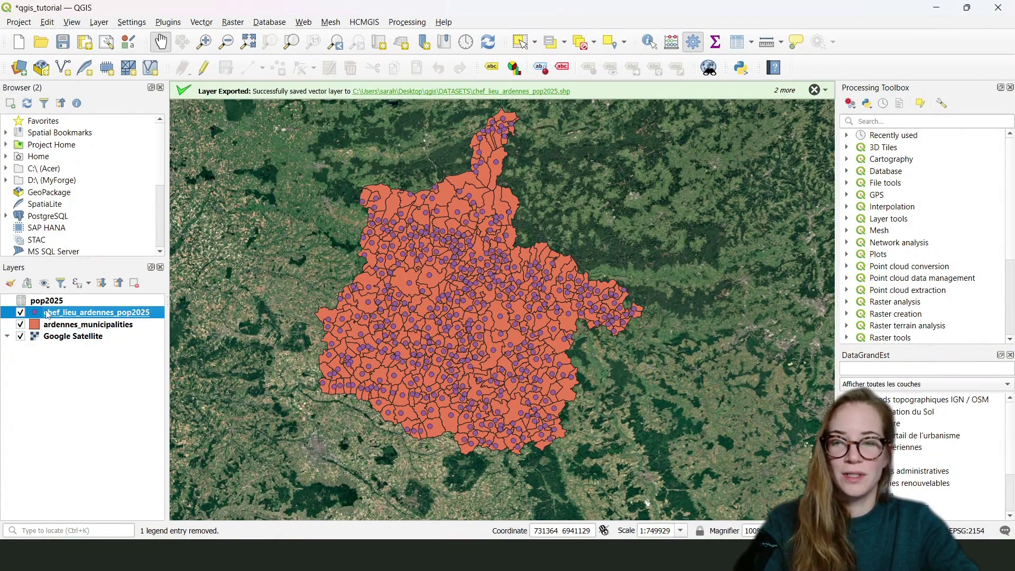
{"action": "right_click", "coordinate": [84, 316]}
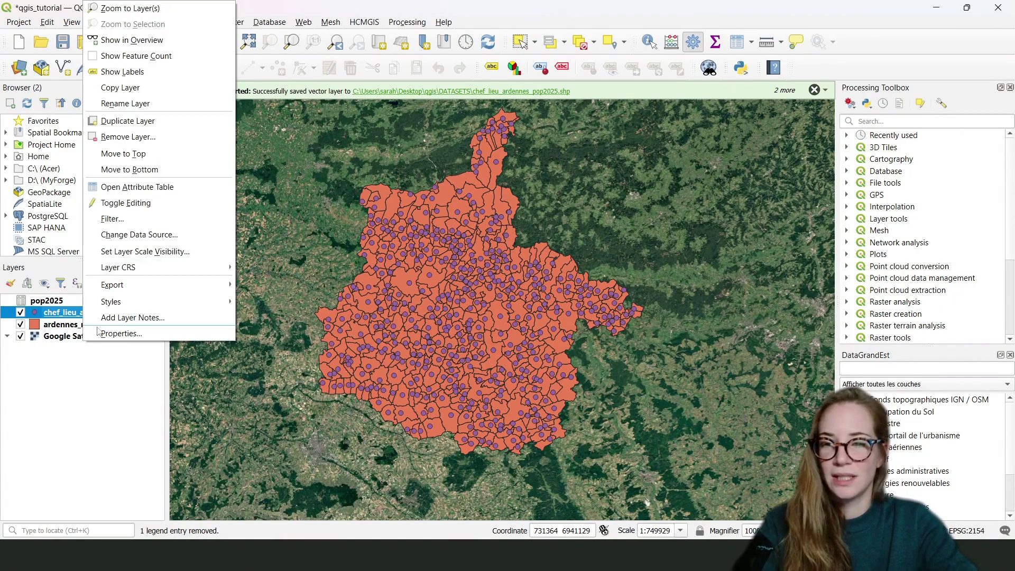
{"action": "left_click", "coordinate": [131, 188]}
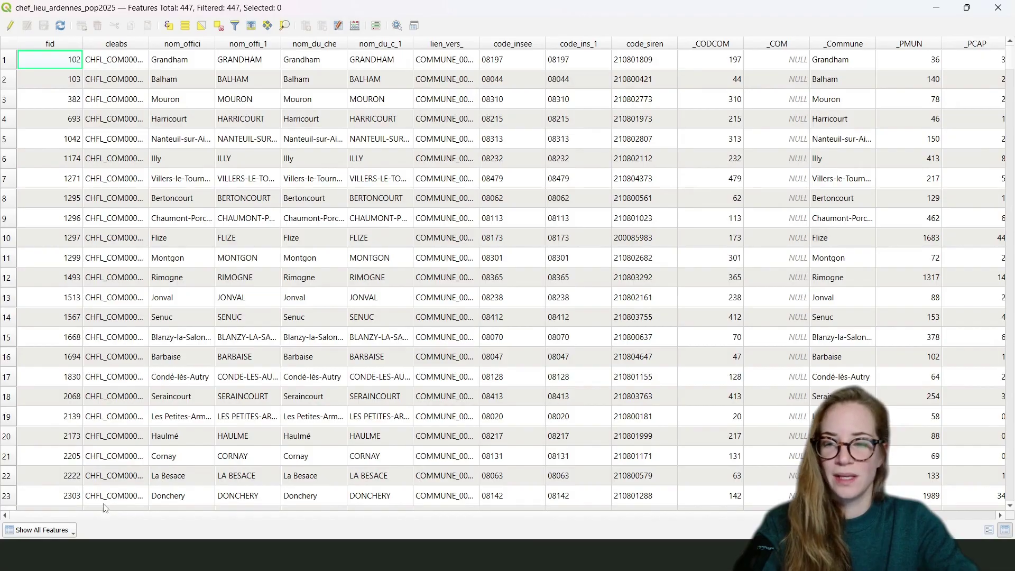
{"action": "left_click_drag", "start_coordinate": [64, 514], "coordinate": [312, 512]}
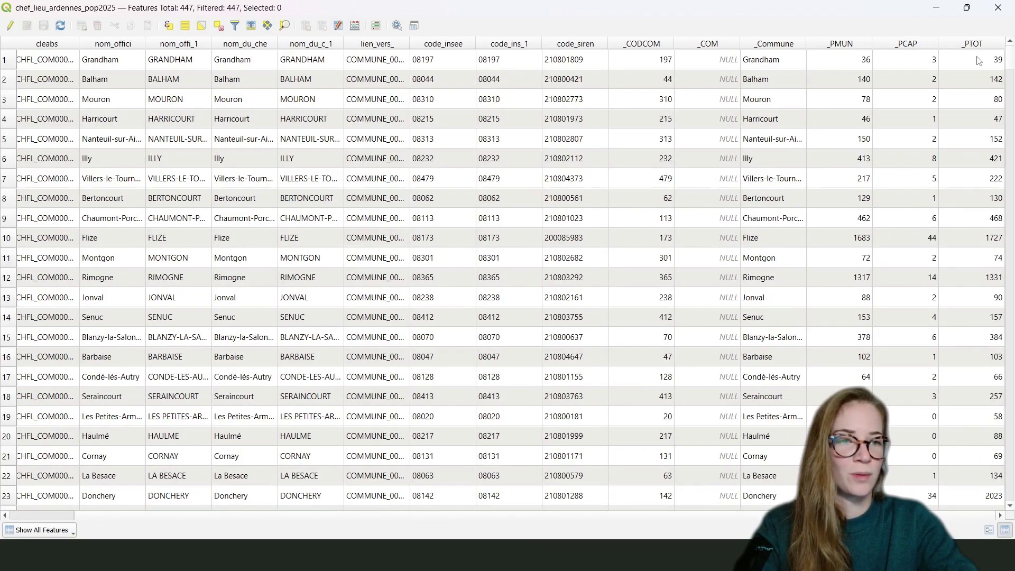
{"action": "left_click_drag", "start_coordinate": [1010, 61], "coordinate": [241, 27]}
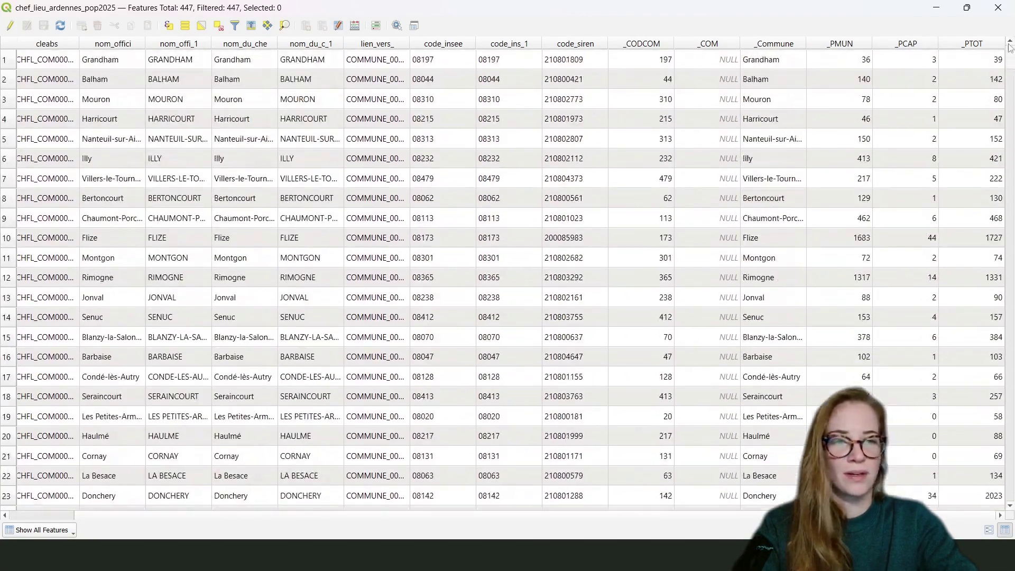
- List all unique _PTOT values in Select by Expression to find the highest population, and close the dialog and table without selecting features
{"action": "left_click", "coordinate": [171, 27]}
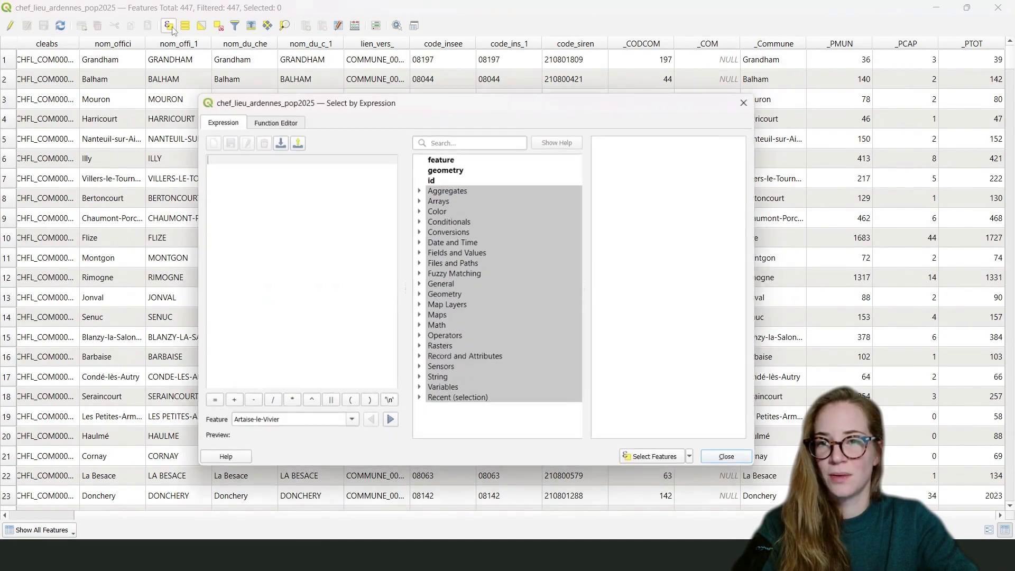
{"action": "double_click", "coordinate": [448, 252]}
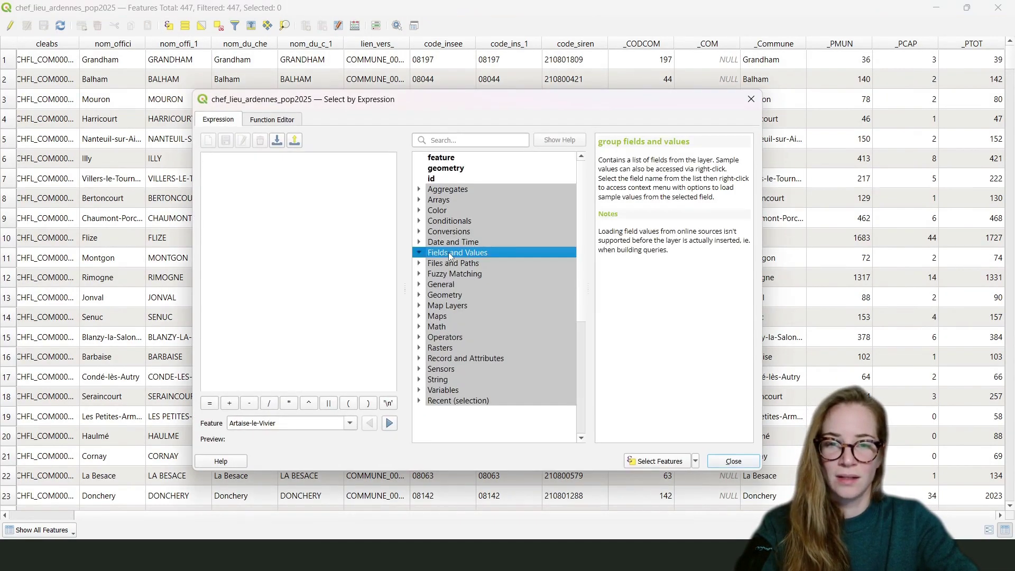
{"action": "scroll", "coordinate": [491, 372], "scroll_direction": "down", "scroll_amount": 3}
{"action": "double_click", "coordinate": [473, 390]}
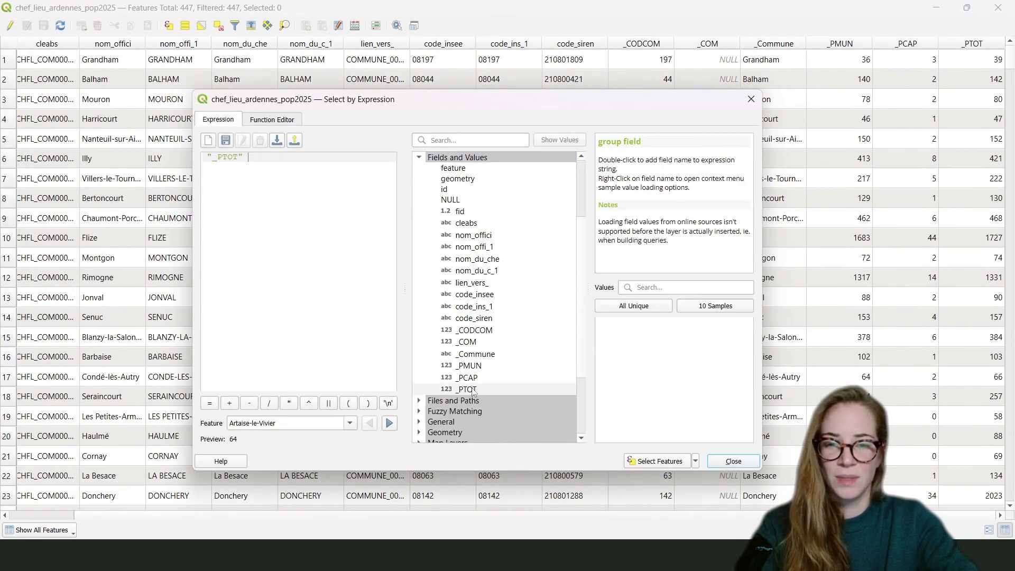
{"action": "left_click", "coordinate": [209, 404]}
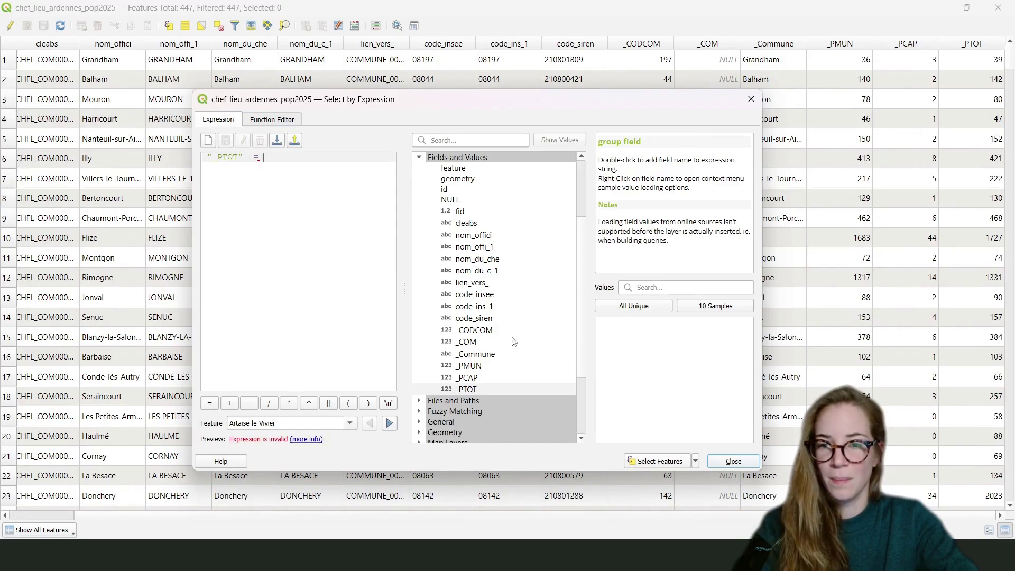
{"action": "left_click", "coordinate": [618, 310]}
{"action": "left_click_drag", "start_coordinate": [747, 334], "coordinate": [747, 426]}
{"action": "left_click", "coordinate": [613, 429]}
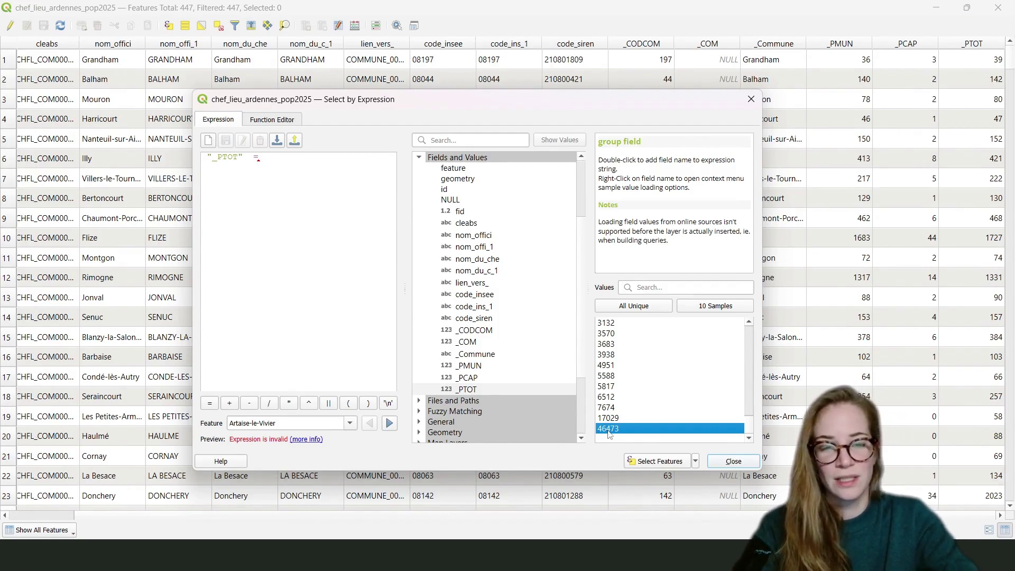
{"action": "left_click", "coordinate": [301, 164]}
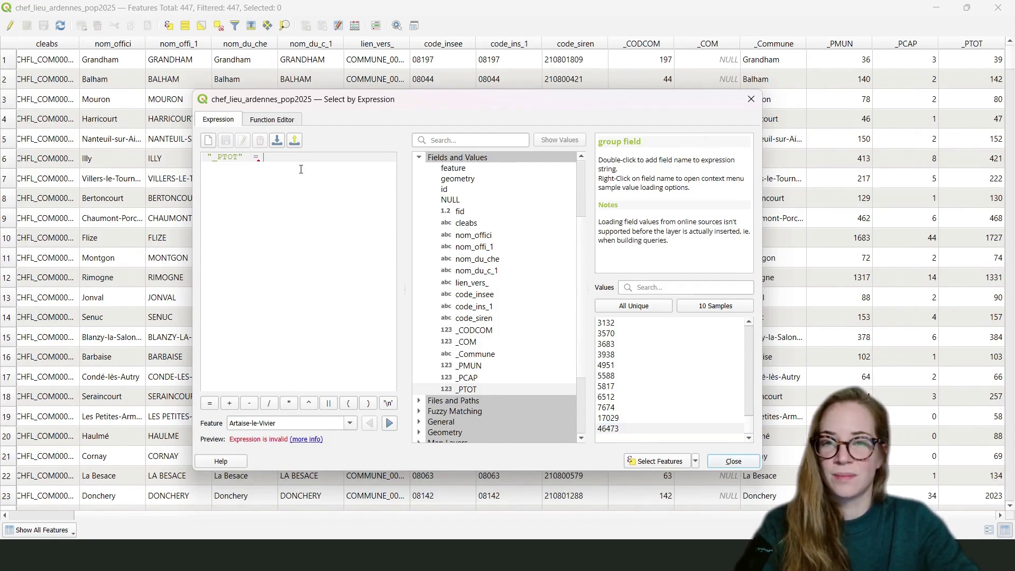
{"action": "left_click", "coordinate": [725, 463]}
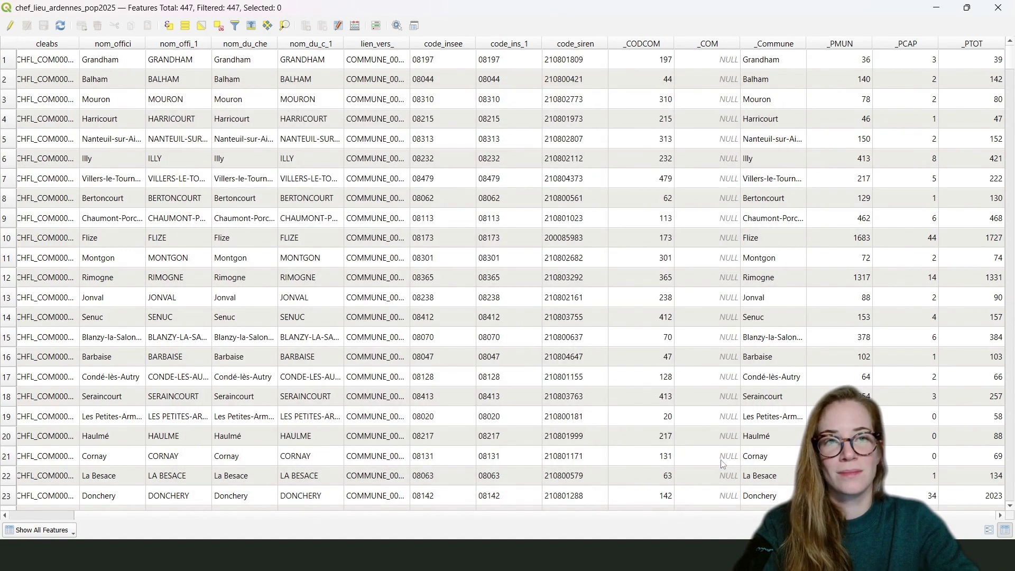
{"action": "left_click", "coordinate": [997, 15]}
- Open the data-defined size assistant for the Simple Marker in the chef_lieu_ardennes_pop2025 symbology
{"action": "right_click", "coordinate": [61, 313]}
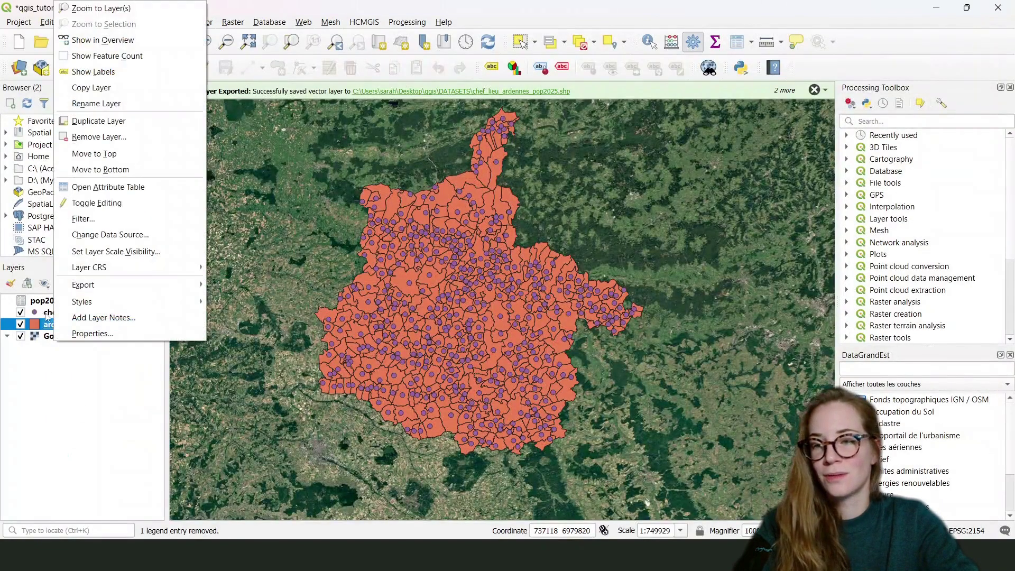
{"action": "key", "text": "Escape"}
{"action": "right_click", "coordinate": [61, 313]}
{"action": "left_click", "coordinate": [126, 331]}
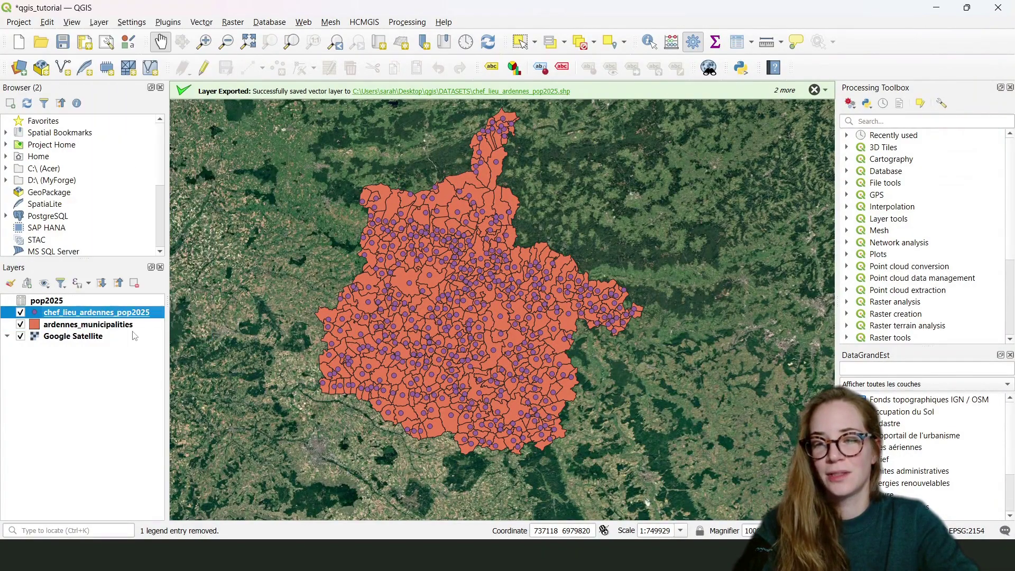
{"action": "left_click", "coordinate": [464, 105]}
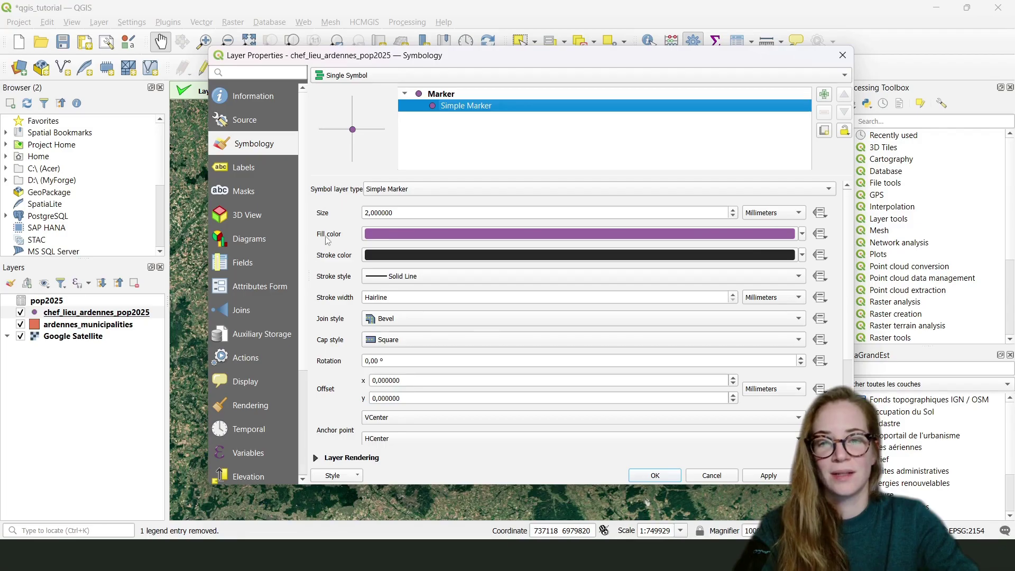
{"action": "left_click", "coordinate": [416, 212]}
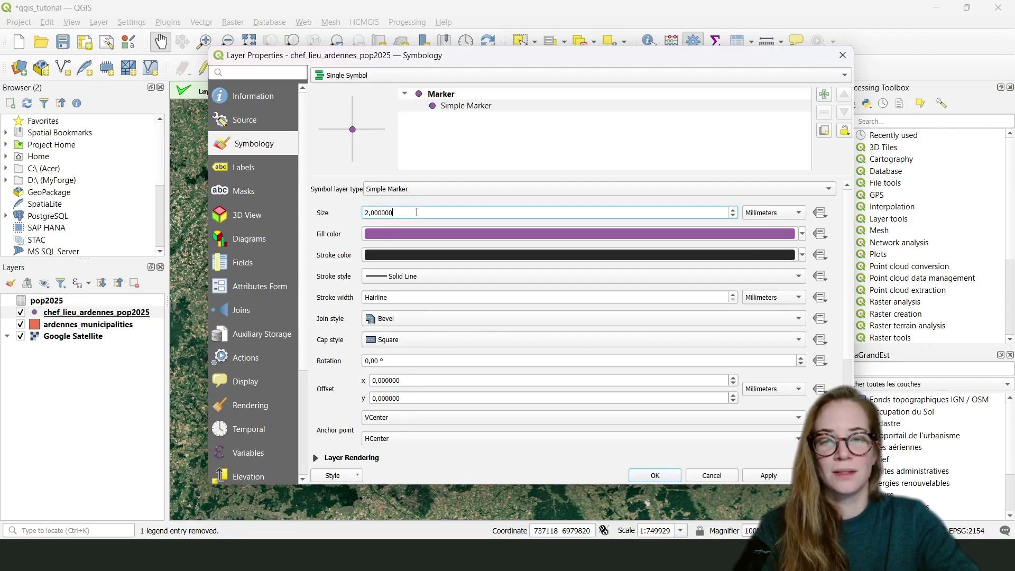
{"action": "left_click", "coordinate": [820, 212]}
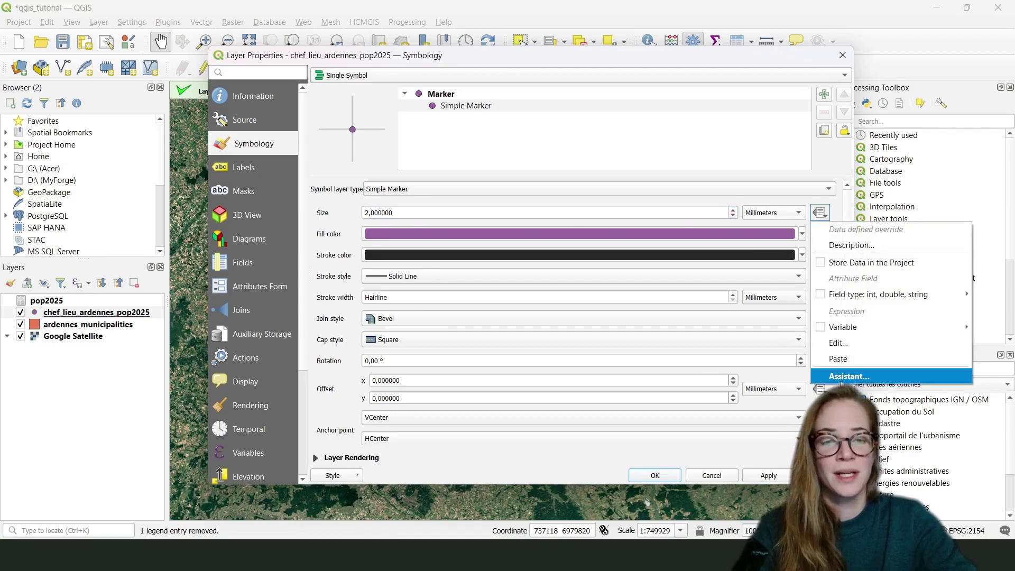
{"action": "left_click", "coordinate": [849, 377]}
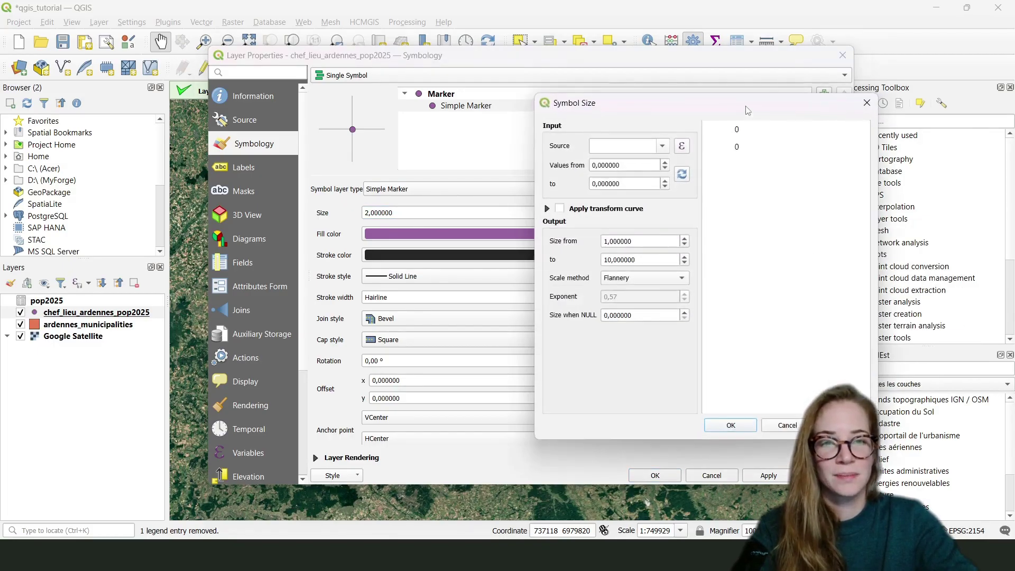
- Use _PTOT as the size source and set the input value range from 0 to 50000
{"action": "left_click", "coordinate": [490, 174]}
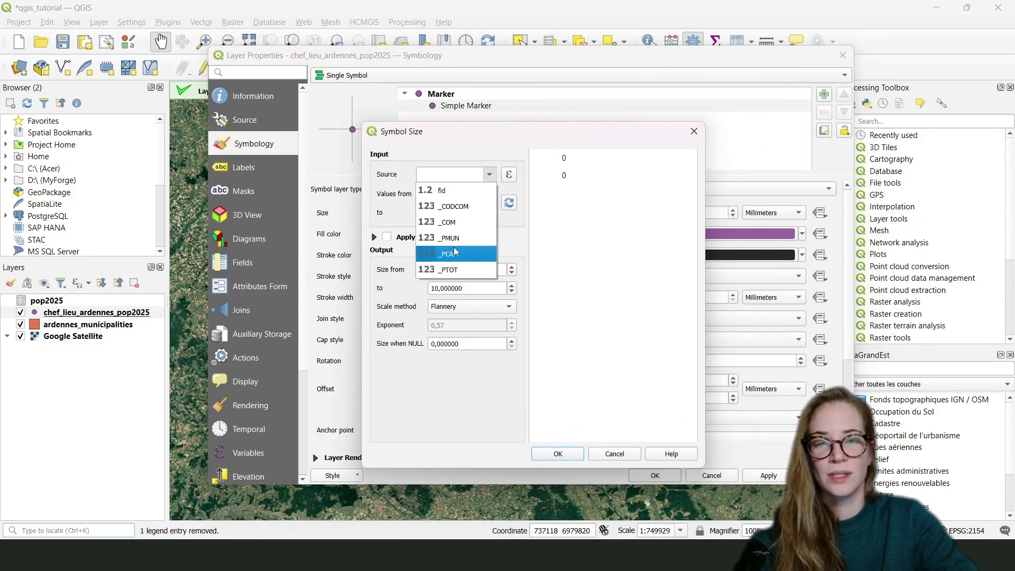
{"action": "left_click", "coordinate": [456, 271]}
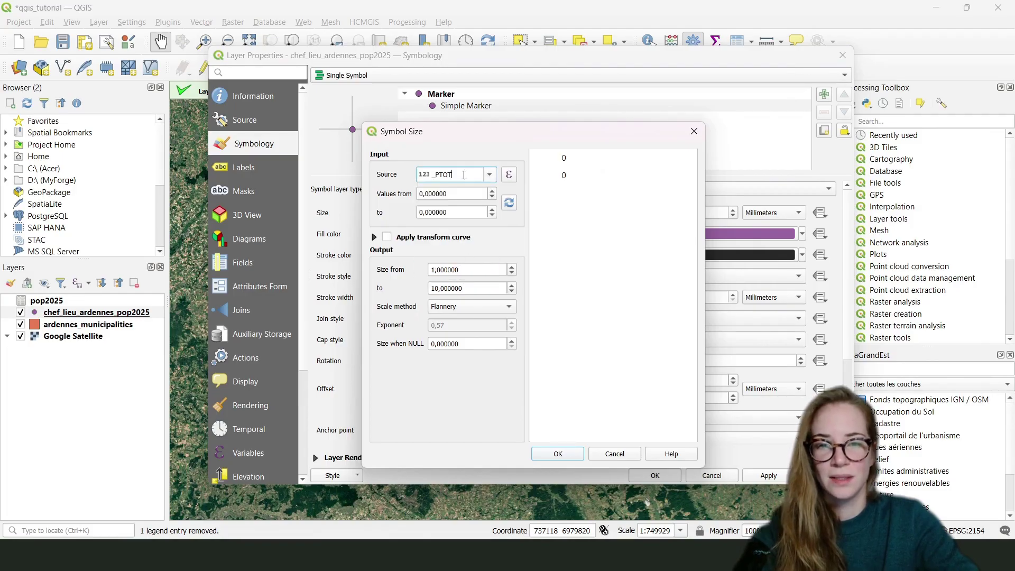
{"action": "left_click_drag", "start_coordinate": [458, 194], "coordinate": [397, 216]}
{"action": "type", "text": "000"}
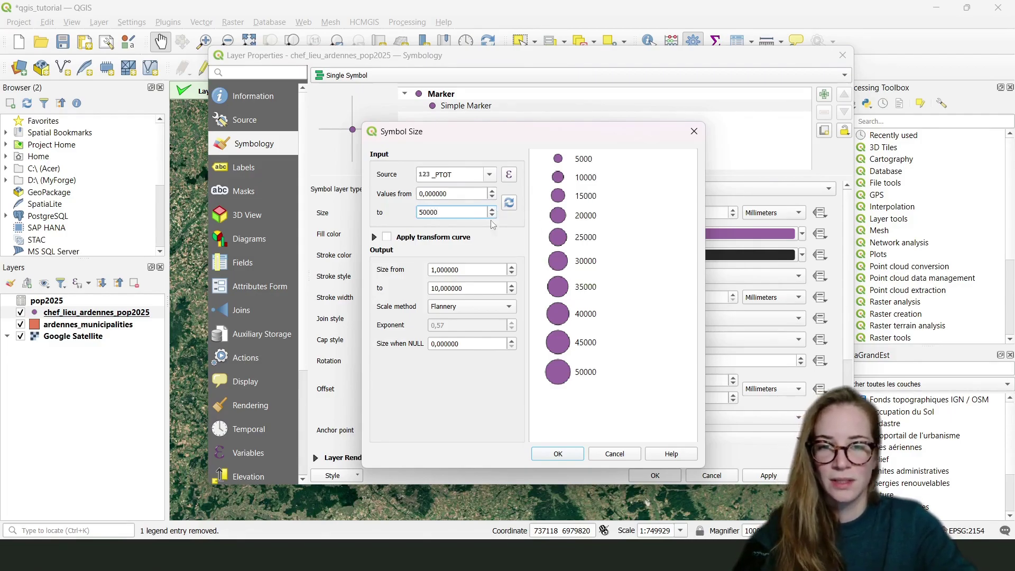
- Try the Exponential scale method with an exponent of 2 and adjust the maximum output size
{"action": "left_click_drag", "start_coordinate": [466, 288], "coordinate": [427, 288]}
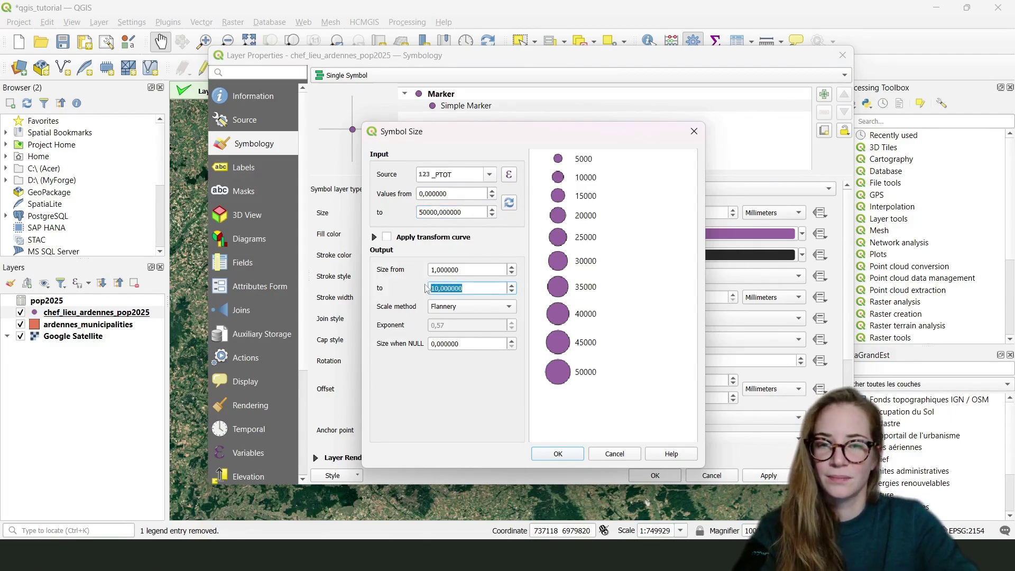
{"action": "left_click", "coordinate": [448, 307]}
{"action": "left_click", "coordinate": [449, 307]}
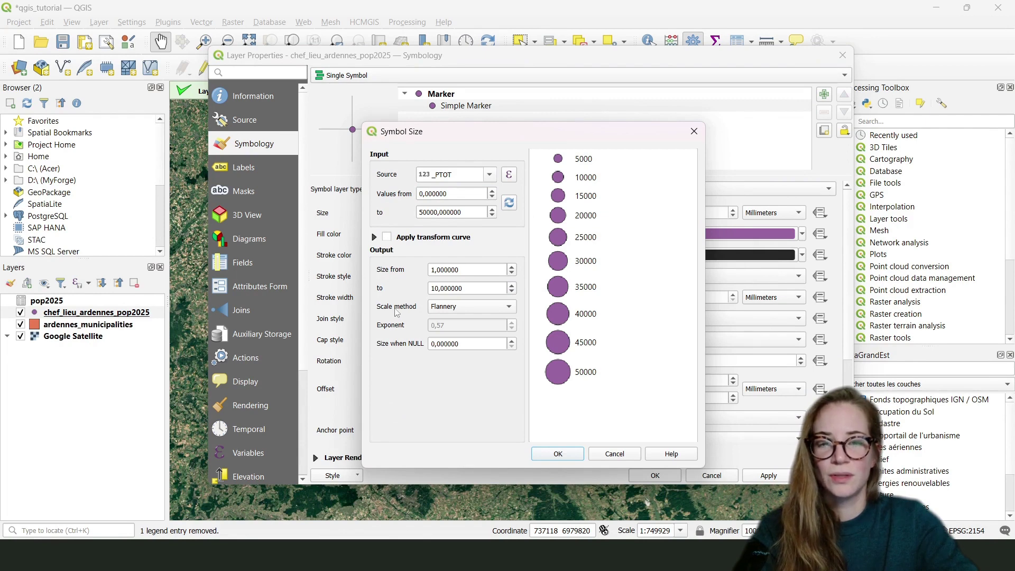
{"action": "left_click", "coordinate": [451, 308]}
{"action": "left_click", "coordinate": [464, 347]}
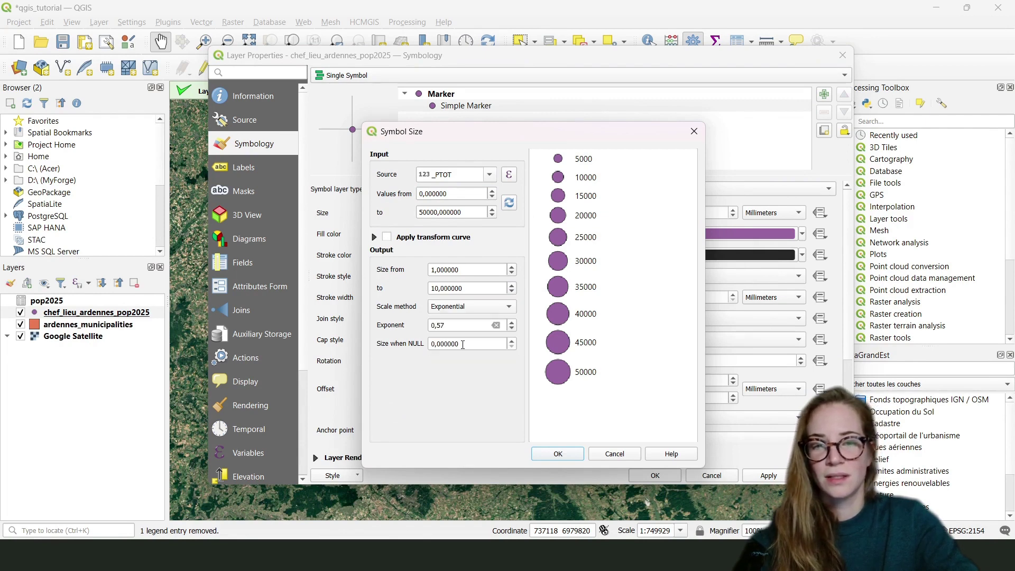
{"action": "left_click_drag", "start_coordinate": [451, 325], "coordinate": [425, 328]}
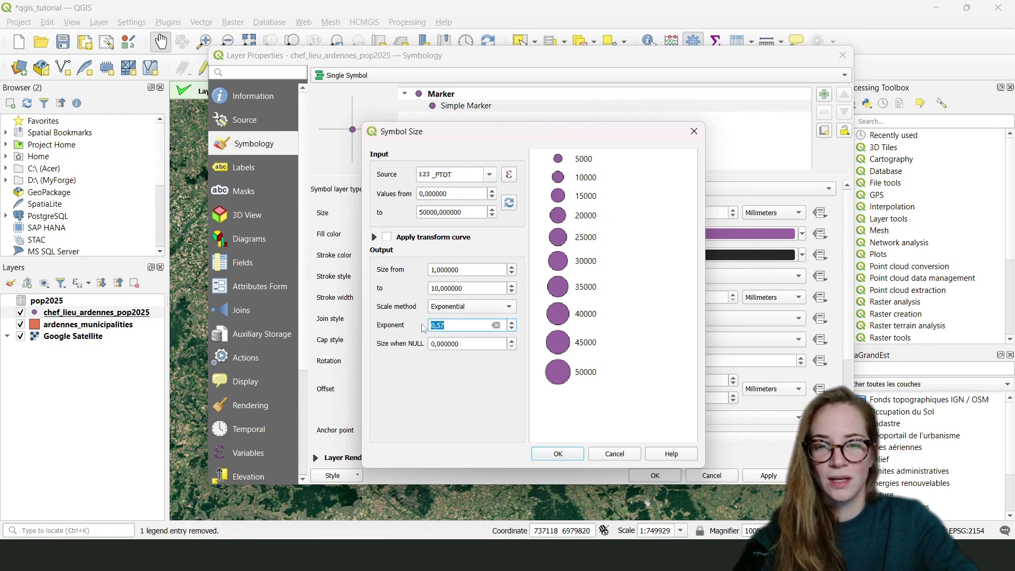
{"action": "type", "text": "2"}
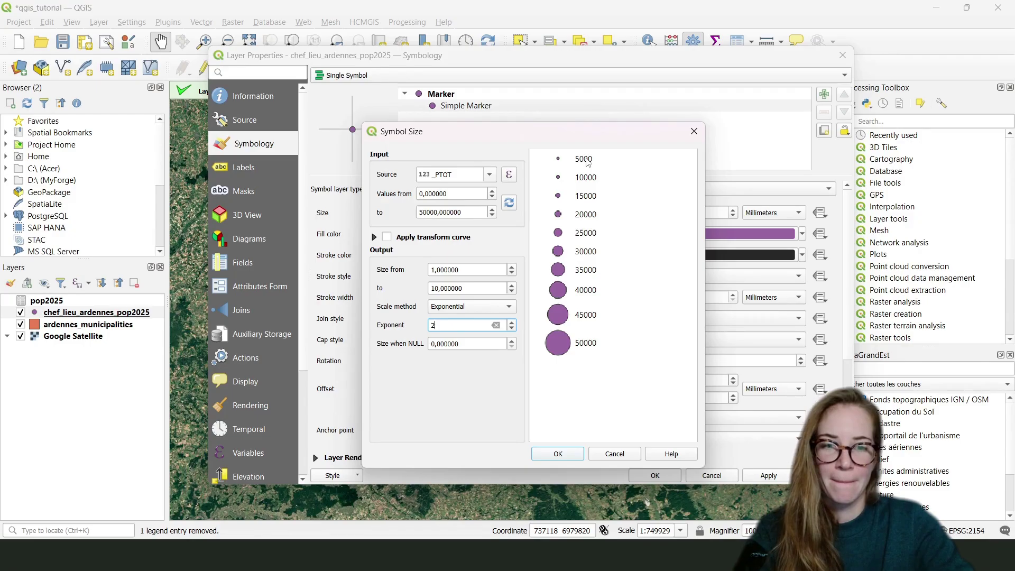
{"action": "left_click_drag", "start_coordinate": [474, 287], "coordinate": [401, 275]}
{"action": "type", "text": "0"}
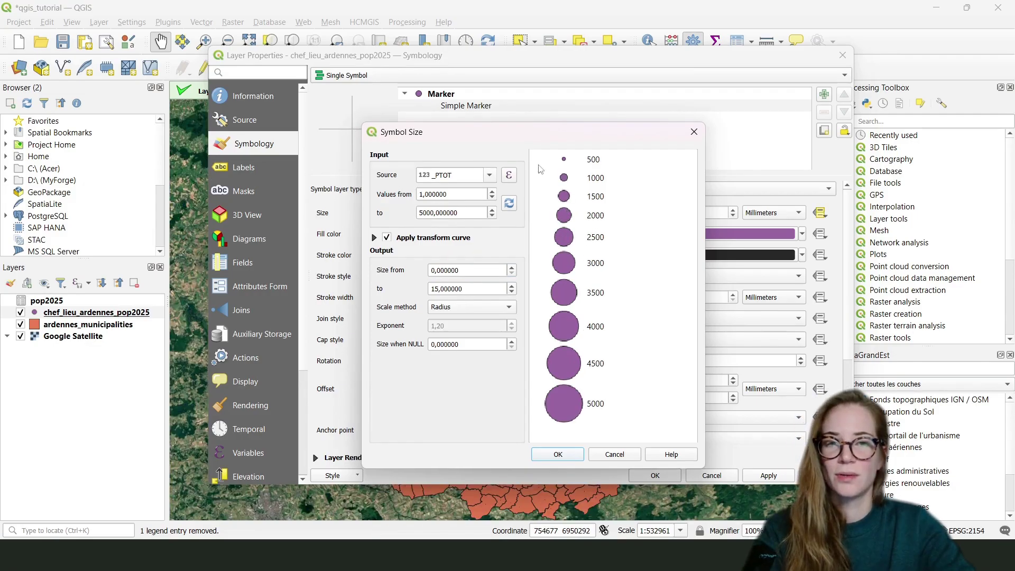
- Keep the Radius scale method and accept the symbol size assistant's settings
{"action": "left_click", "coordinate": [476, 213]}
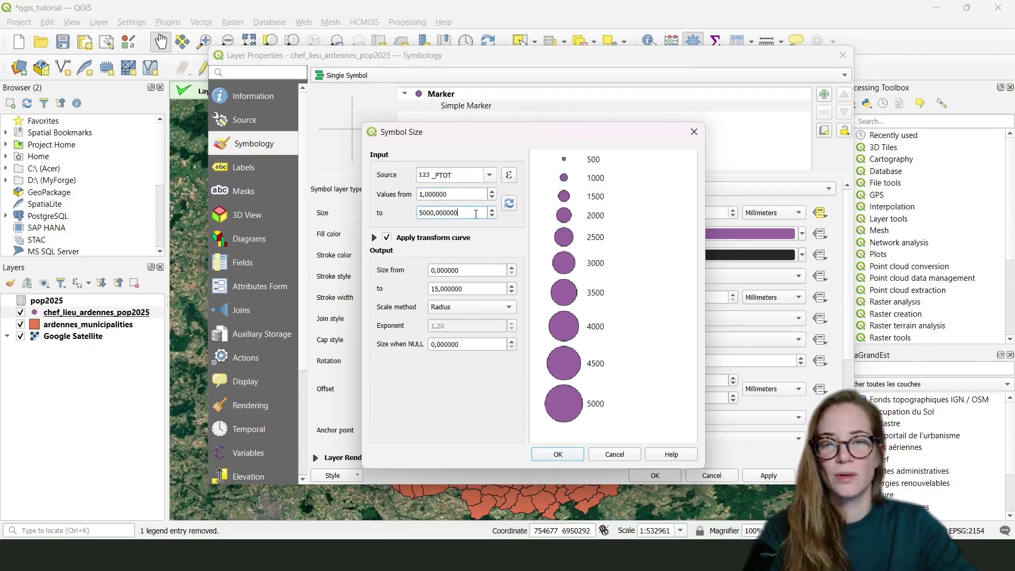
{"action": "left_click", "coordinate": [466, 270]}
{"action": "left_click", "coordinate": [479, 290]}
{"action": "left_click", "coordinate": [460, 308]}
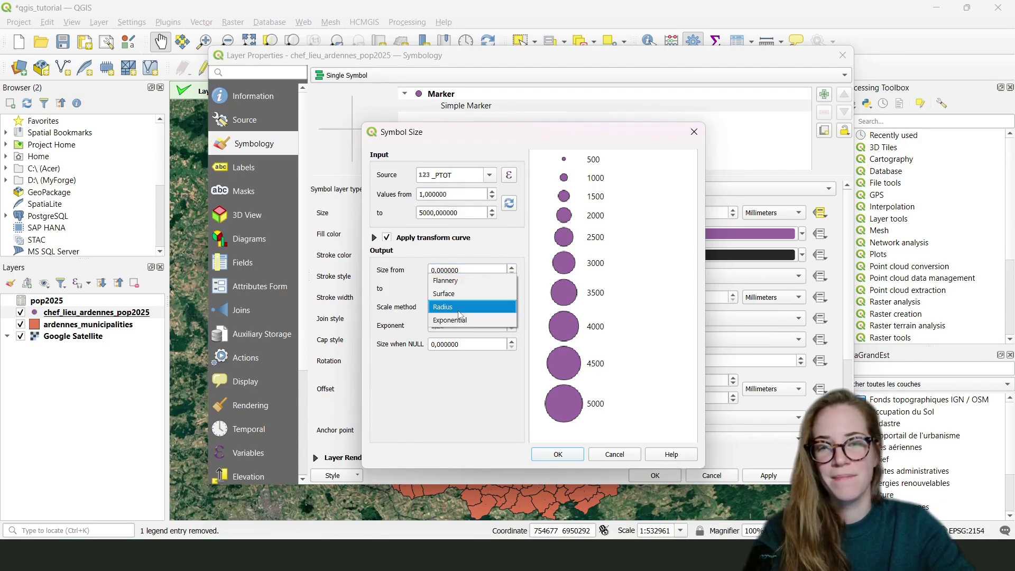
{"action": "left_click", "coordinate": [459, 310]}
{"action": "left_click", "coordinate": [576, 456]}
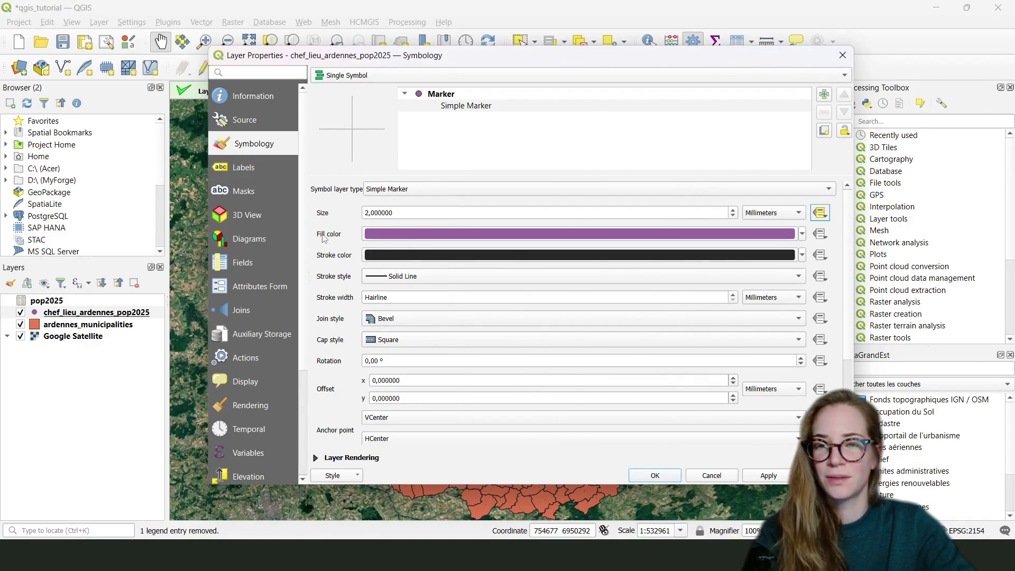
- Set the Simple Marker's fill color to white and accept the layer properties
{"action": "left_click", "coordinate": [410, 234]}
{"action": "left_click_drag", "start_coordinate": [590, 205], "coordinate": [646, 227]}
{"action": "left_click_drag", "start_coordinate": [543, 206], "coordinate": [456, 204]}
{"action": "left_click", "coordinate": [566, 403]}
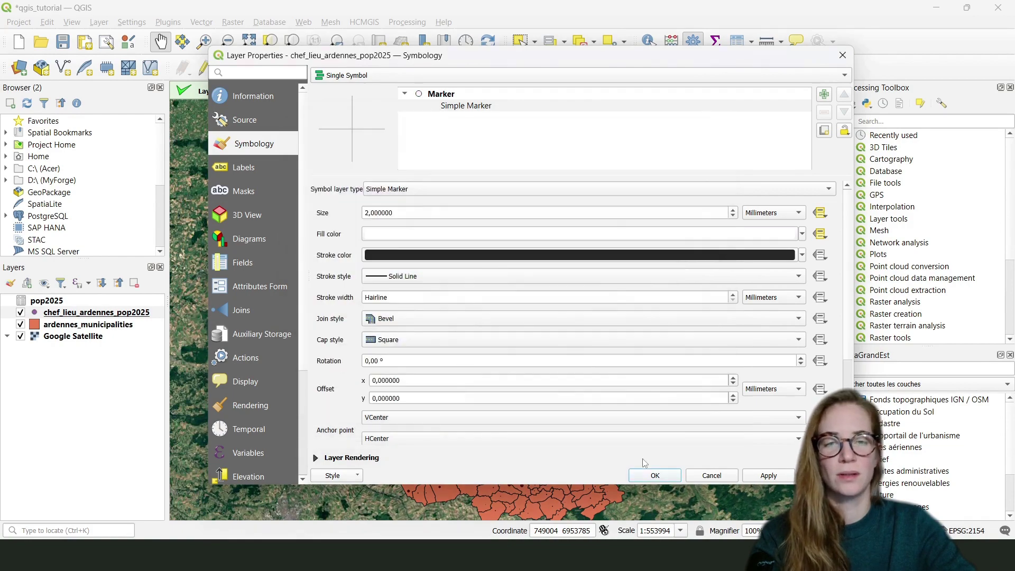
{"action": "left_click", "coordinate": [655, 475]}
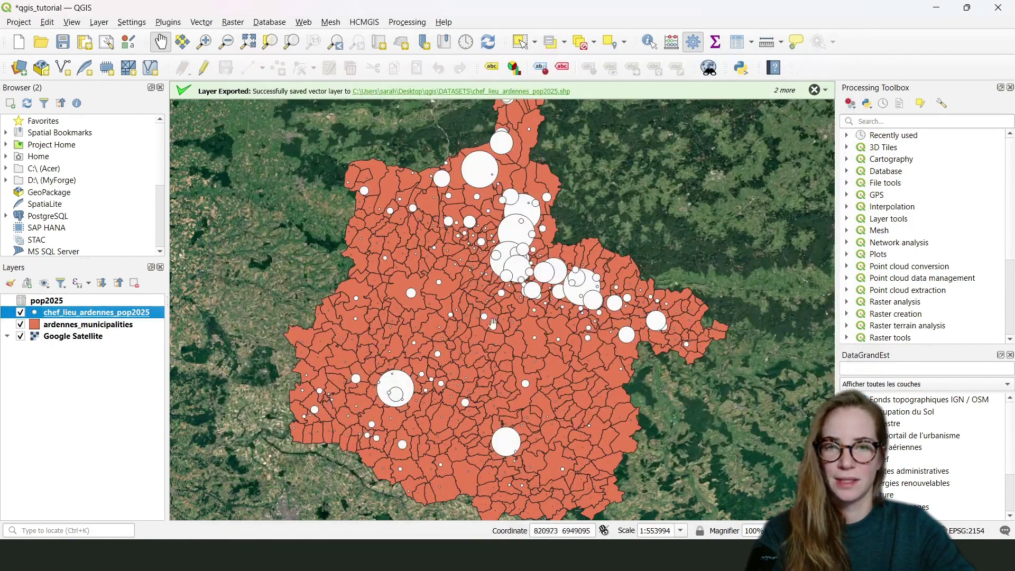
{"action": "scroll", "coordinate": [477, 263], "scroll_direction": "down", "scroll_amount": 2}
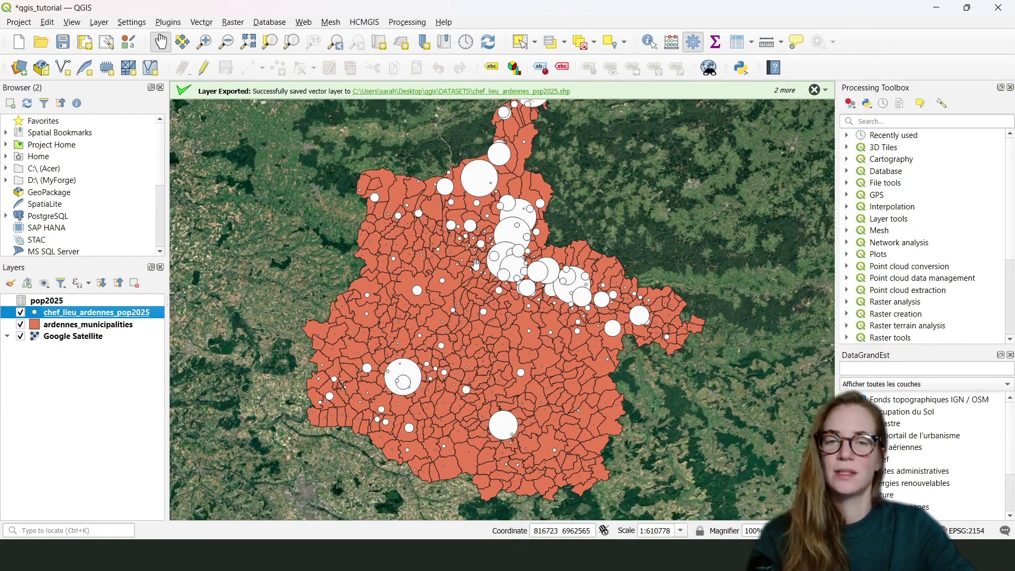
{"action": "left_click_drag", "start_coordinate": [476, 263], "coordinate": [474, 281]}
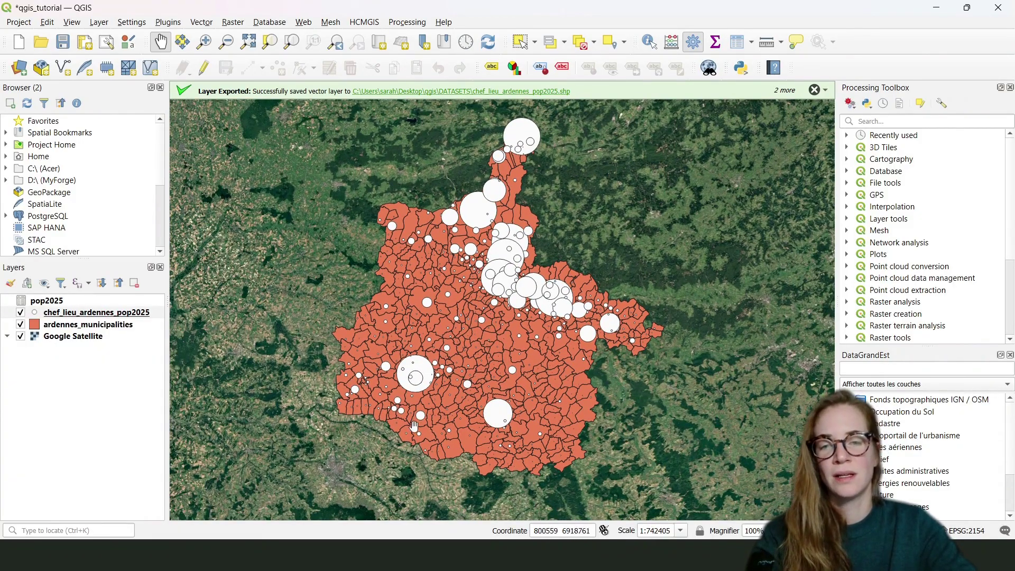
{"action": "left_click", "coordinate": [62, 313]}
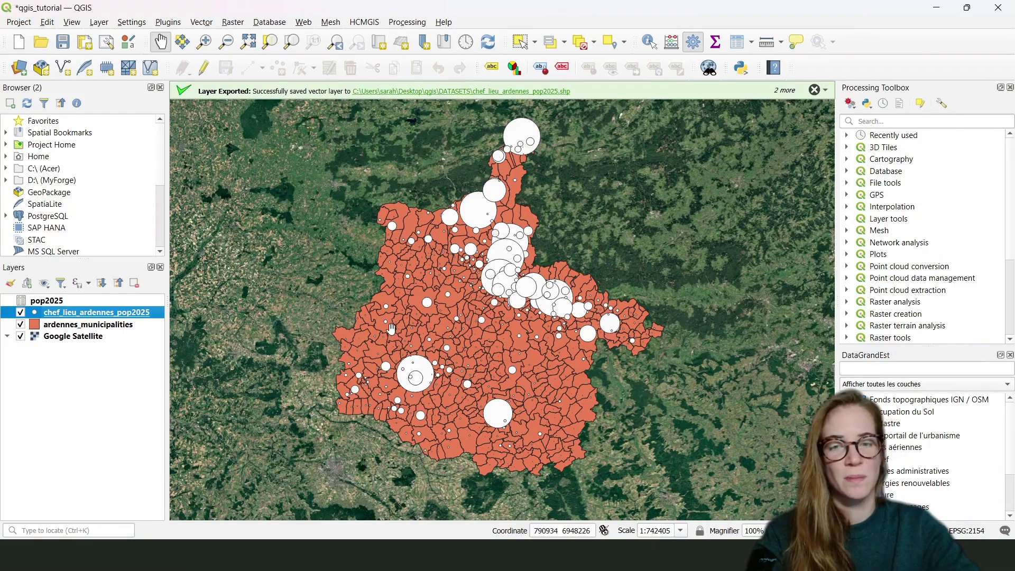
{"action": "scroll", "coordinate": [431, 325], "scroll_direction": "up", "scroll_amount": 1}
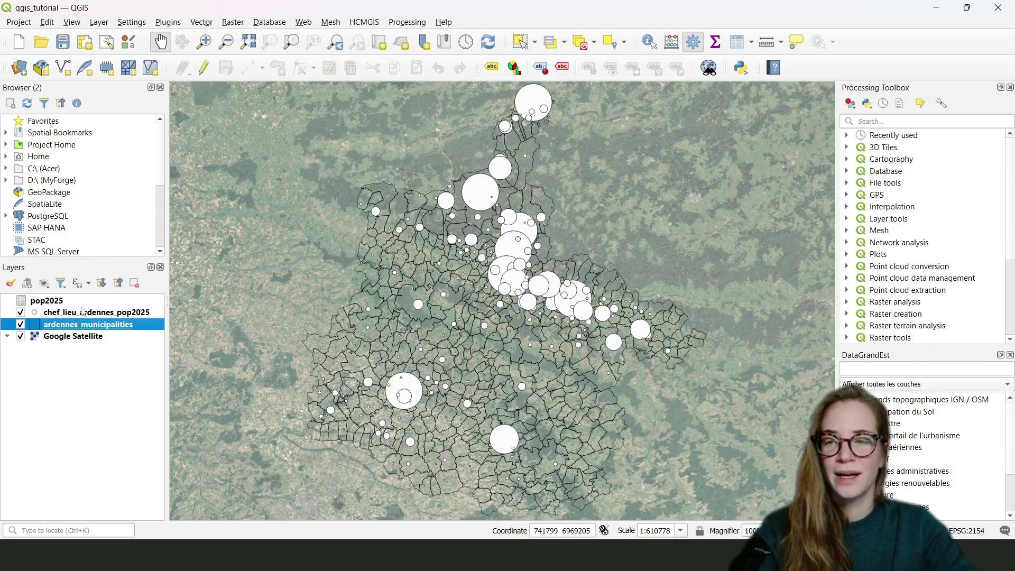
- Enable Single Labels for chef_lieu_ardennes_pop2025, with nom_offici as the label value
{"action": "left_click", "coordinate": [79, 312]}
{"action": "right_click", "coordinate": [79, 312]}
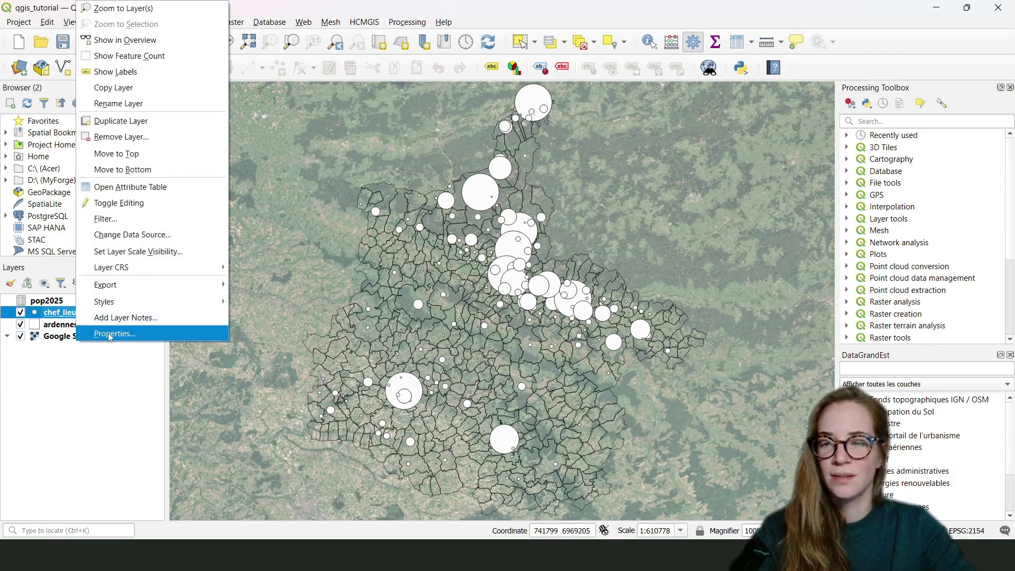
{"action": "left_click", "coordinate": [145, 331]}
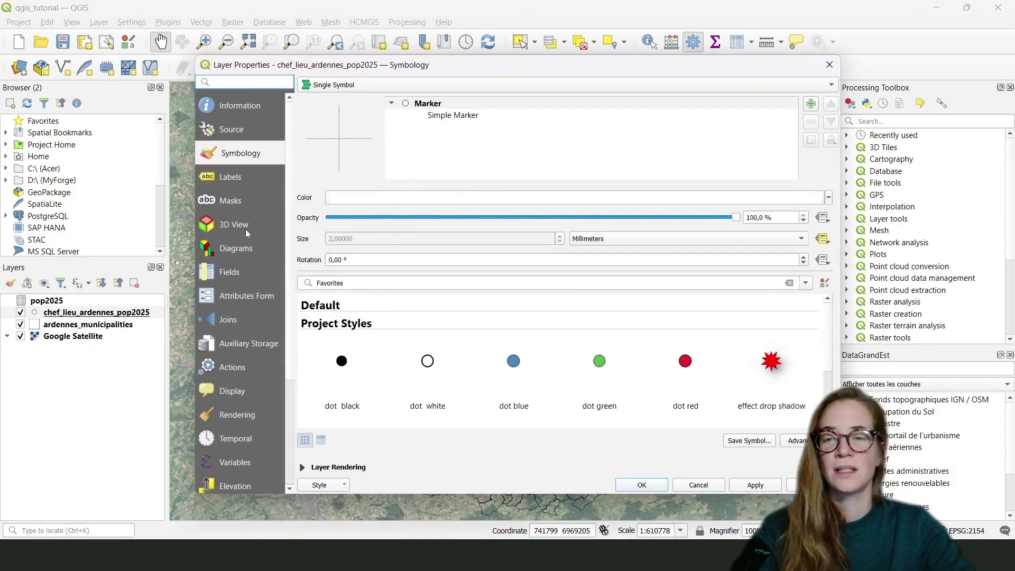
{"action": "left_click", "coordinate": [228, 204]}
{"action": "left_click", "coordinate": [231, 177]}
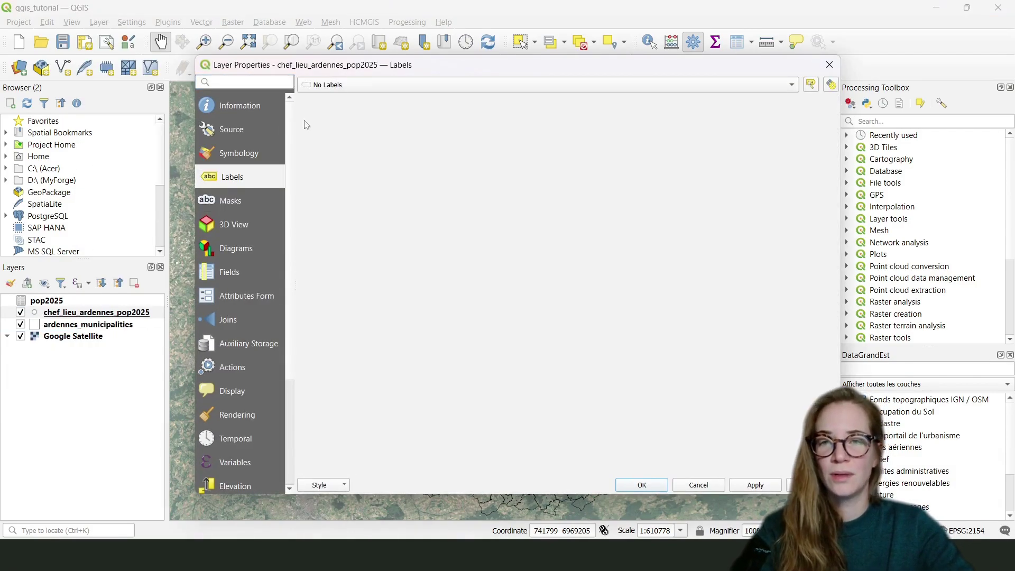
{"action": "left_click", "coordinate": [349, 85]}
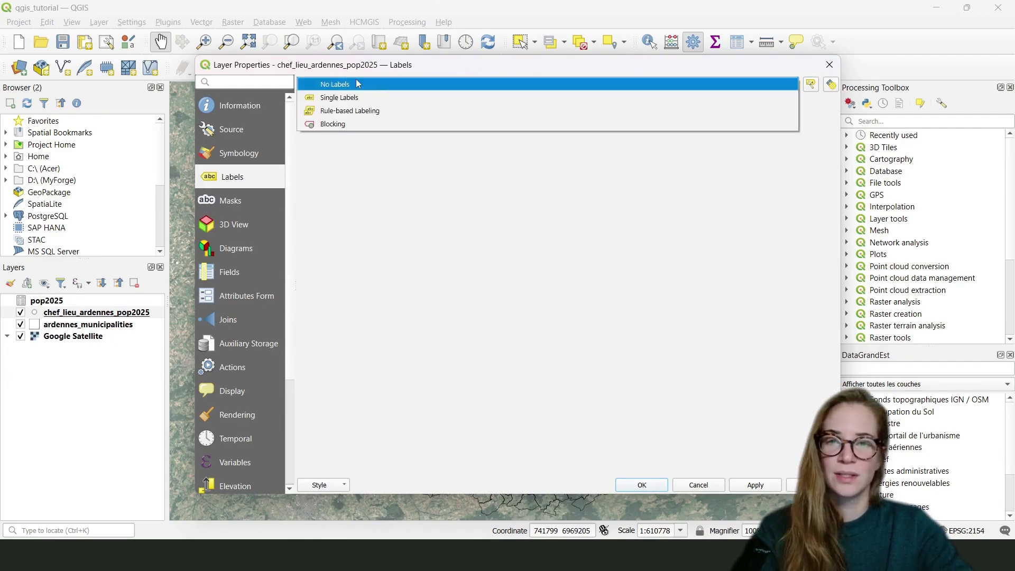
{"action": "left_click", "coordinate": [367, 99]}
- Set the label text to size 8 points in the Franklin Gothic Demi font
{"action": "left_click", "coordinate": [332, 237]}
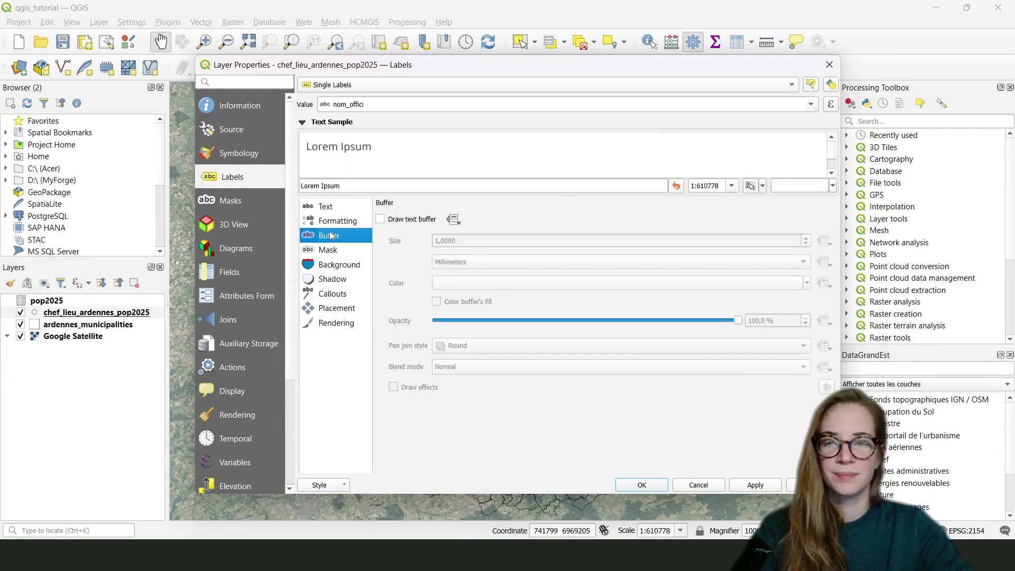
{"action": "left_click", "coordinate": [334, 206]}
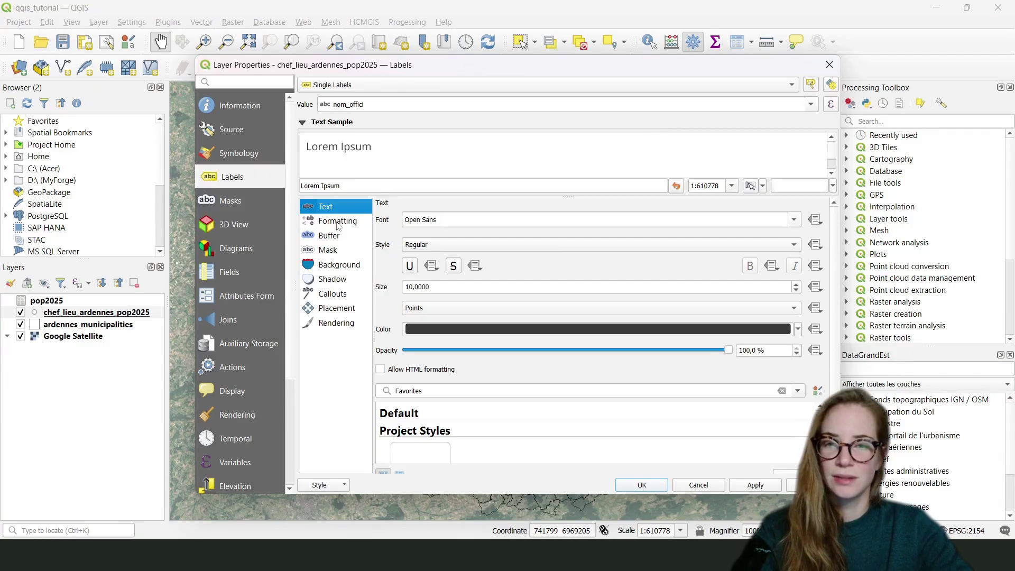
{"action": "double_click", "coordinate": [431, 288]}
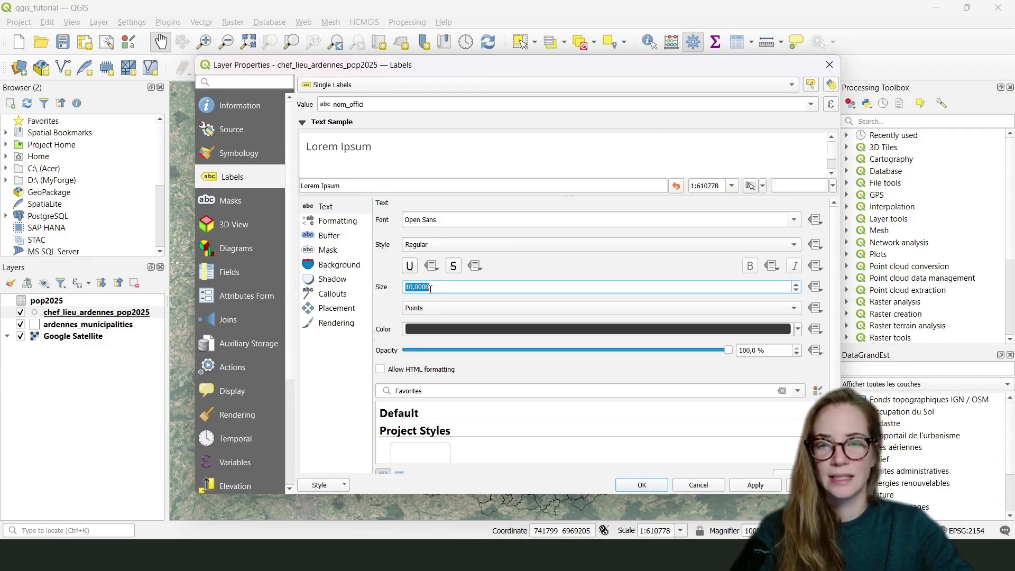
{"action": "type", "text": "8"}
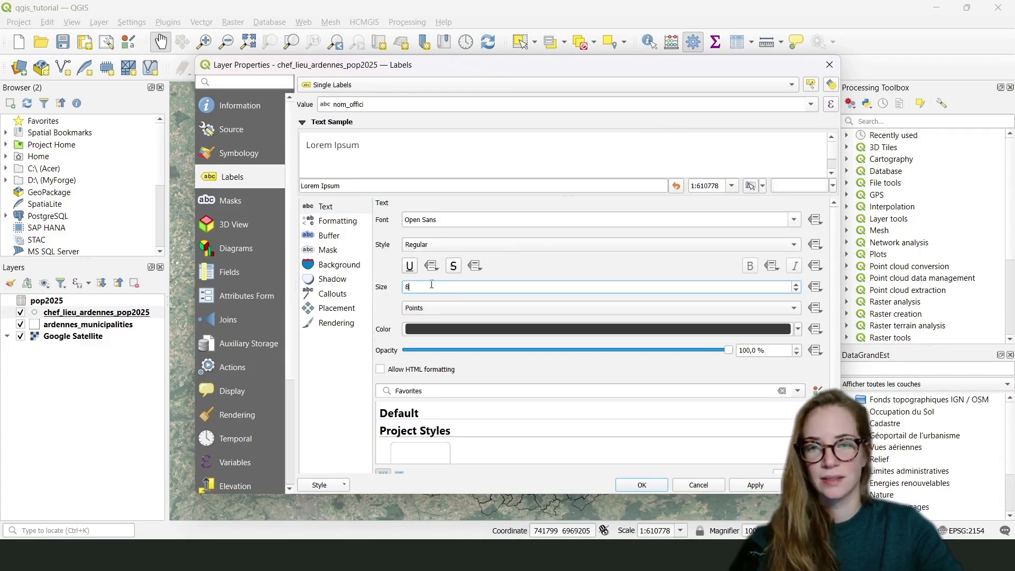
{"action": "left_click", "coordinate": [454, 225]}
{"action": "left_click", "coordinate": [794, 220]}
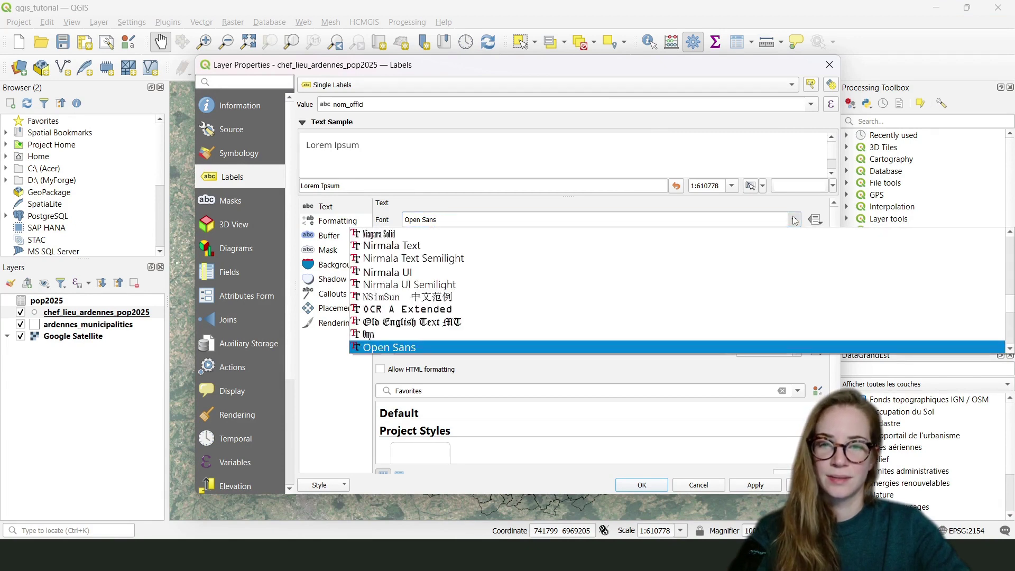
{"action": "scroll", "coordinate": [441, 293], "scroll_direction": "up", "scroll_amount": 10}
{"action": "scroll", "coordinate": [442, 294], "scroll_direction": "up", "scroll_amount": 15}
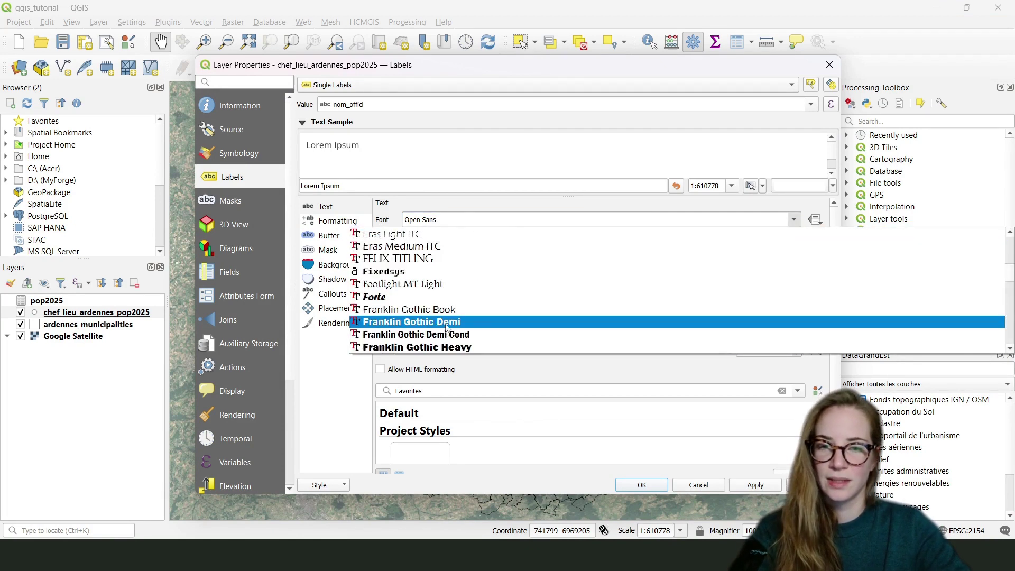
{"action": "left_click", "coordinate": [445, 323]}
- Draw a 0.5 mm text buffer around the labels and apply the label settings to the layer
{"action": "left_click", "coordinate": [334, 222]}
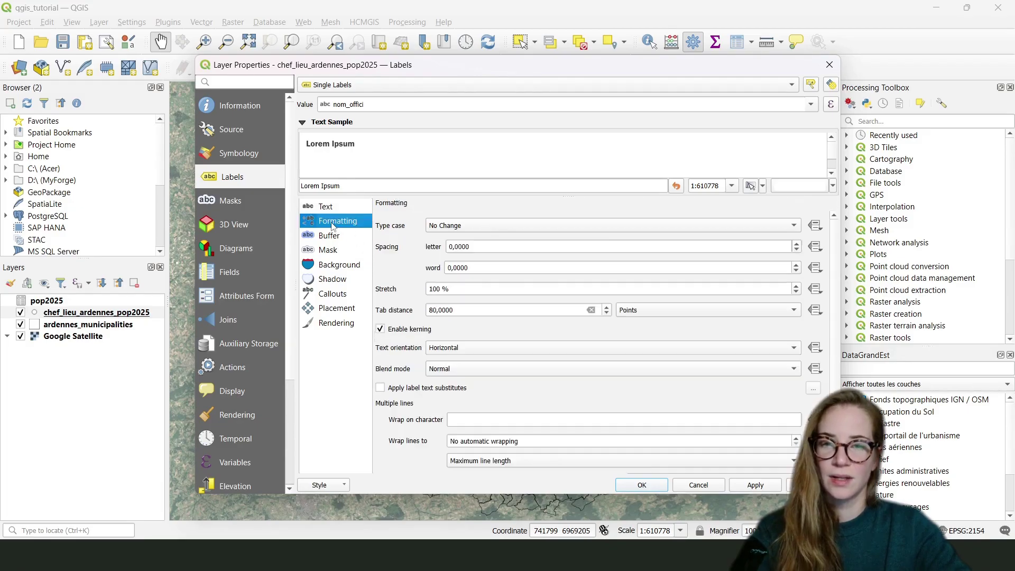
{"action": "left_click", "coordinate": [332, 249]}
{"action": "left_click", "coordinate": [332, 236]}
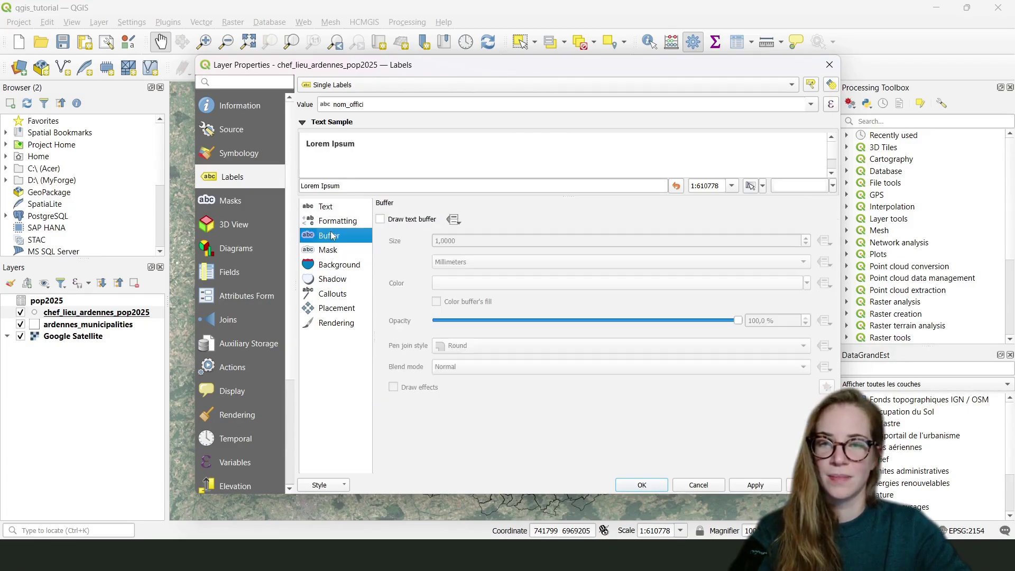
{"action": "left_click", "coordinate": [380, 220]}
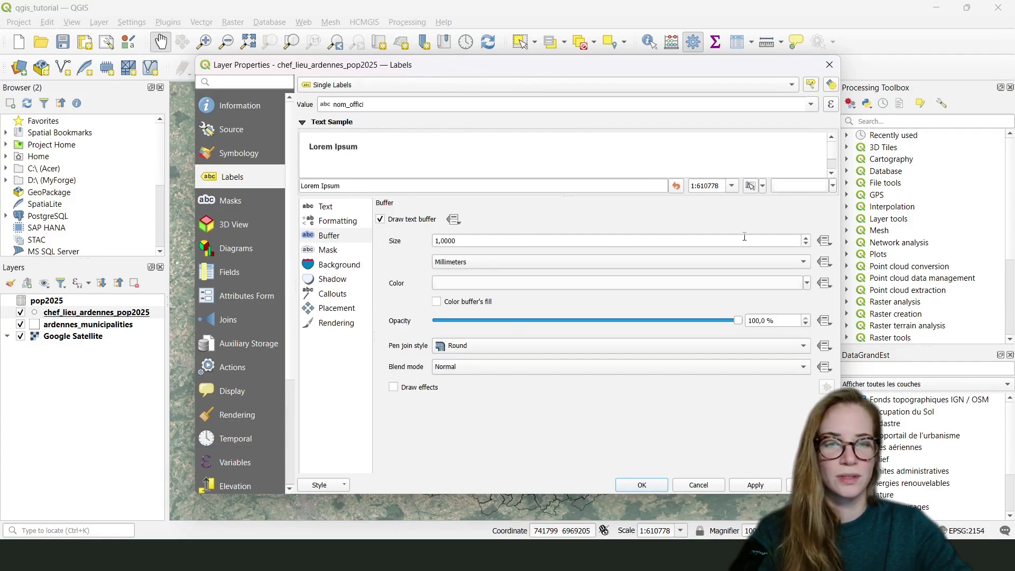
{"action": "left_click", "coordinate": [807, 244]}
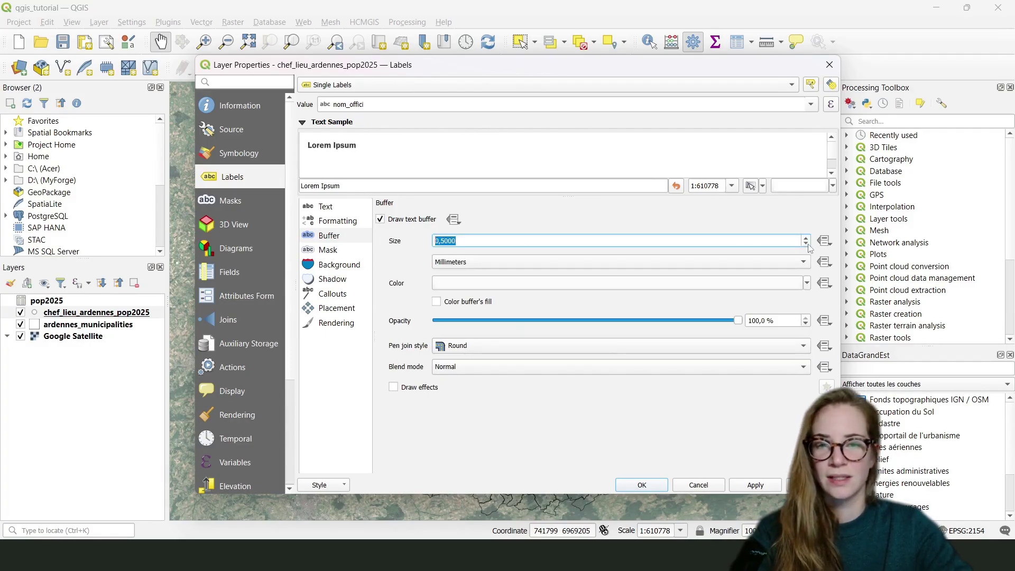
{"action": "left_click", "coordinate": [326, 252]}
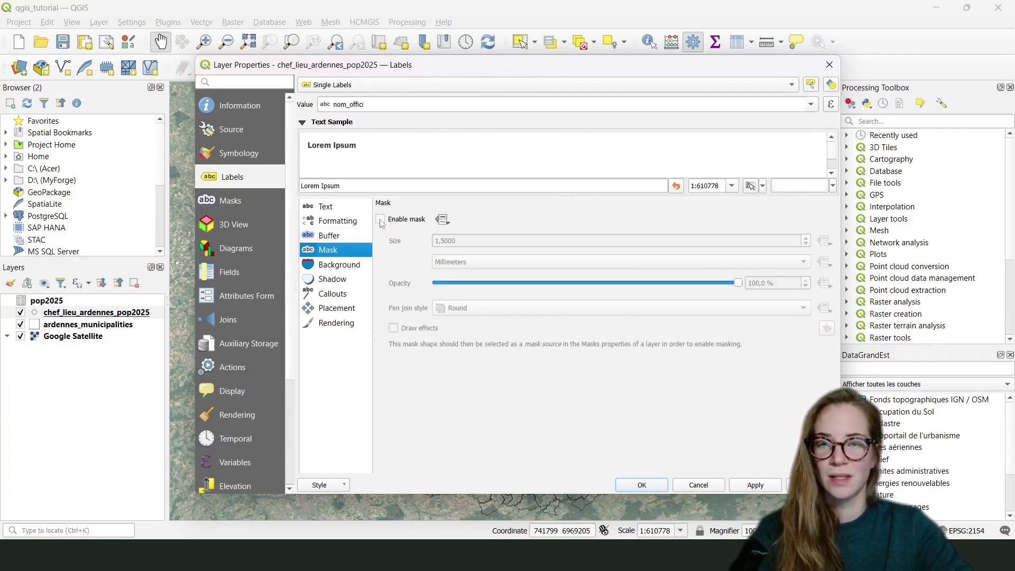
{"action": "left_click", "coordinate": [339, 309]}
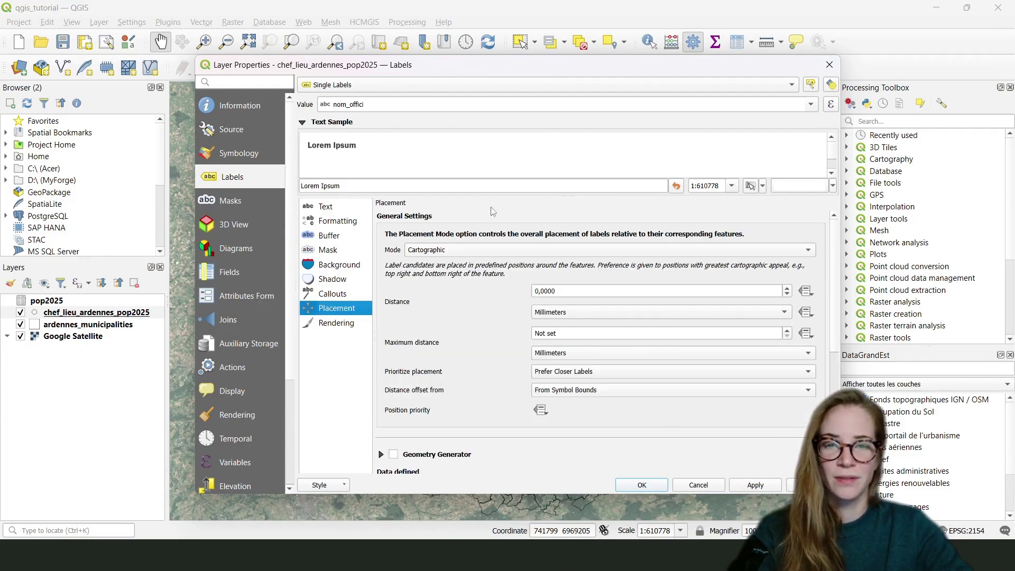
{"action": "left_click", "coordinate": [755, 485]}
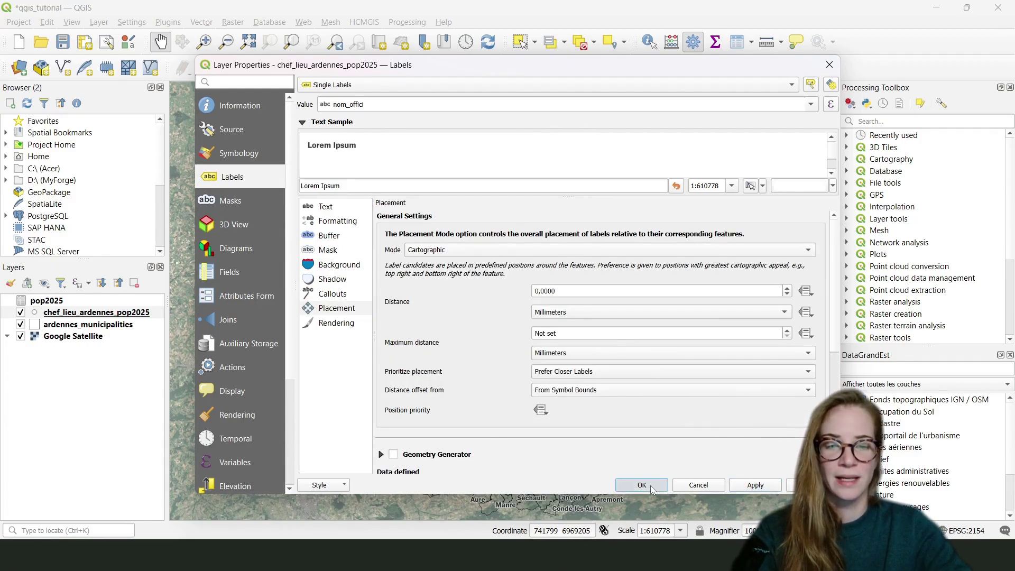
- Accept the layer properties and check the commune name labels on the map at closer and wider scales
{"action": "left_click", "coordinate": [642, 485]}
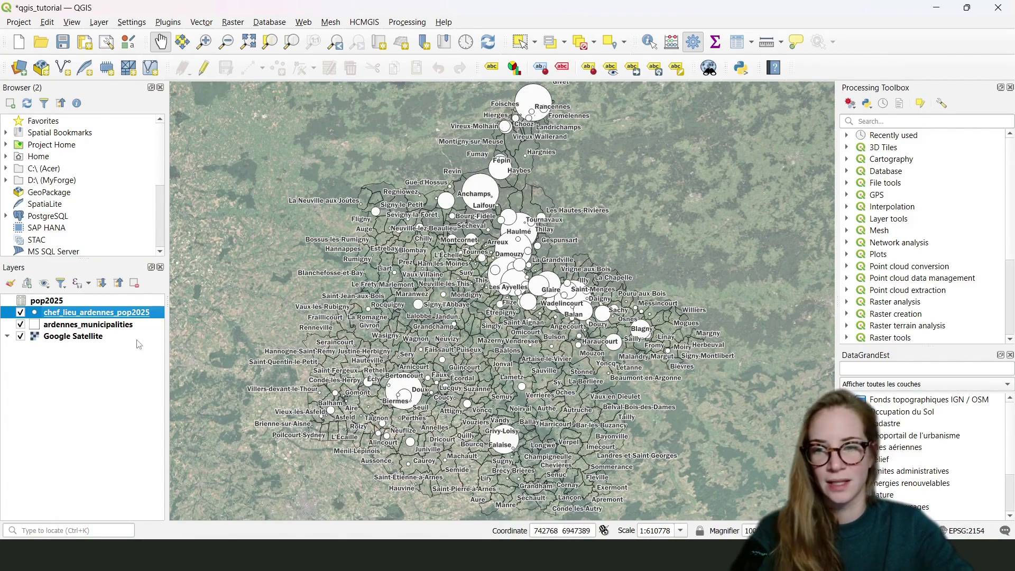
{"action": "scroll", "coordinate": [580, 336], "scroll_direction": "up", "scroll_amount": 4}
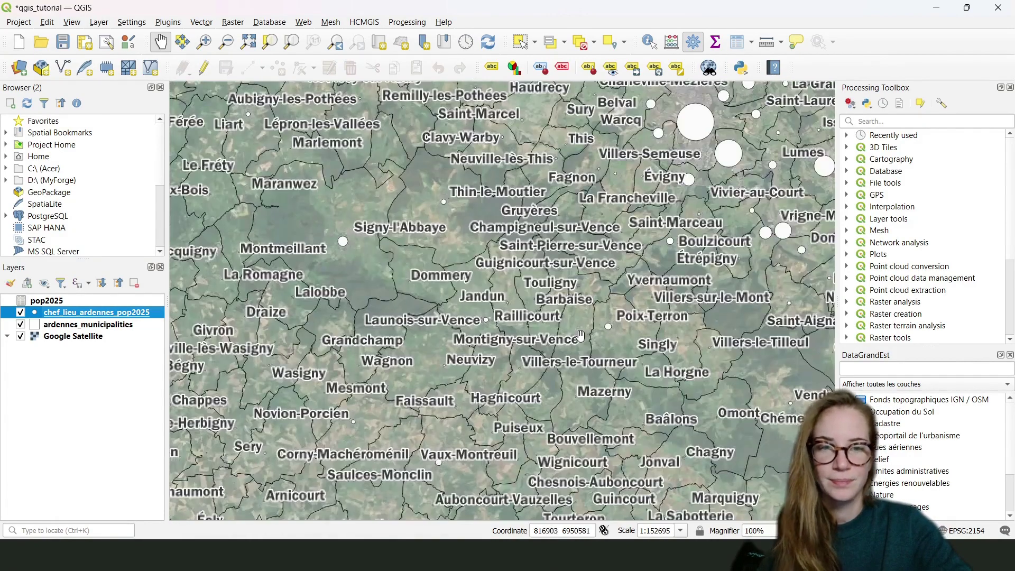
{"action": "scroll", "coordinate": [566, 351], "scroll_direction": "down", "scroll_amount": 2}
{"action": "left_click_drag", "start_coordinate": [566, 351], "coordinate": [492, 334]}
{"action": "scroll", "coordinate": [492, 334], "scroll_direction": "down", "scroll_amount": 1}
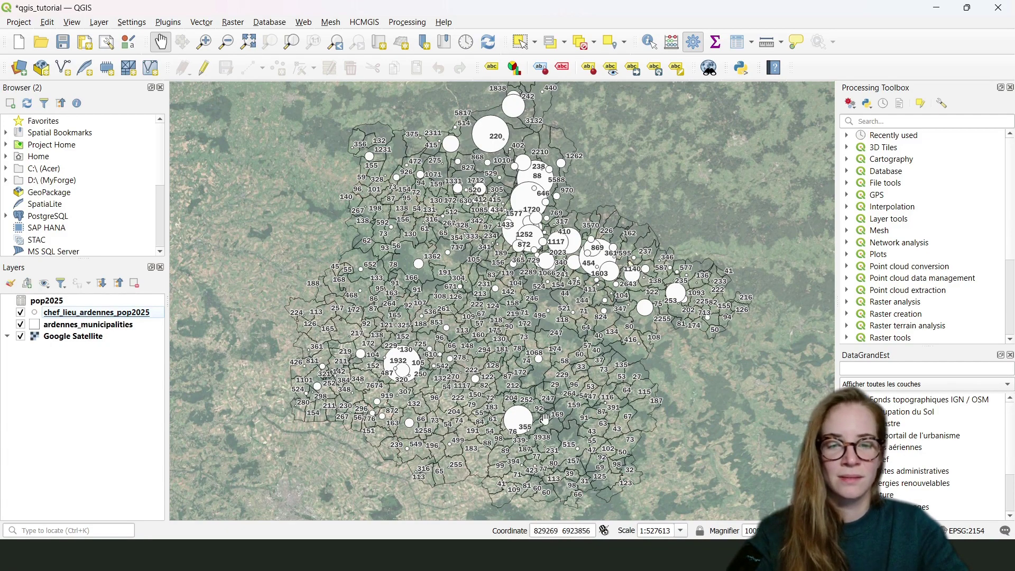
- Switch the labels of chef_lieu_ardennes_pop2025 to Rule-based Labeling and disable the existing unfiltered _PTOT rule
{"action": "right_click", "coordinate": [94, 313]}
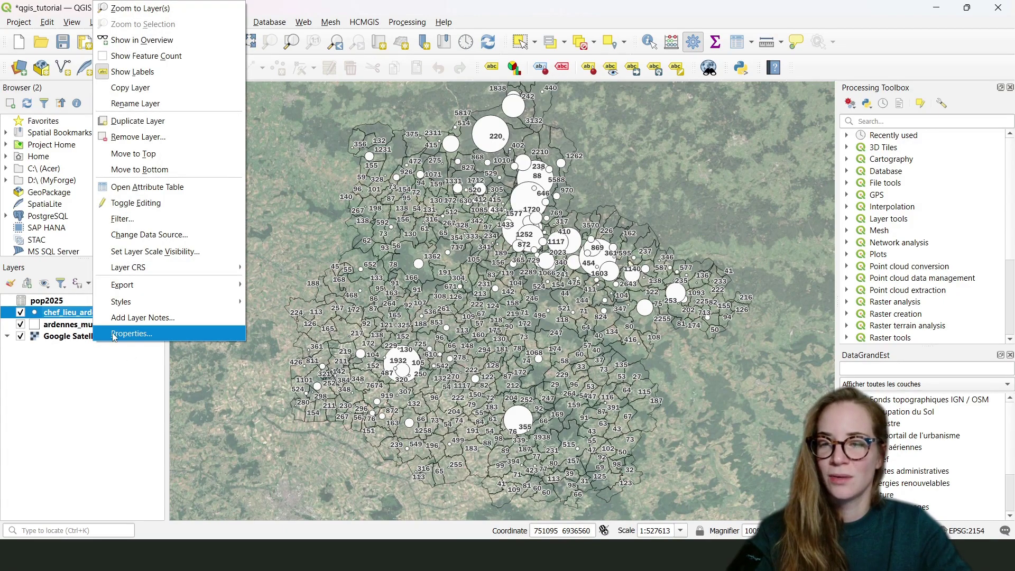
{"action": "left_click", "coordinate": [131, 333]}
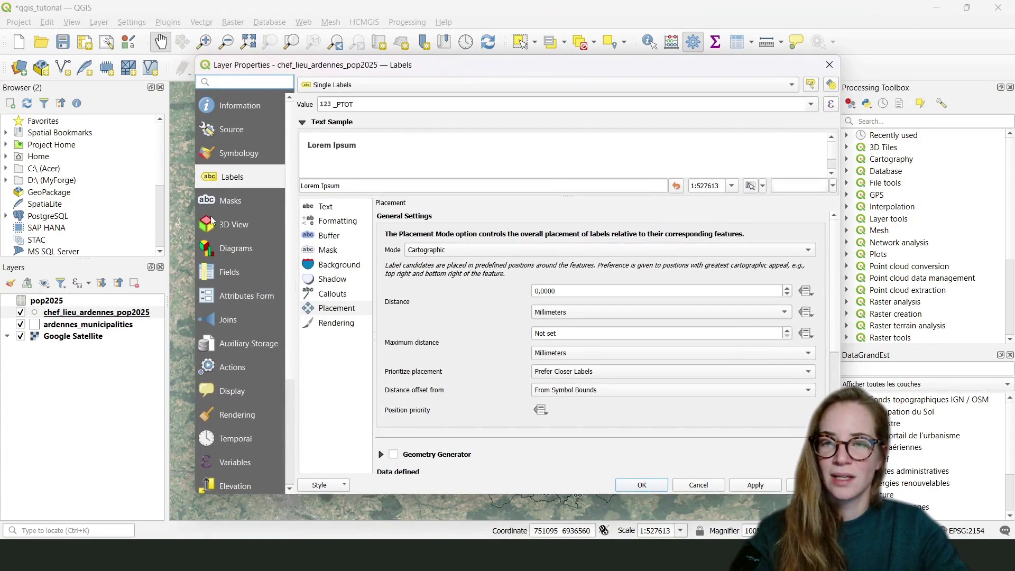
{"action": "left_click", "coordinate": [240, 193]}
{"action": "left_click", "coordinate": [241, 180]}
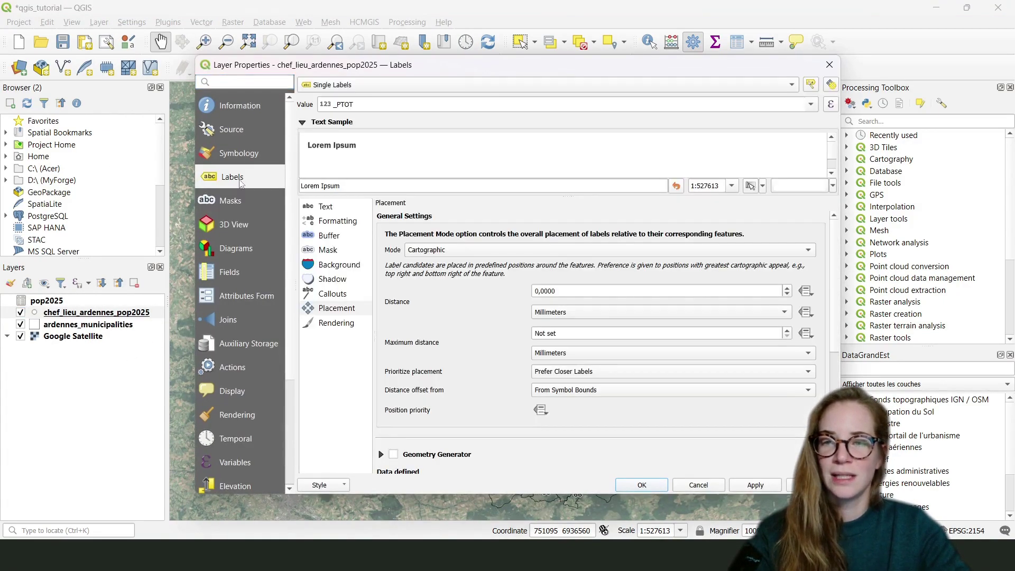
{"action": "left_click", "coordinate": [336, 87]}
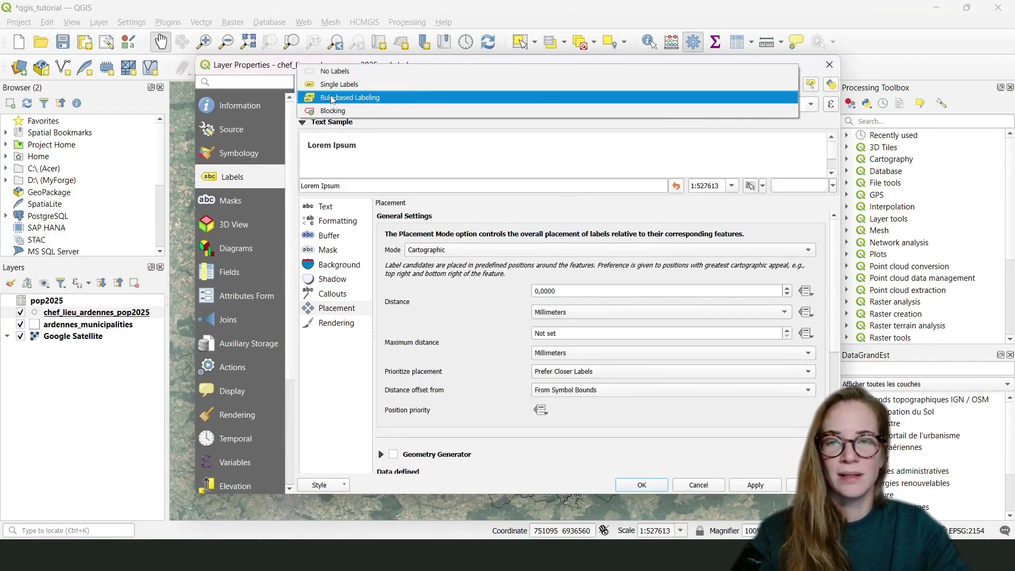
{"action": "left_click", "coordinate": [389, 98]}
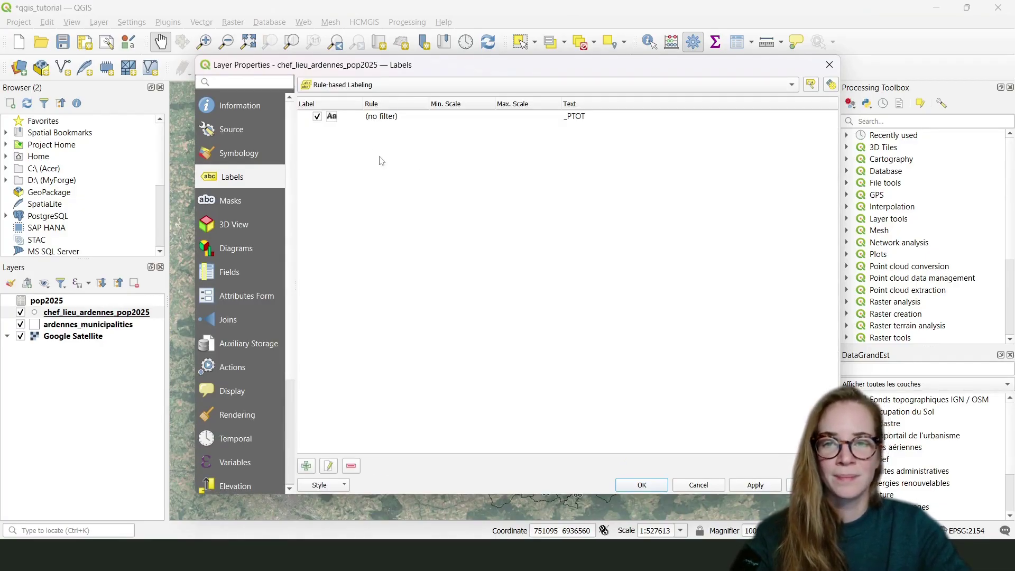
{"action": "left_click", "coordinate": [365, 118]}
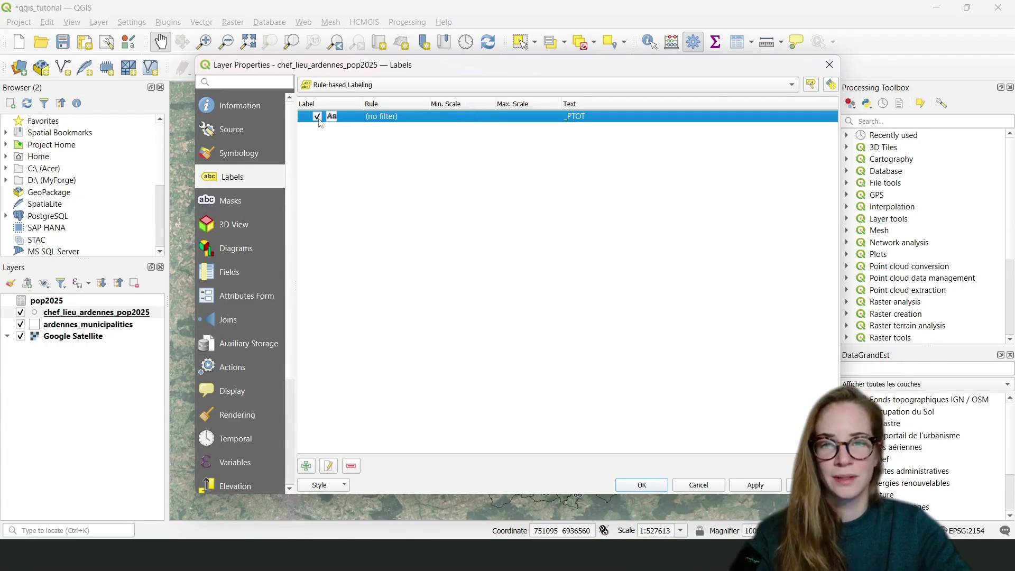
{"action": "left_click", "coordinate": [318, 119]}
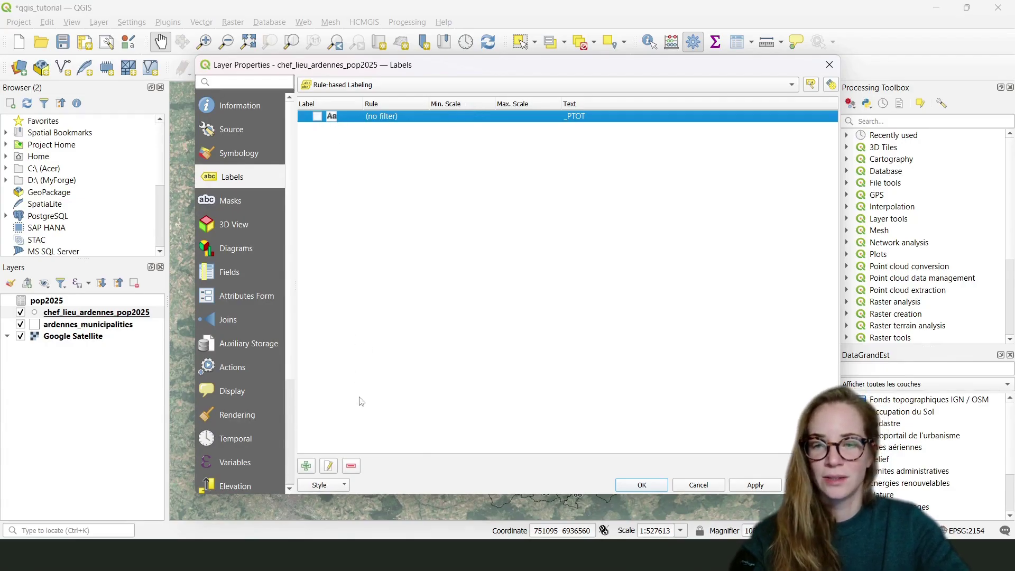
- Add a new label rule with the description population_sup_500
{"action": "left_click", "coordinate": [306, 465]}
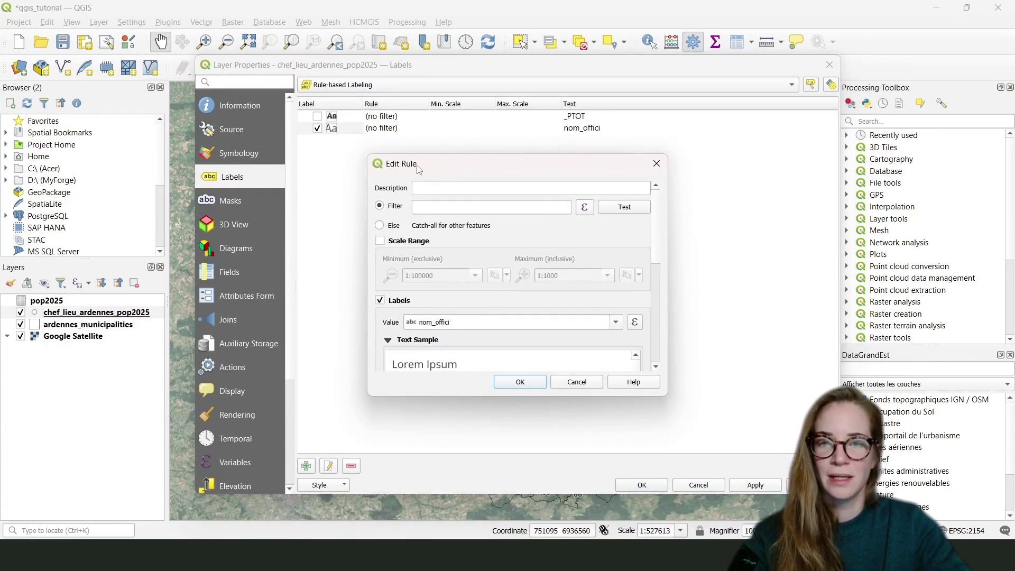
{"action": "mouse_move", "coordinate": [416, 168]}
{"action": "left_mouse_down"}
{"action": "mouse_move", "coordinate": [428, 159]}
{"action": "mouse_move", "coordinate": [413, 171]}
{"action": "left_mouse_up"}
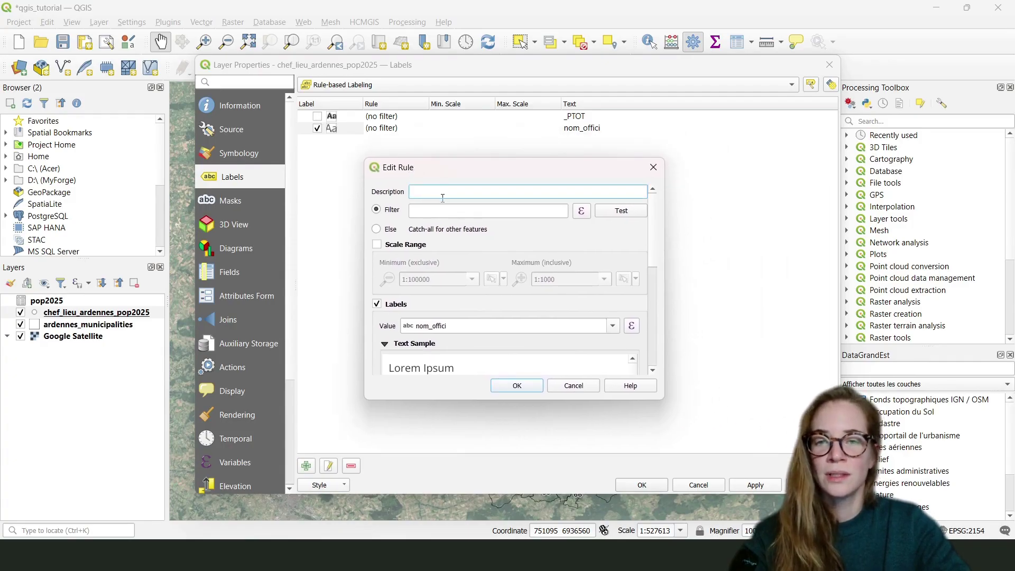
{"action": "type", "text": "pop"}
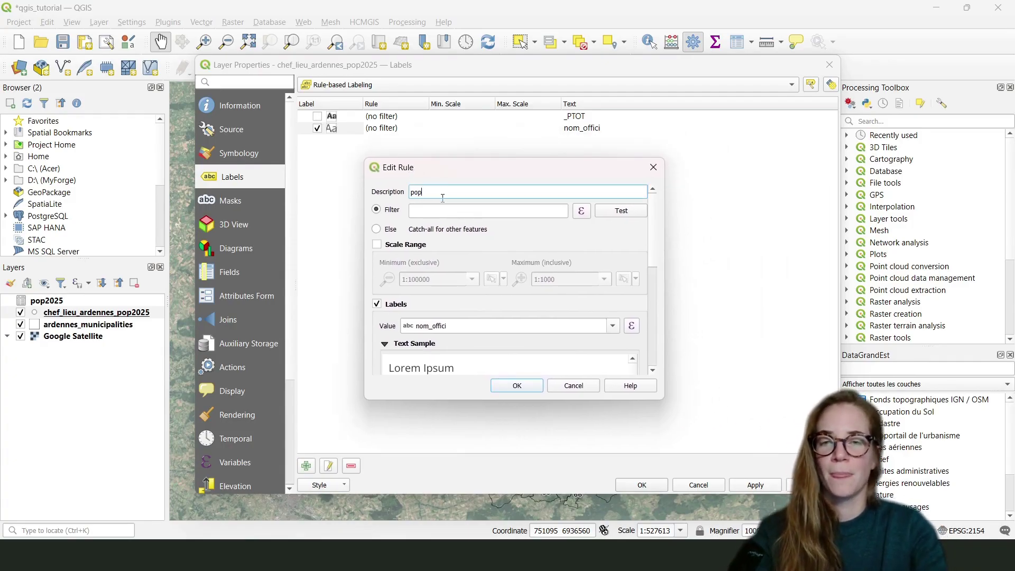
{"action": "type", "text": "ulation_"}
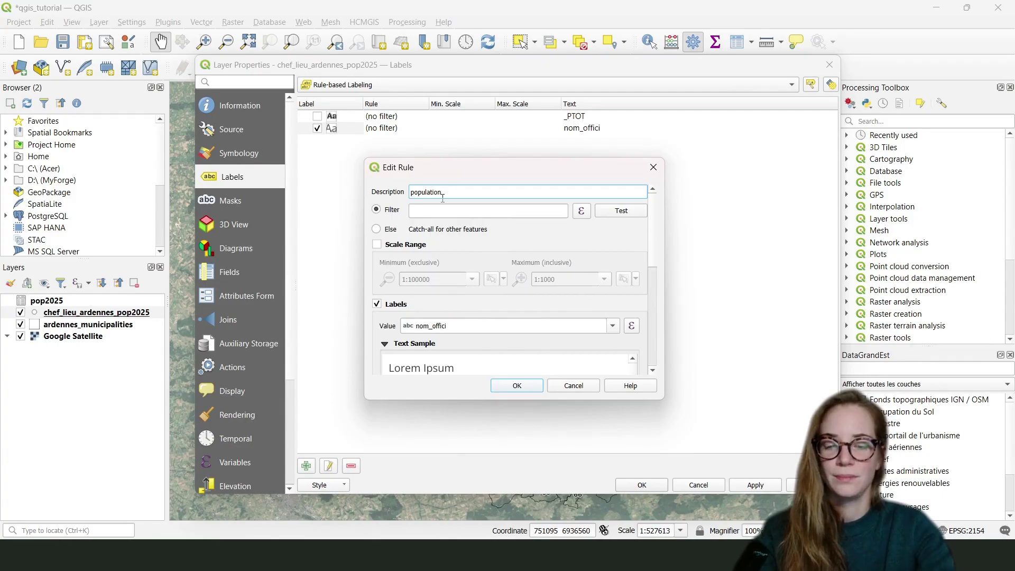
{"action": "type", "text": "sup_500"}
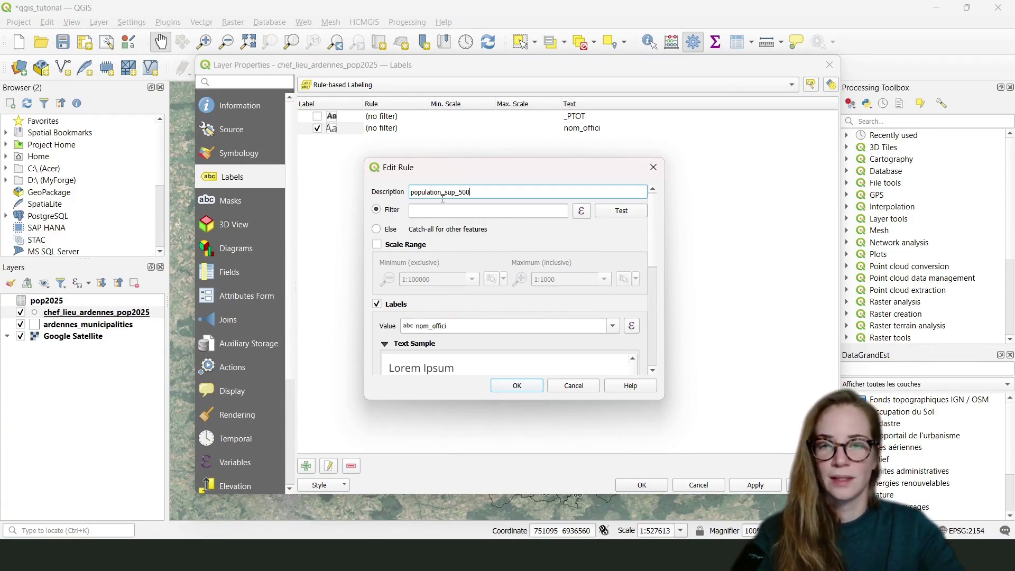
- Start the rule's filter expression with CASE on the first line and WHEN "_PTOT" > 500 on the second
{"action": "left_click", "coordinate": [422, 211]}
{"action": "left_click", "coordinate": [582, 211]}
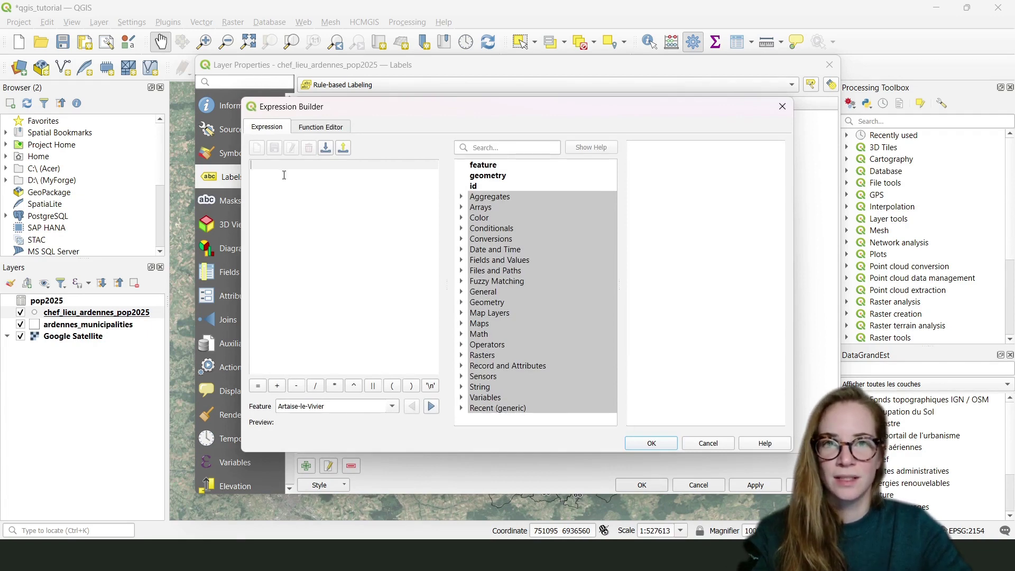
{"action": "type", "text": "C"}
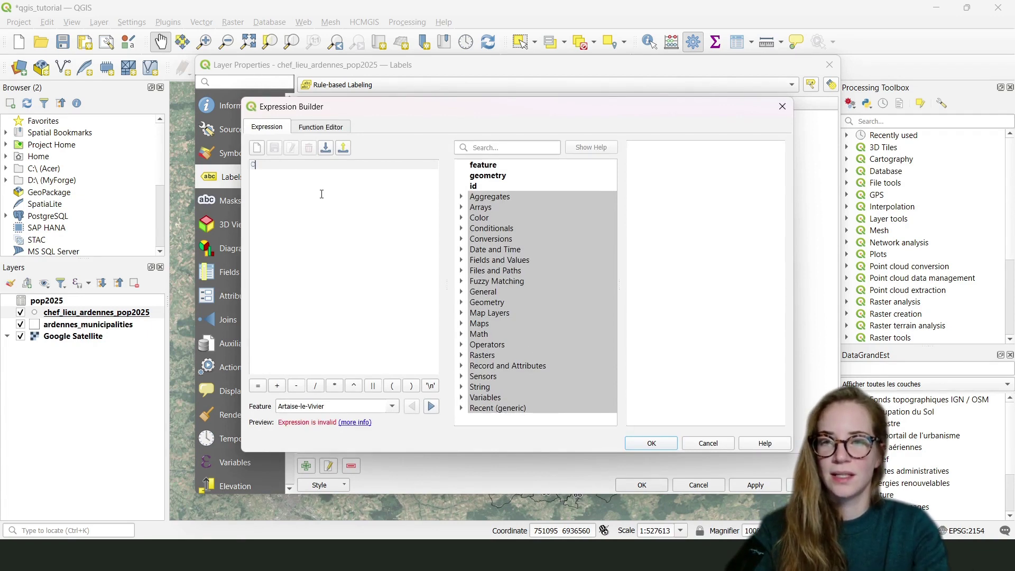
{"action": "type", "text": "ASE"}
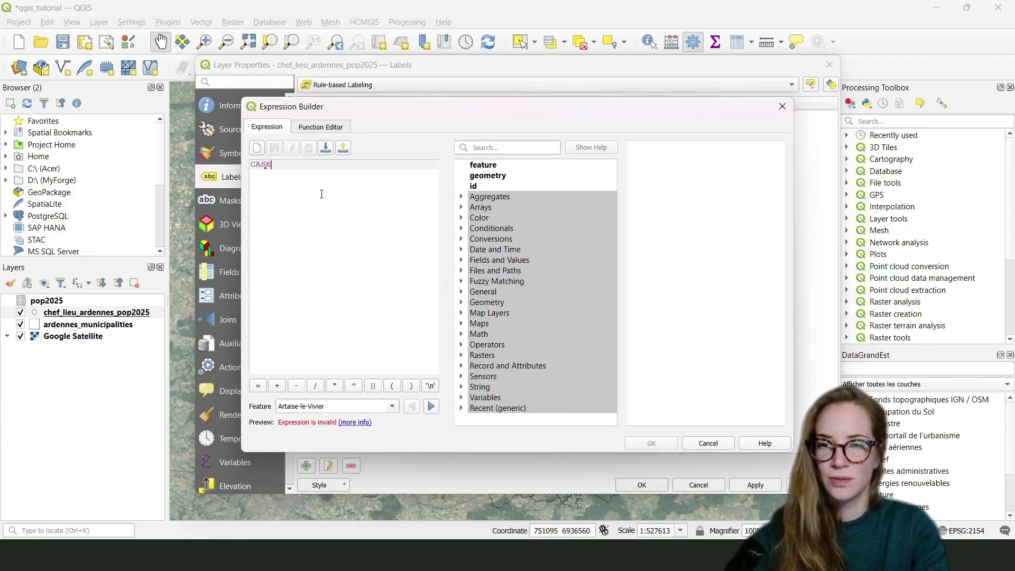
{"action": "key", "text": "Return"}
{"action": "type", "text": "WHEN"}
{"action": "key", "text": "Caps_Lock"}
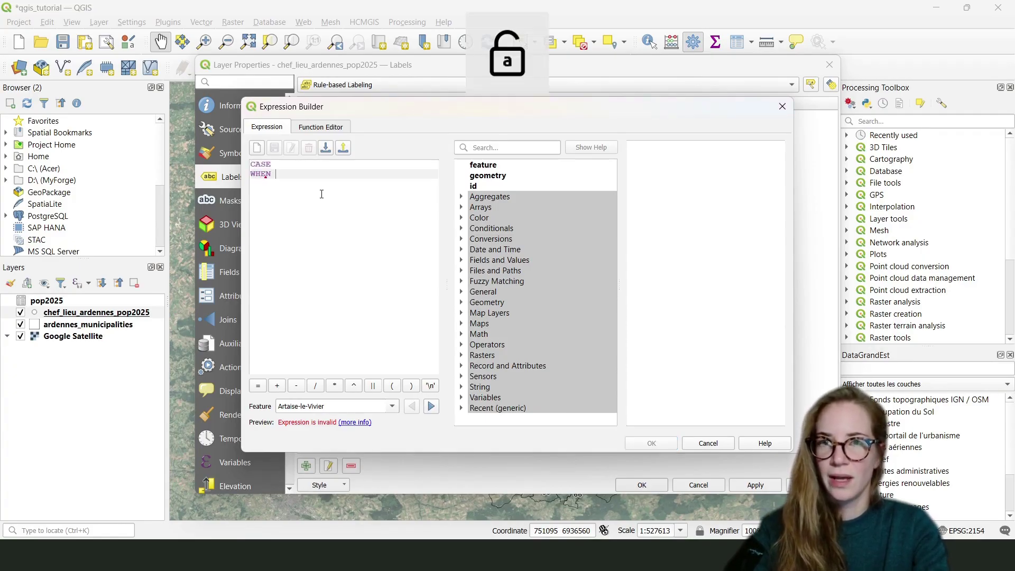
{"action": "type", "text": "\""}
{"action": "key", "text": "Caps_Lock"}
{"action": "type", "text": "_PTOT"}
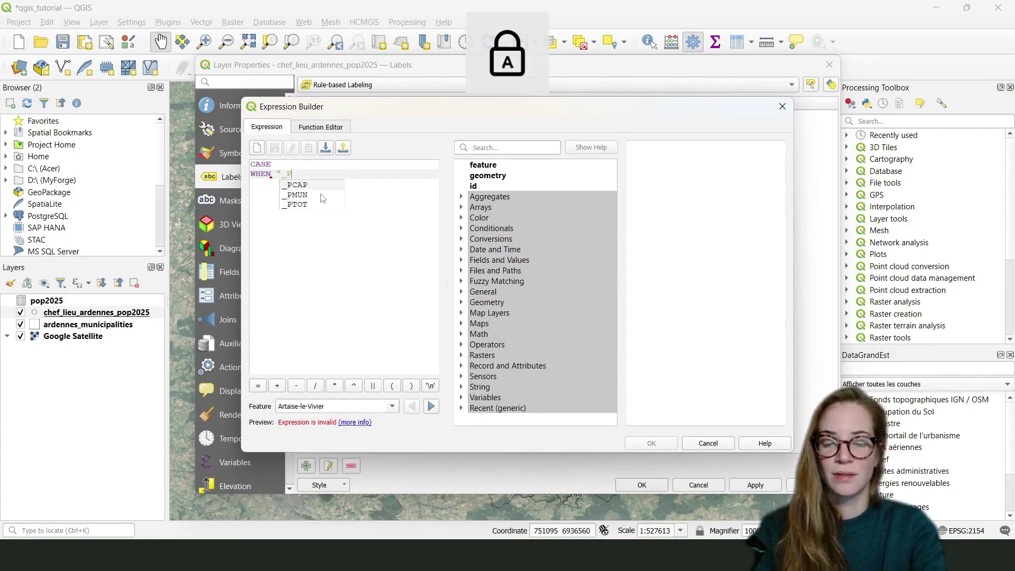
{"action": "key", "text": "Caps_Lock"}
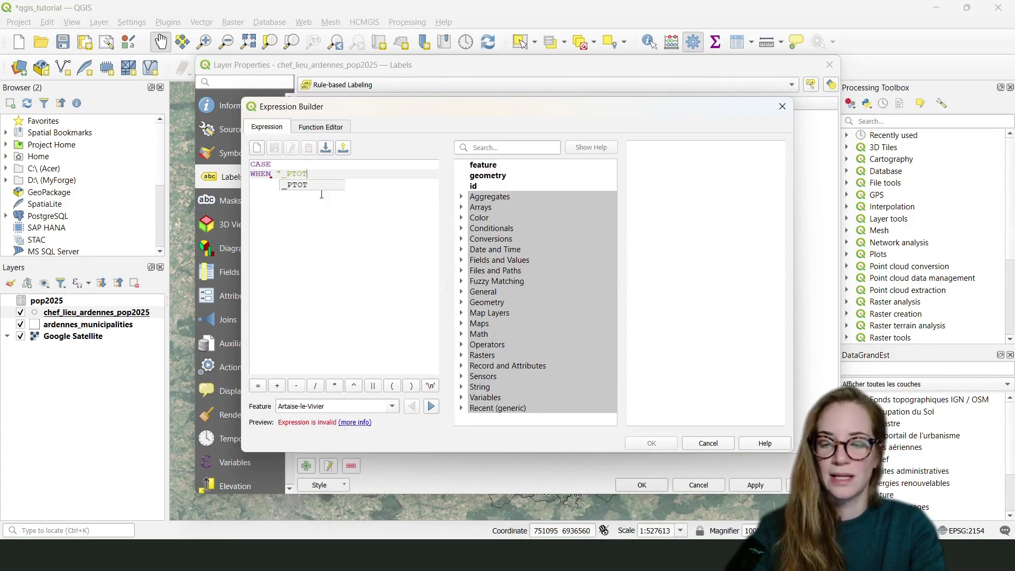
{"action": "type", "text": "\""}
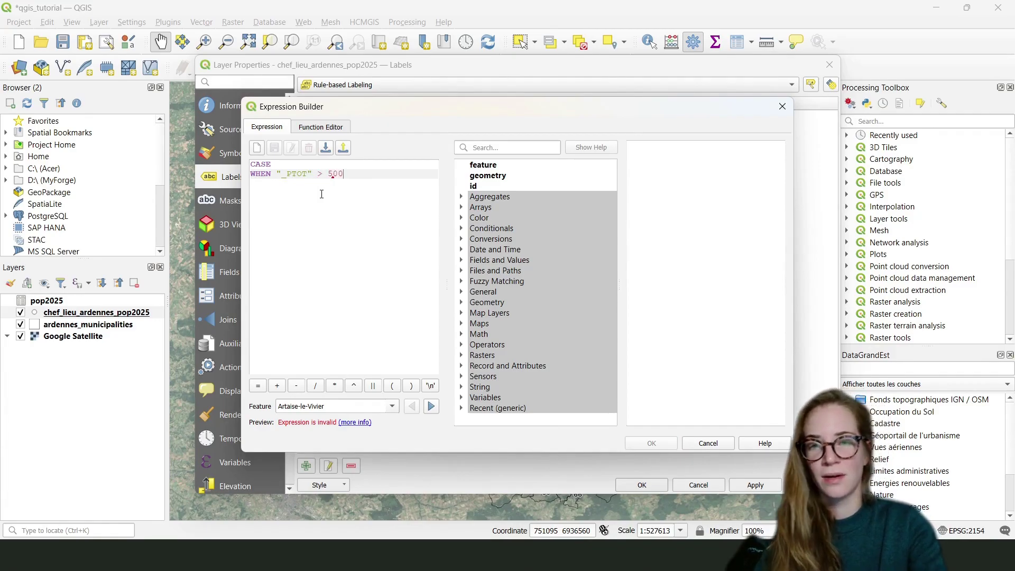
{"action": "type", "text": "> 500"}
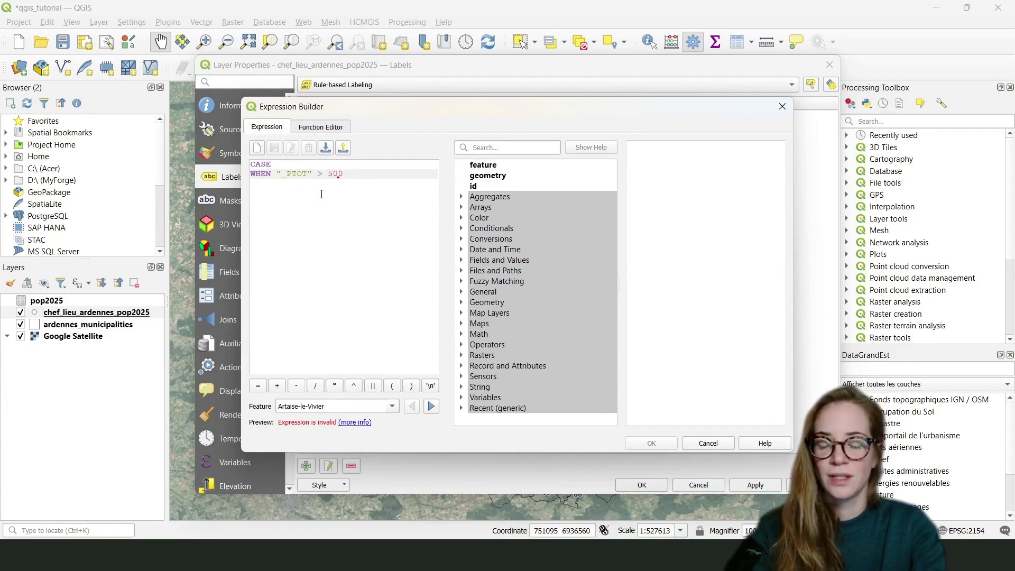
- Extend the WHEN condition of the filter expression with THEN "_PTOT"
{"action": "key", "text": "Caps_Lock"}
{"action": "type", "text": "THEN"}
{"action": "key", "text": "Caps_Lock"}
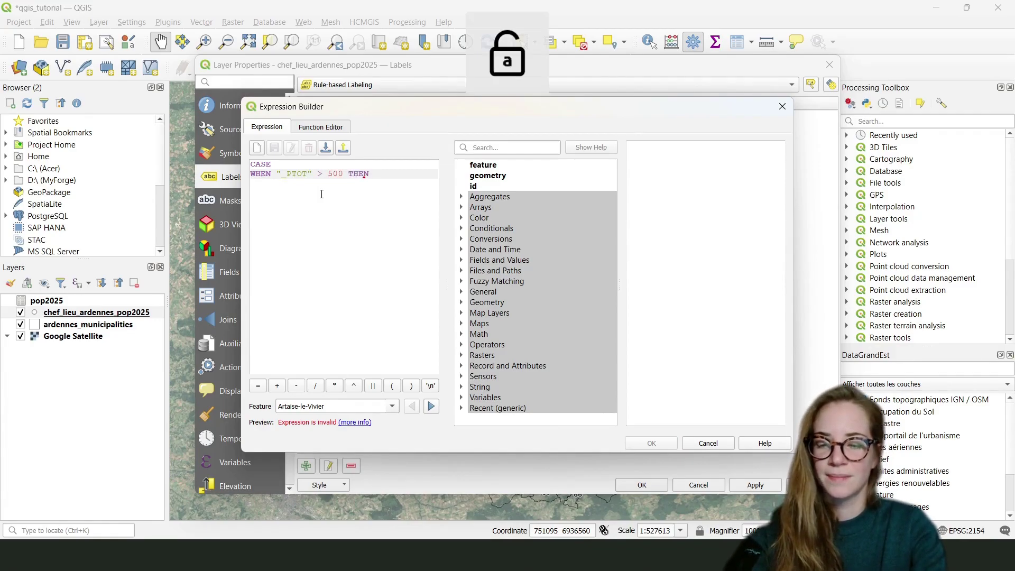
{"action": "type", "text": "\""}
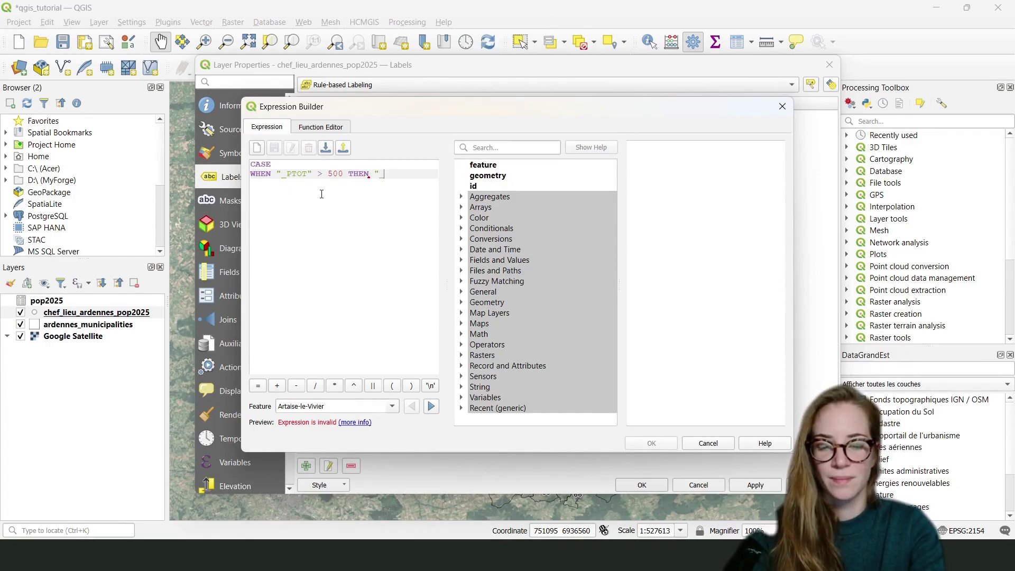
{"action": "key", "text": "Caps_Lock"}
{"action": "type", "text": "_PTOT"}
{"action": "key", "text": "Caps_Lock"}
{"action": "type", "text": "\""}
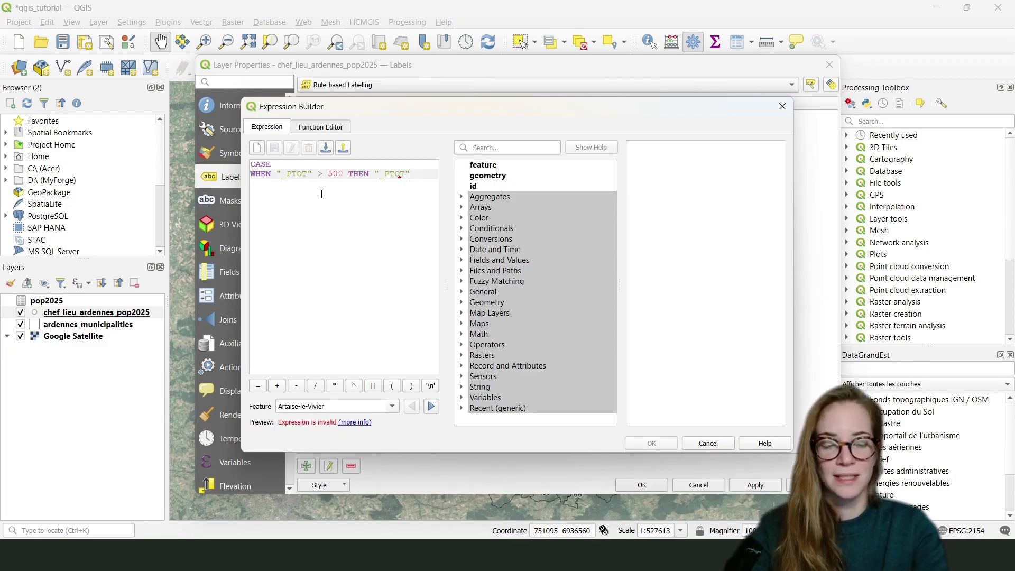
- Complete the filter expression with the lines ELSE NULL and END, and accept it for the rule
{"action": "key", "text": "Return"}
{"action": "key", "text": "Caps_Lock"}
{"action": "type", "text": "E"}
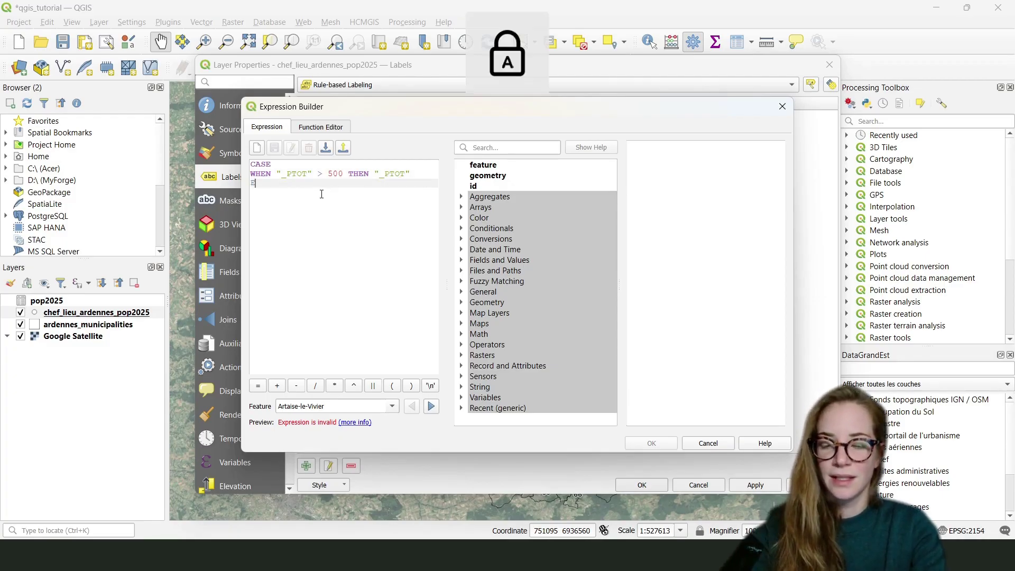
{"action": "type", "text": "LSE NULL"}
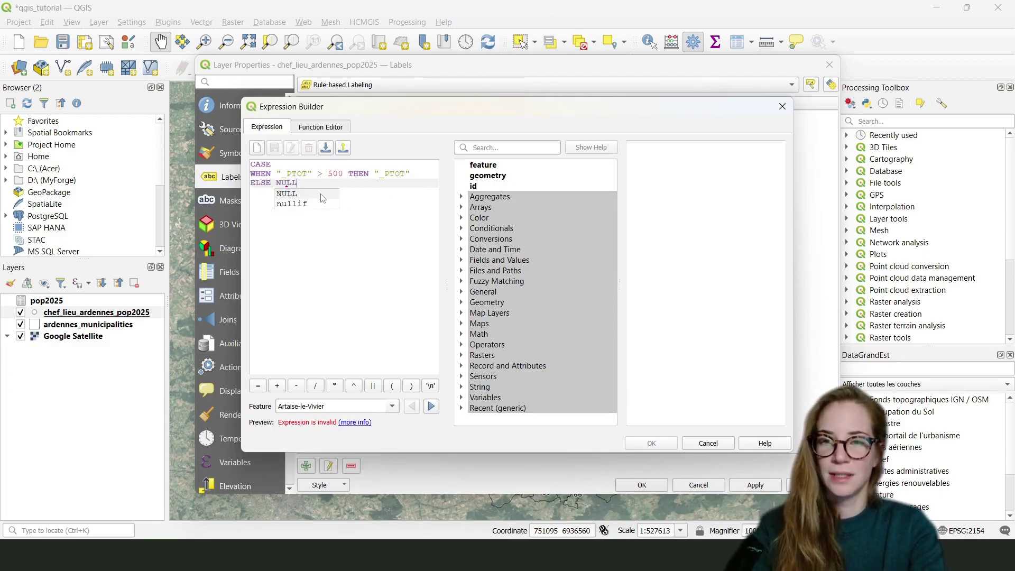
{"action": "left_click", "coordinate": [322, 194]}
{"action": "key", "text": "Return"}
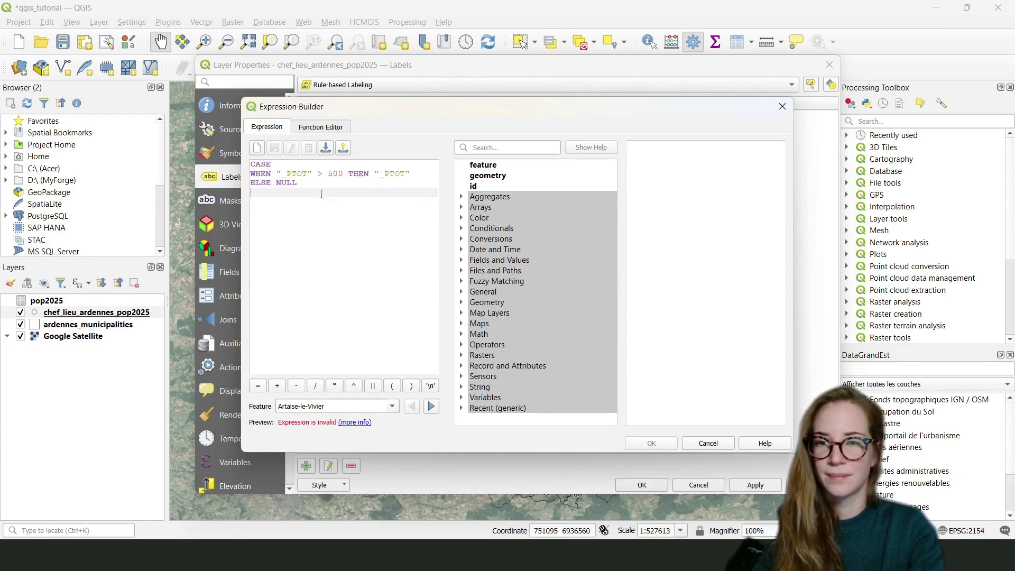
{"action": "type", "text": "END"}
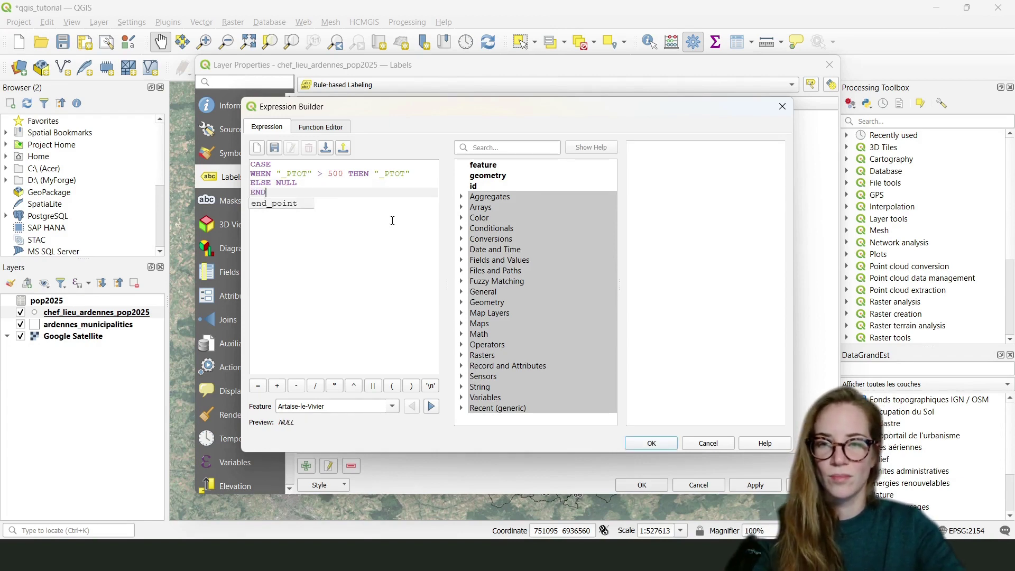
{"action": "key", "text": "Return"}
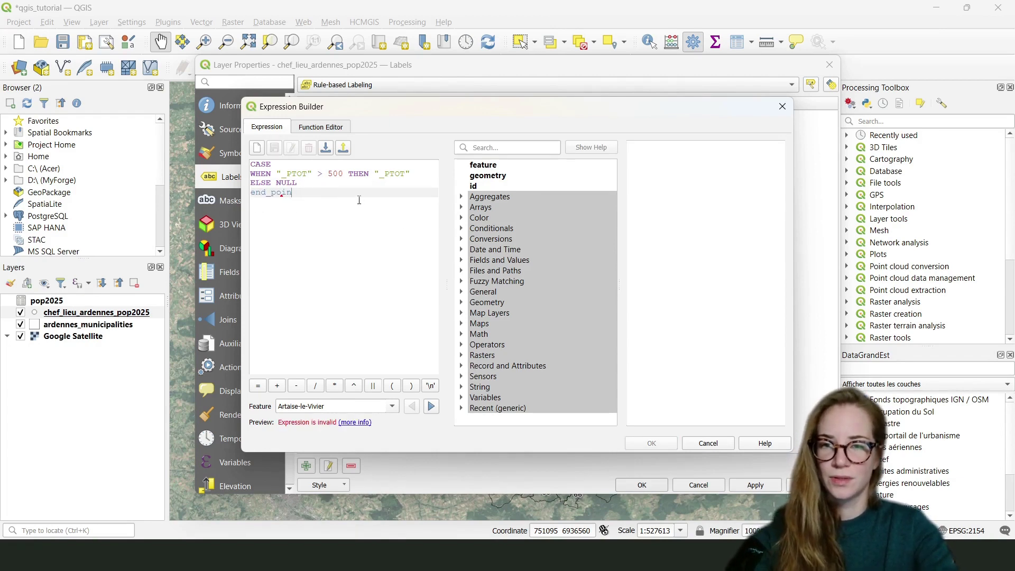
{"action": "key", "text": "BackSpace"}
{"action": "key", "text": "BackSpace"}
{"action": "key", "text": "BackSpace"}
{"action": "key", "text": "BackSpace"}
{"action": "key", "text": "BackSpace"}
{"action": "type", "text": "END"}
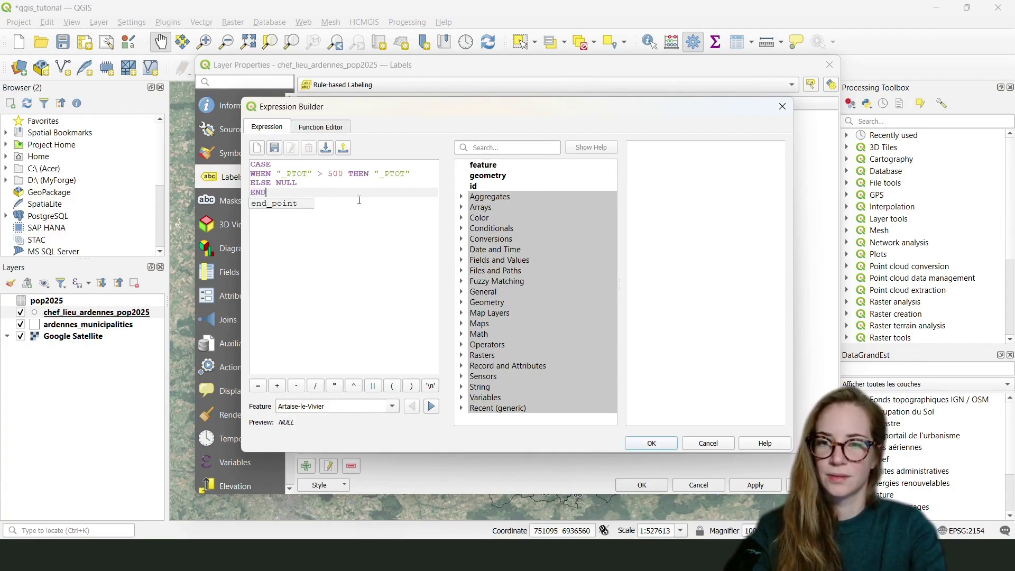
{"action": "key", "text": "Escape"}
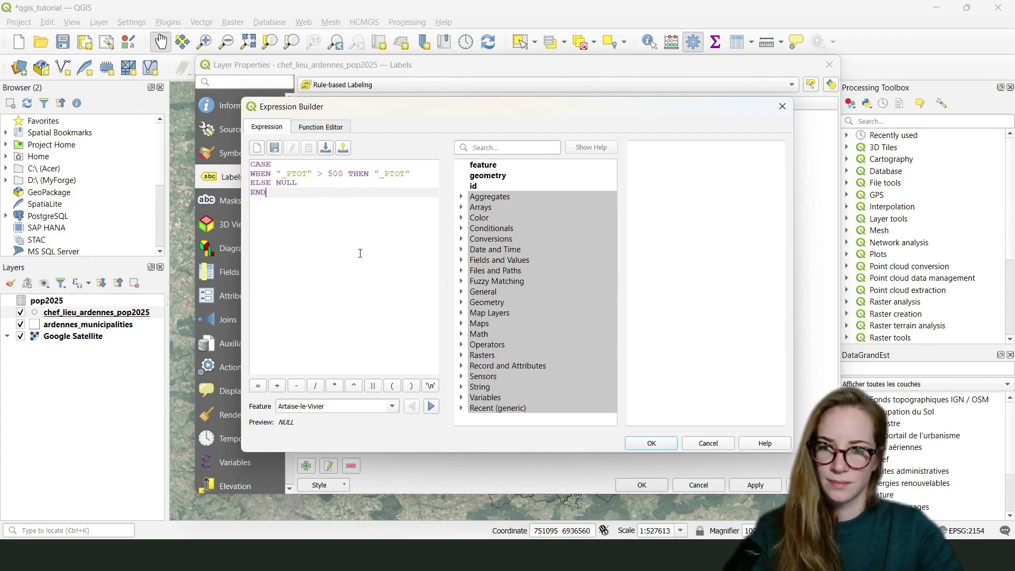
{"action": "left_click", "coordinate": [652, 443]}
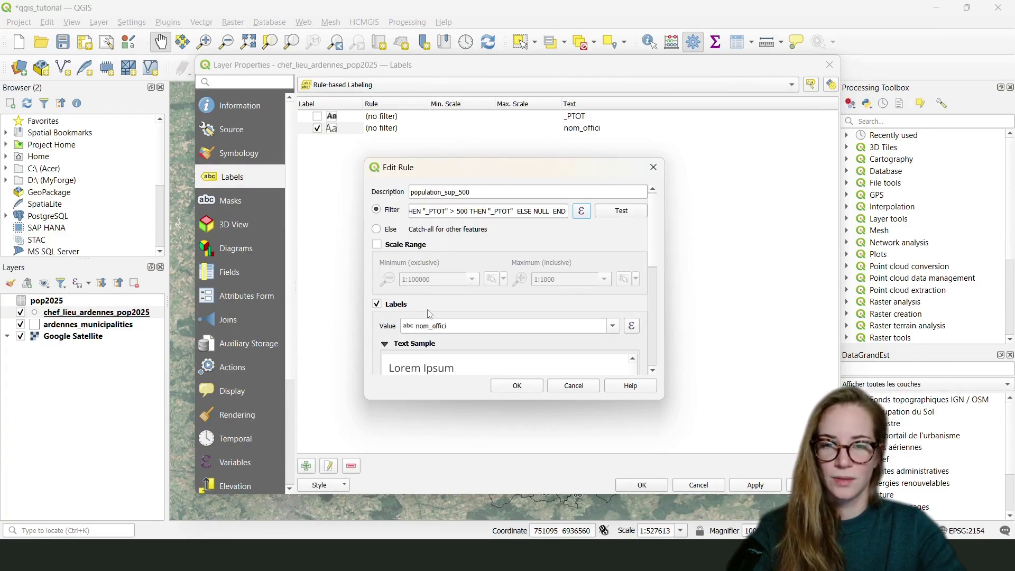
- Set the label value of the population_sup_500 rule to the _PTOT field
{"action": "left_click", "coordinate": [612, 326]}
{"action": "scroll", "coordinate": [475, 423], "scroll_direction": "down", "scroll_amount": 3}
{"action": "left_click", "coordinate": [453, 485]}
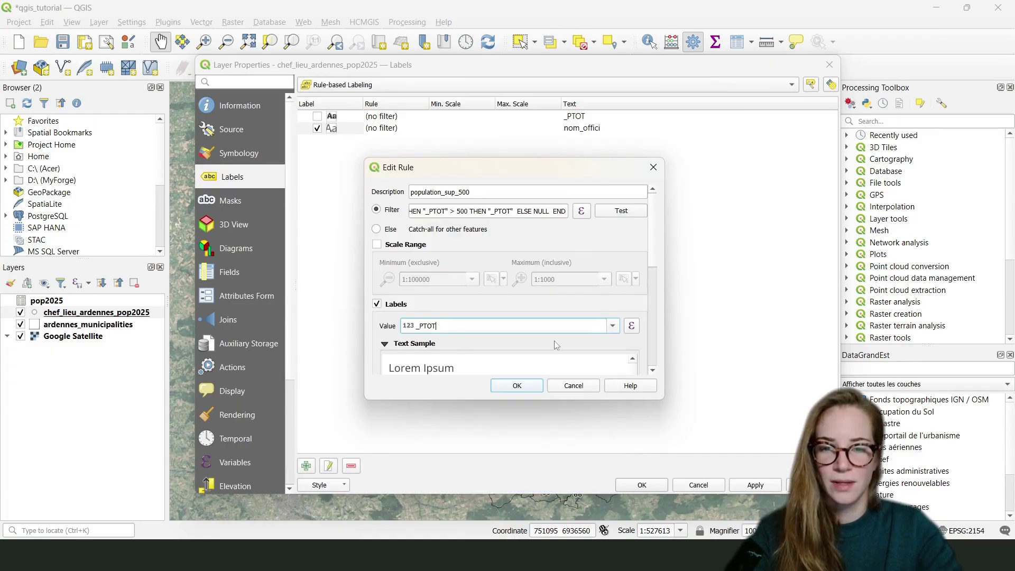
- Test the filter of the population_sup_500 rule and accept the rule with its _PTOT label
{"action": "left_click_drag", "start_coordinate": [576, 401], "coordinate": [578, 470]}
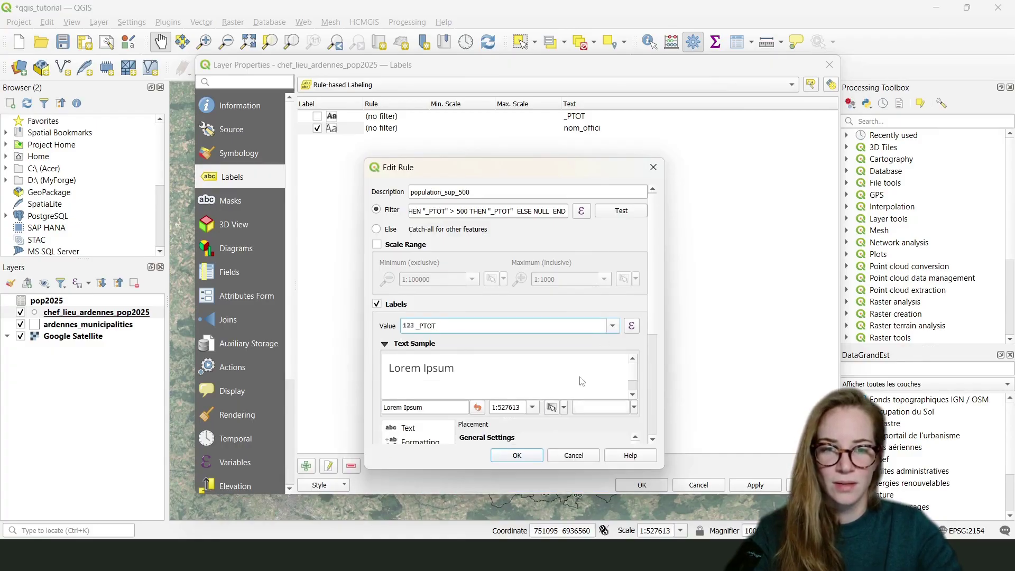
{"action": "left_click", "coordinate": [624, 210]}
{"action": "left_click_drag", "start_coordinate": [584, 281], "coordinate": [585, 250]}
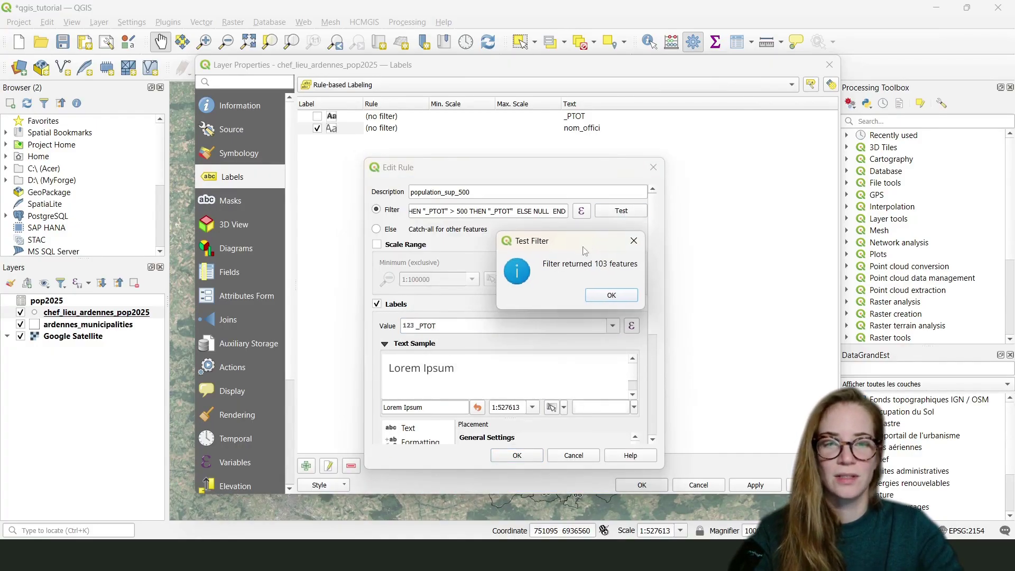
{"action": "left_click", "coordinate": [614, 296]}
{"action": "left_click", "coordinate": [534, 455]}
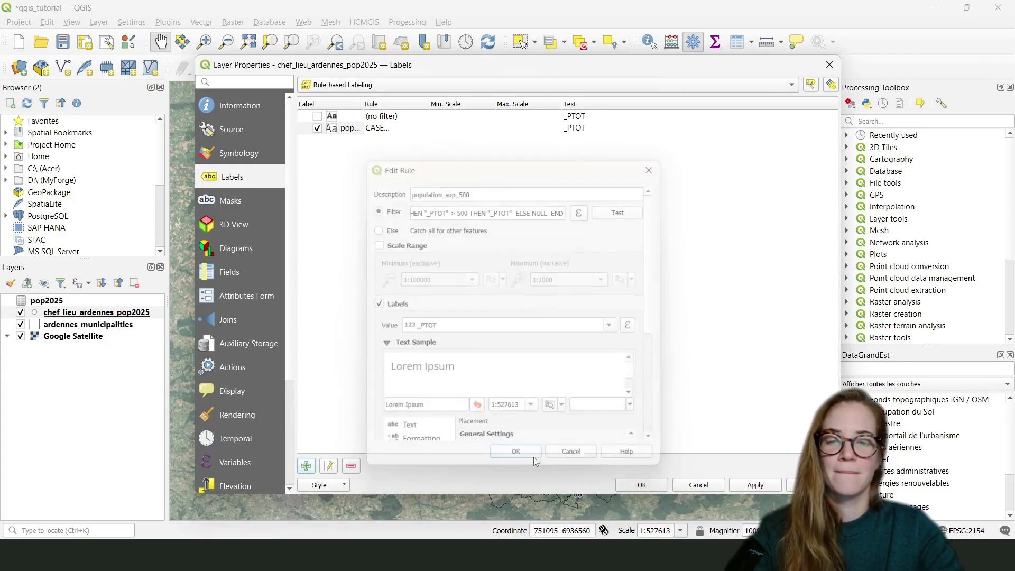
- Apply the rule-based labeling with the population_sup_500 rule enabled to the chef_lieu_ardennes_pop2025 layer and close its properties
{"action": "left_click", "coordinate": [377, 130]}
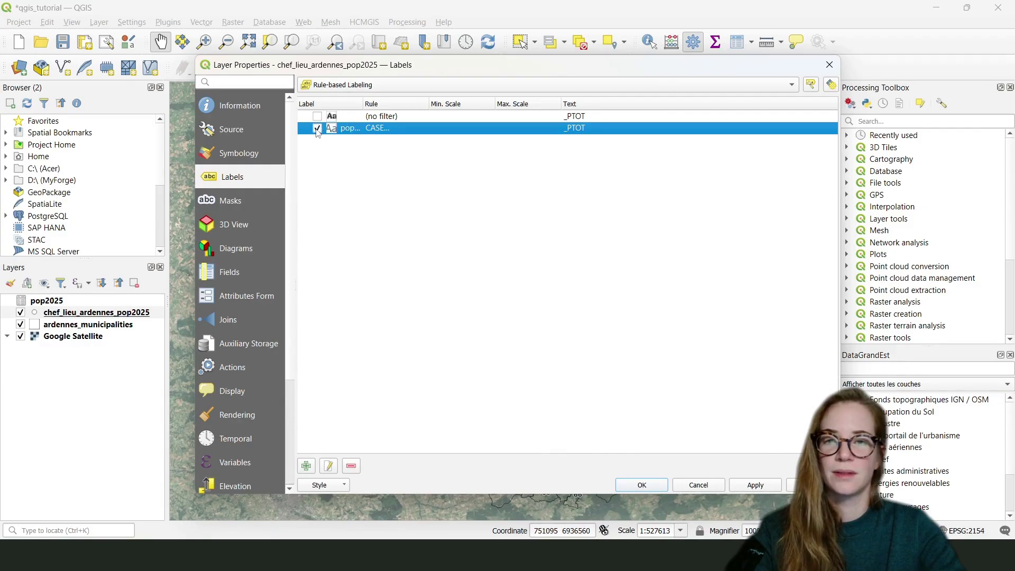
{"action": "left_click", "coordinate": [756, 485]}
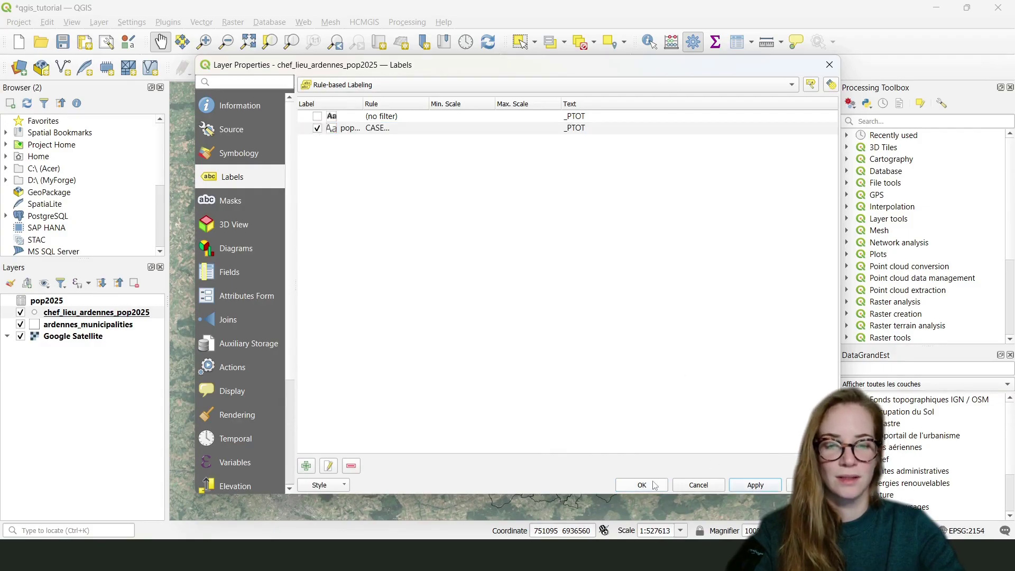
{"action": "left_click", "coordinate": [641, 485]}
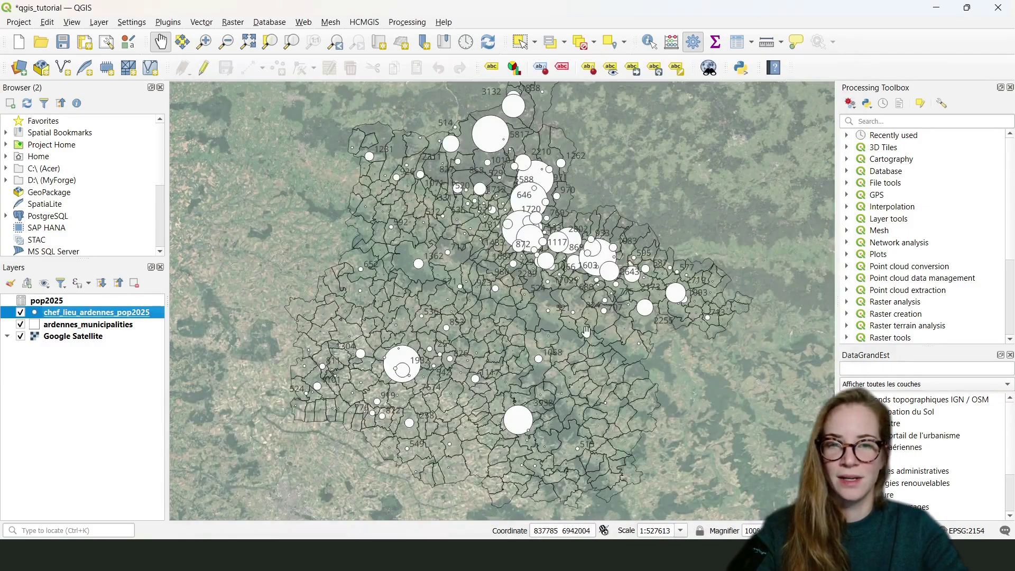
- Examine the population labels on the Ardennes map, comparing close-up areas with the full department to check the 500-inhabitant rule
{"action": "left_click_drag", "start_coordinate": [564, 250], "coordinate": [502, 263]}
{"action": "scroll", "coordinate": [503, 263], "scroll_direction": "up", "scroll_amount": 2}
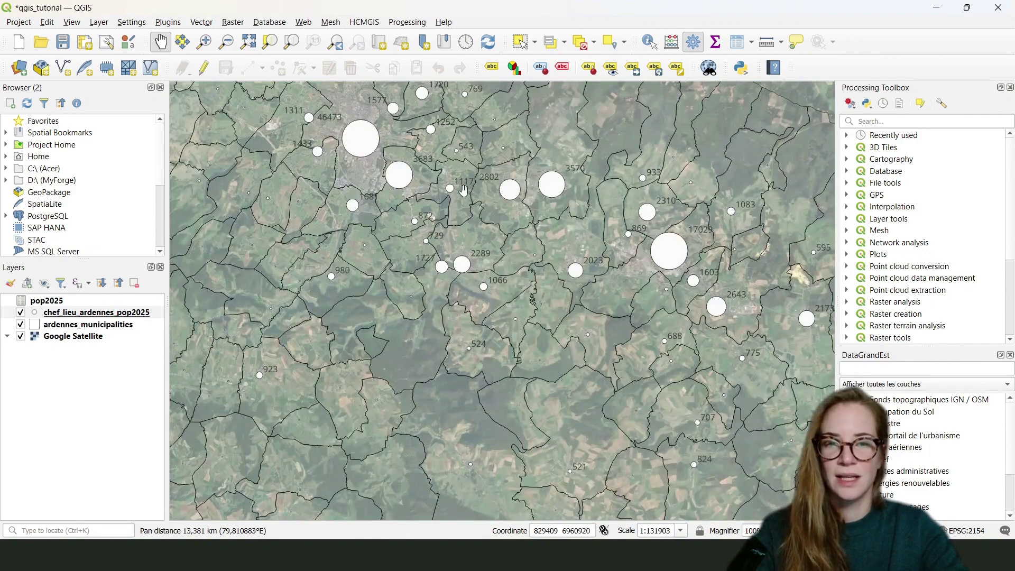
{"action": "left_click_drag", "start_coordinate": [308, 120], "coordinate": [485, 212]}
{"action": "left_click_drag", "start_coordinate": [457, 259], "coordinate": [530, 240]}
{"action": "scroll", "coordinate": [496, 236], "scroll_direction": "down", "scroll_amount": 1}
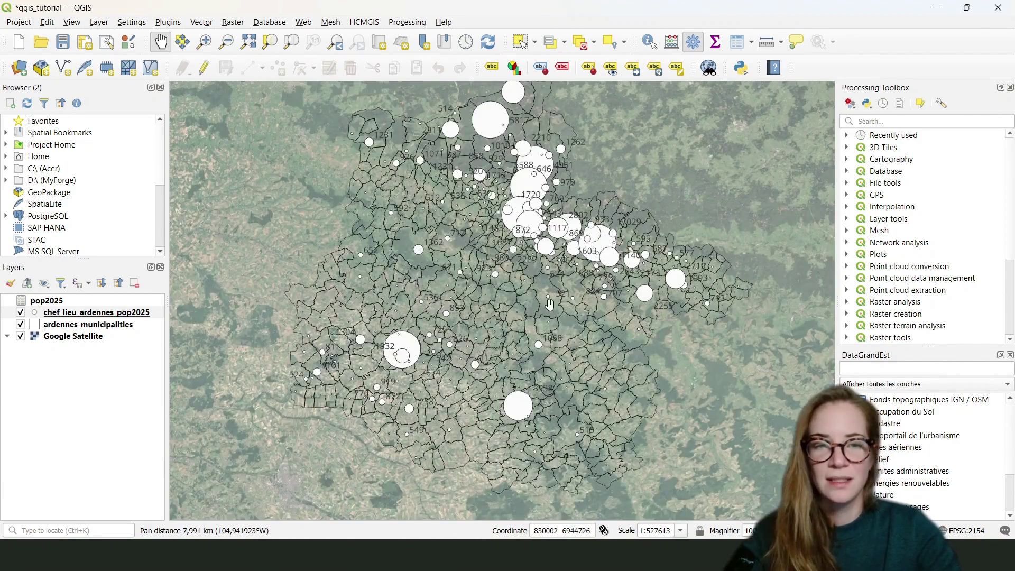
{"action": "left_click_drag", "start_coordinate": [550, 303], "coordinate": [531, 298]}
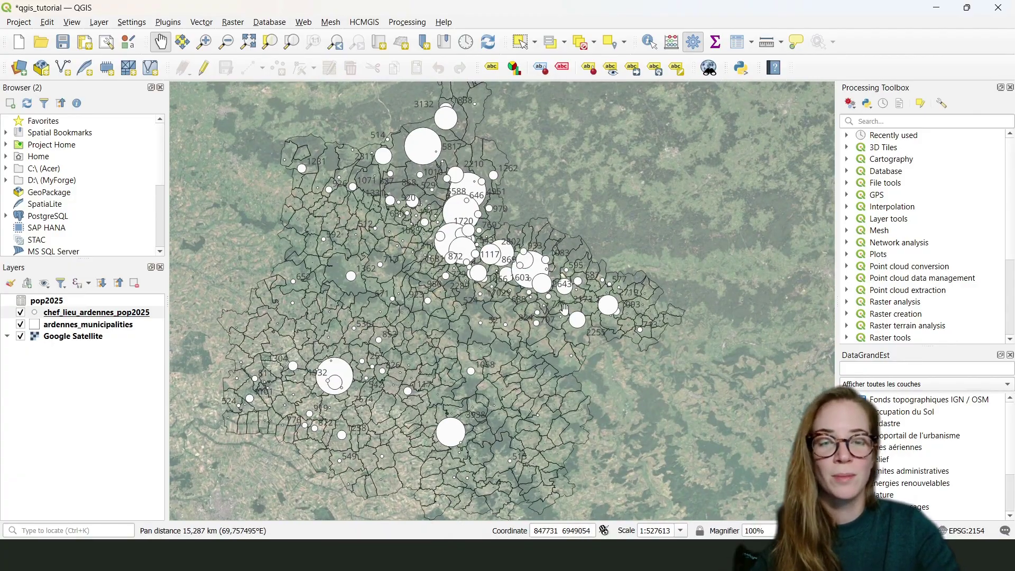
{"action": "scroll", "coordinate": [488, 227], "scroll_direction": "up", "scroll_amount": 2}
{"action": "left_click_drag", "start_coordinate": [488, 228], "coordinate": [479, 279]}
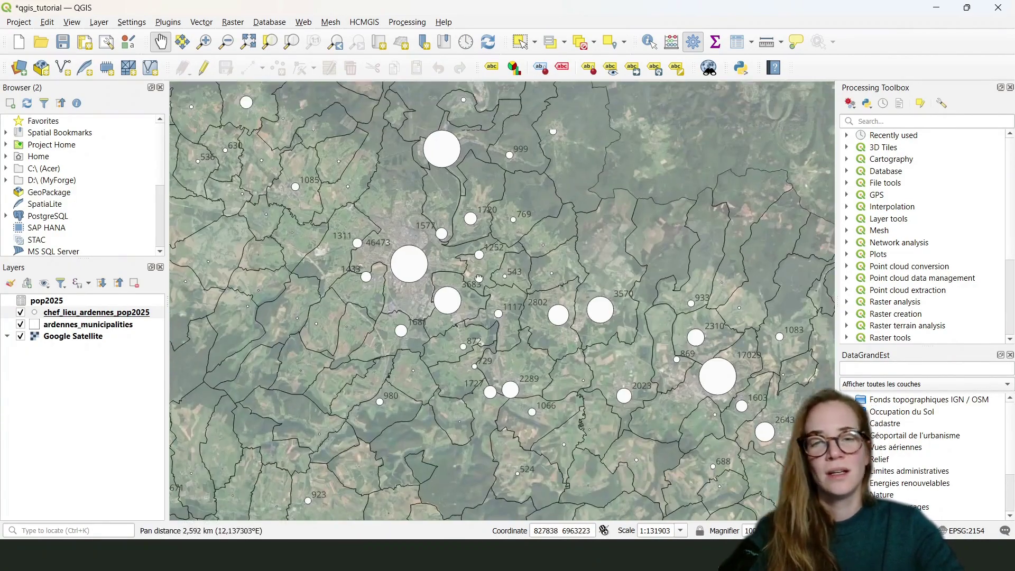
{"action": "left_click_drag", "start_coordinate": [384, 183], "coordinate": [468, 239]}
{"action": "left_click_drag", "start_coordinate": [342, 253], "coordinate": [388, 197]}
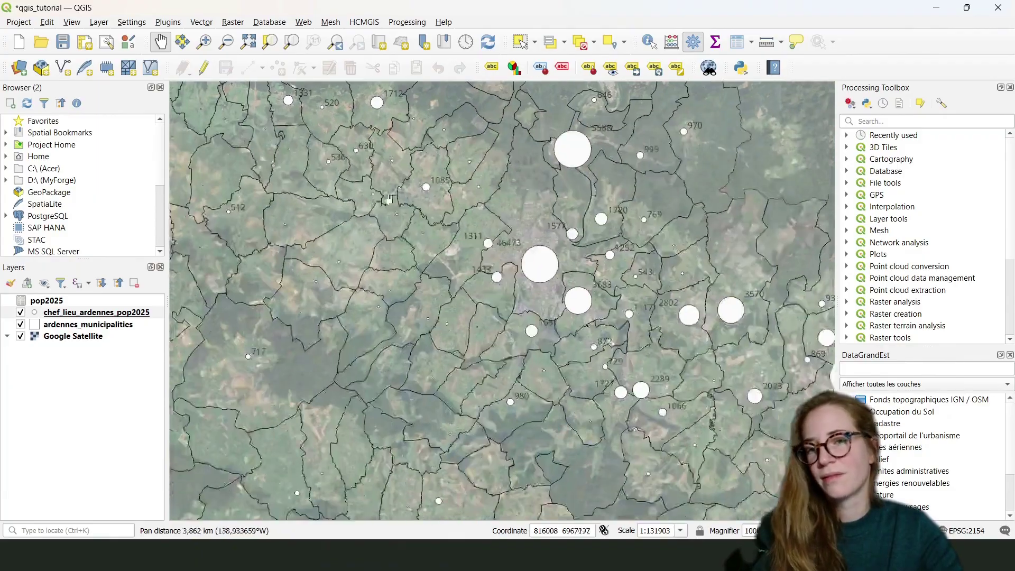
{"action": "scroll", "coordinate": [431, 278], "scroll_direction": "down", "scroll_amount": 2}
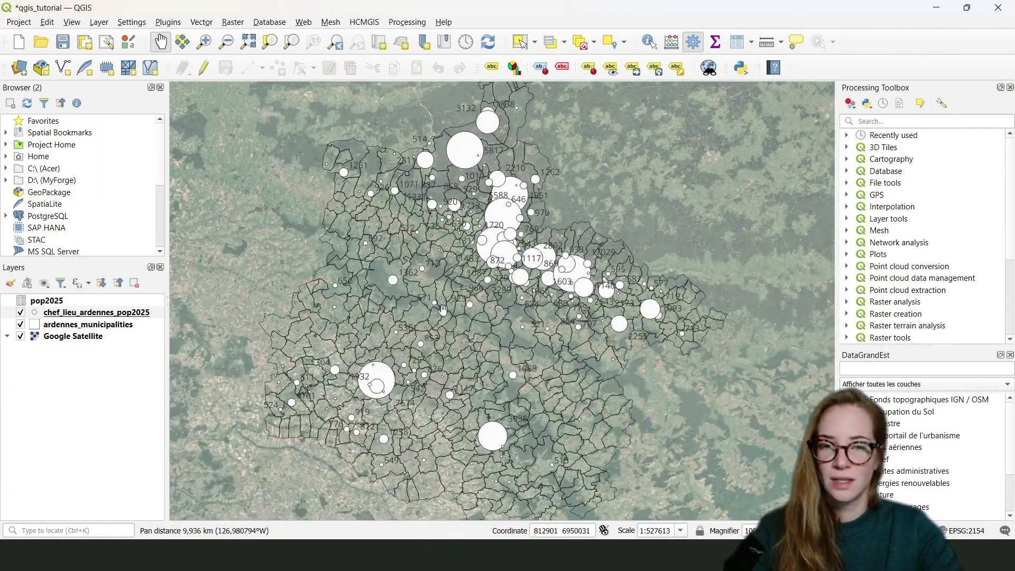